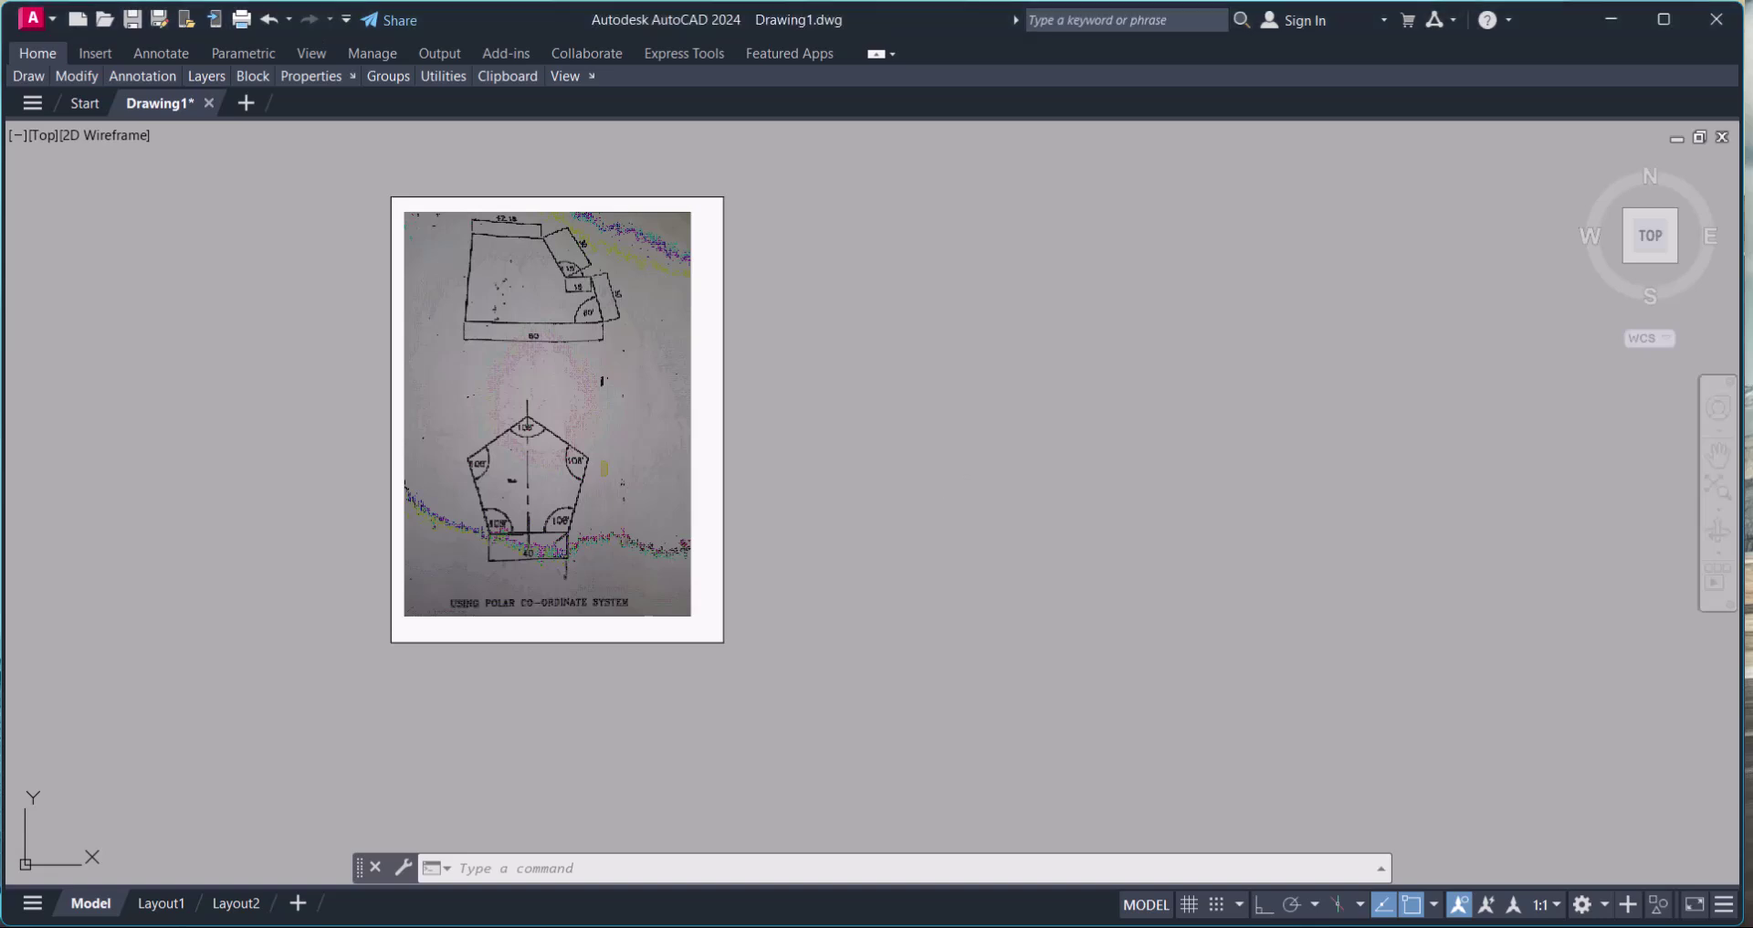
Draw a horizontal line about 157 units long beside the reference image, with Ortho mode turned on
scroll(630, 489, up, 4)
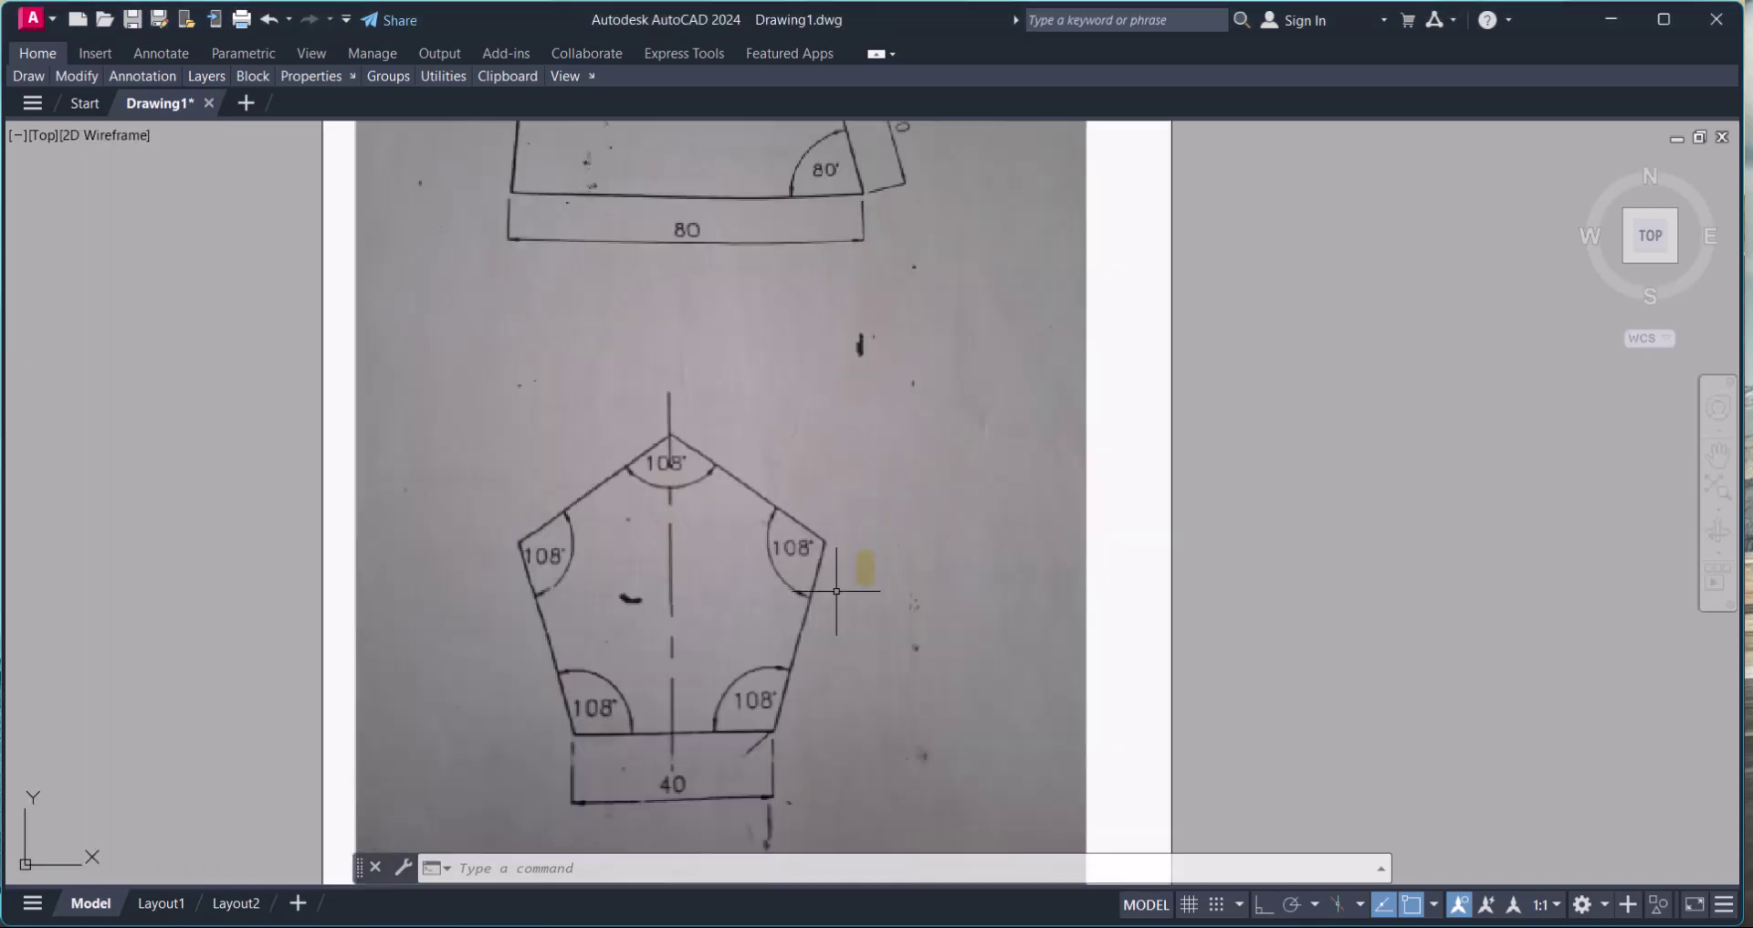
scroll(877, 553, down, 2)
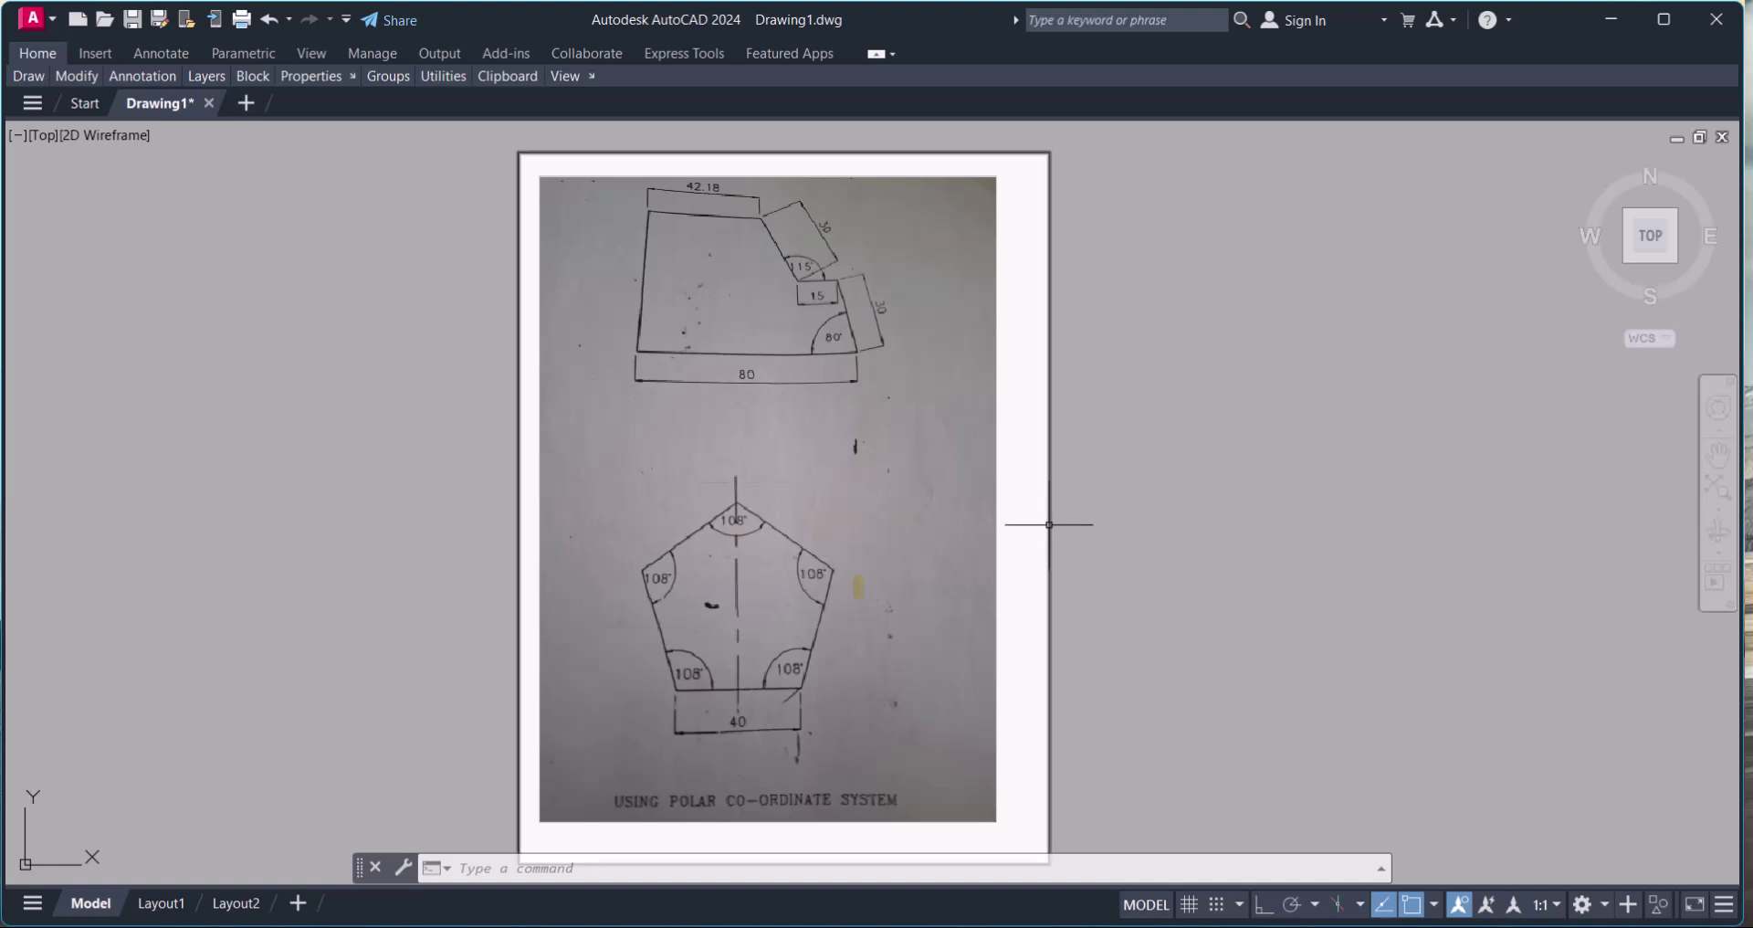
middle_drag(1279, 599, 1069, 590)
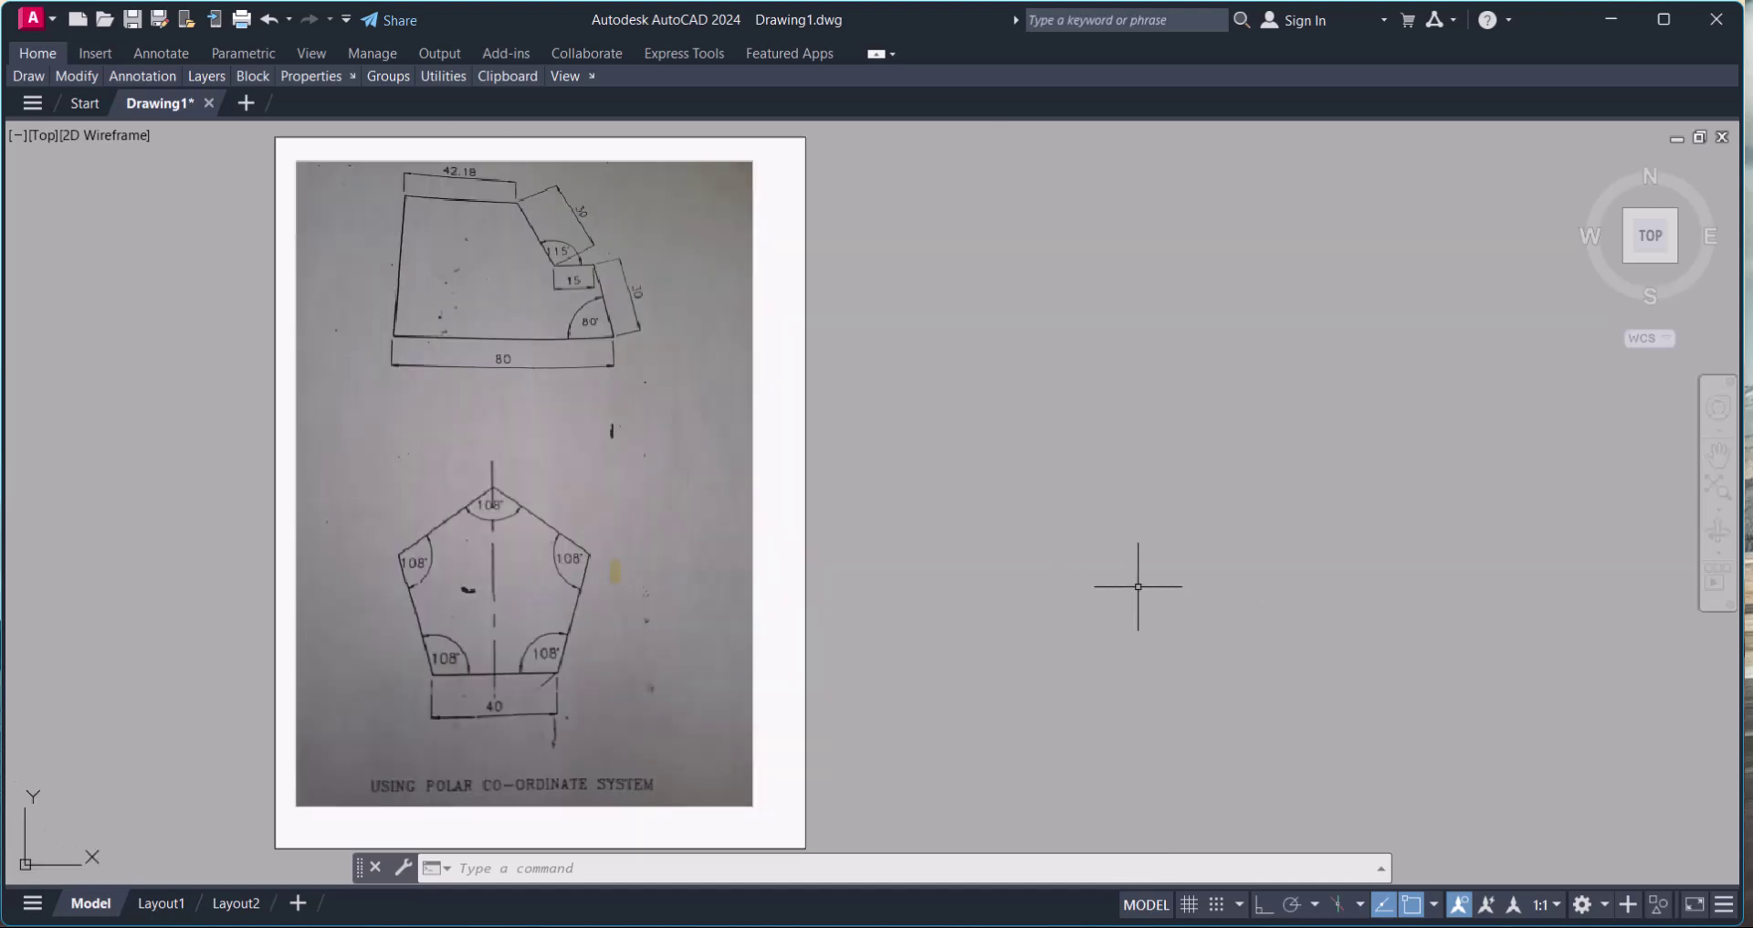
middle_drag(1153, 617, 1018, 619)
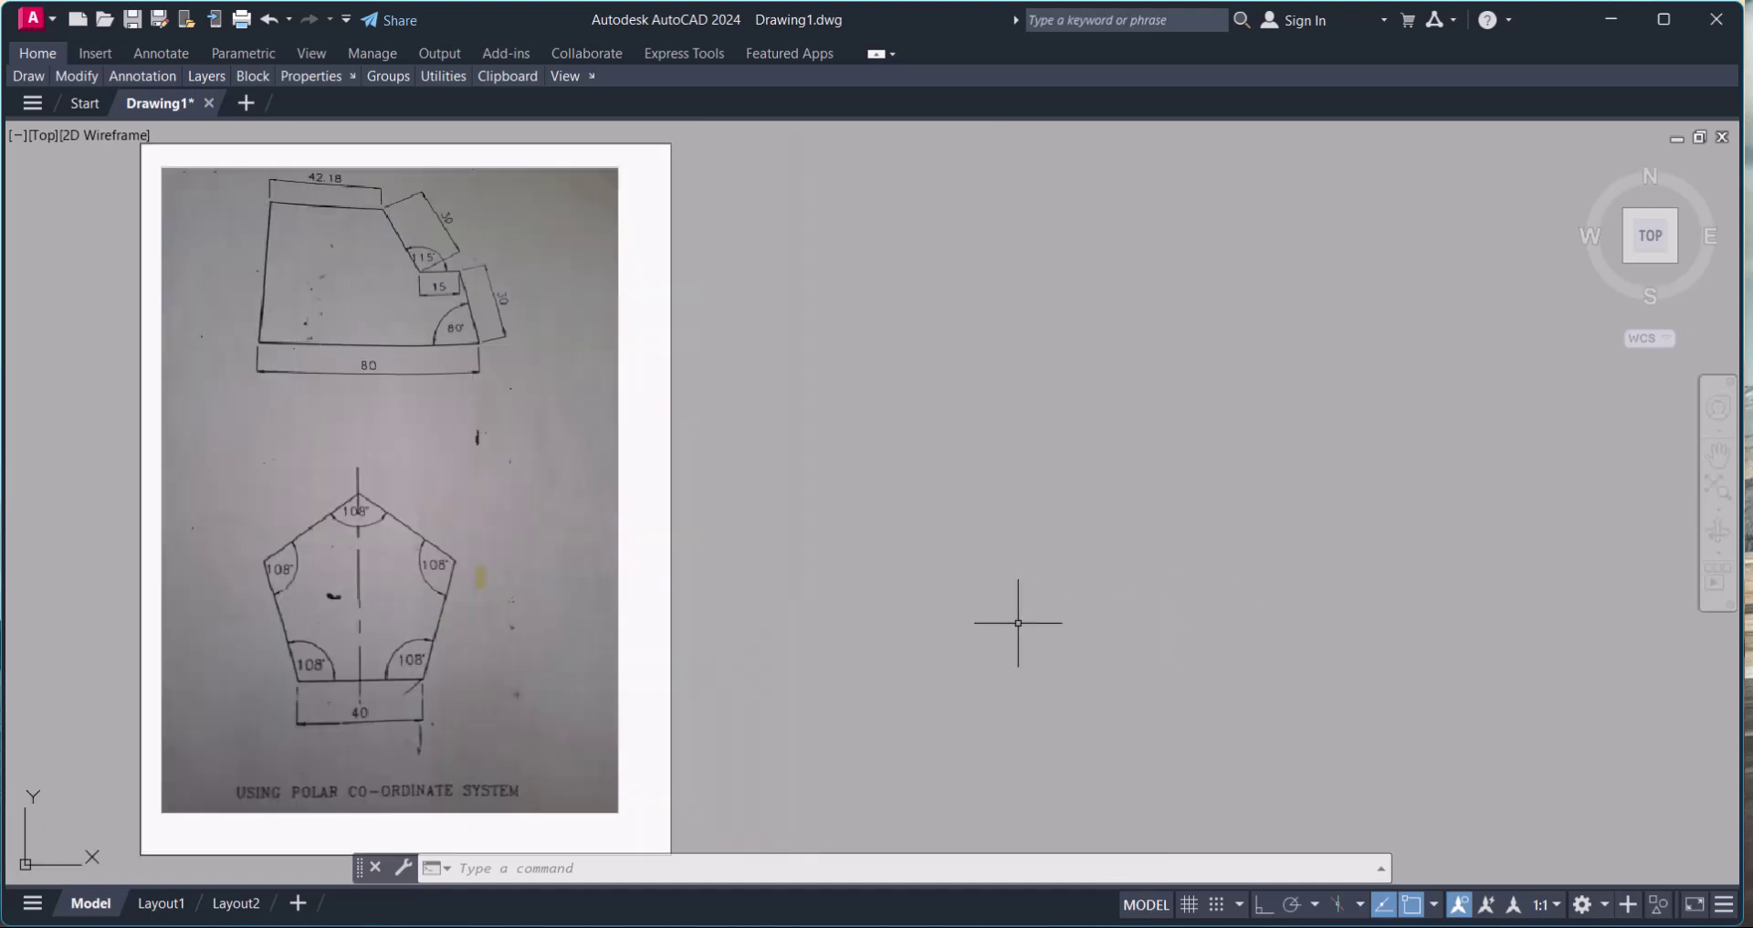
key(Escape)
text(l)
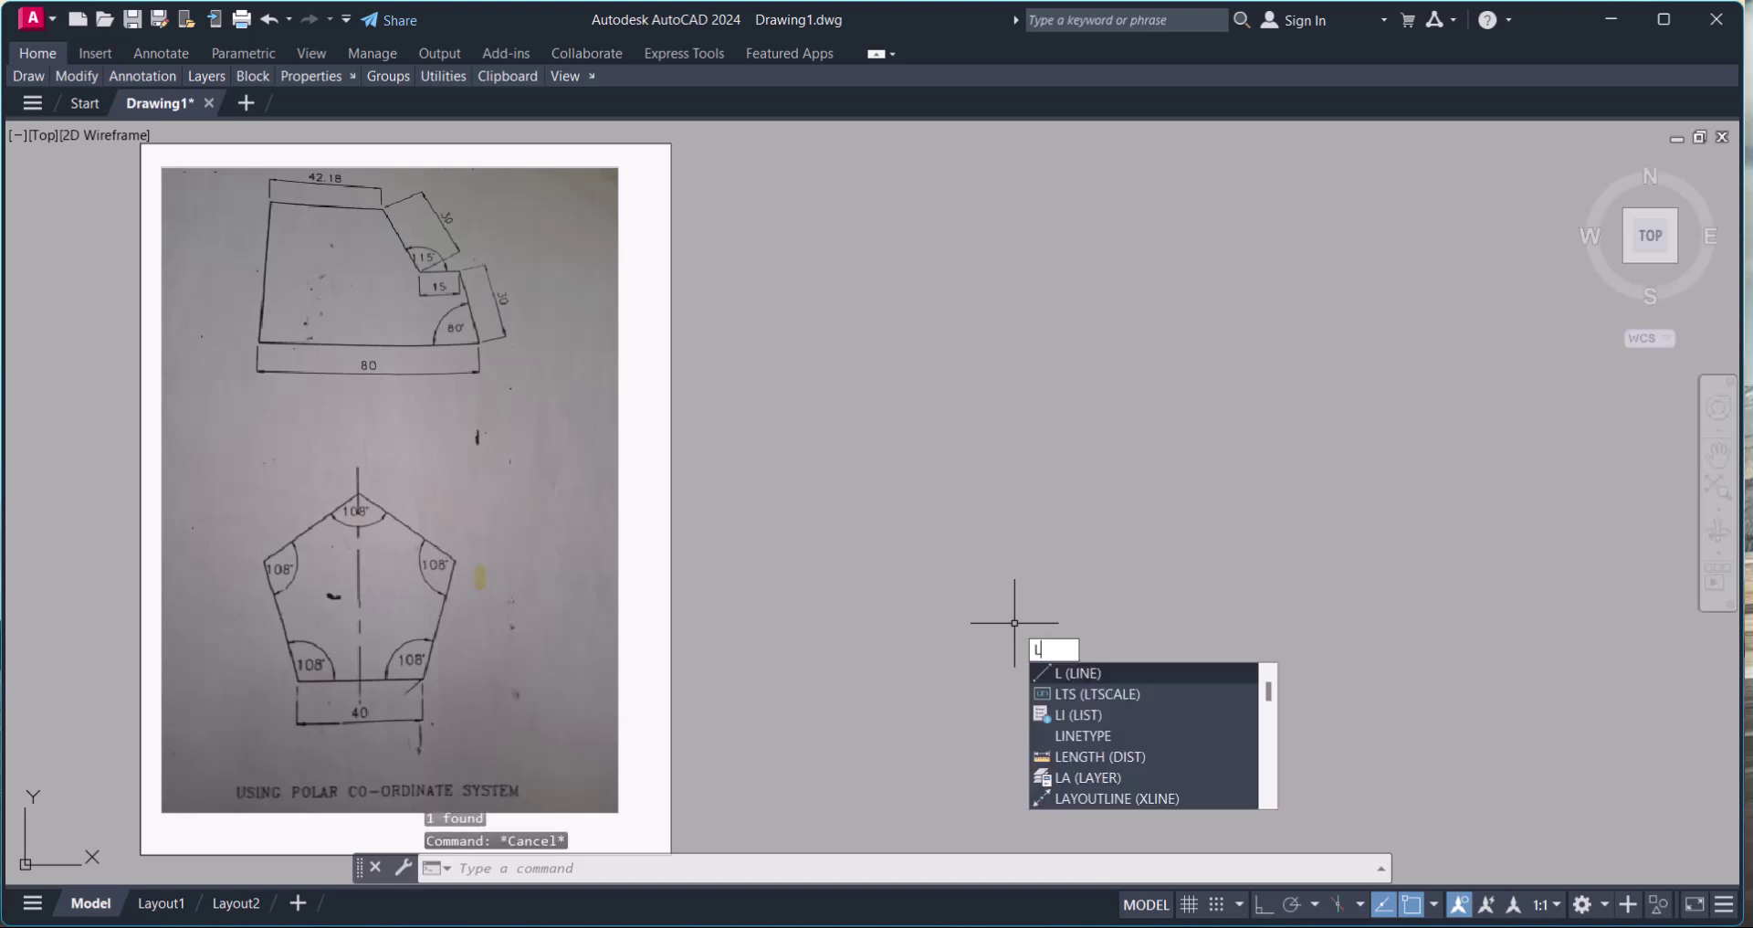
key(Return)
click(939, 559)
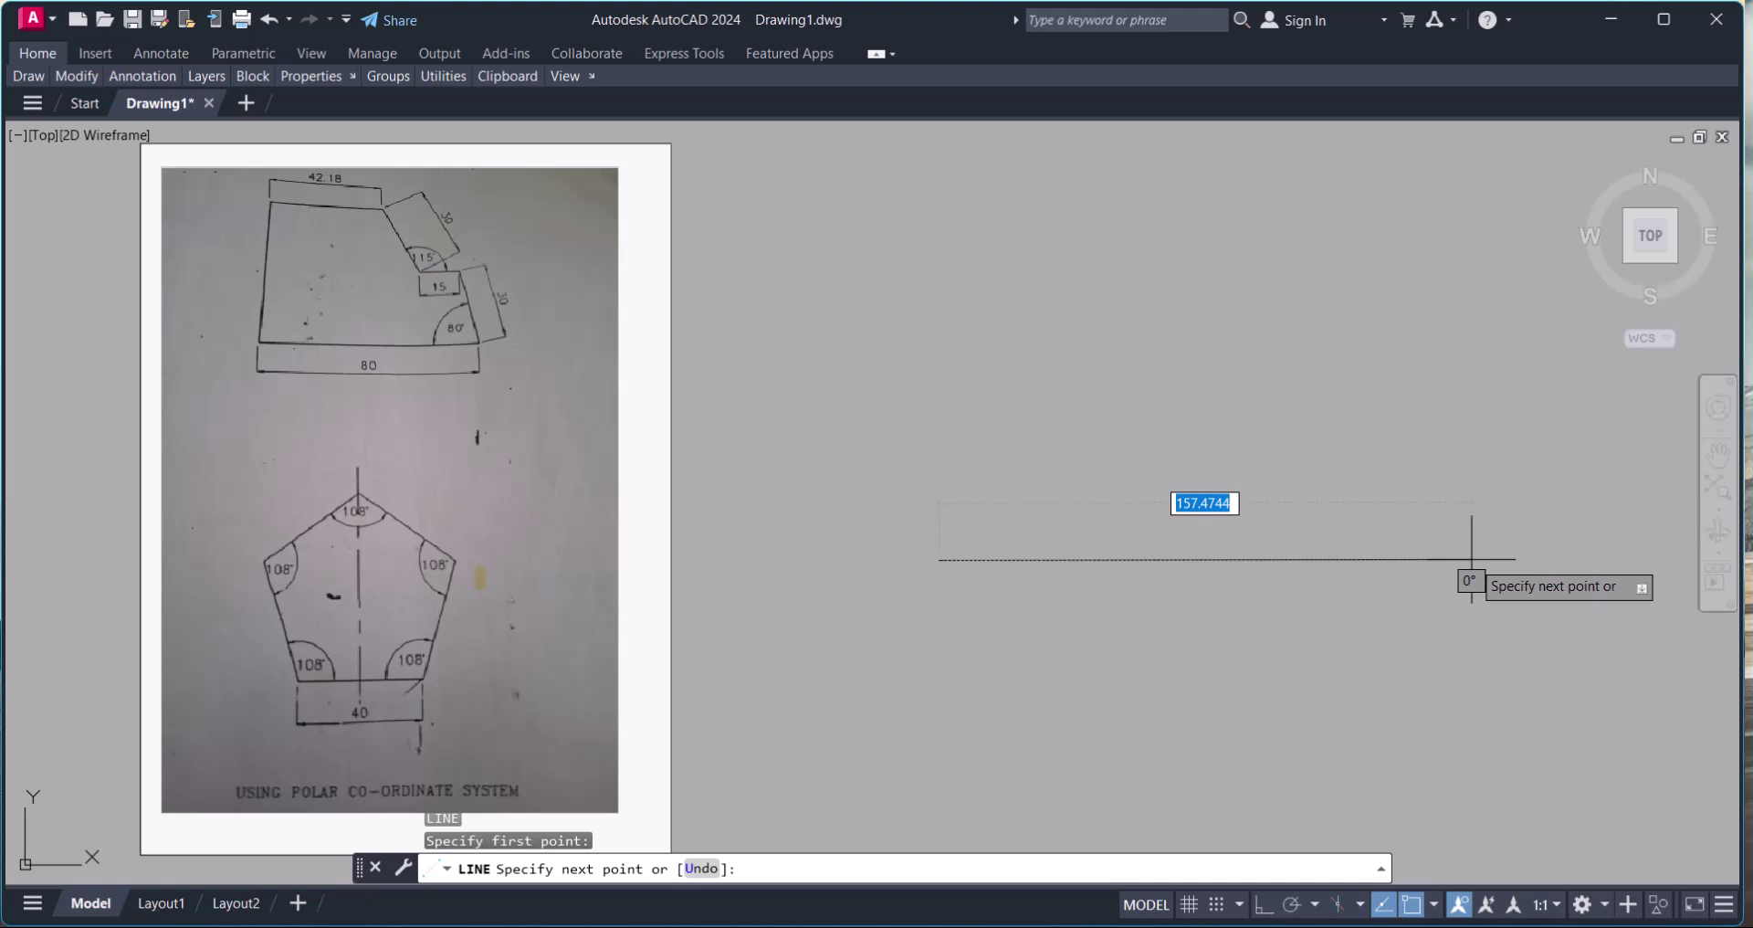
key(F8)
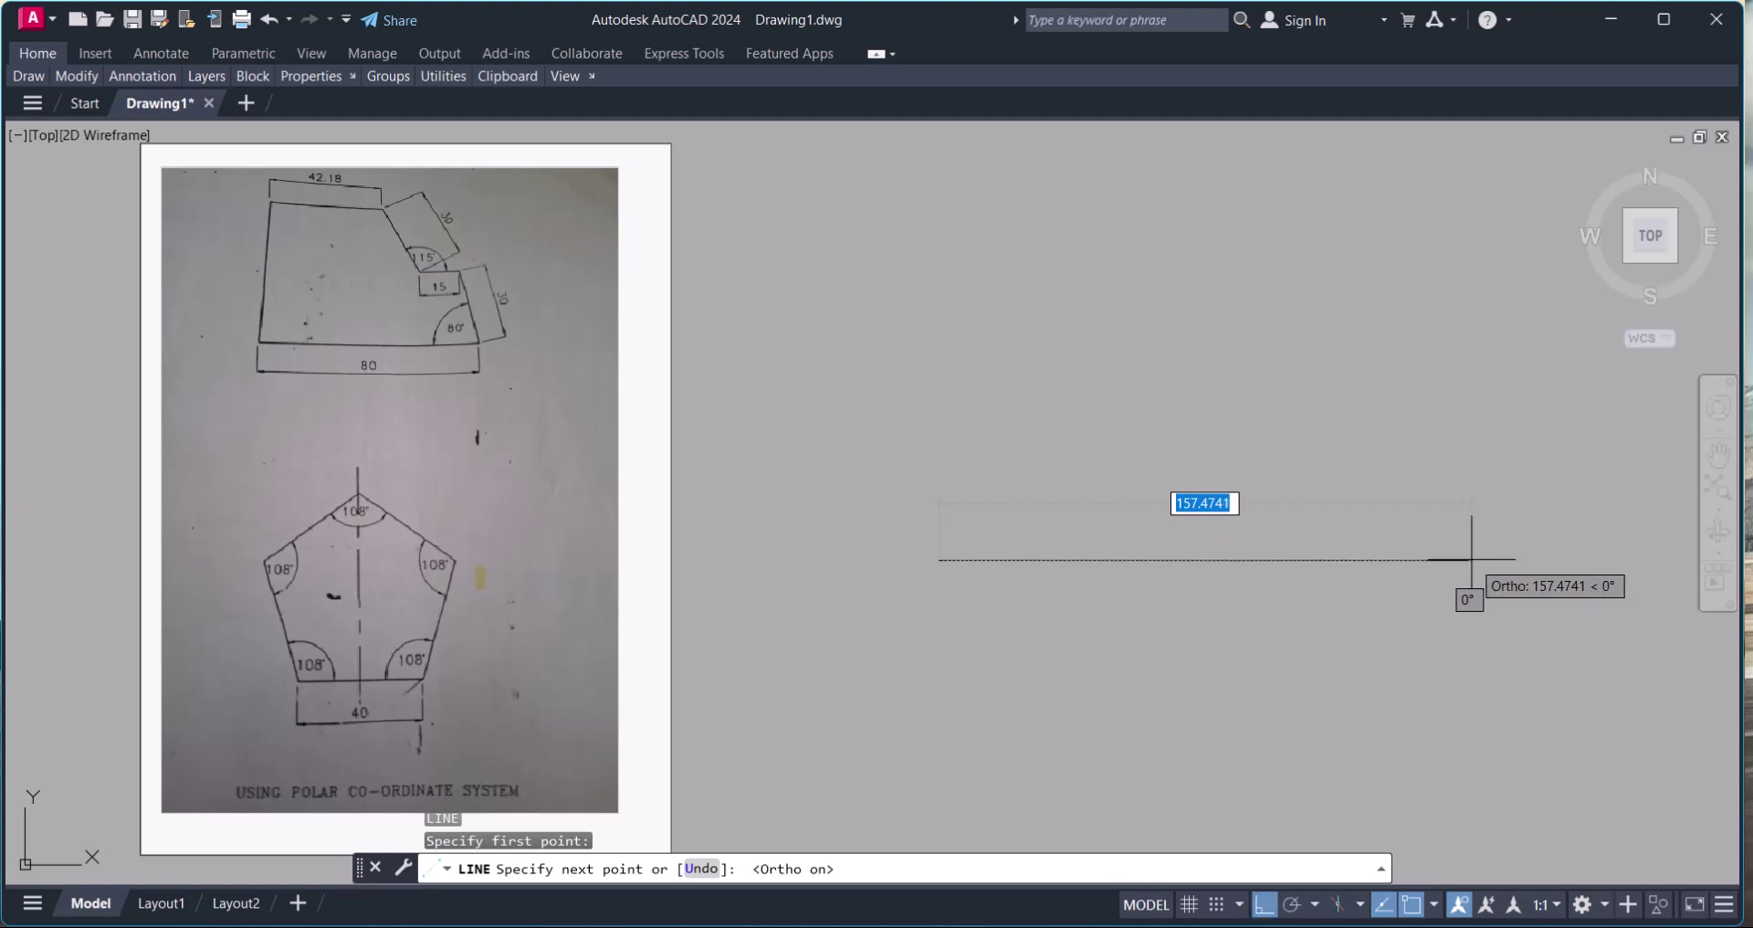
click(1472, 559)
key(Escape)
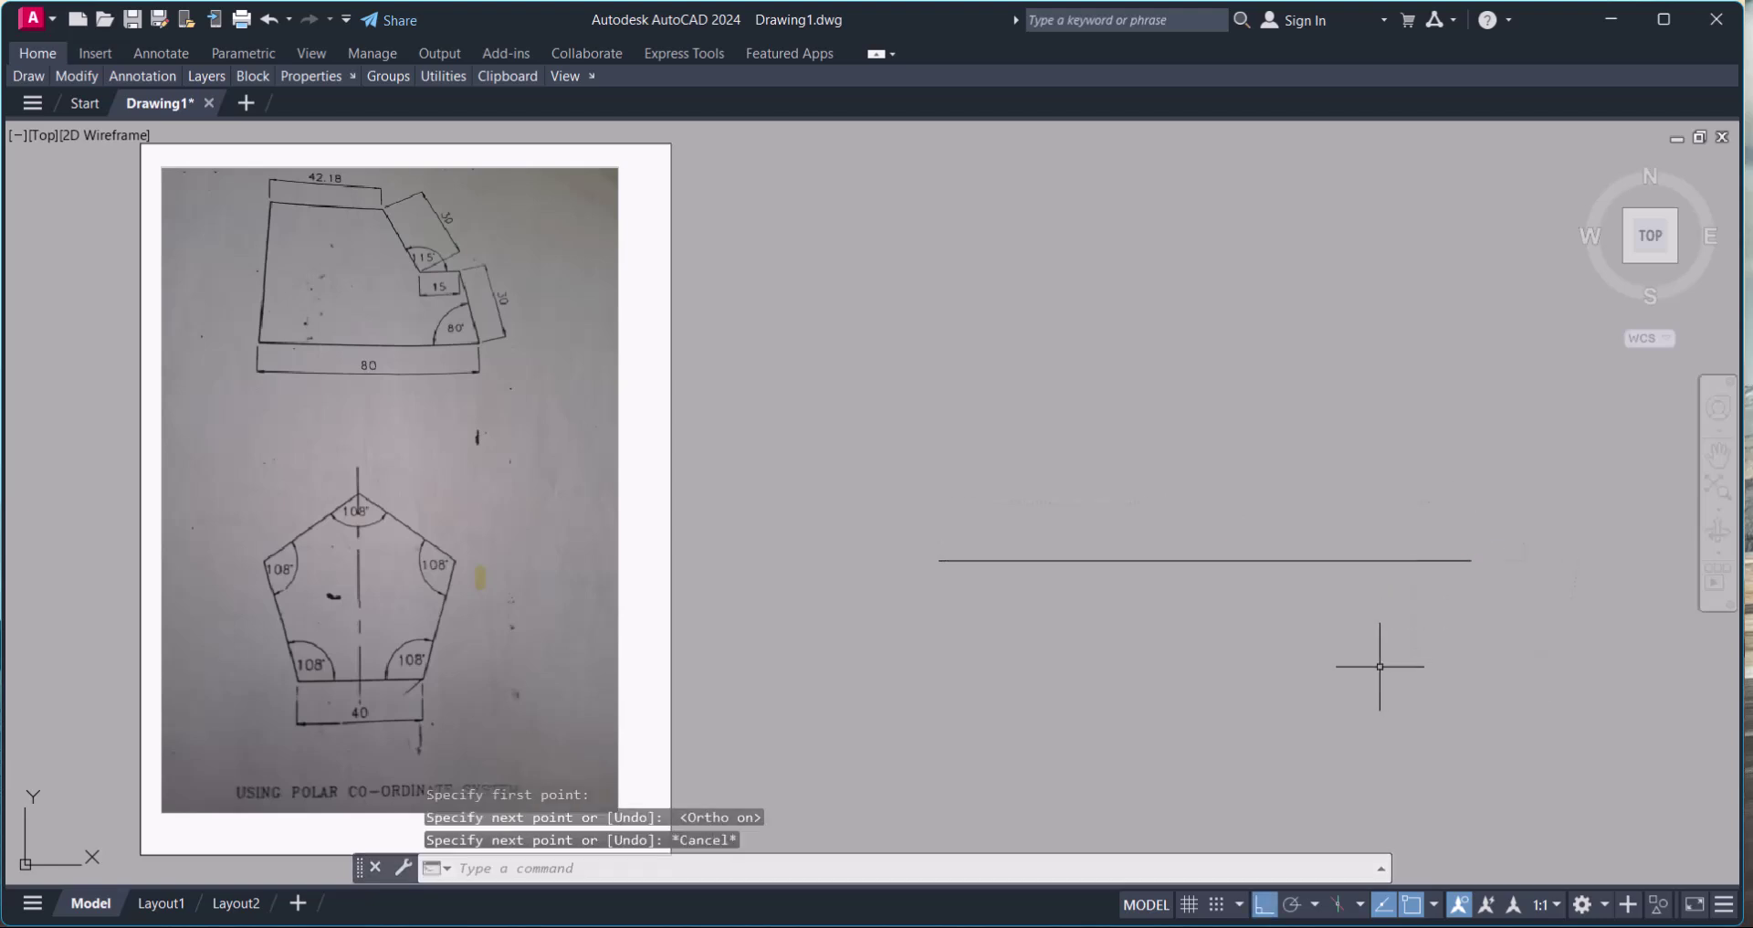
Draw a vertical line crossing the horizontal line near its middle to form the angle axes
key(Return)
click(1190, 373)
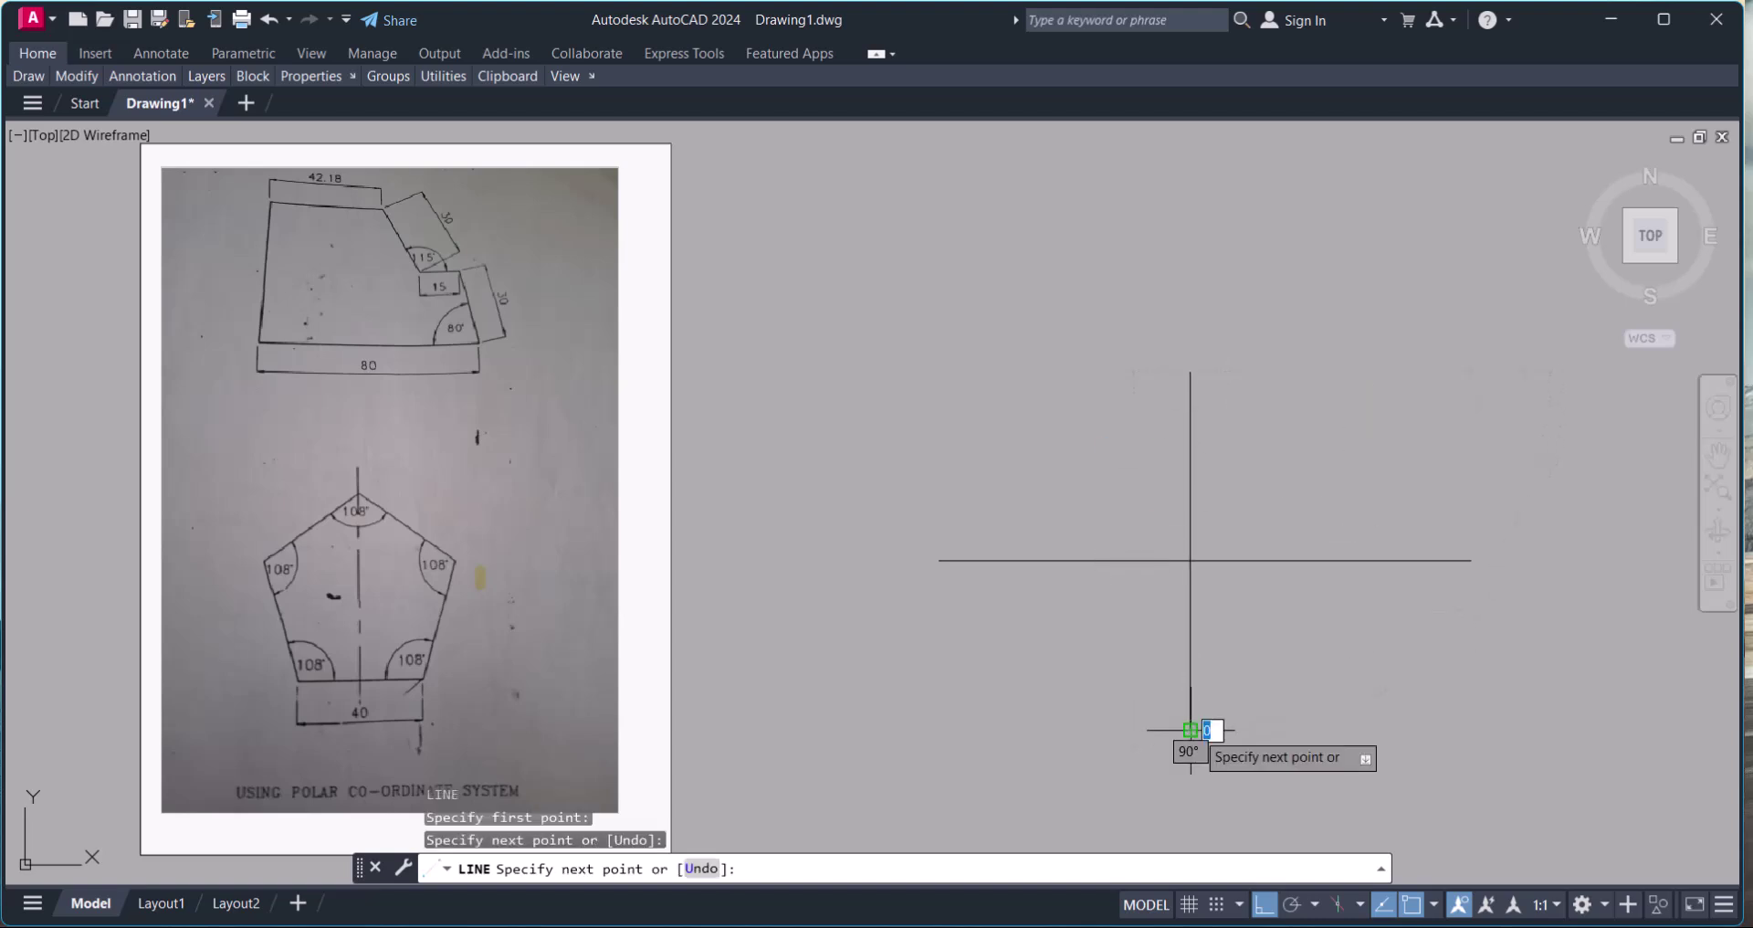
key(Escape)
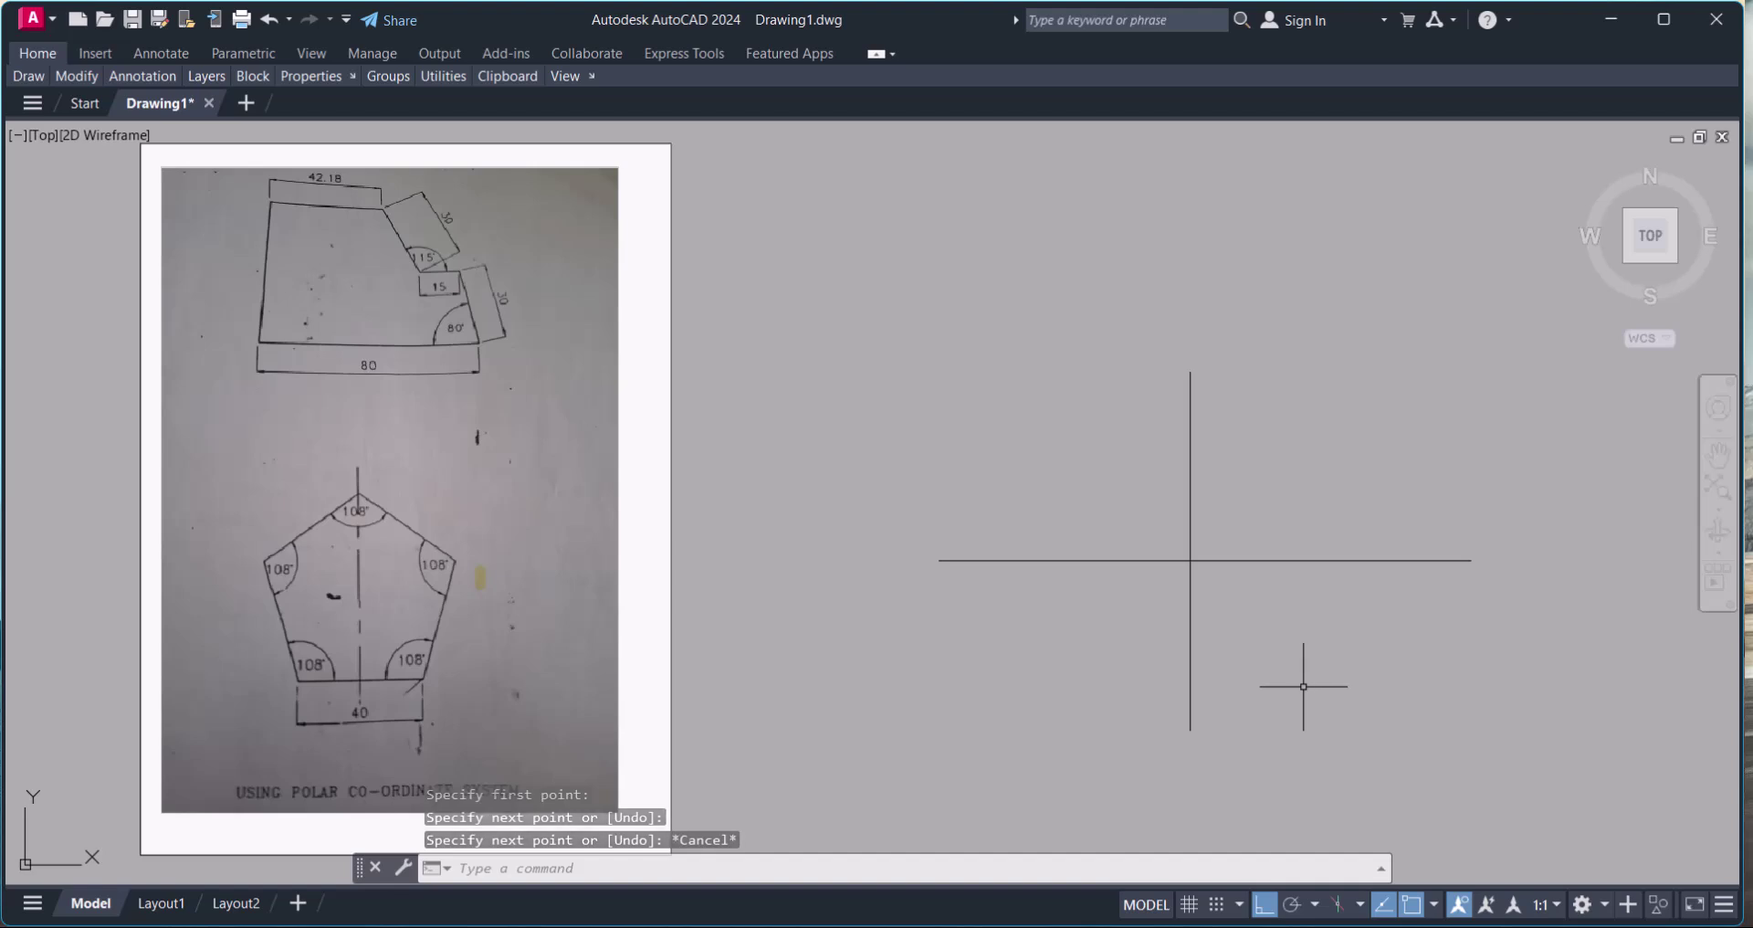
Add the multiline text "0" just past the east end of the horizontal axis
text(mt)
key(Return)
click(1482, 544)
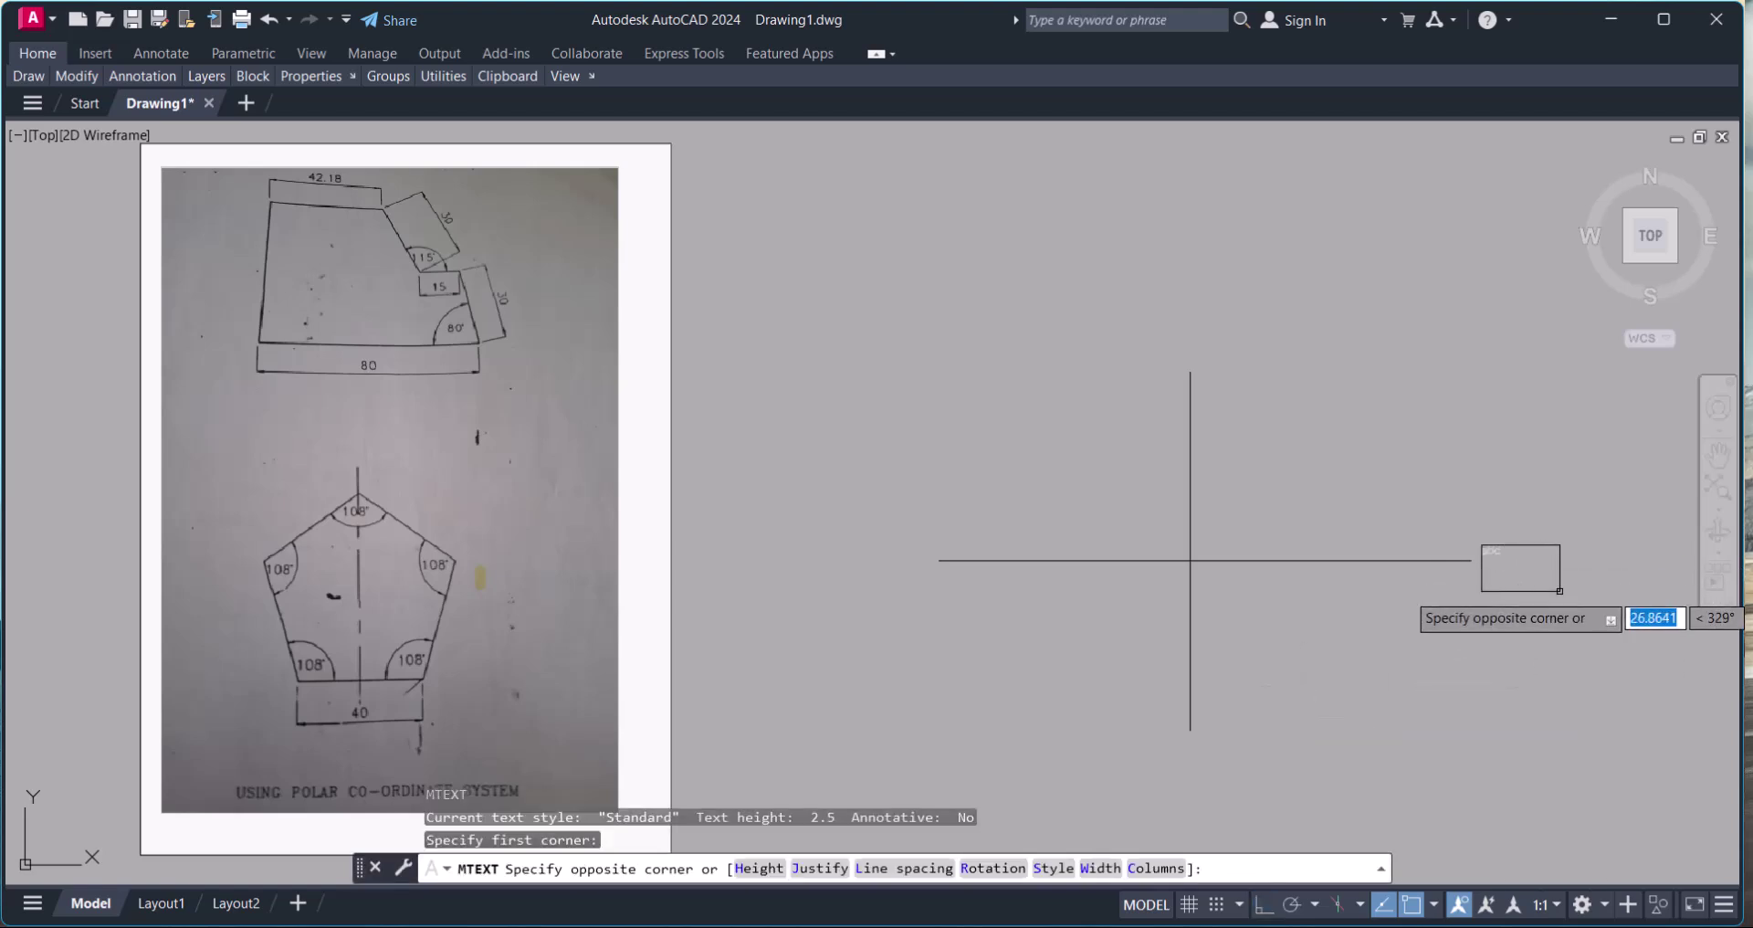
click(1570, 587)
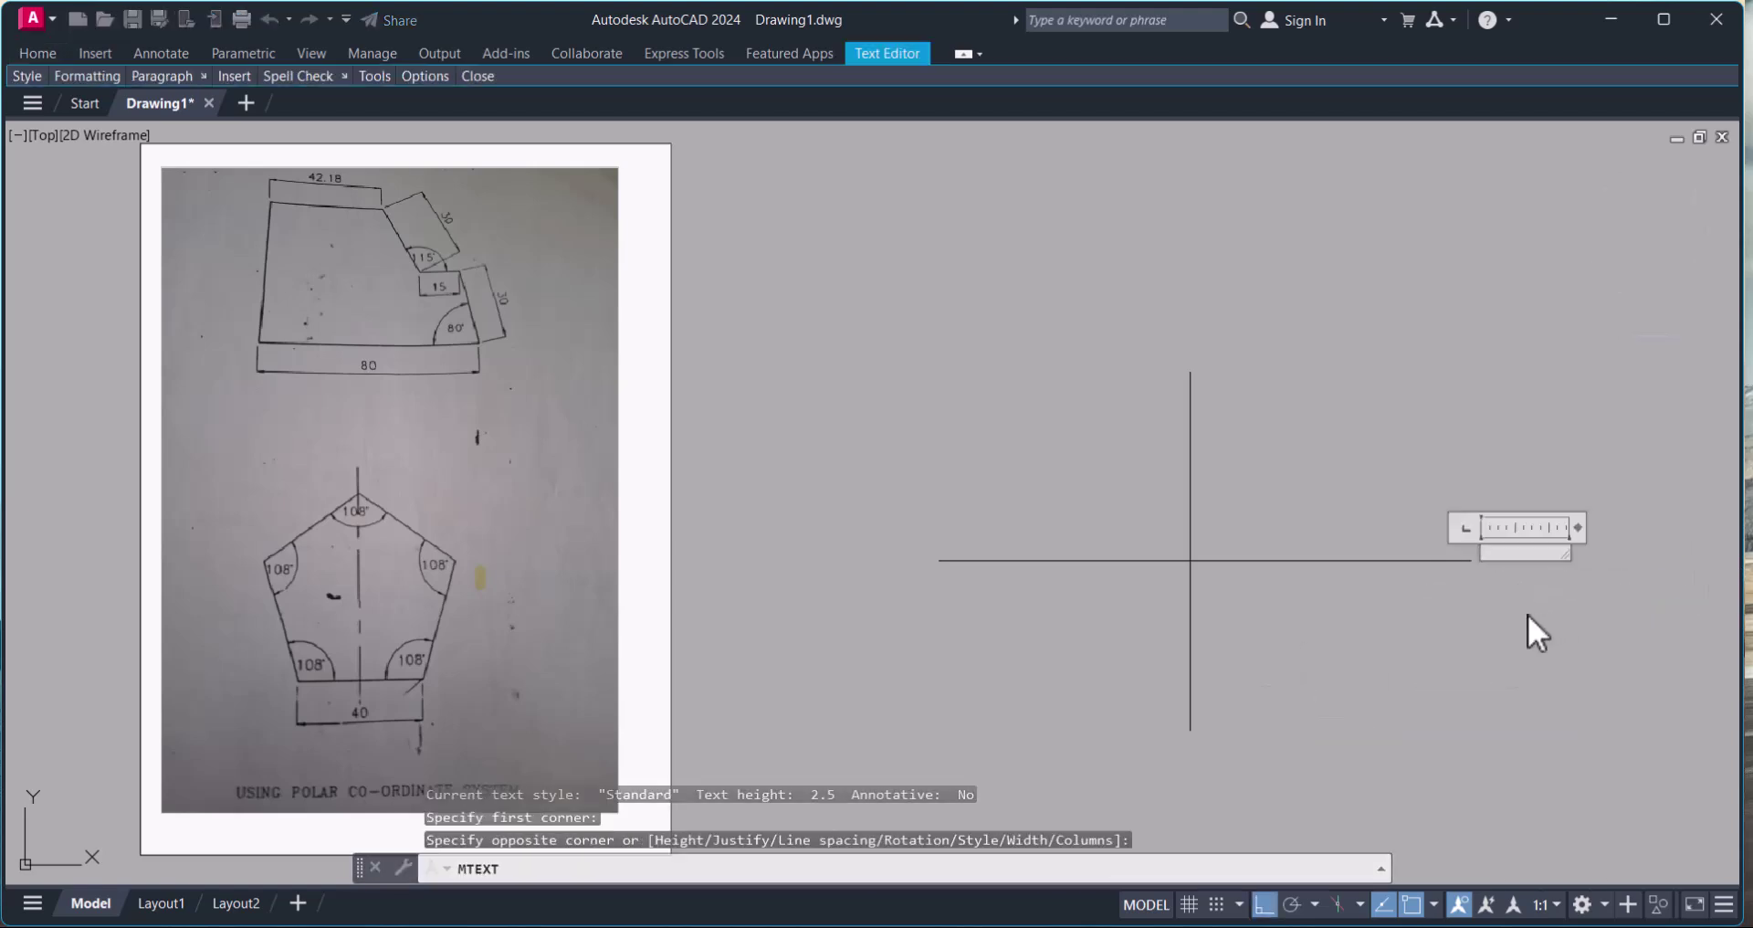
text(0)
click(1527, 614)
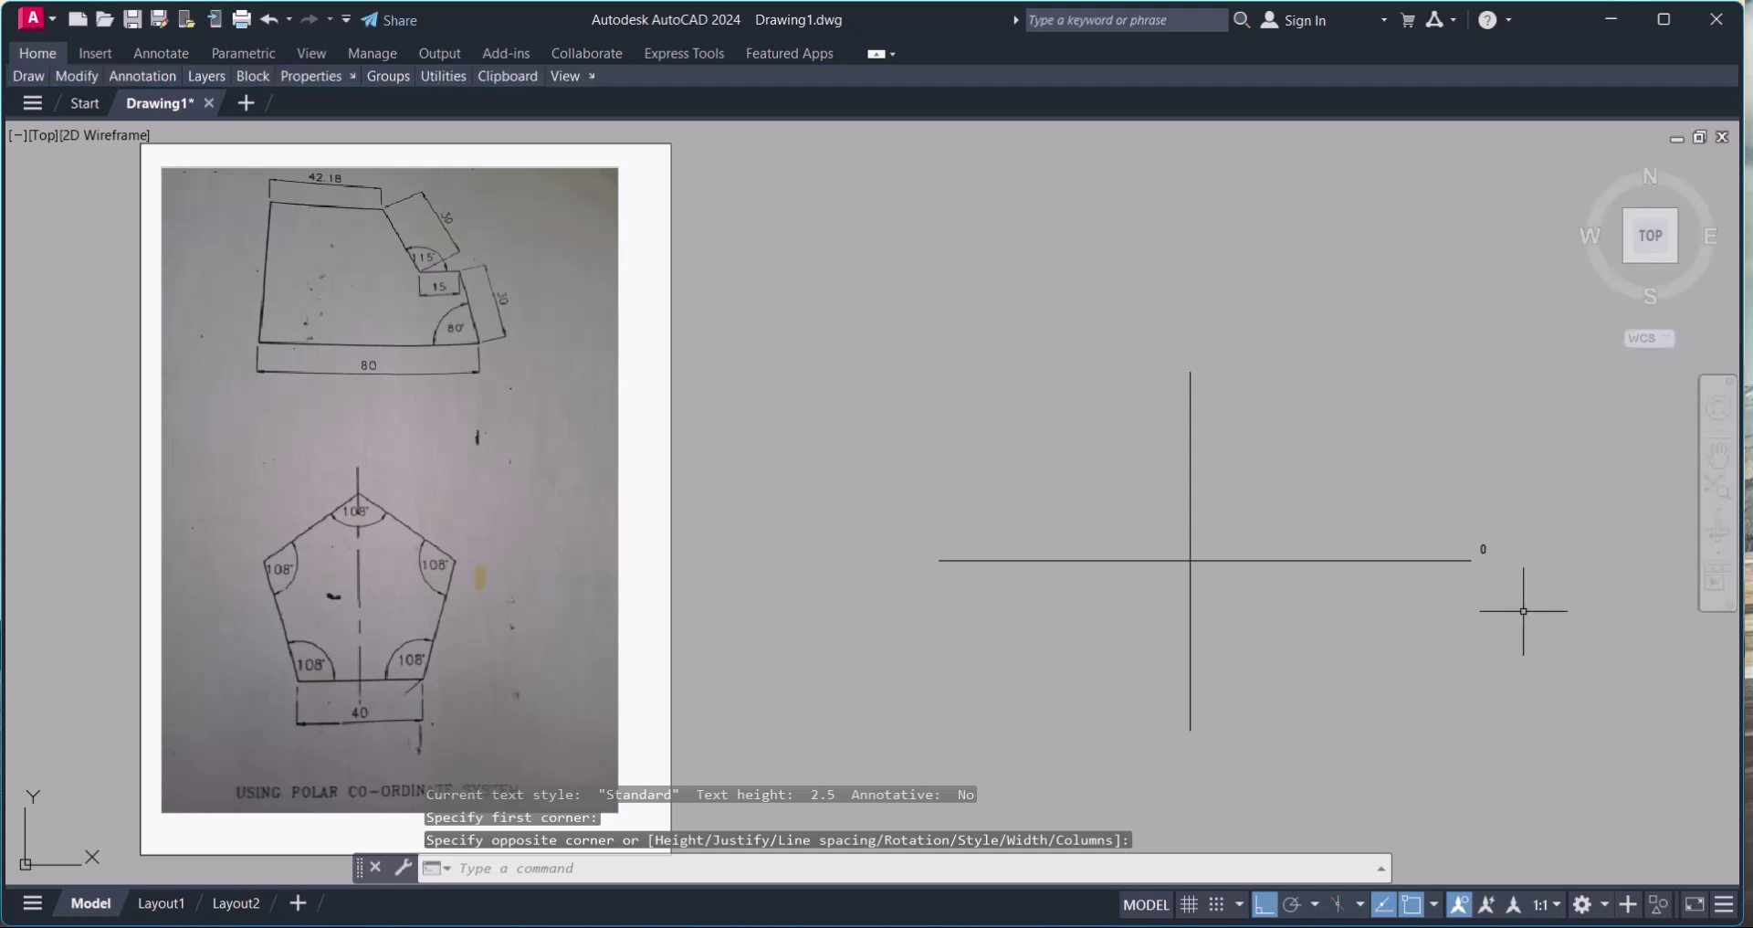
Scale the "0" label by a factor of 3 from a base point at the text
text(sc)
key(Return)
scroll(1489, 576, up, 4)
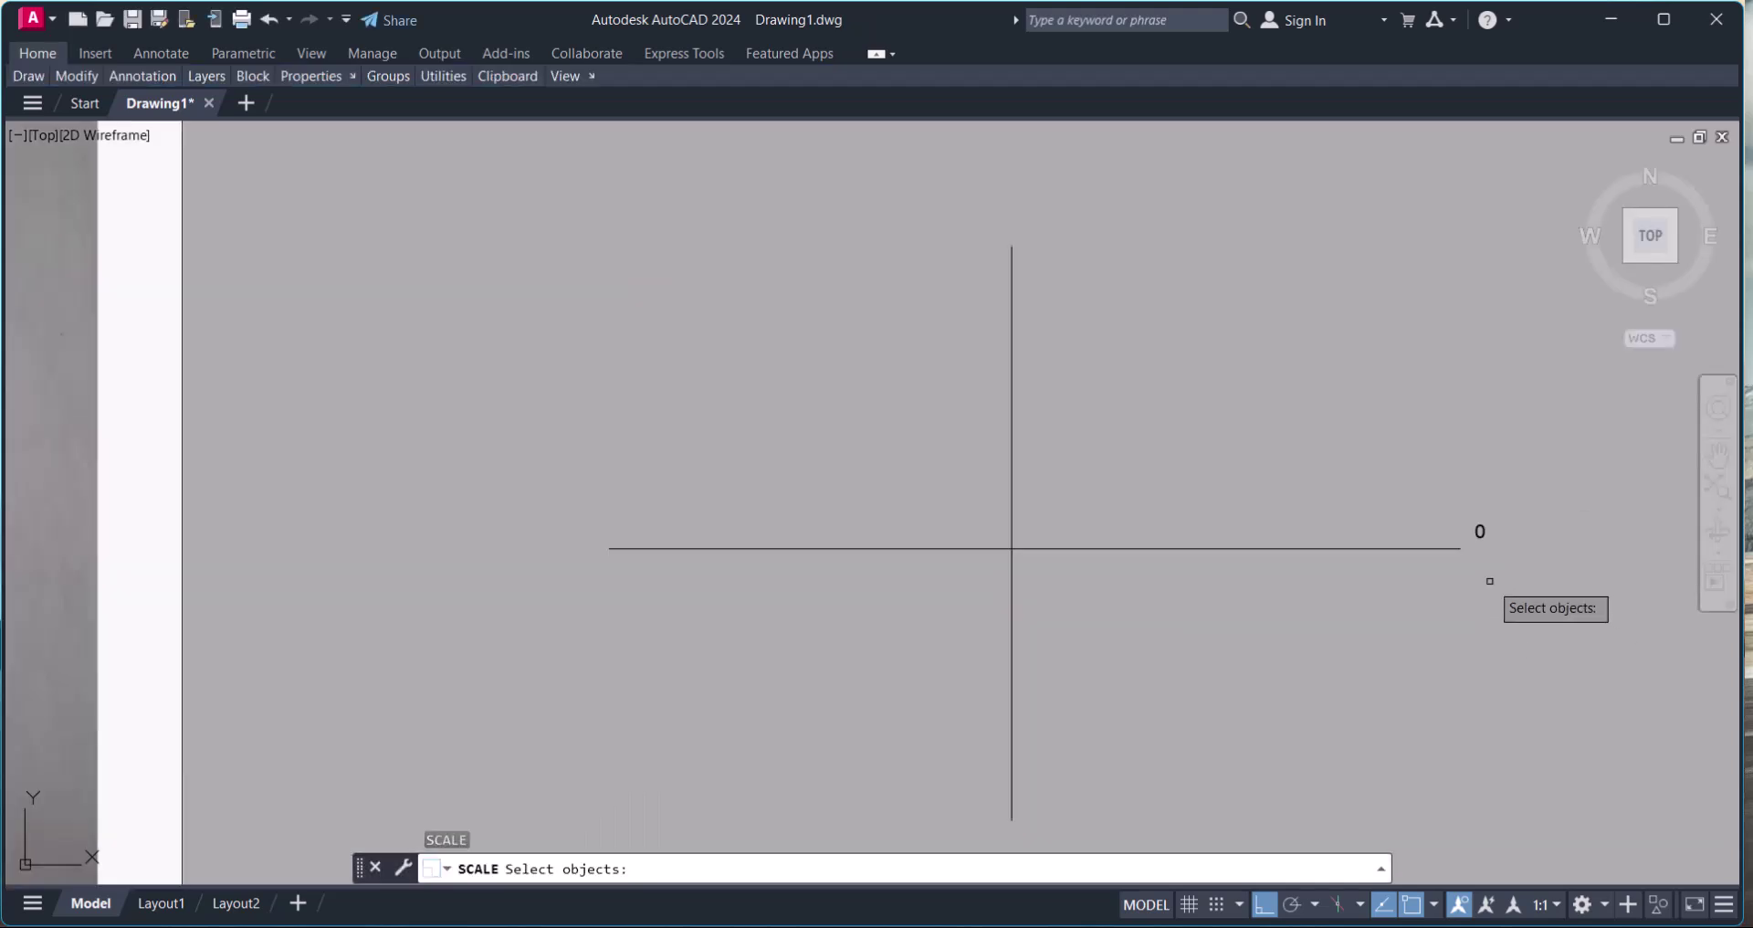
click(1509, 554)
click(1477, 482)
key(Return)
click(1476, 486)
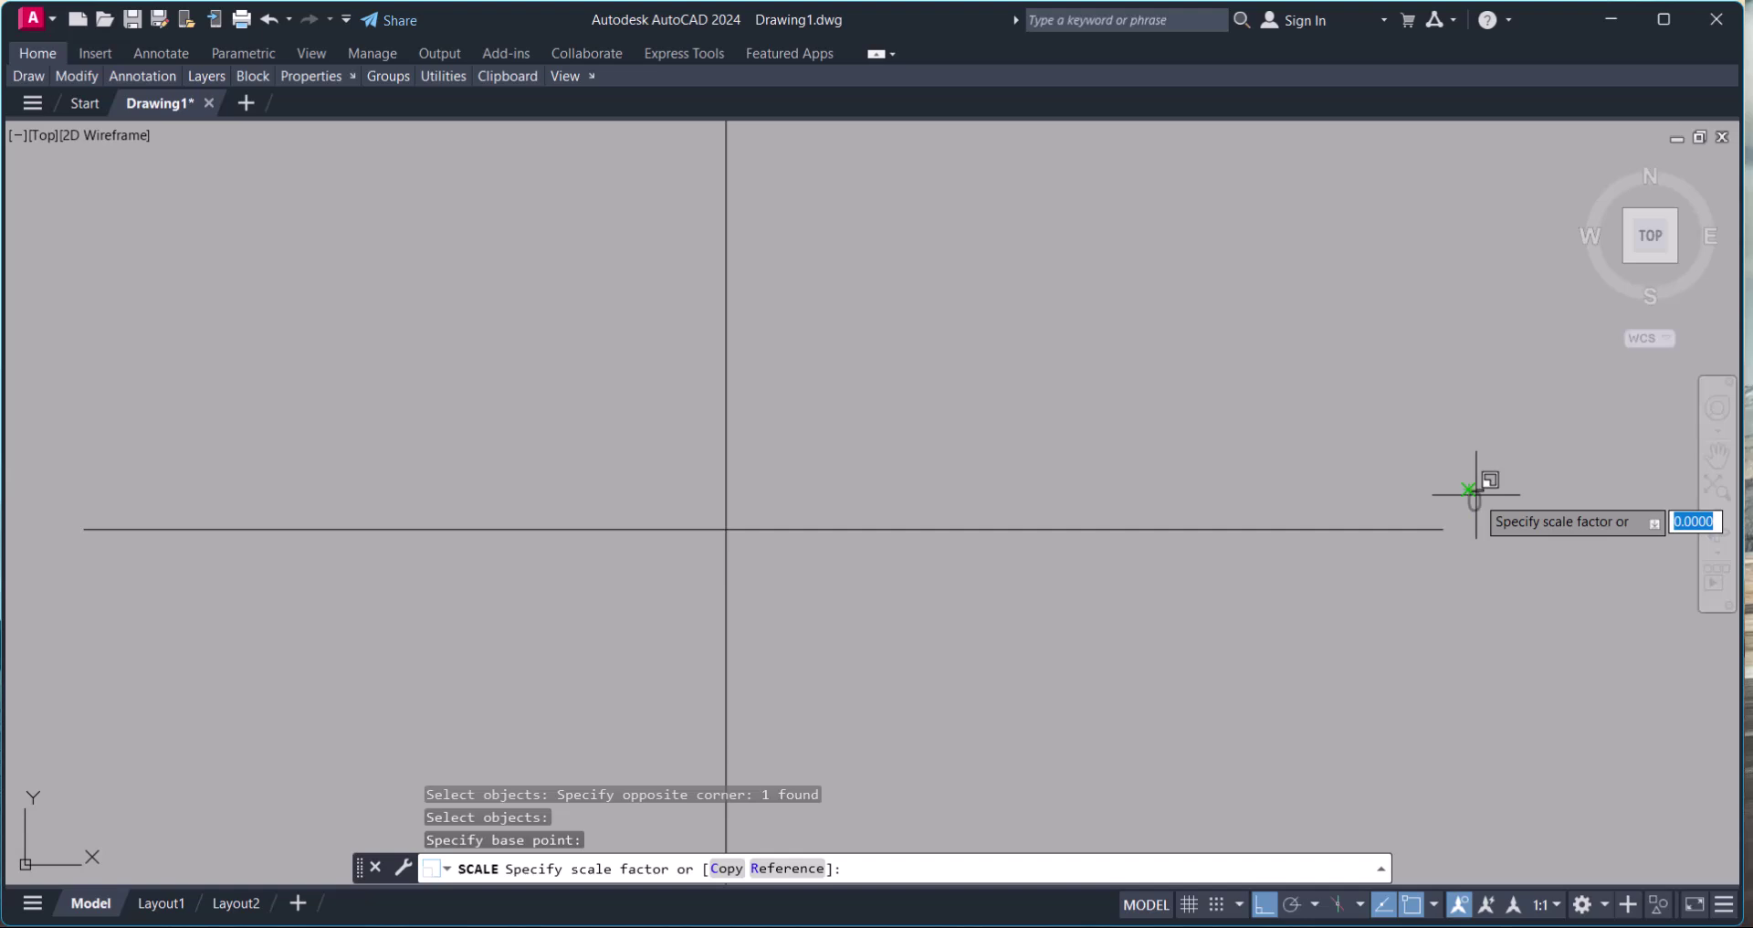
text(3)
key(Return)
key(Escape)
scroll(1442, 602, down, 4)
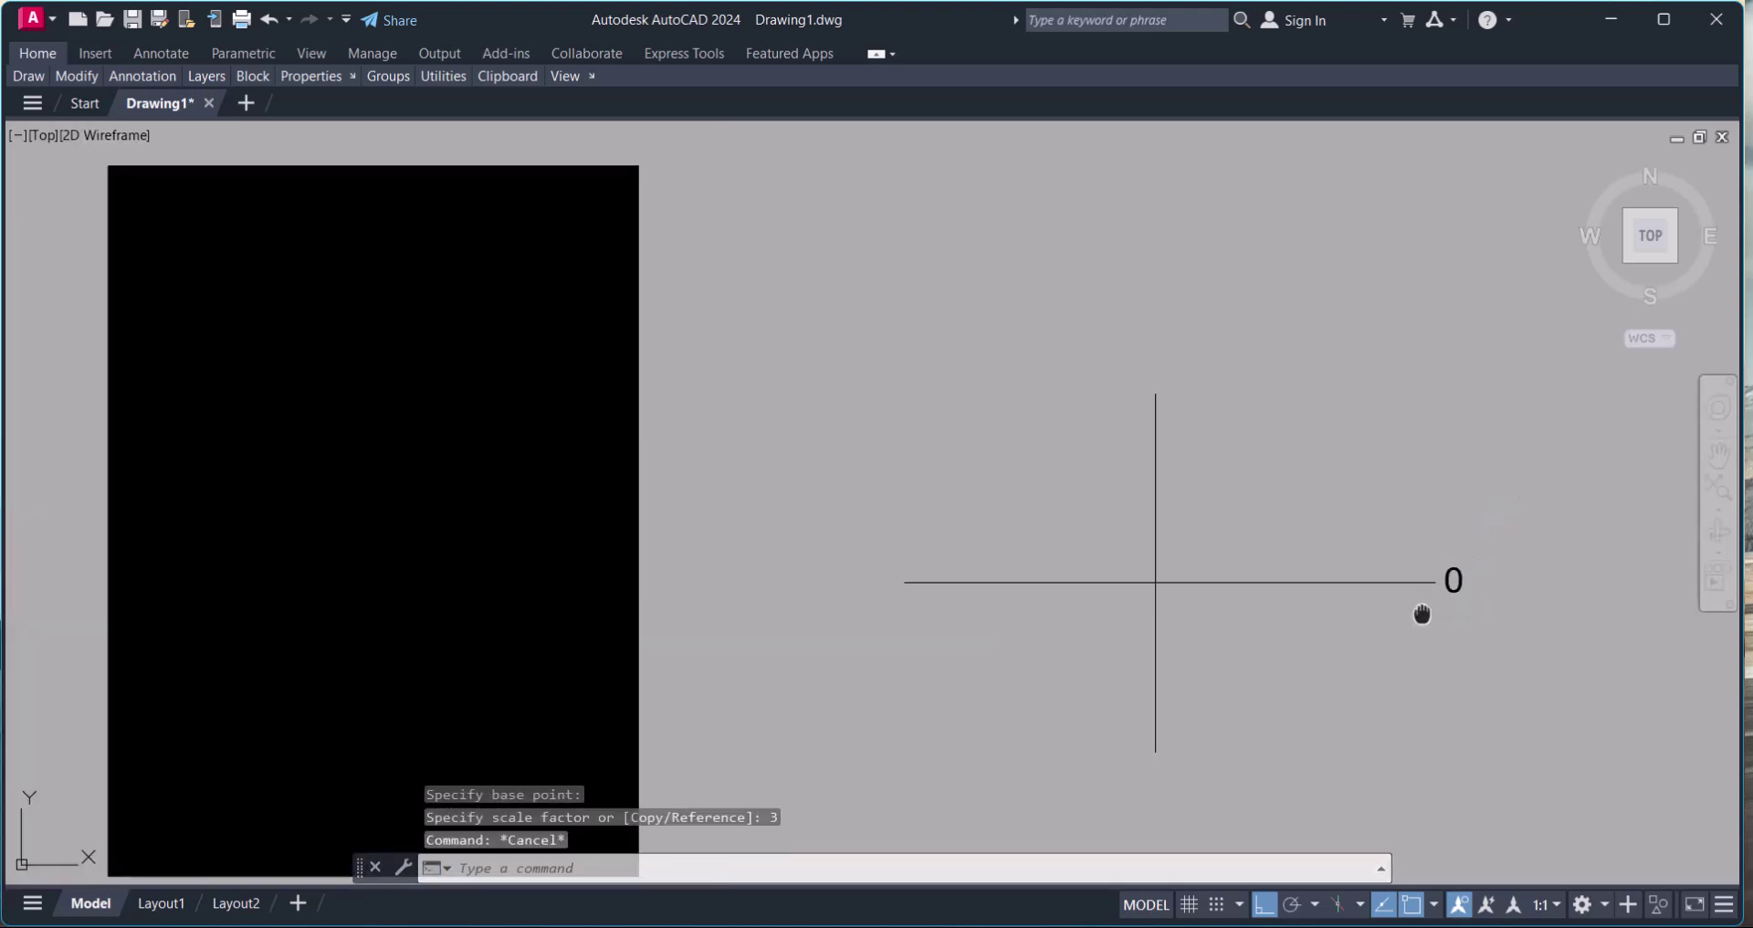
Copy the "0" label to just above the upper end of the vertical axis, with Ortho mode turned off
key(Escape)
text(co)
key(Return)
scroll(1425, 621, up, 2)
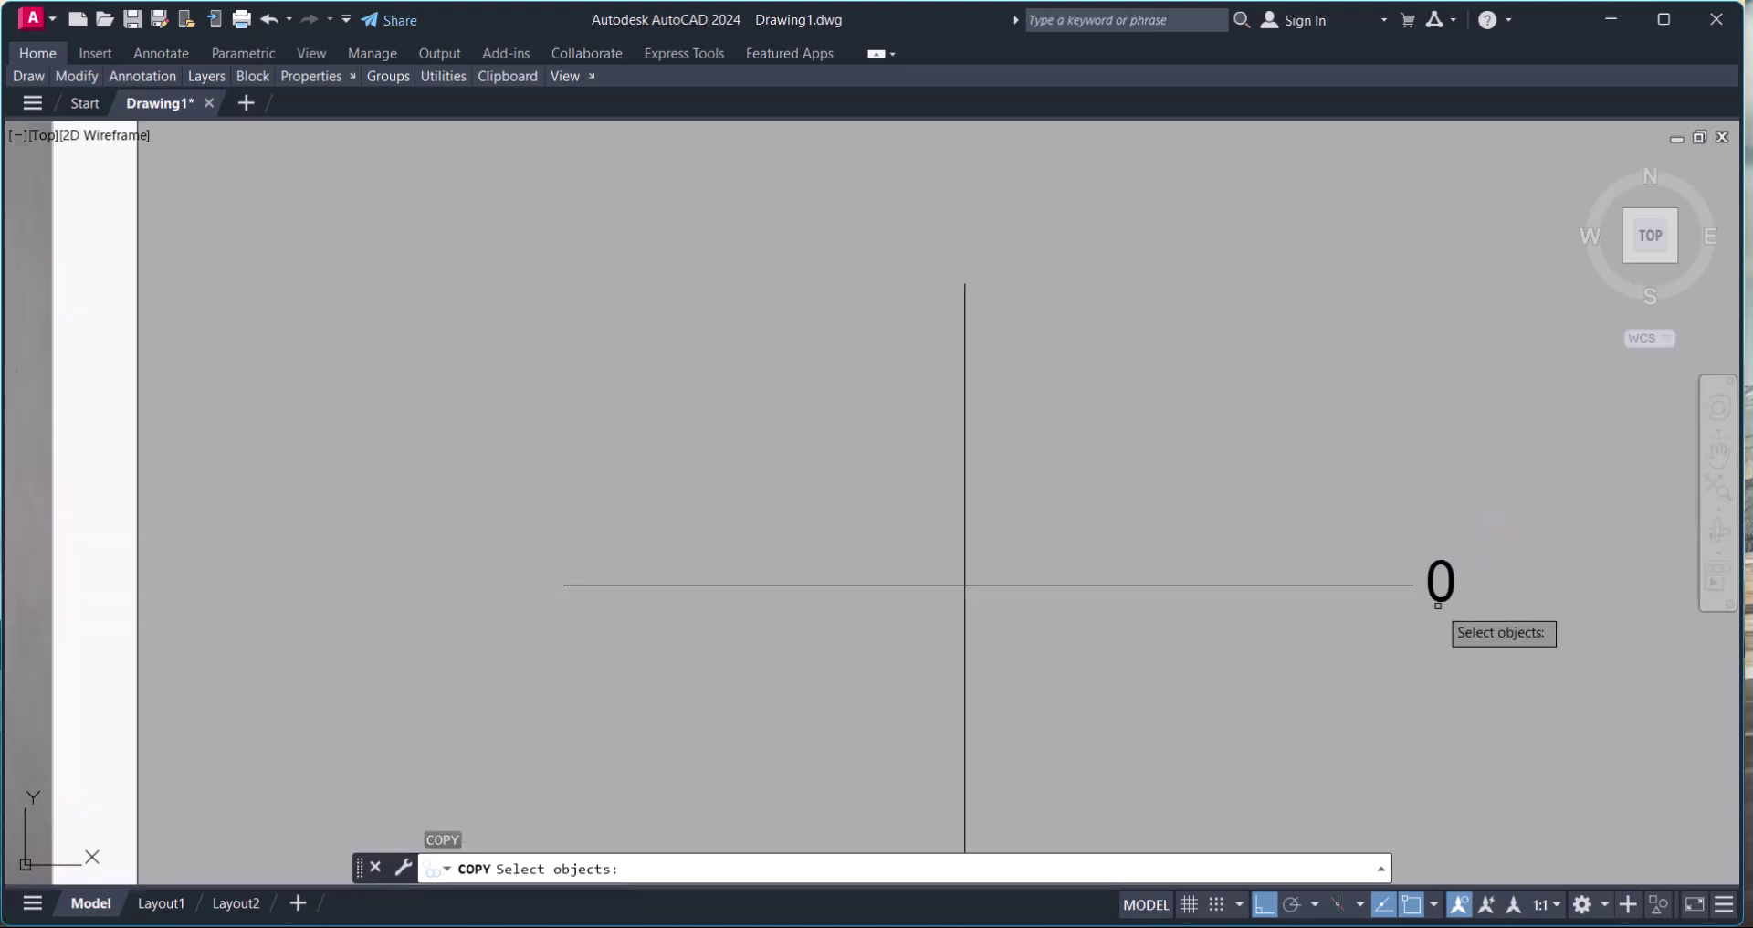
click(1472, 574)
click(1452, 598)
key(Return)
click(1427, 700)
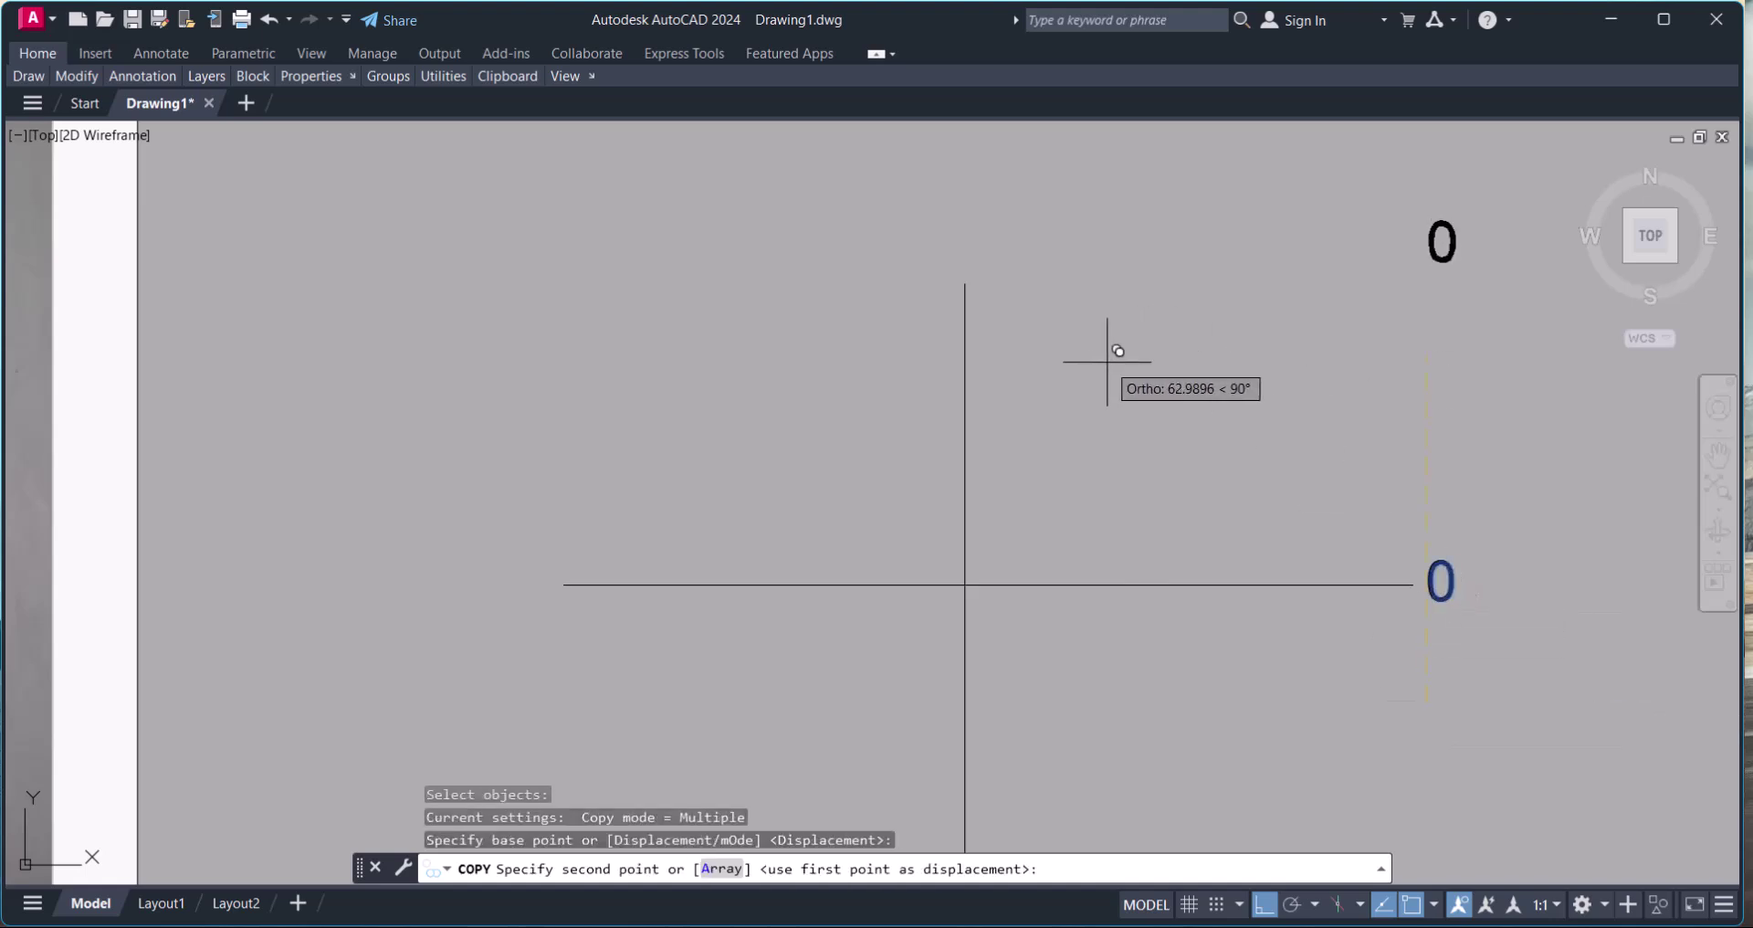
key(F8)
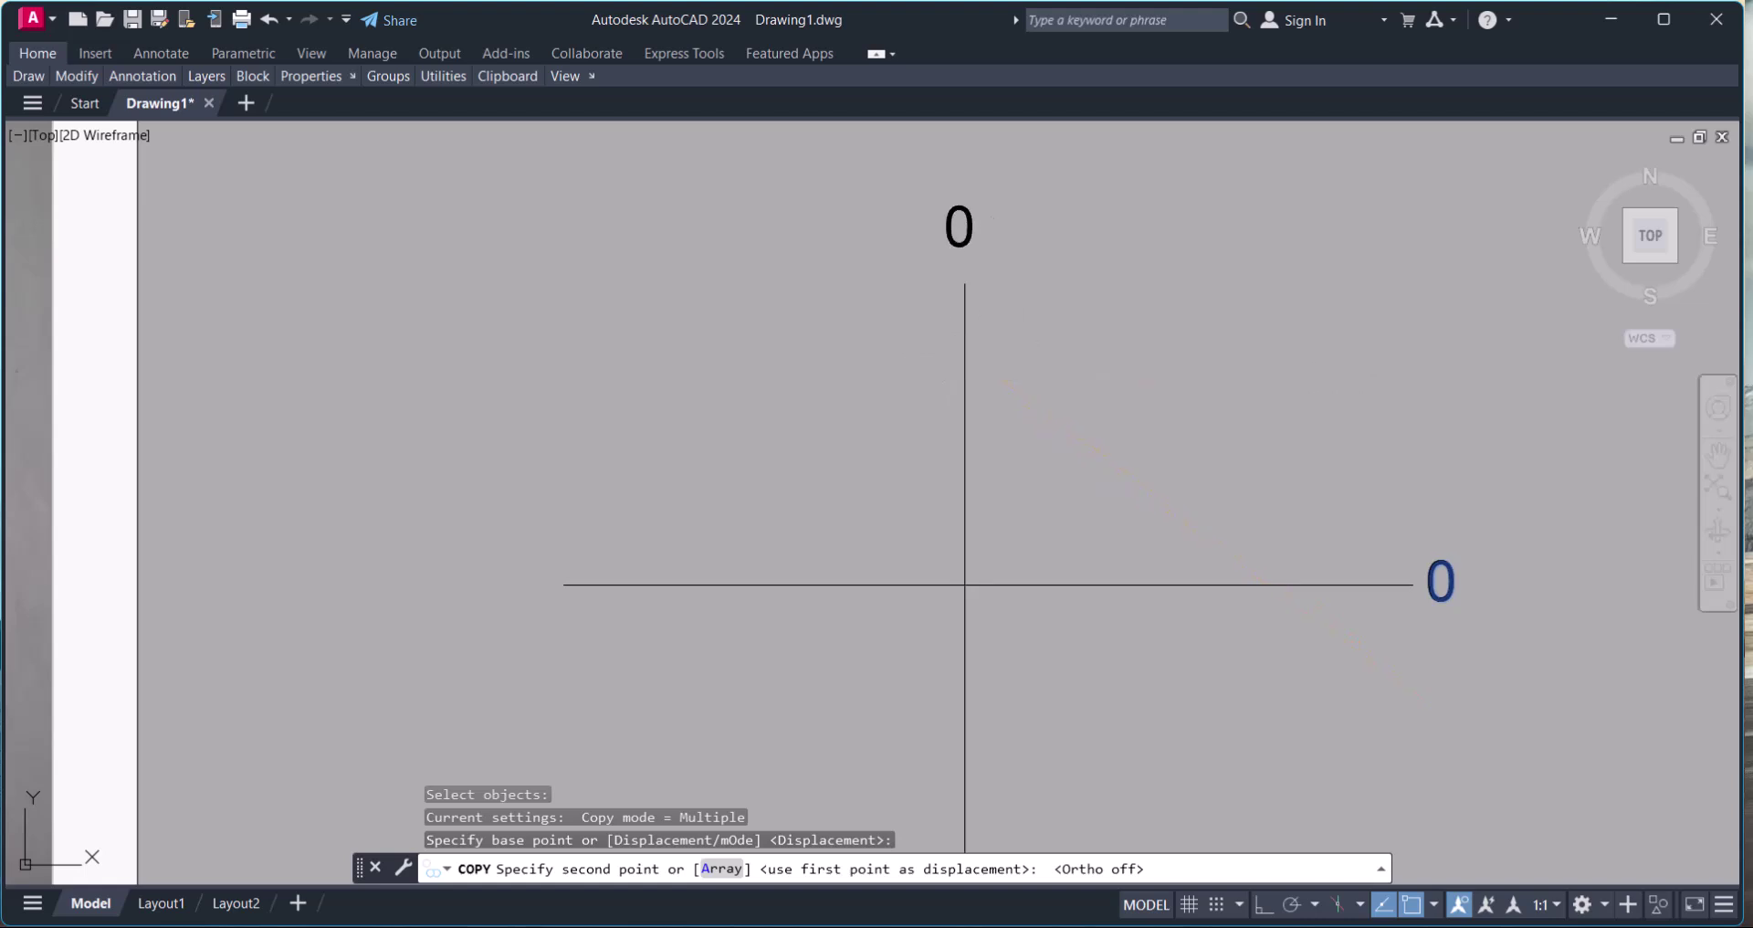
key(Escape)
Change the copied label above the vertical axis to "90"
text(ED)
key(Return)
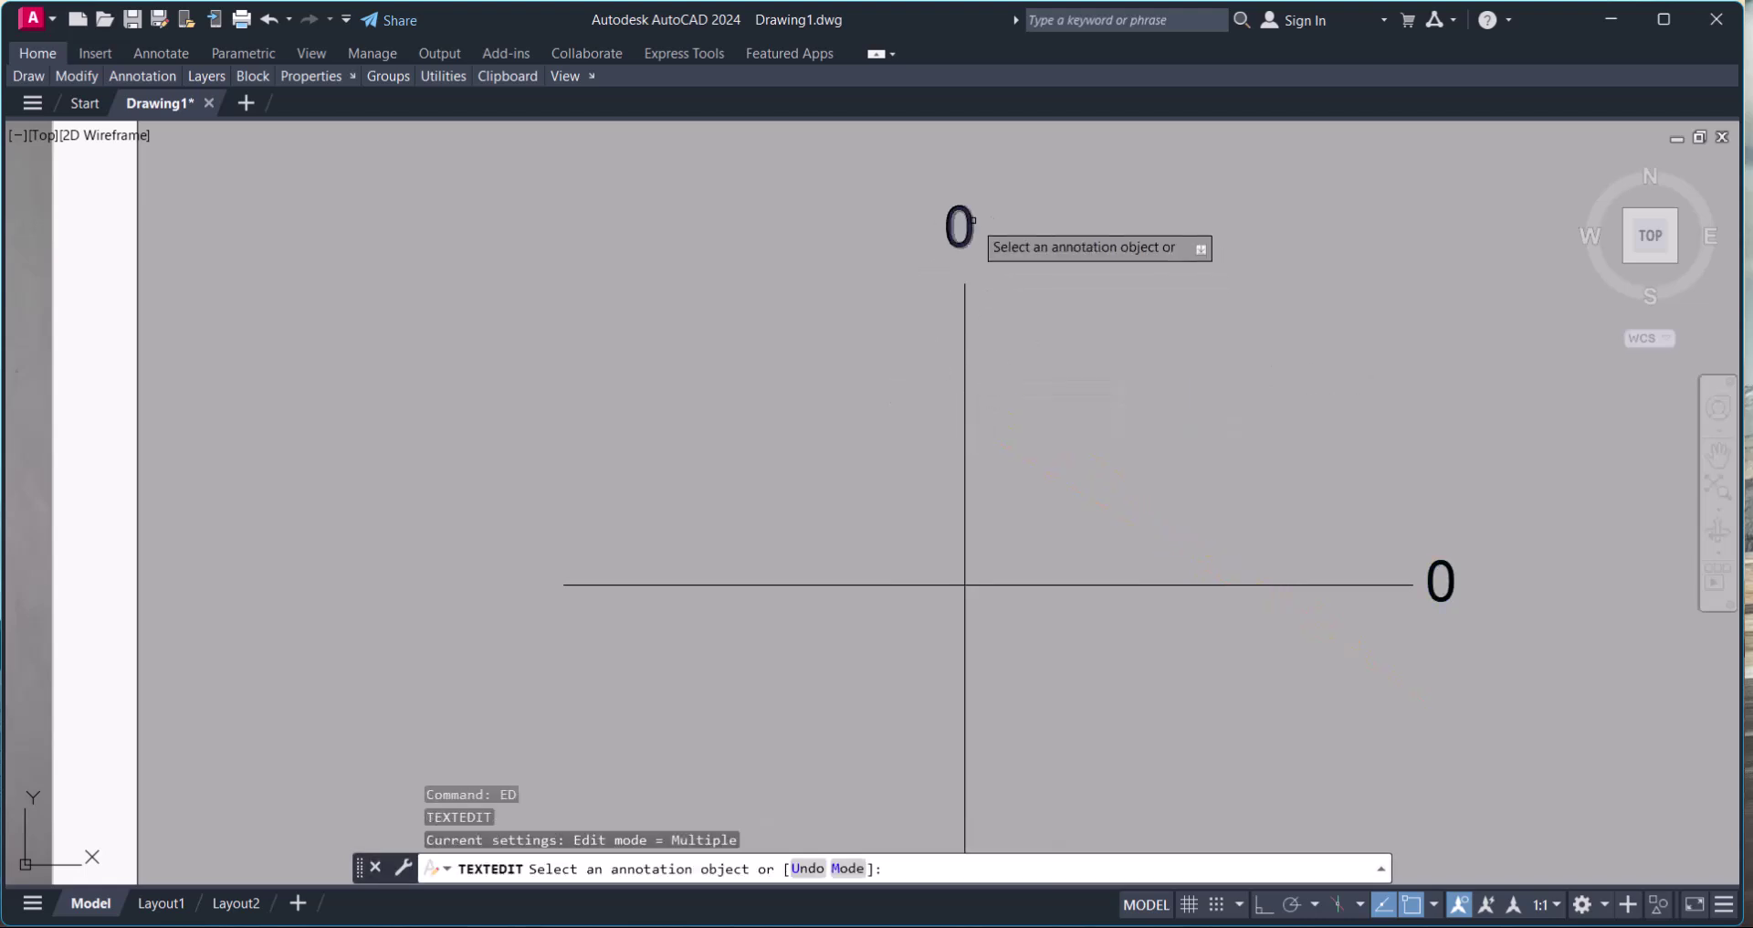
click(973, 219)
double_click(970, 227)
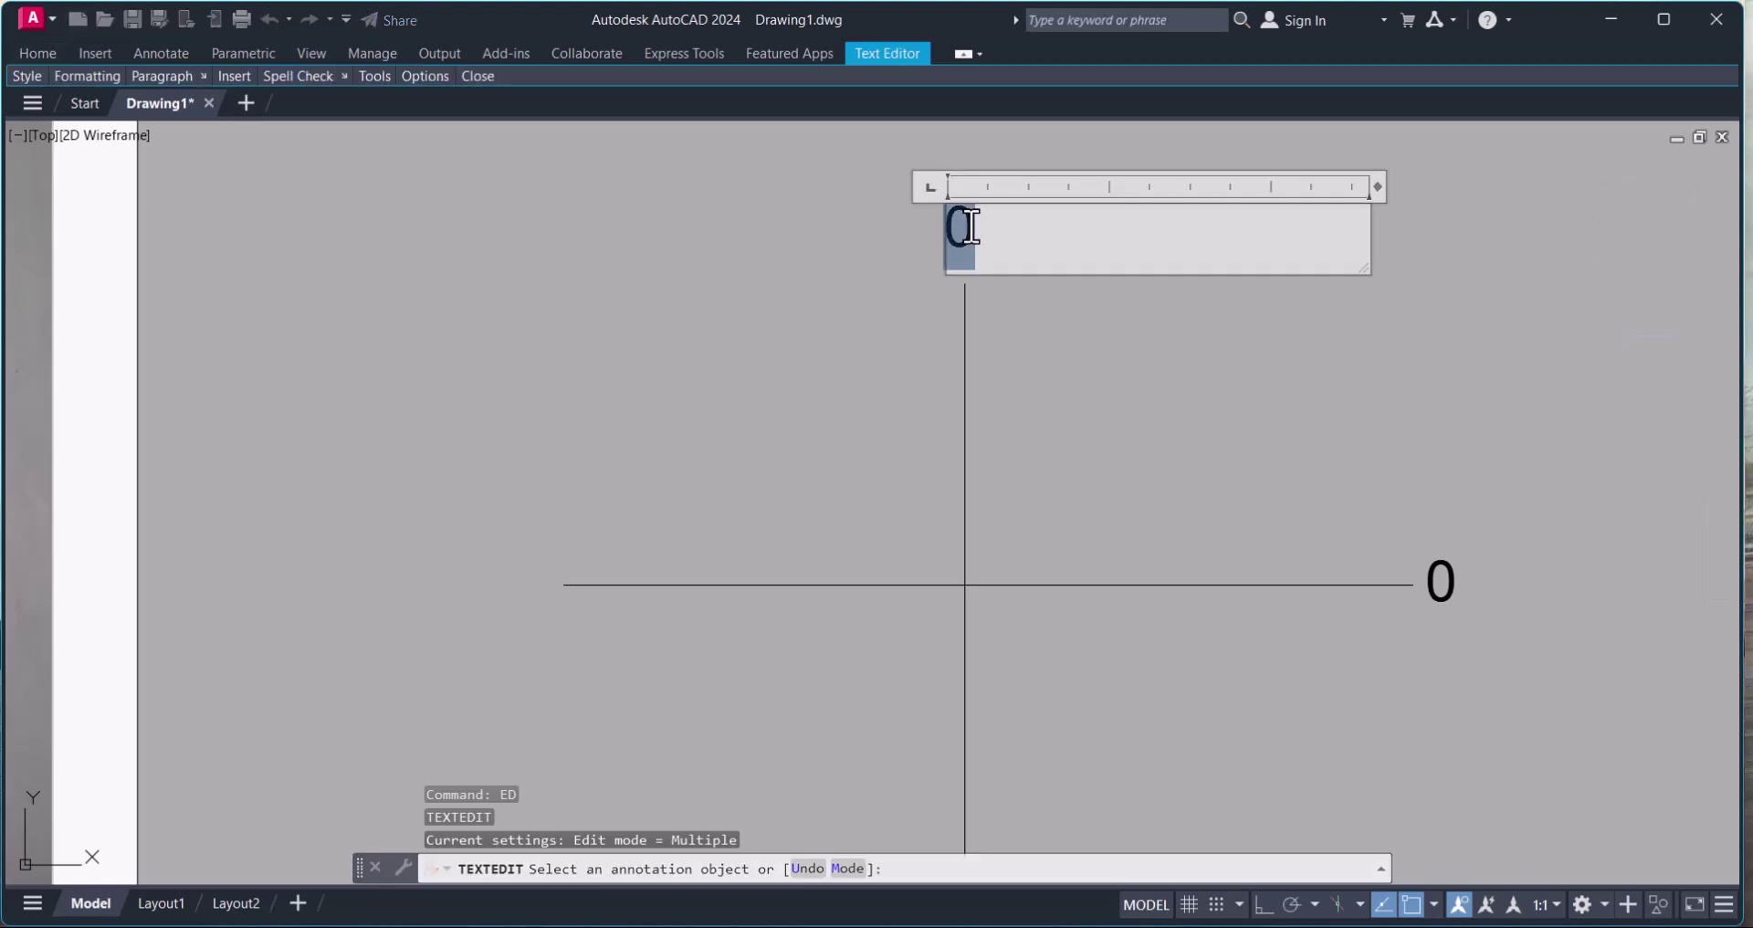
text(90)
click(1169, 466)
key(Escape)
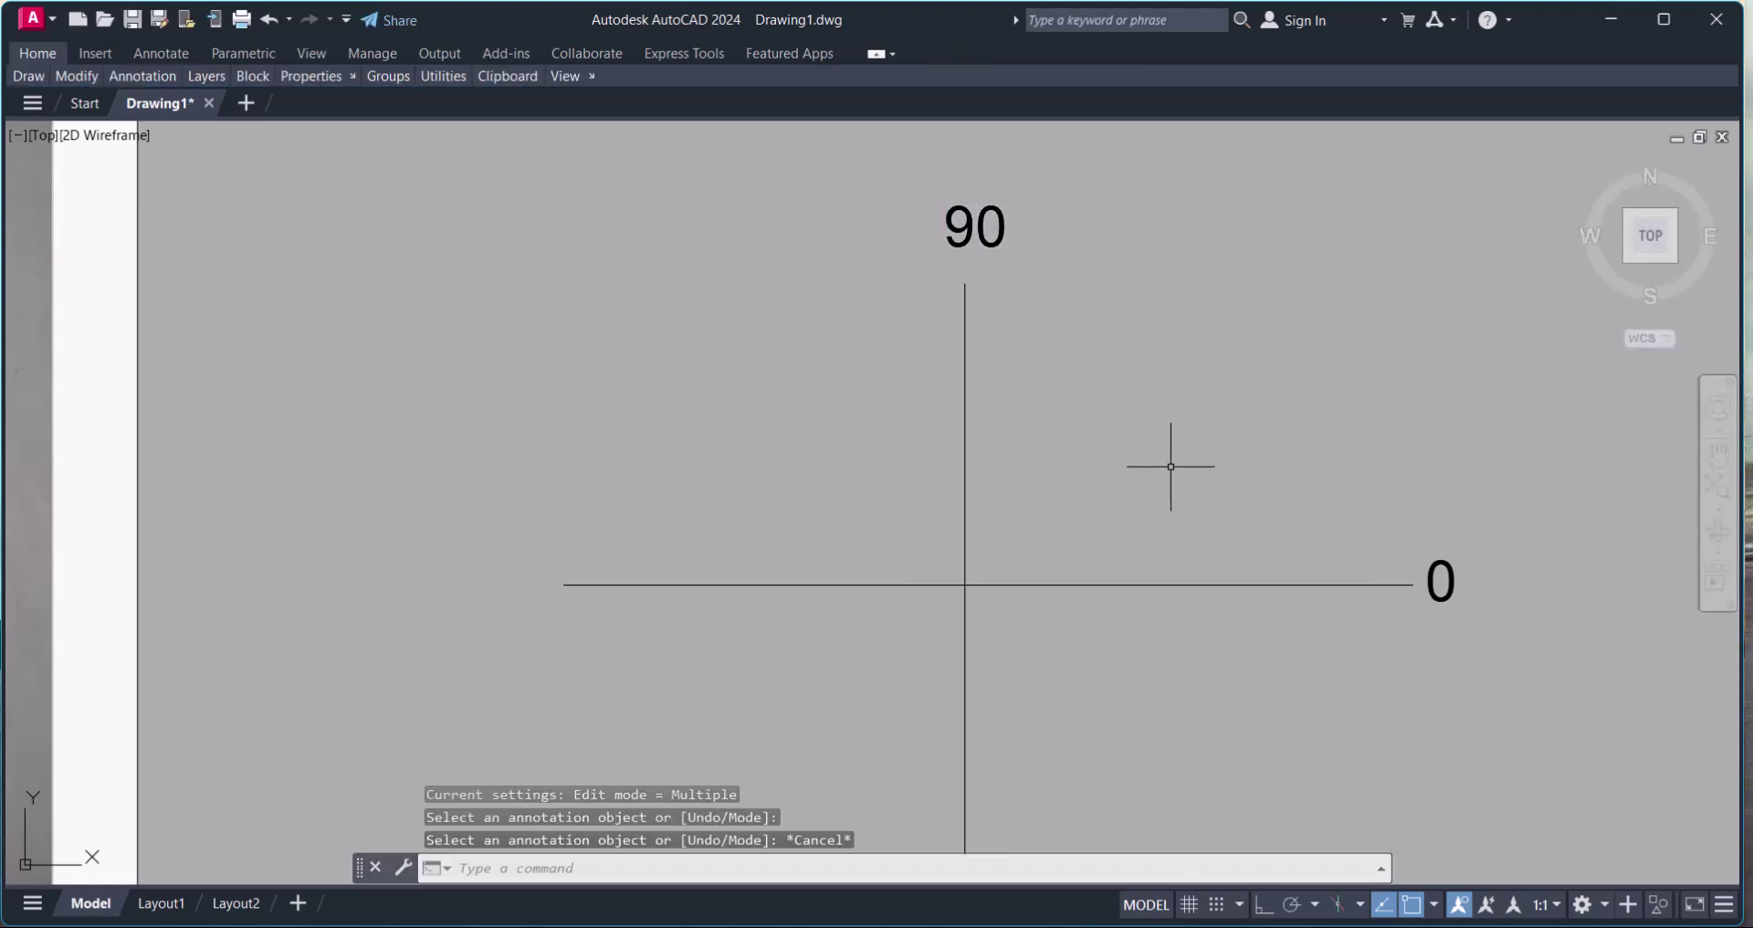
Copy the "90" label to the west end of the horizontal axis
text(co)
key(Return)
click(1032, 239)
click(958, 225)
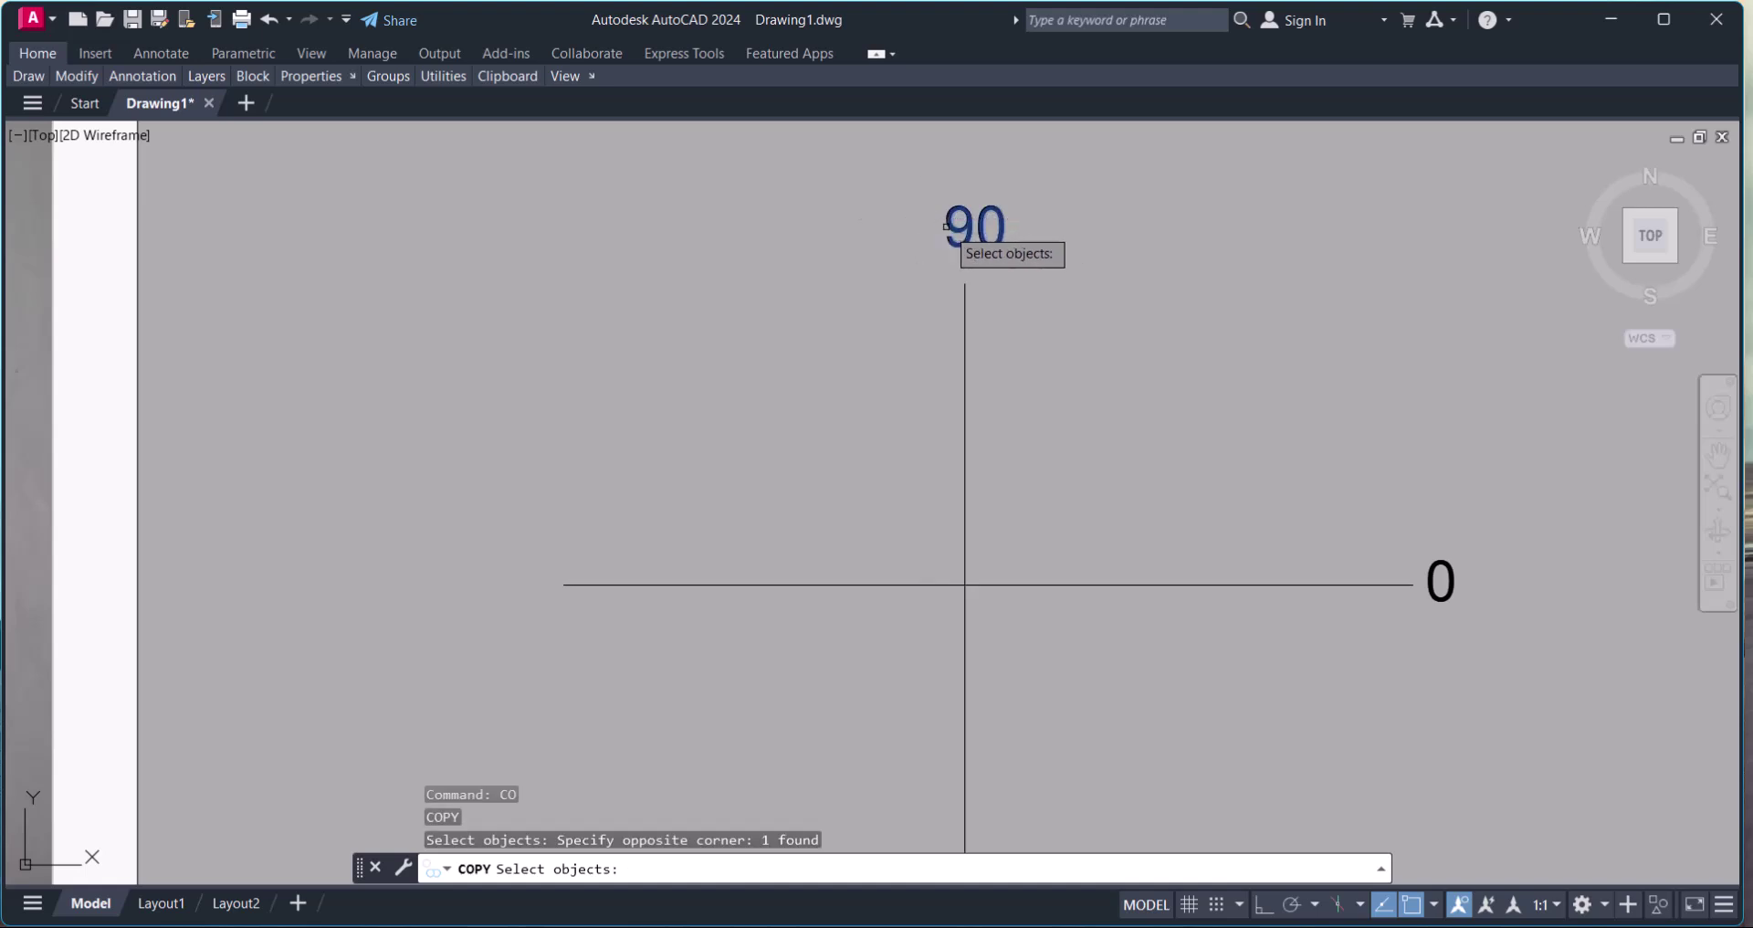
key(Return)
click(949, 231)
click(475, 585)
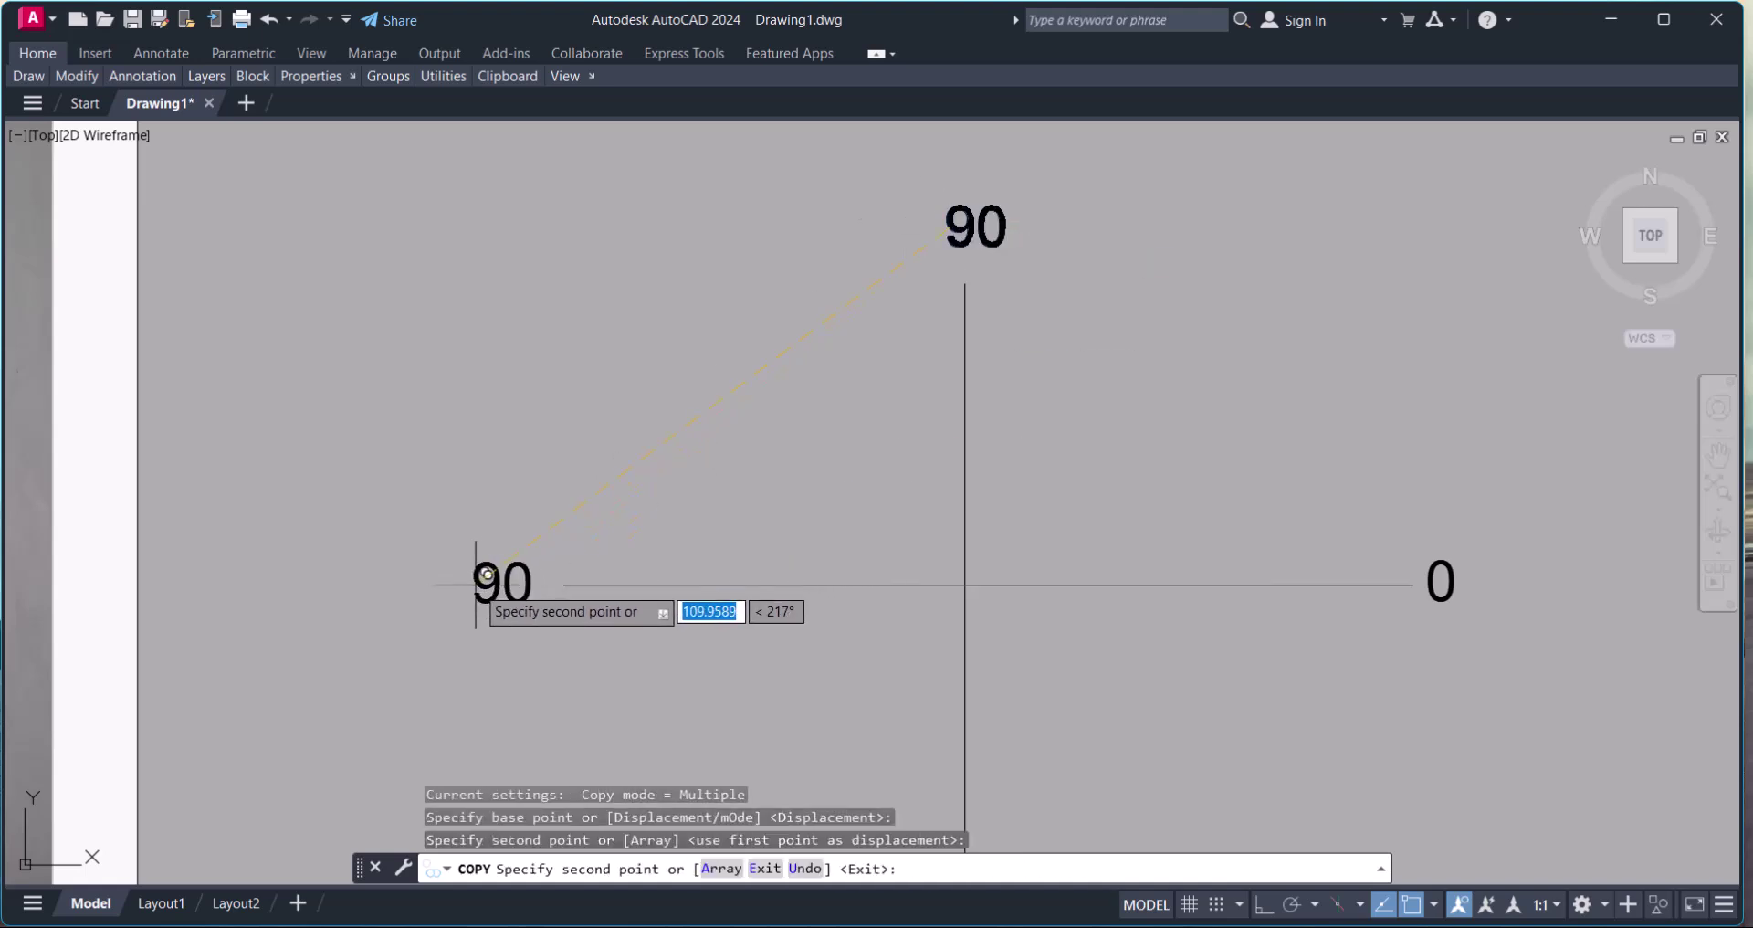
key(Escape)
Change the label at the west end of the horizontal axis to "180"
text(ed)
key(Return)
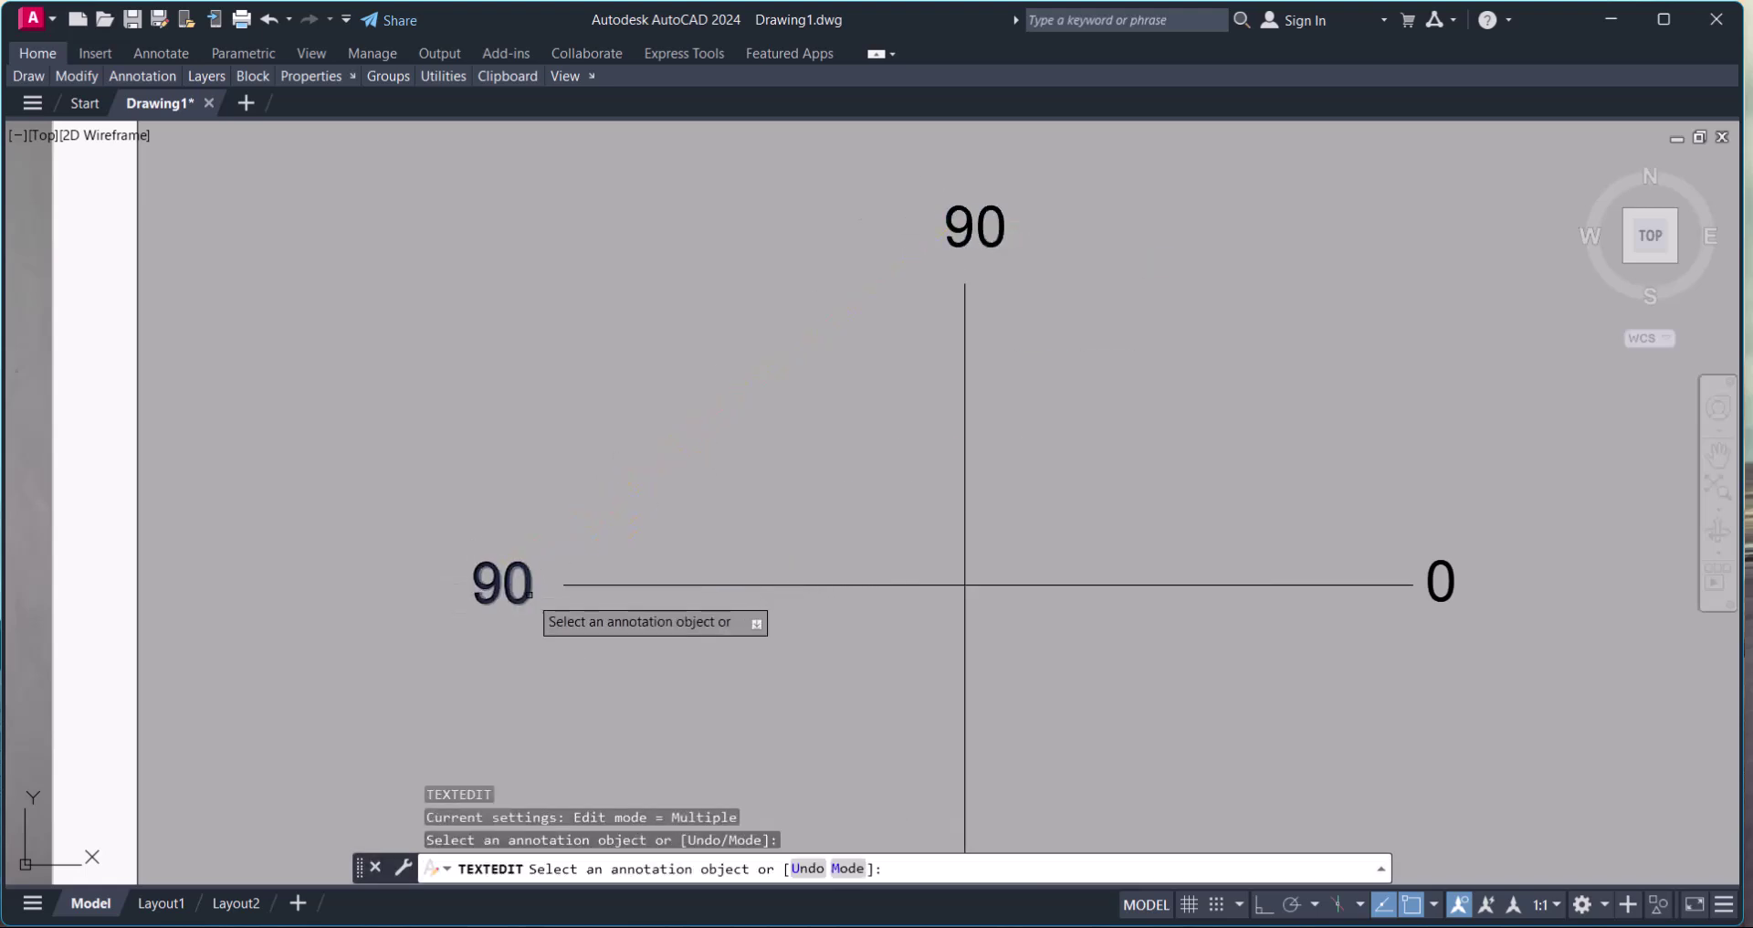
click(504, 585)
drag(532, 589, 445, 589)
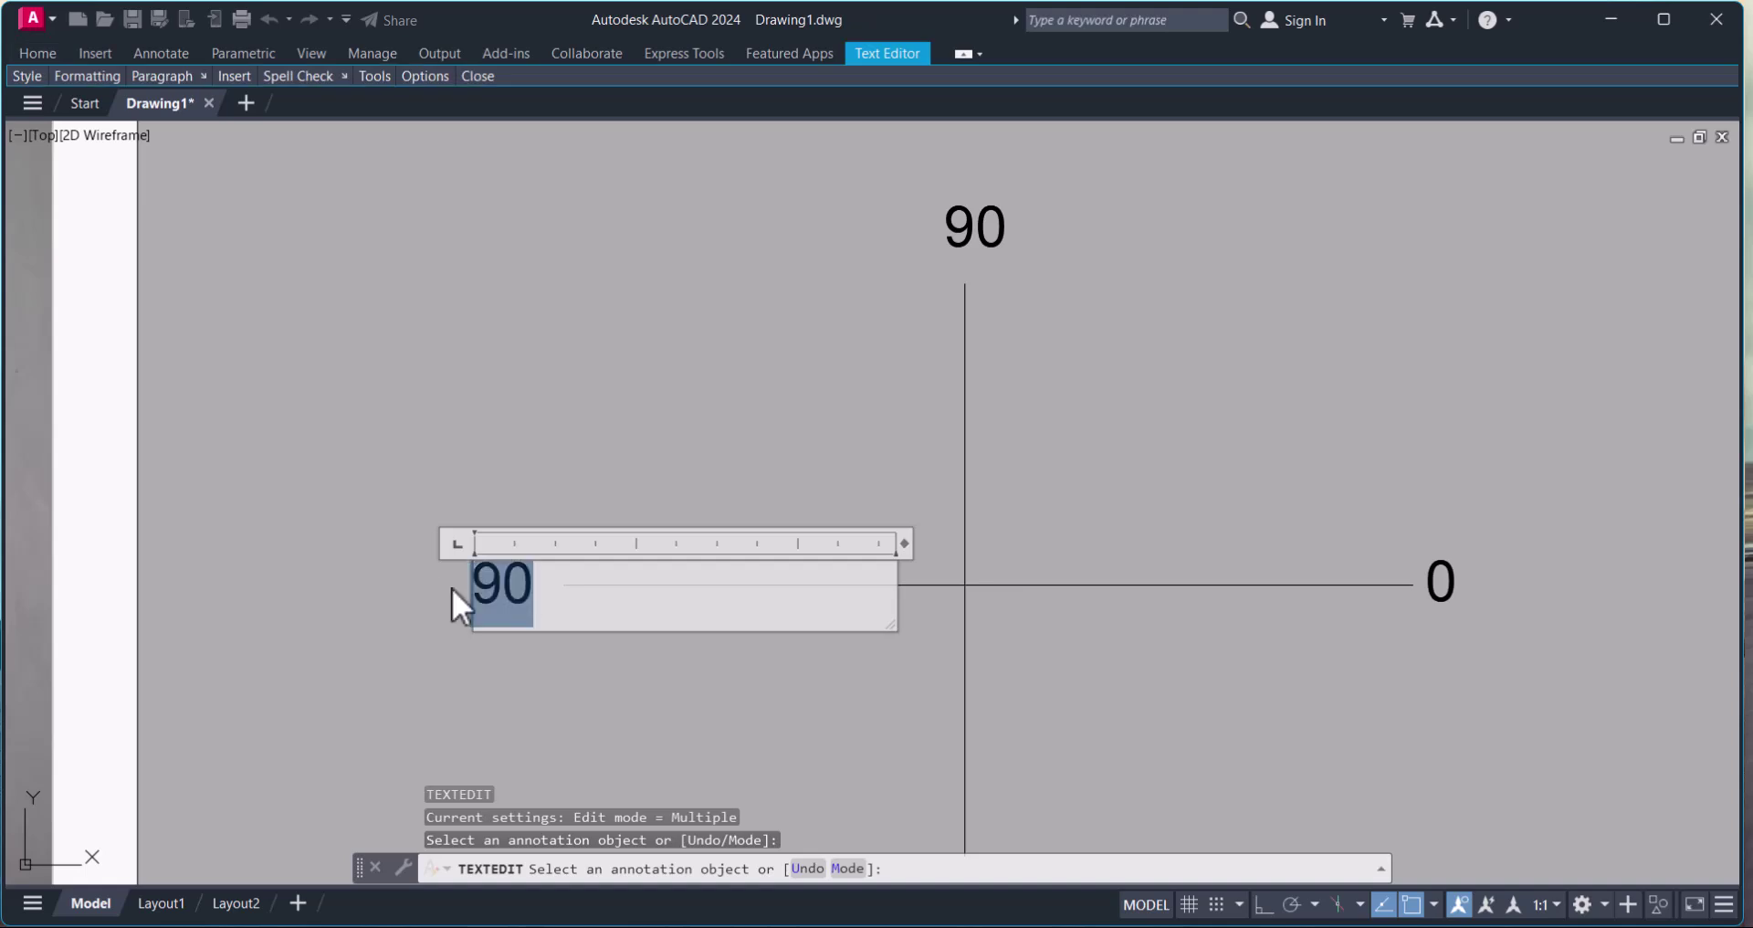
text(180)
click(452, 588)
scroll(537, 423, down, 4)
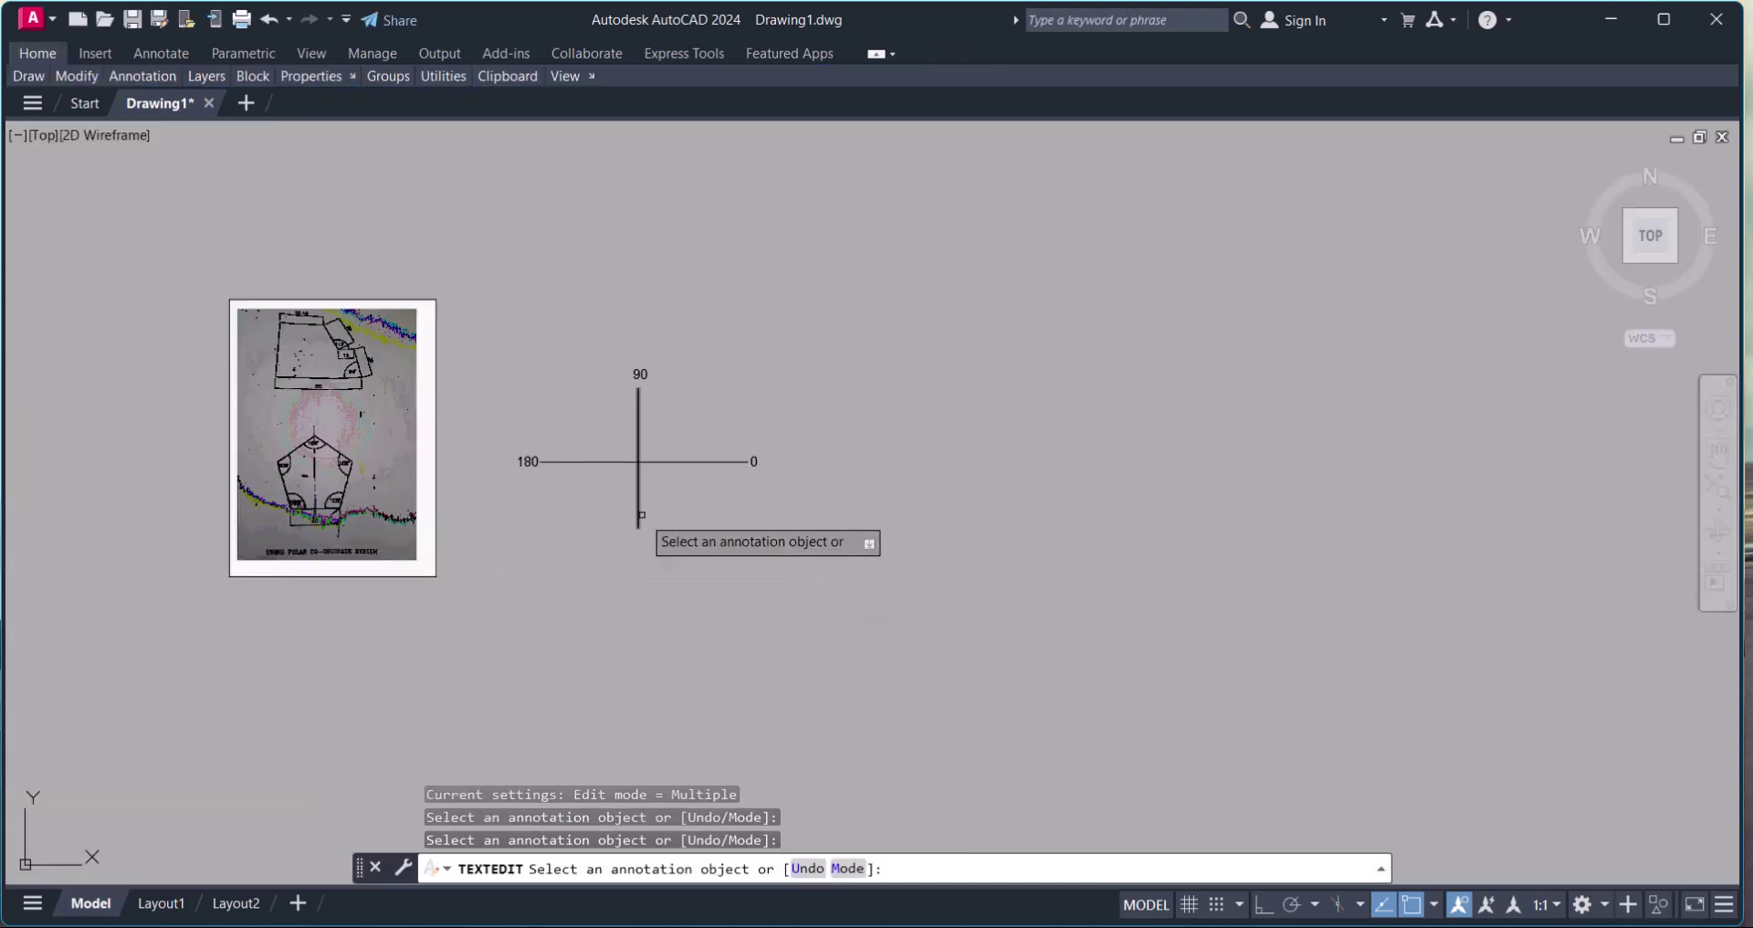
scroll(628, 533, up, 1)
key(Escape)
Copy the "180" label to just below the lower end of the vertical axis
text(co)
key(Return)
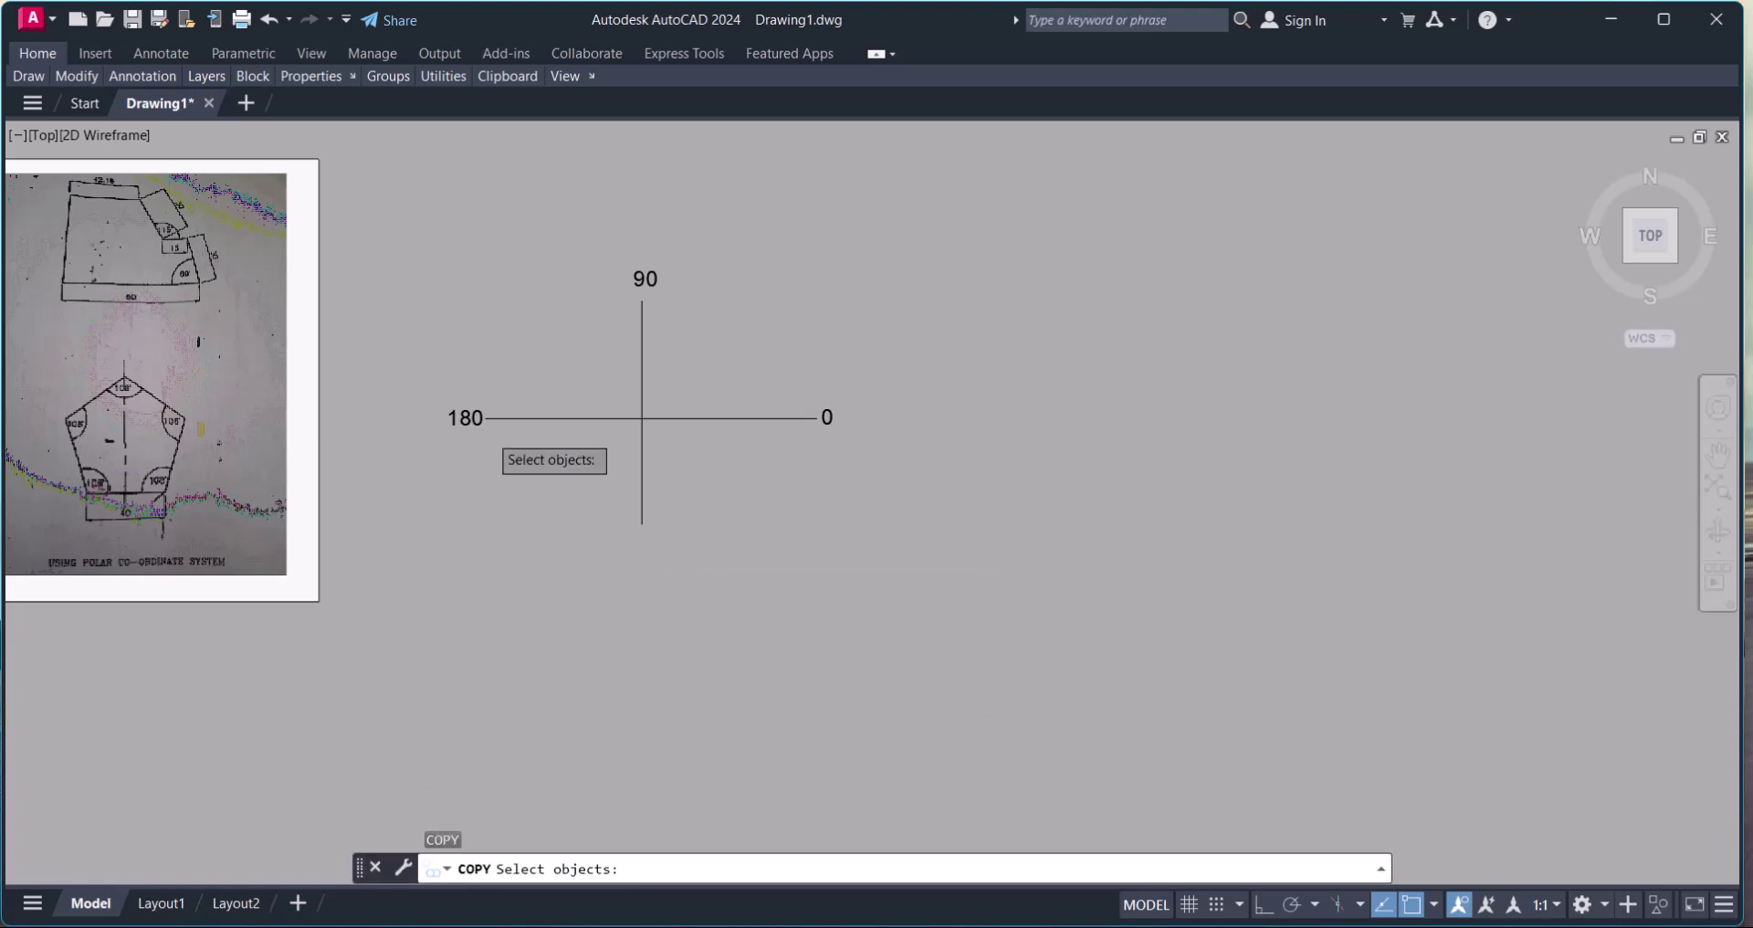
scroll(490, 432, up, 2)
click(478, 436)
click(410, 376)
key(Return)
click(443, 469)
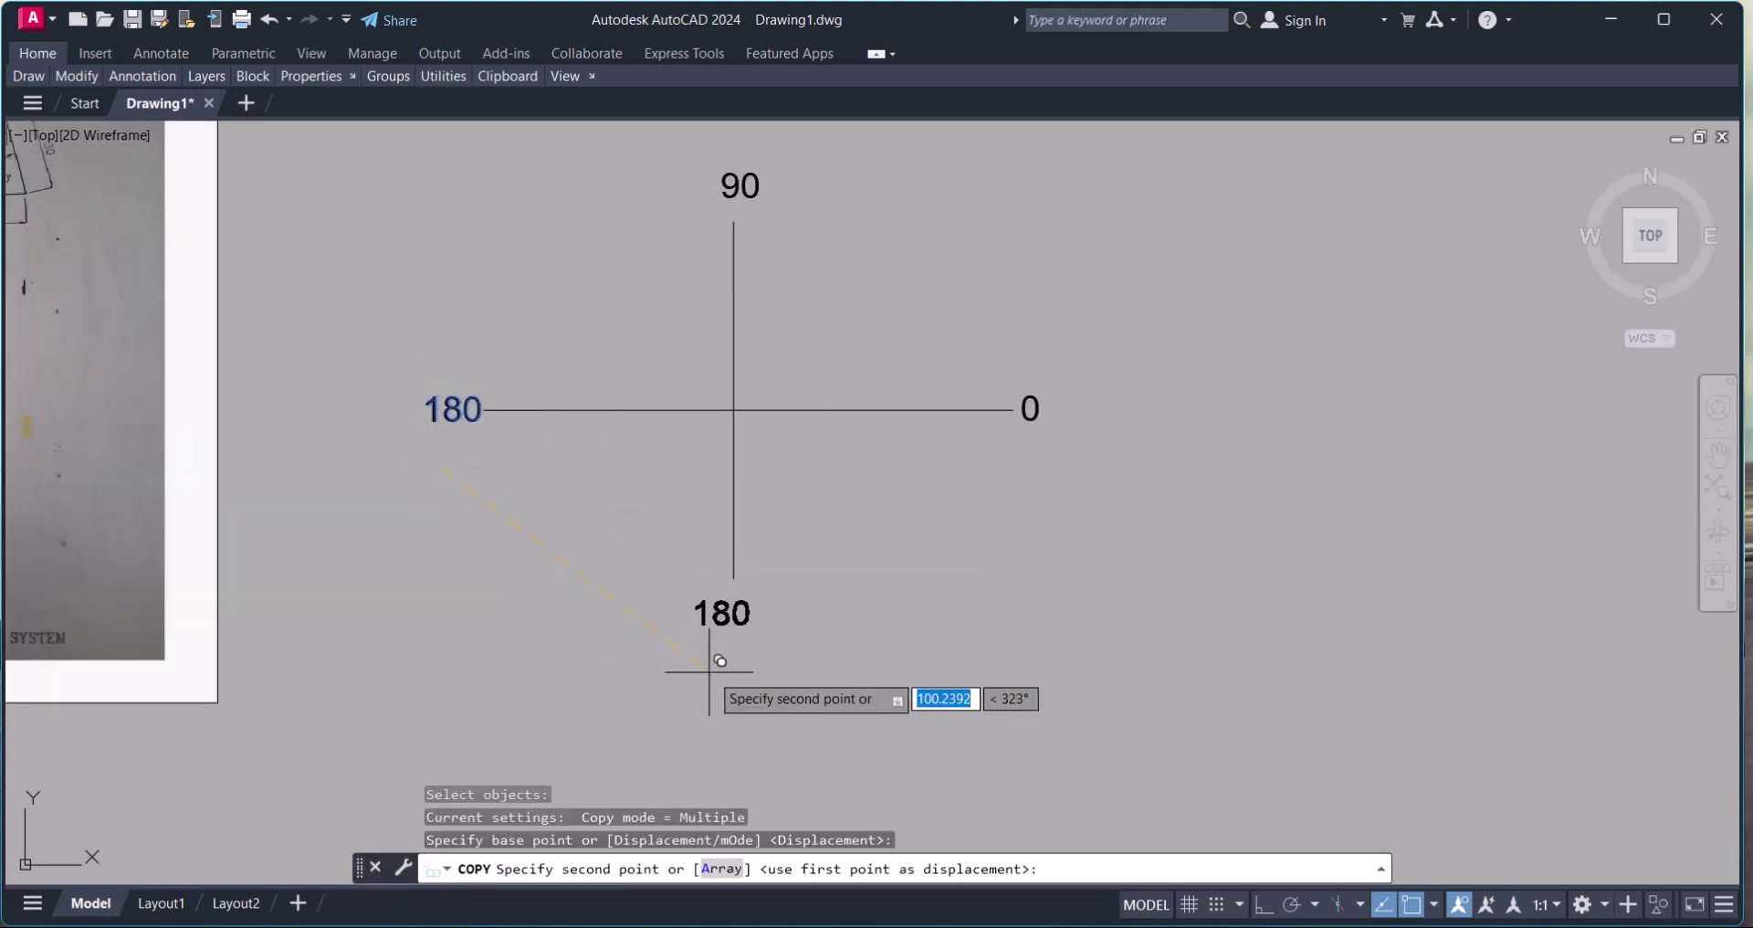
click(712, 669)
key(Escape)
Change the label below the vertical axis to "270"
text(ed)
key(Return)
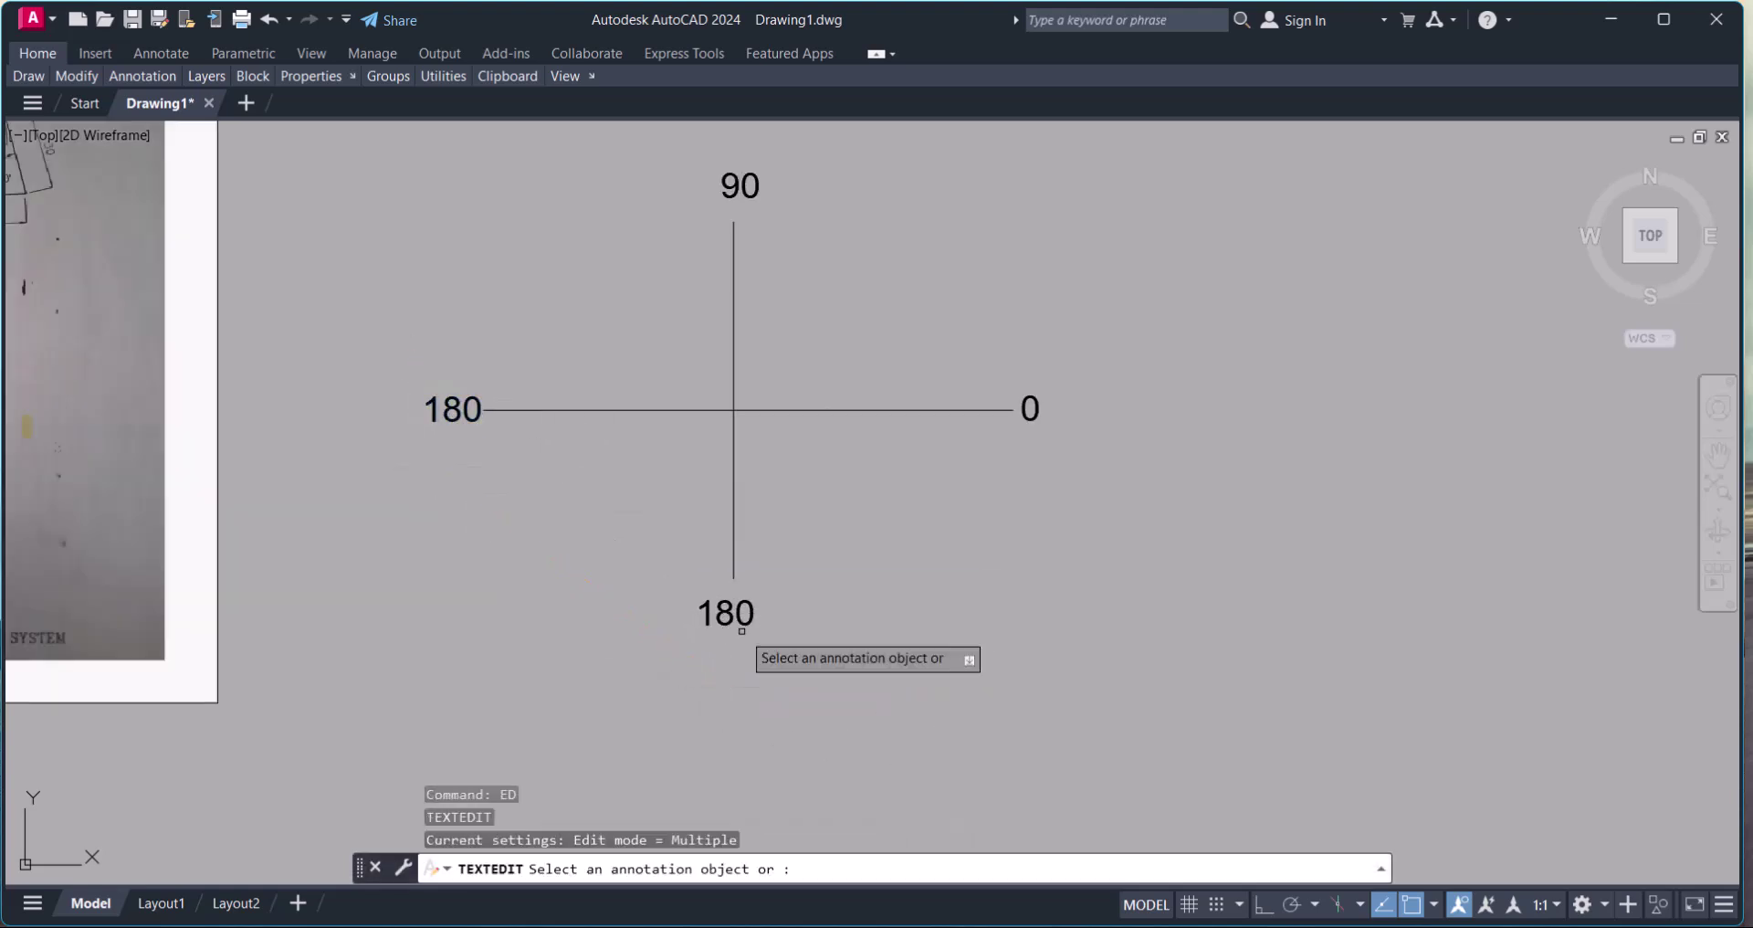
click(728, 621)
key(ctrl+a)
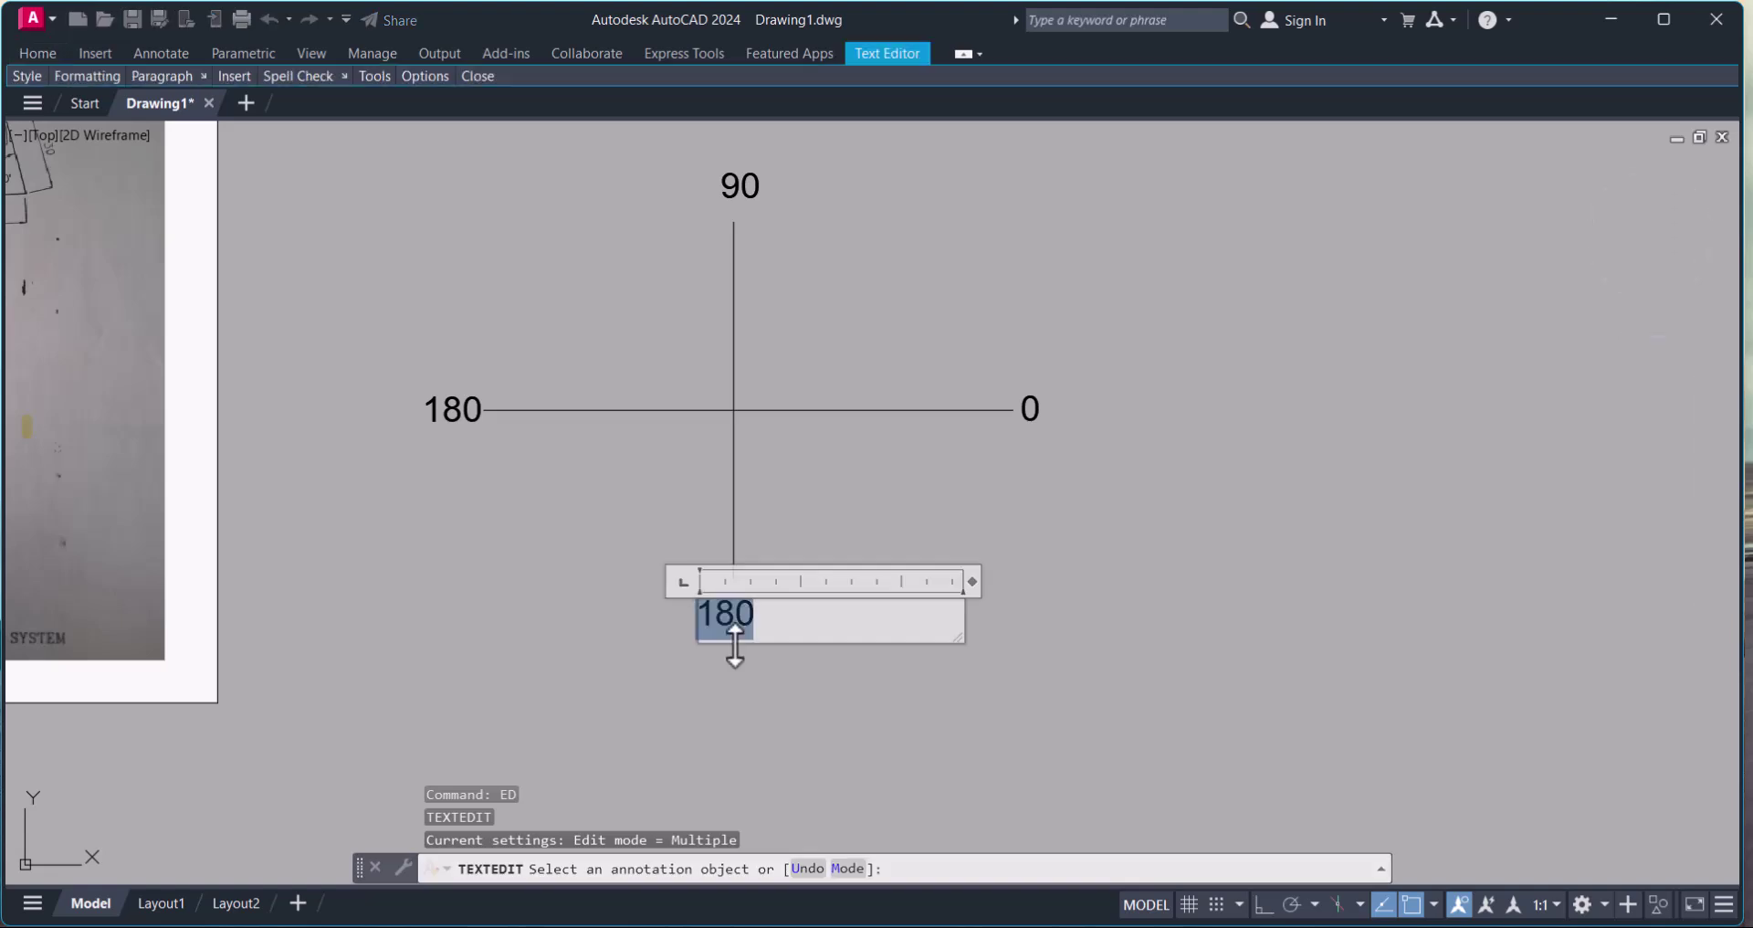
text(270)
click(1201, 776)
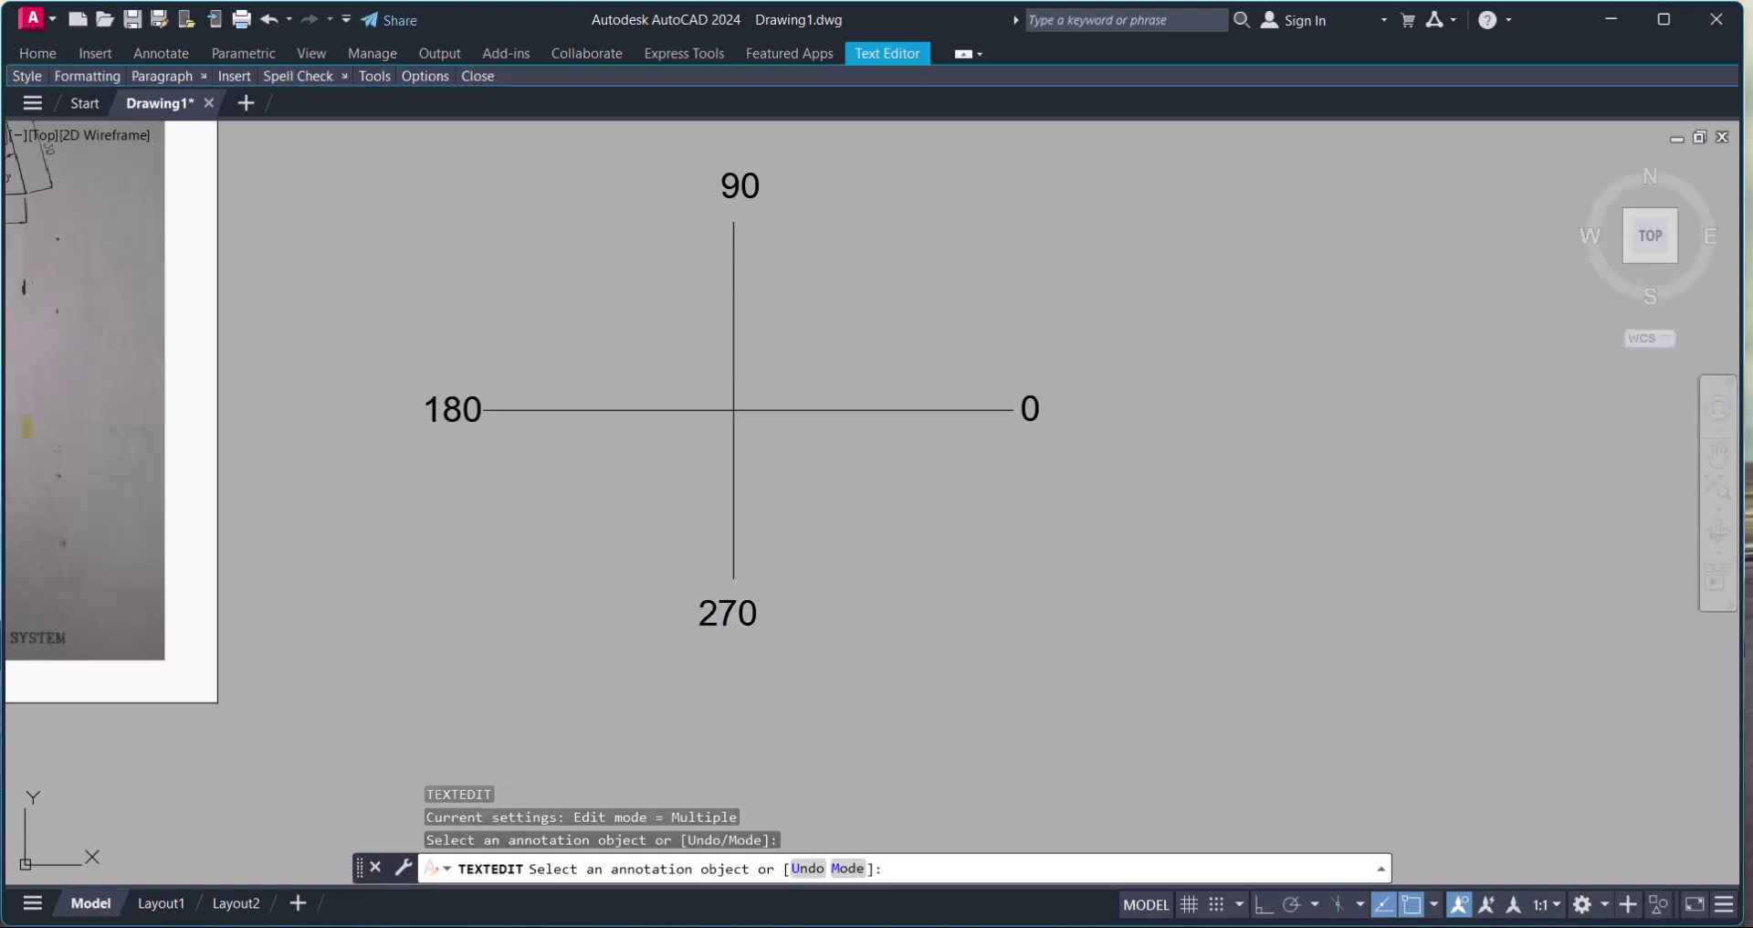
scroll(1113, 612, down, 4)
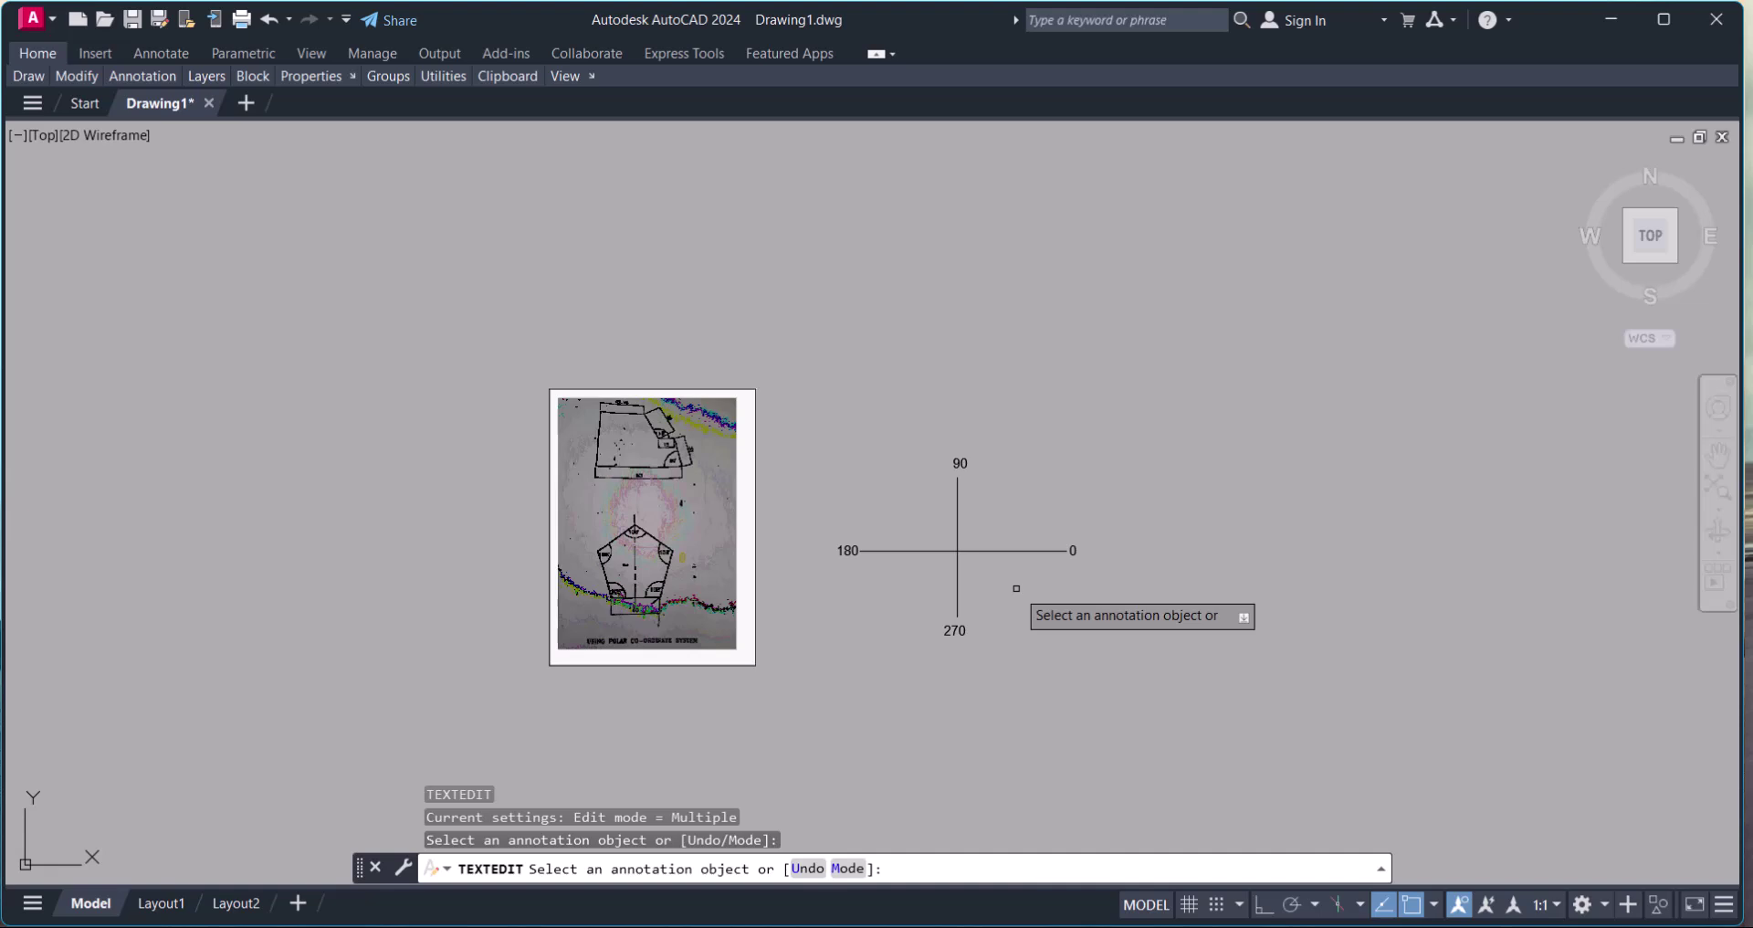
middle_drag(1023, 569, 1000, 571)
scroll(1000, 571, up, 2)
key(Escape)
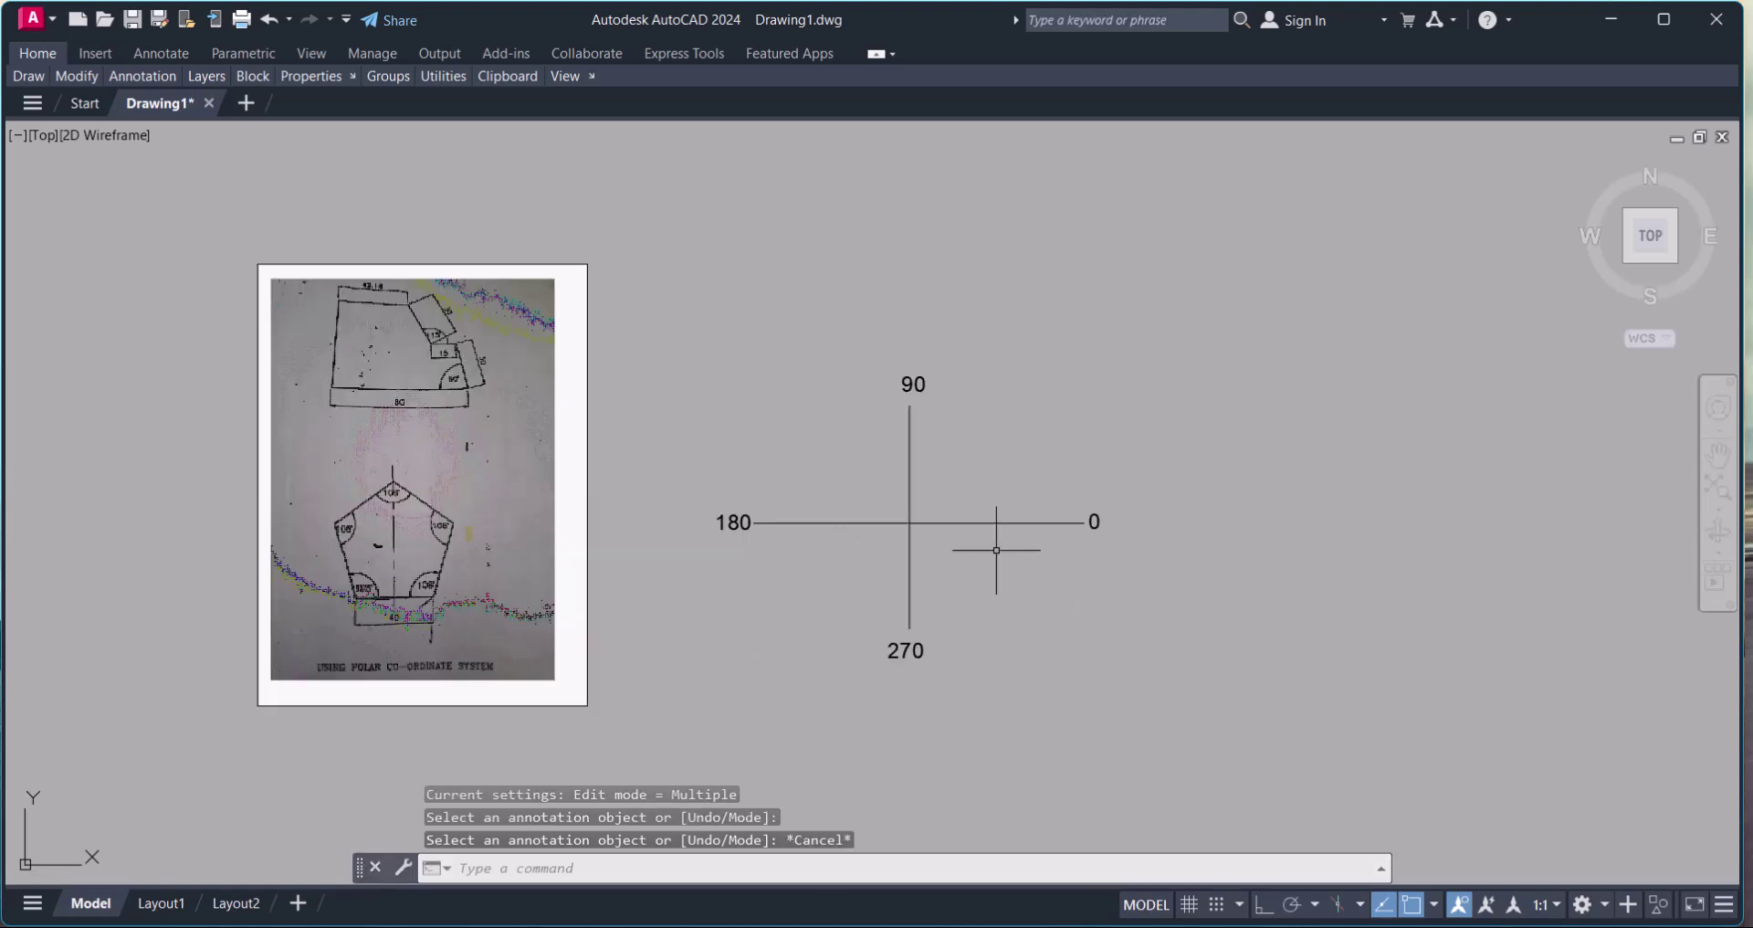
Copy the whole angle reference cross with its four labels to the empty area west of the sample image
text(co)
key(Return)
click(657, 285)
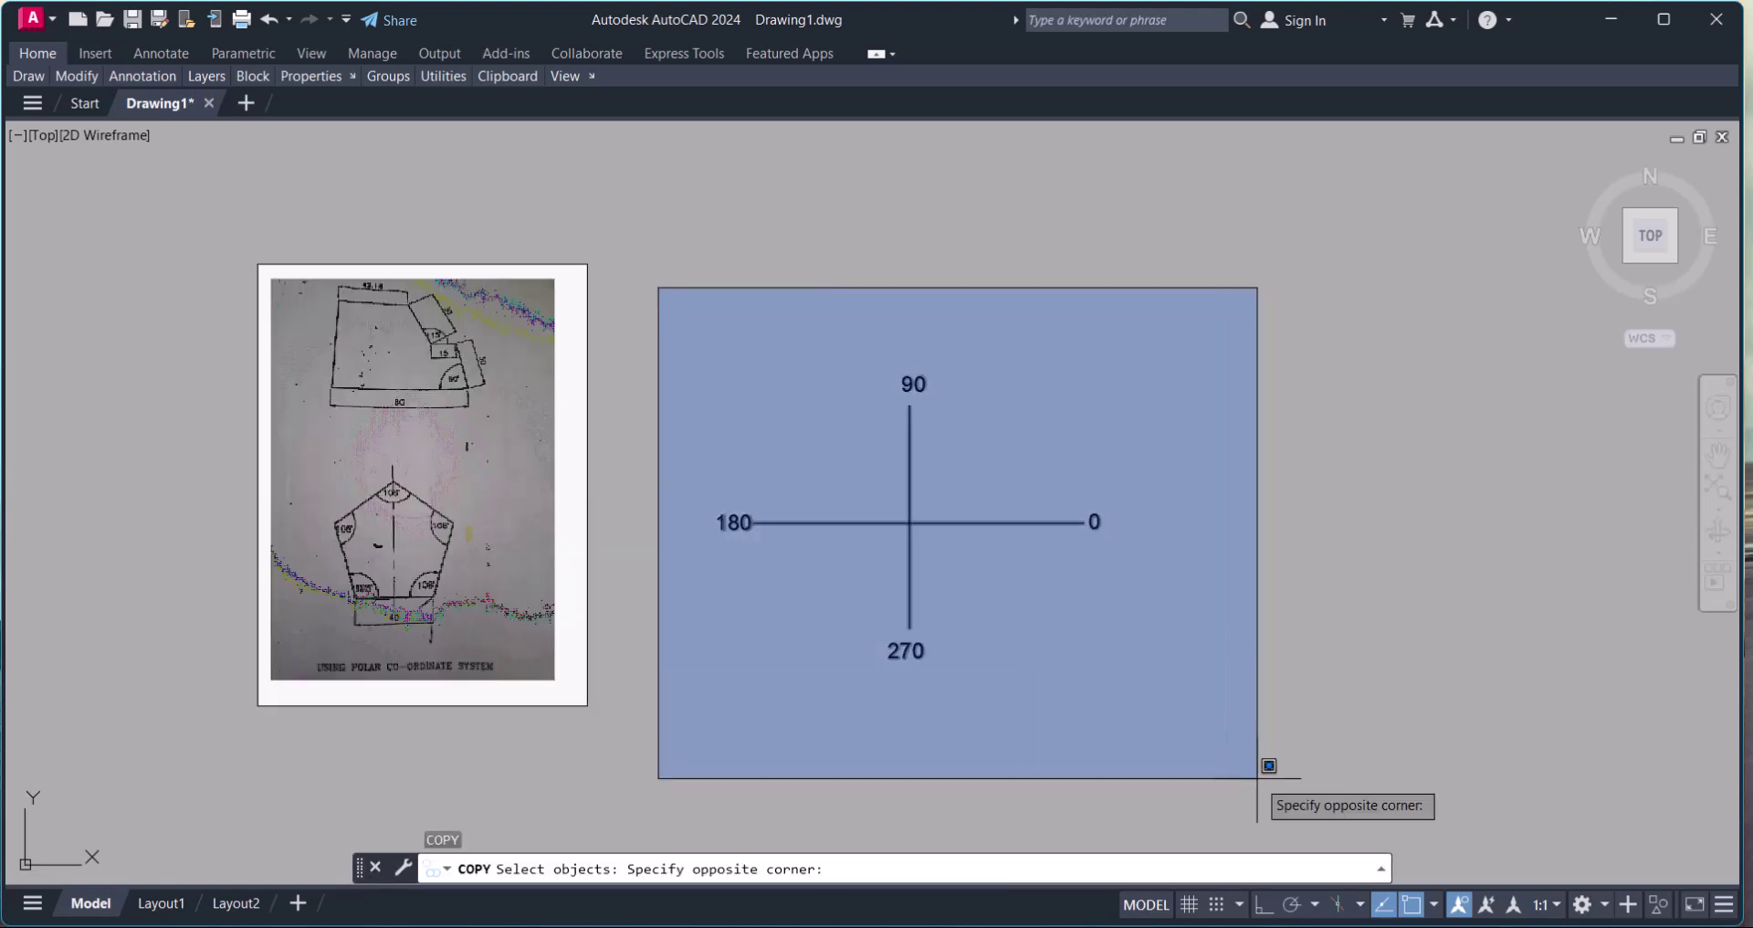
click(1261, 763)
key(Return)
click(1260, 763)
middle_drag(1260, 764, 1386, 724)
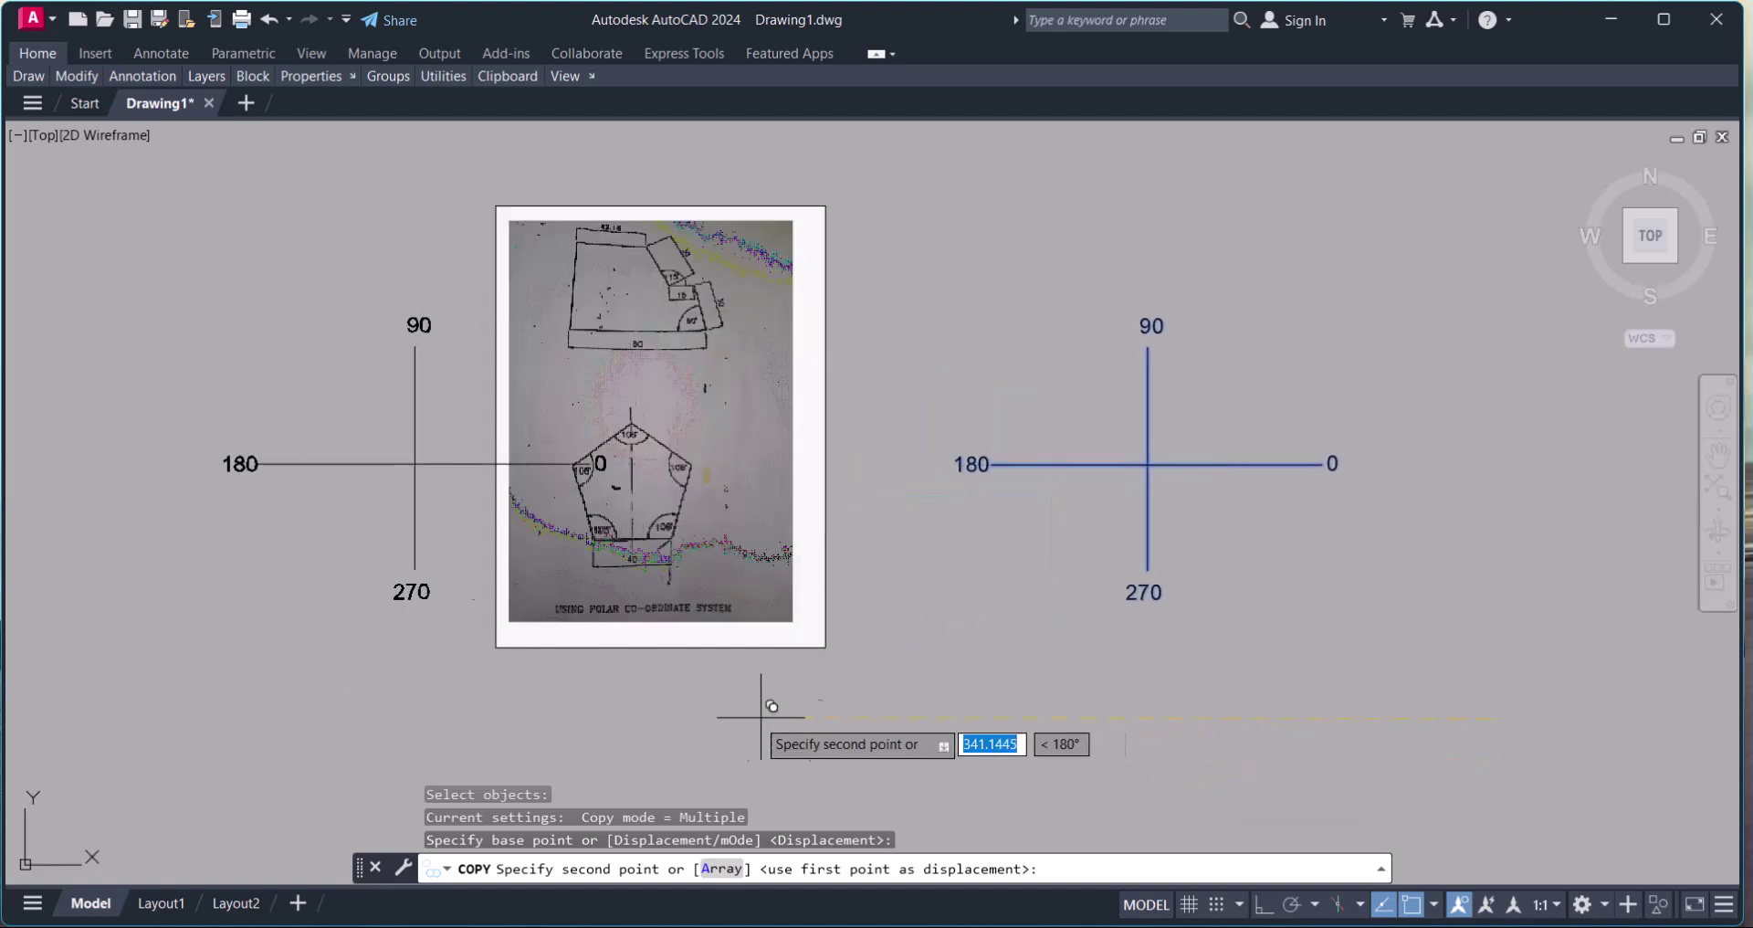
click(614, 699)
key(Escape)
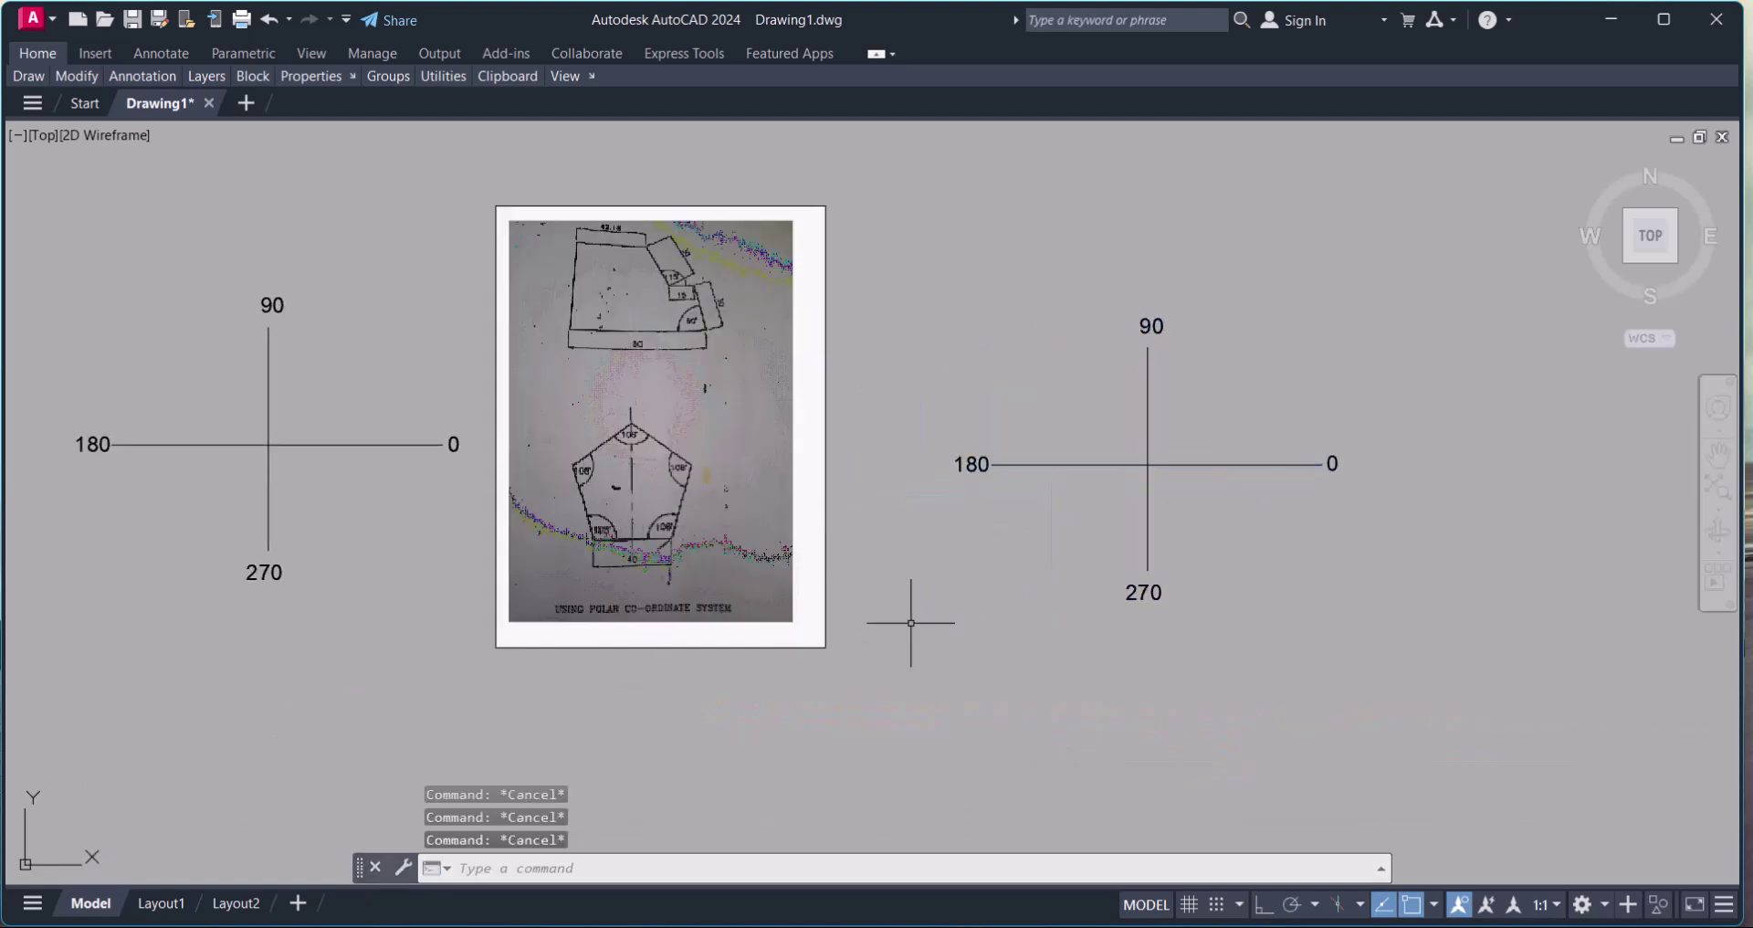
Erase the original angle reference cross and its labels east of the sample image
text(e)
key(Return)
click(1525, 689)
click(954, 329)
key(Return)
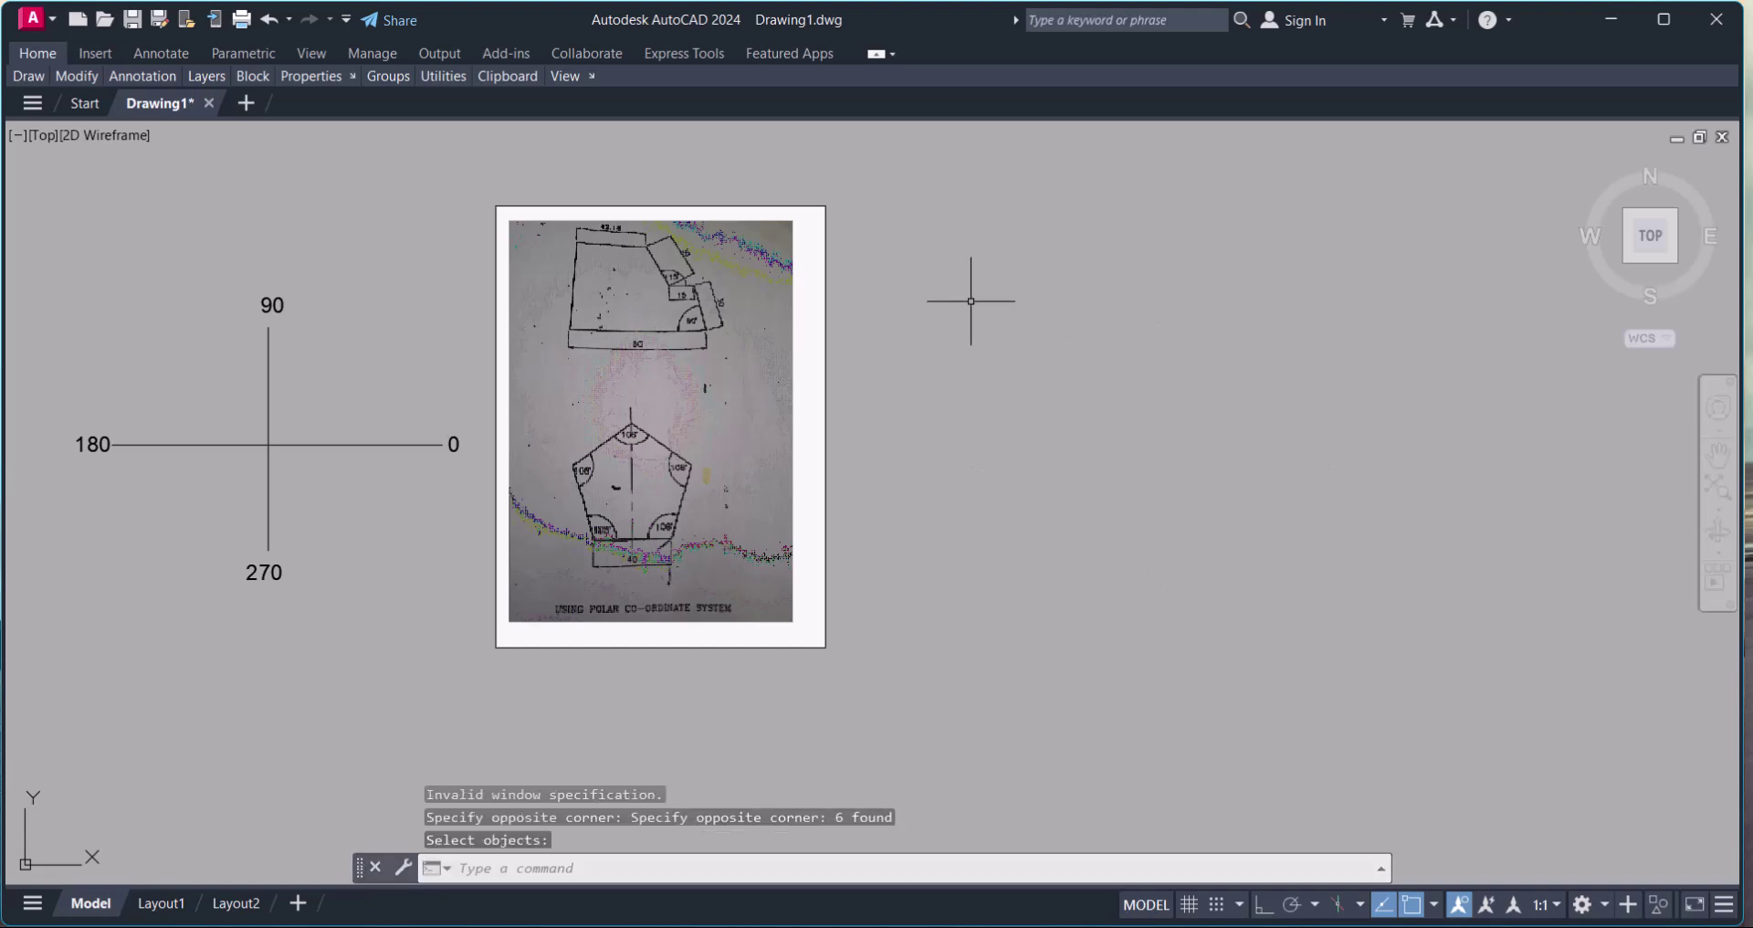
Start a line in the empty area east of the sample image and draw the pentagon's base 40 long at 0°
scroll(717, 470, up, 2)
scroll(645, 522, up, 2)
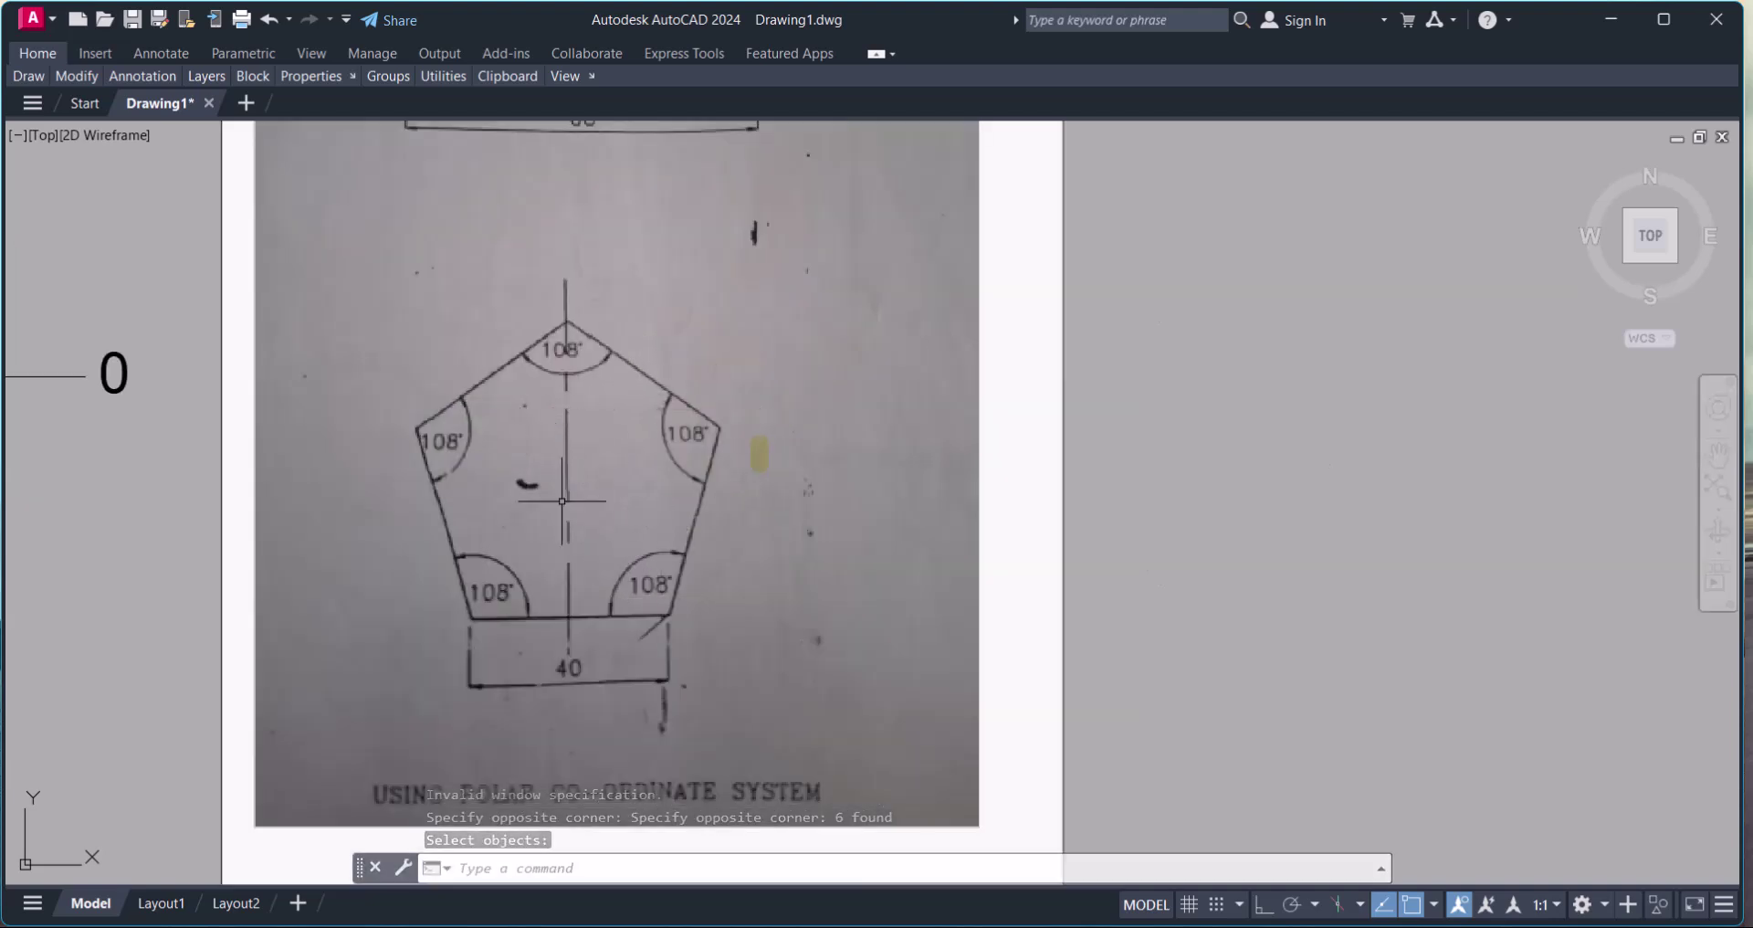
middle_drag(593, 512, 558, 504)
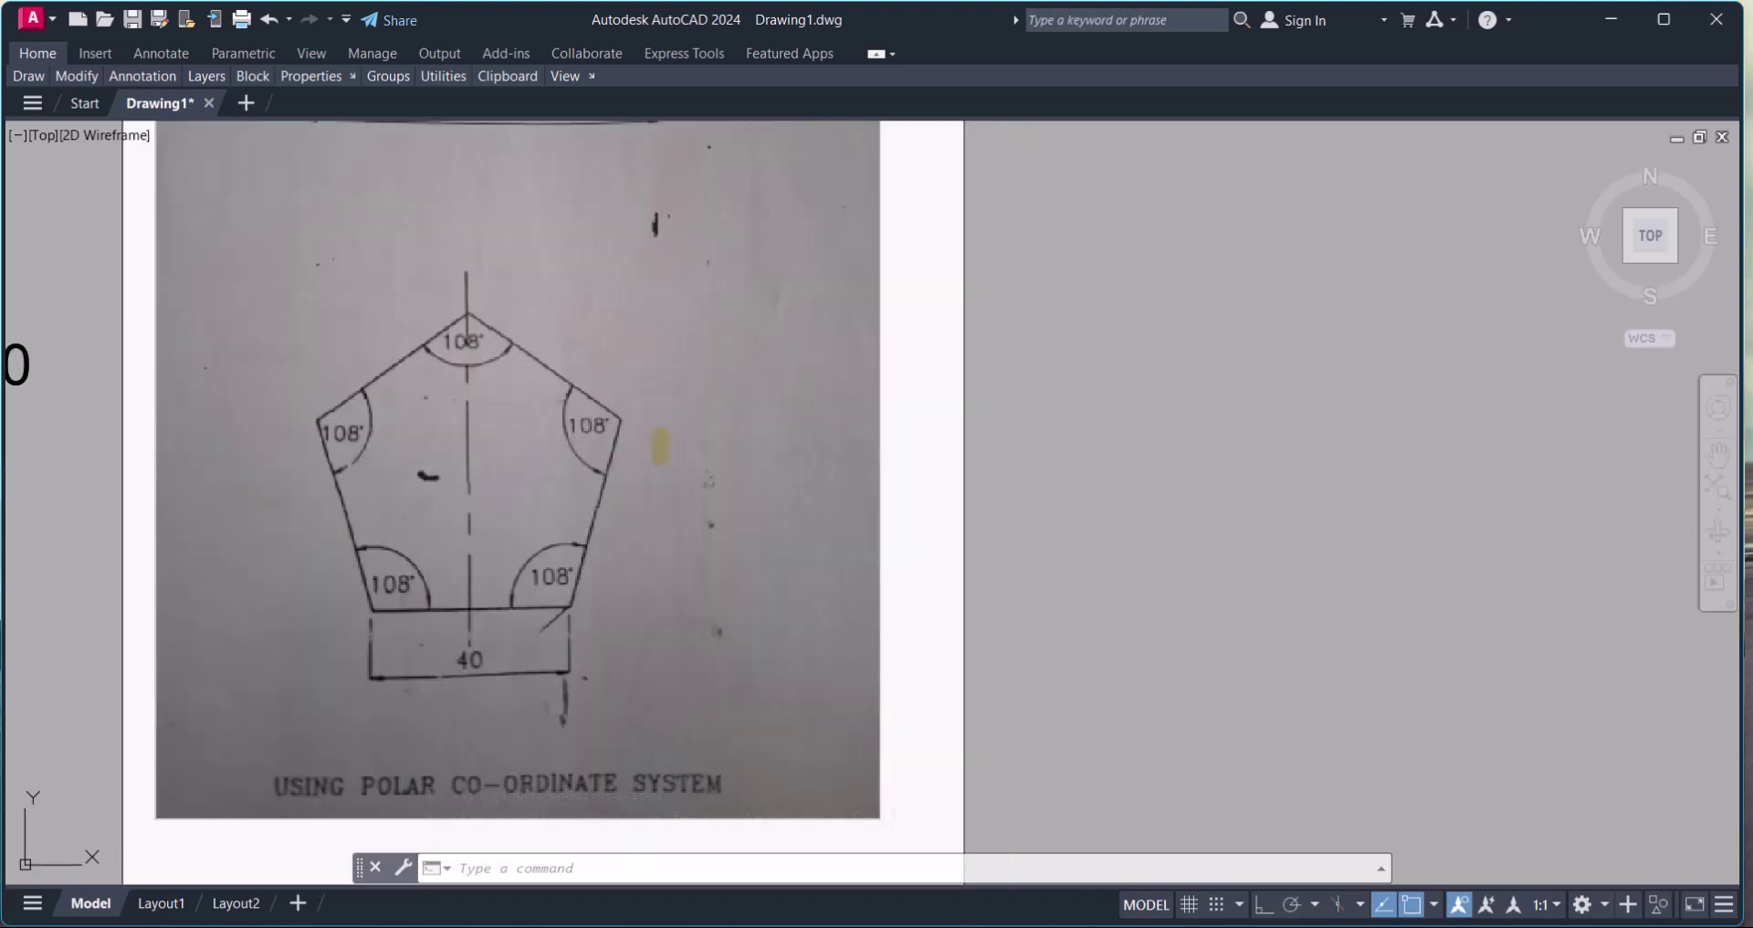
text(l)
key(Return)
scroll(1252, 576, down, 2)
middle_drag(1252, 575, 1092, 573)
click(1187, 537)
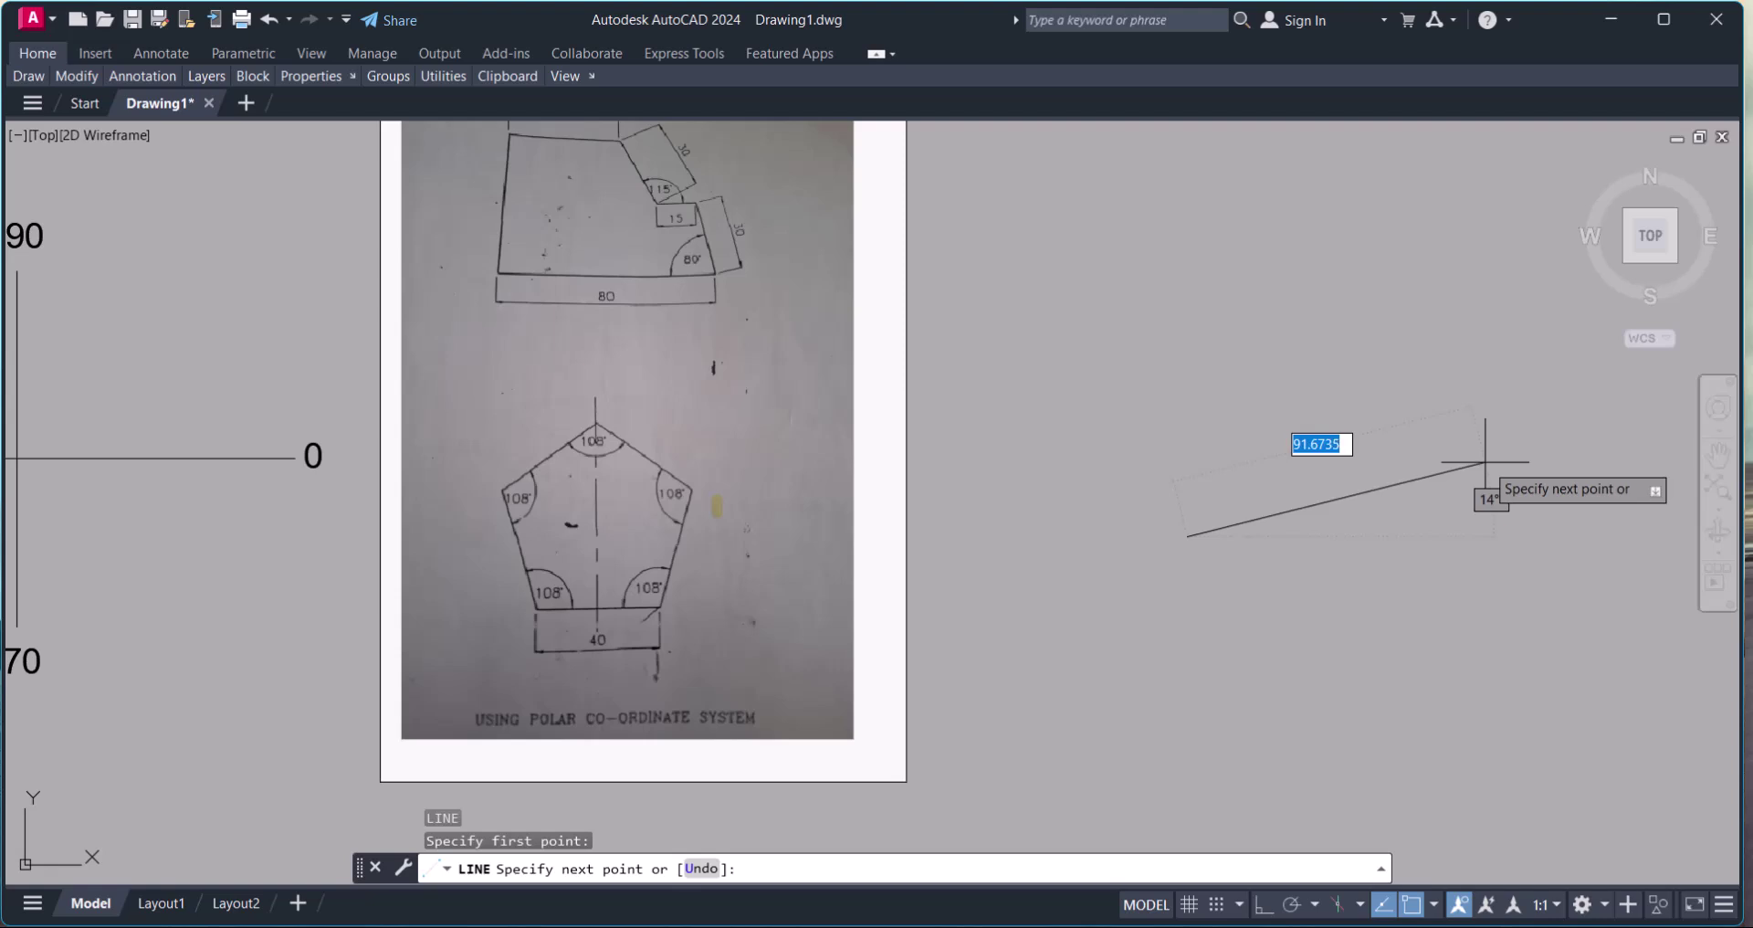
key(F8)
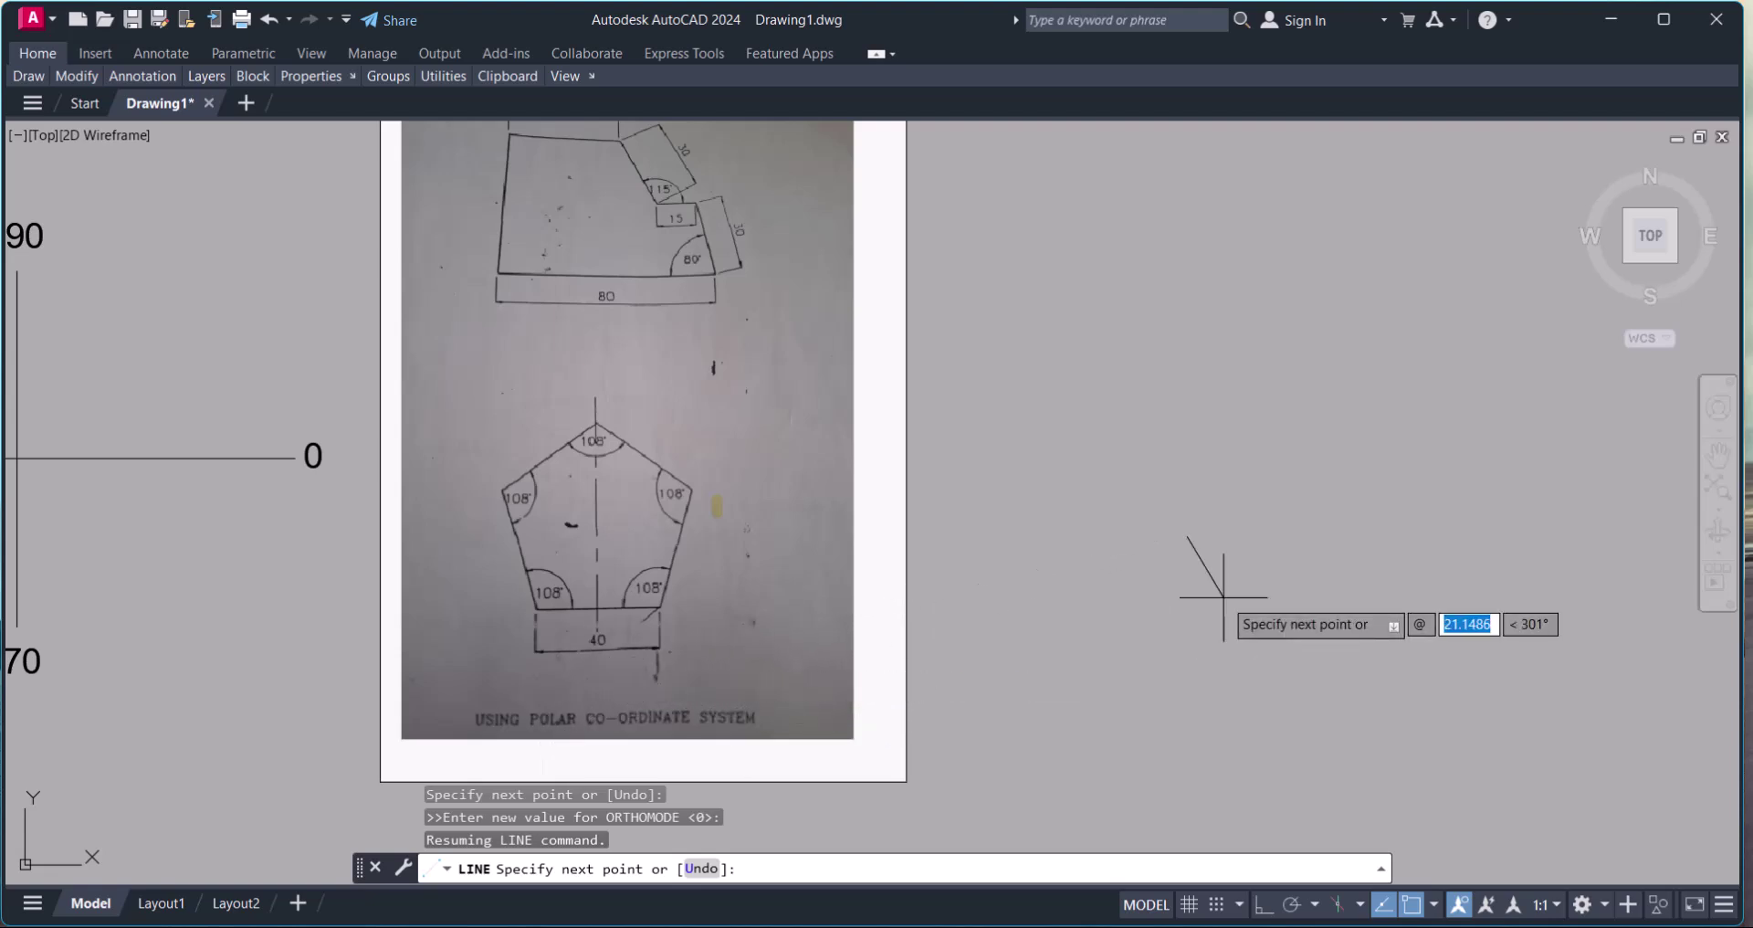
text(40)
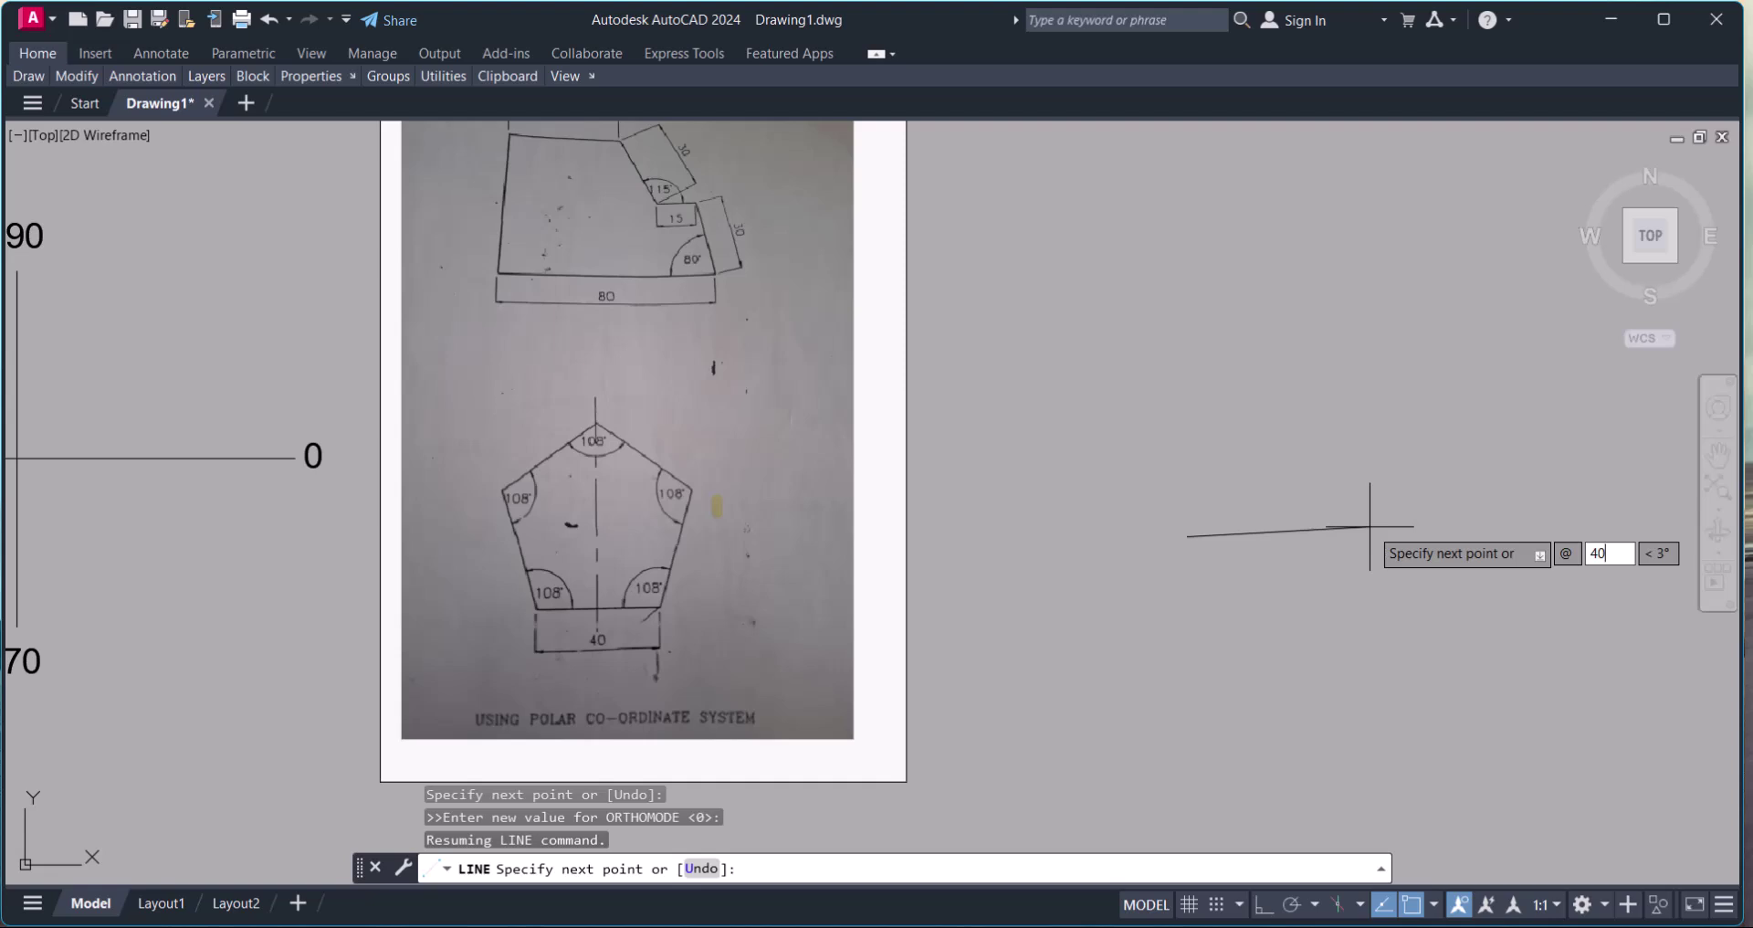
key(Tab)
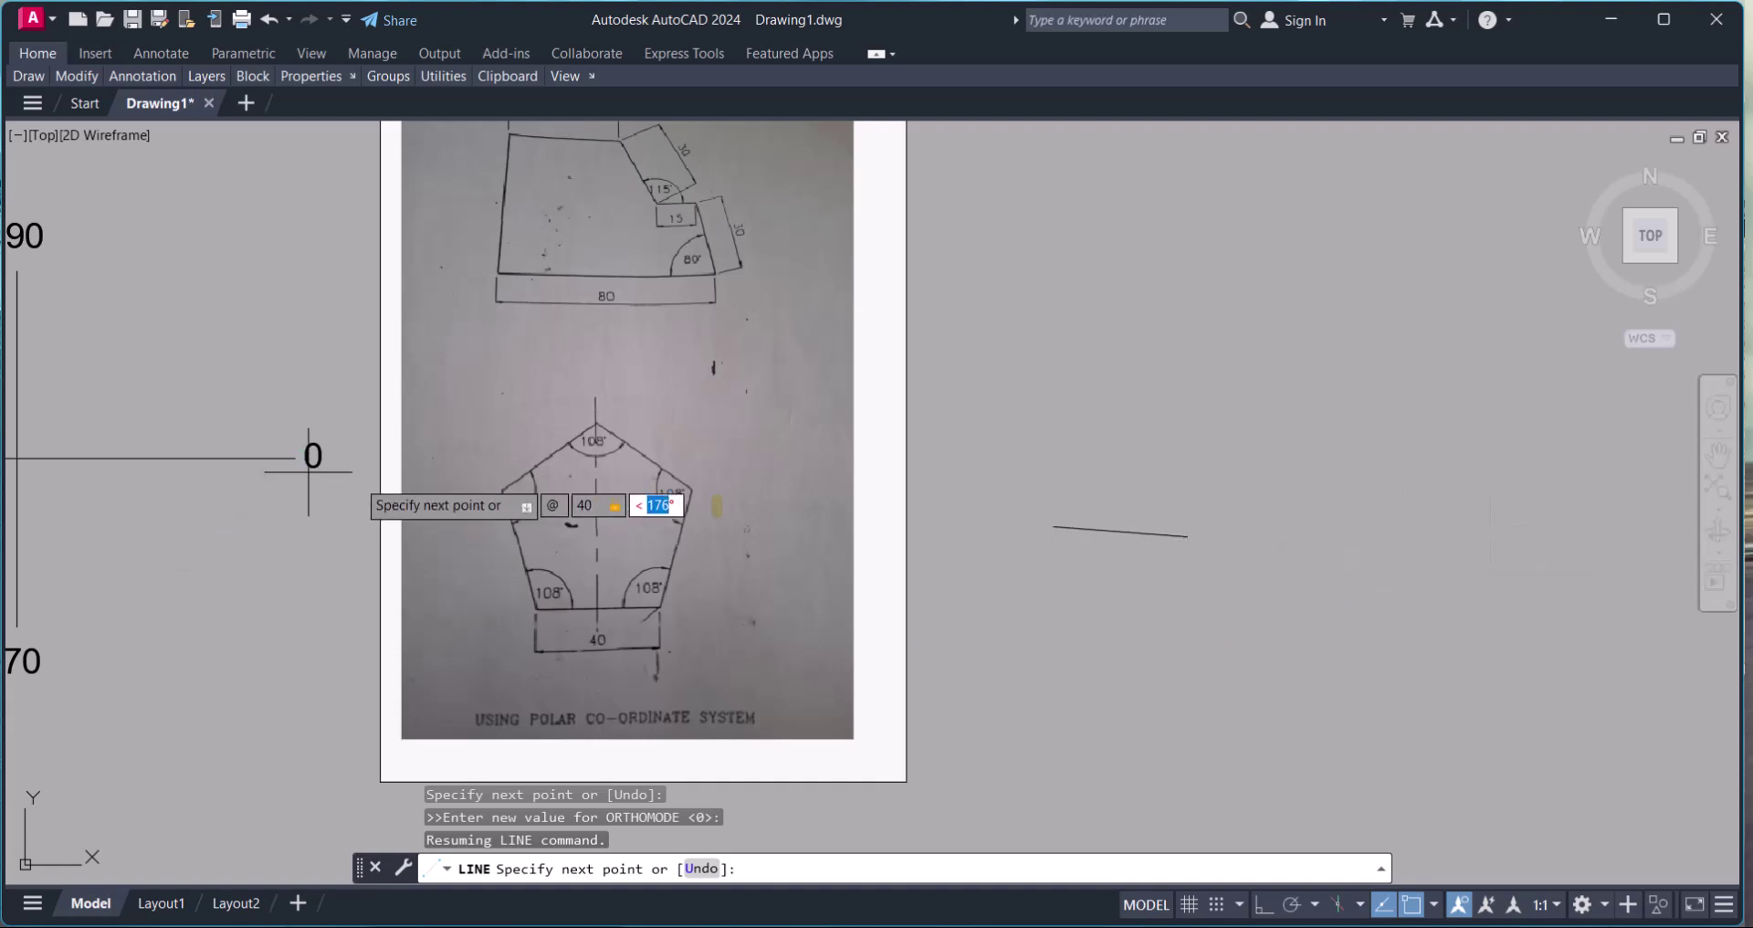
text(0)
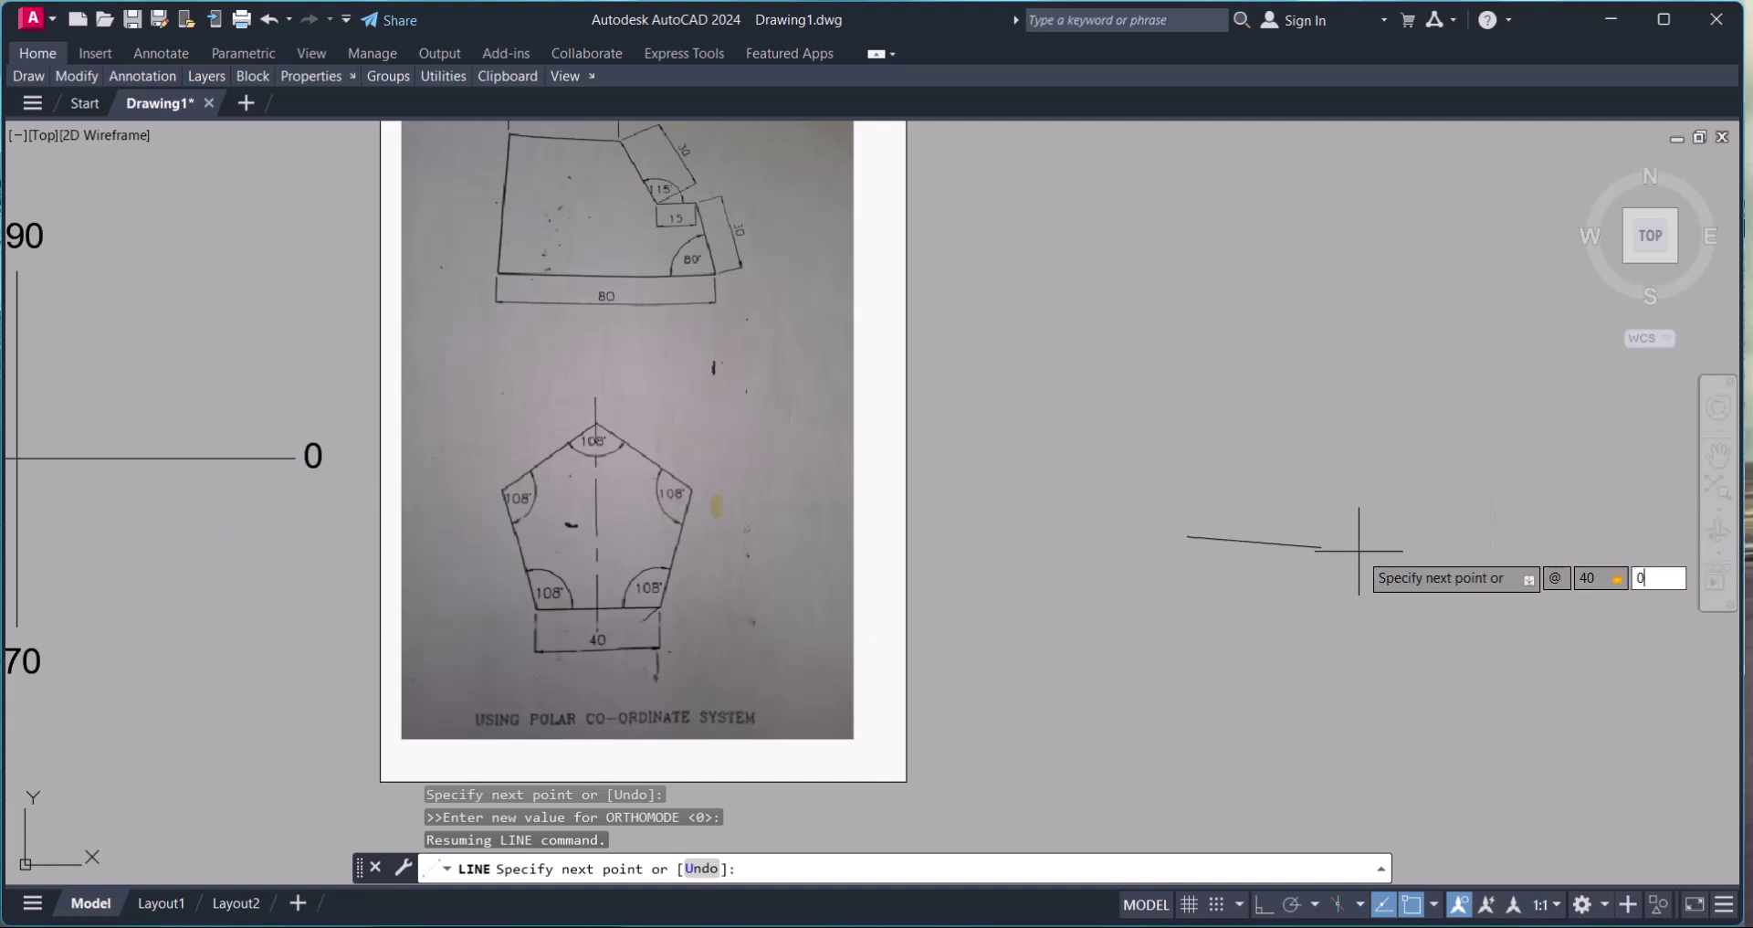
key(Return)
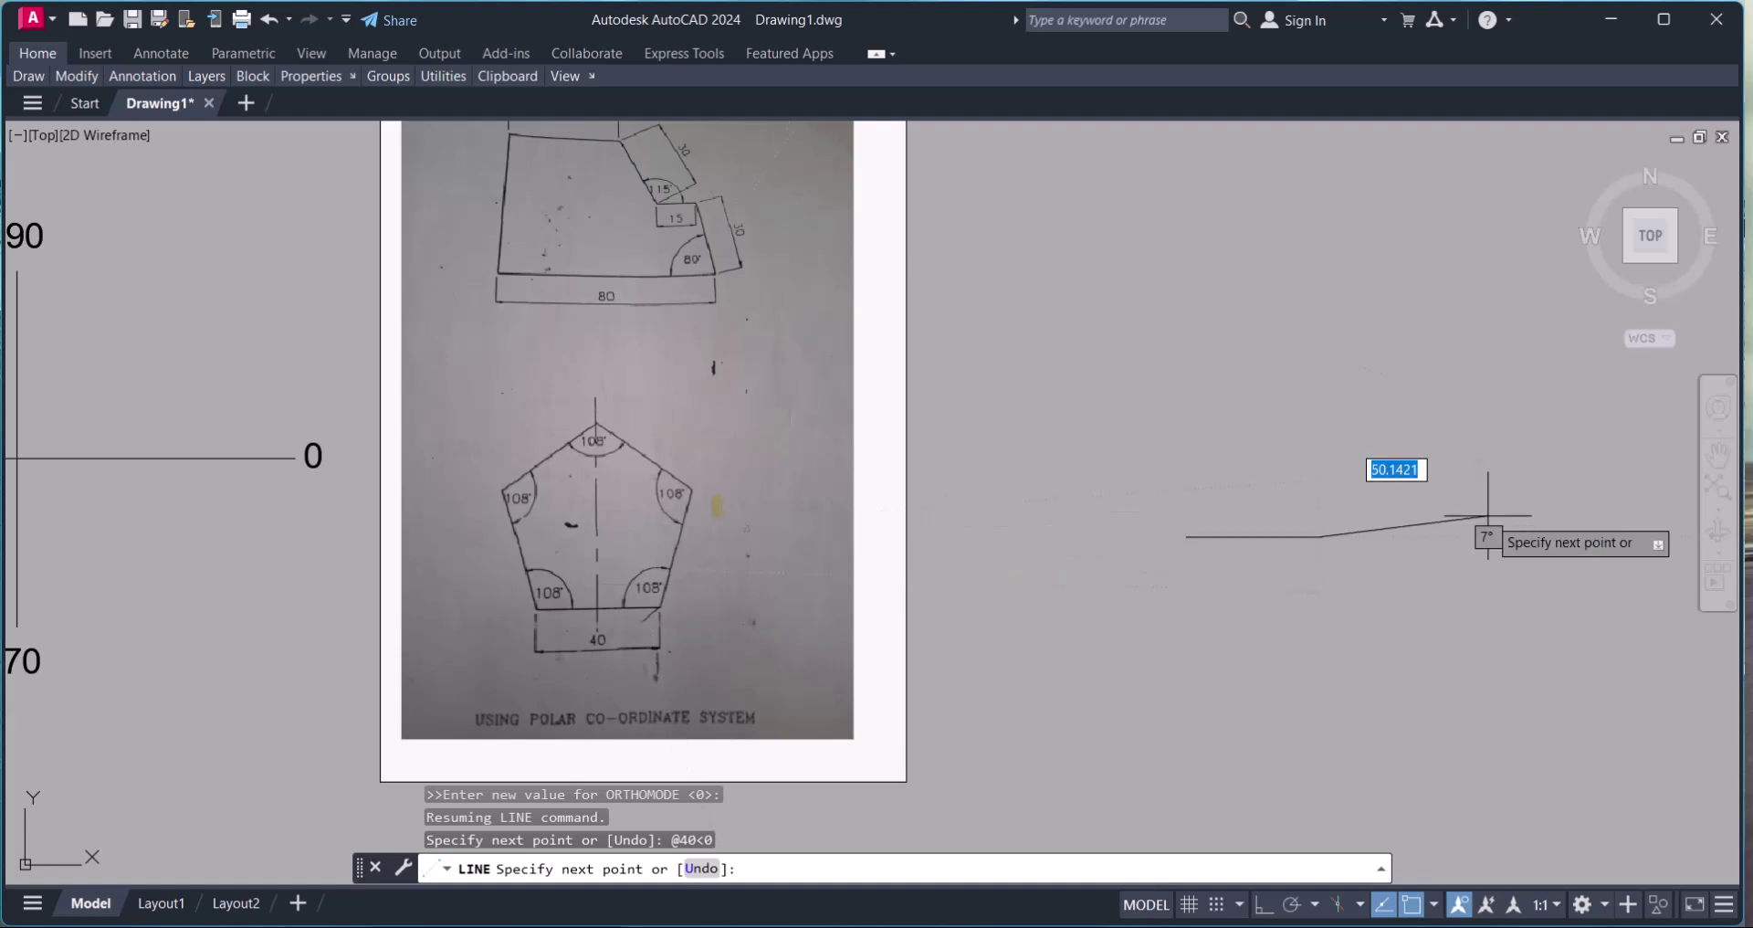
Continue the line from the base's east end with a second pentagon side 40 long at 72°
text(@)
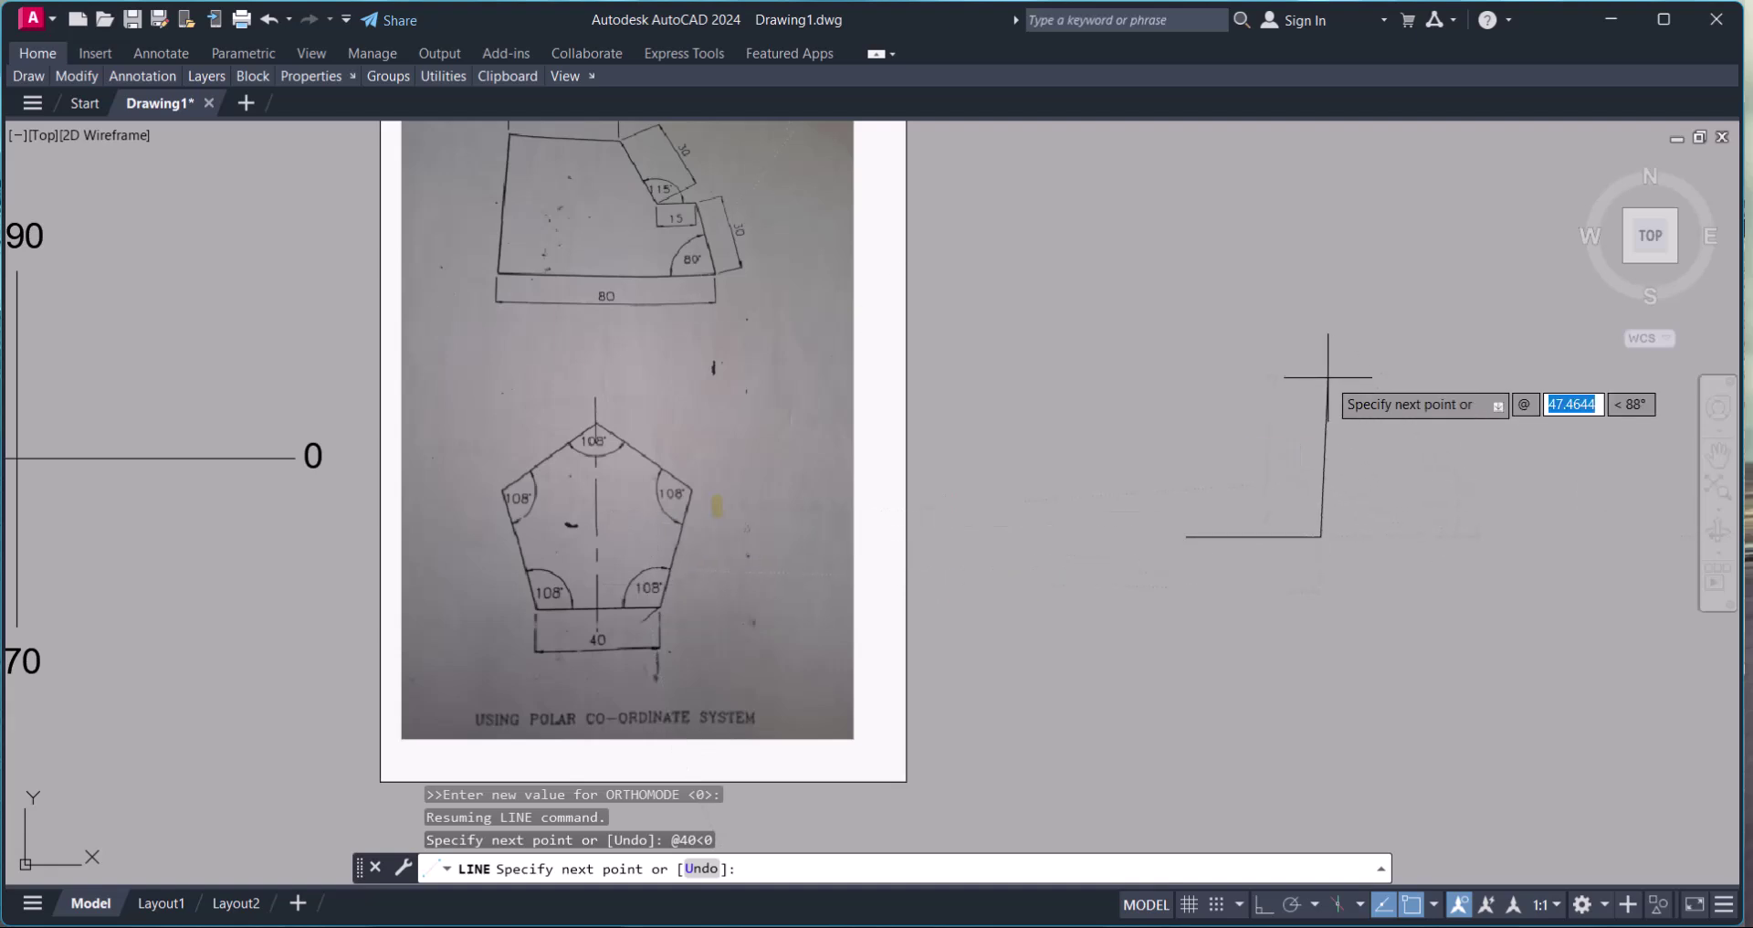
text(40)
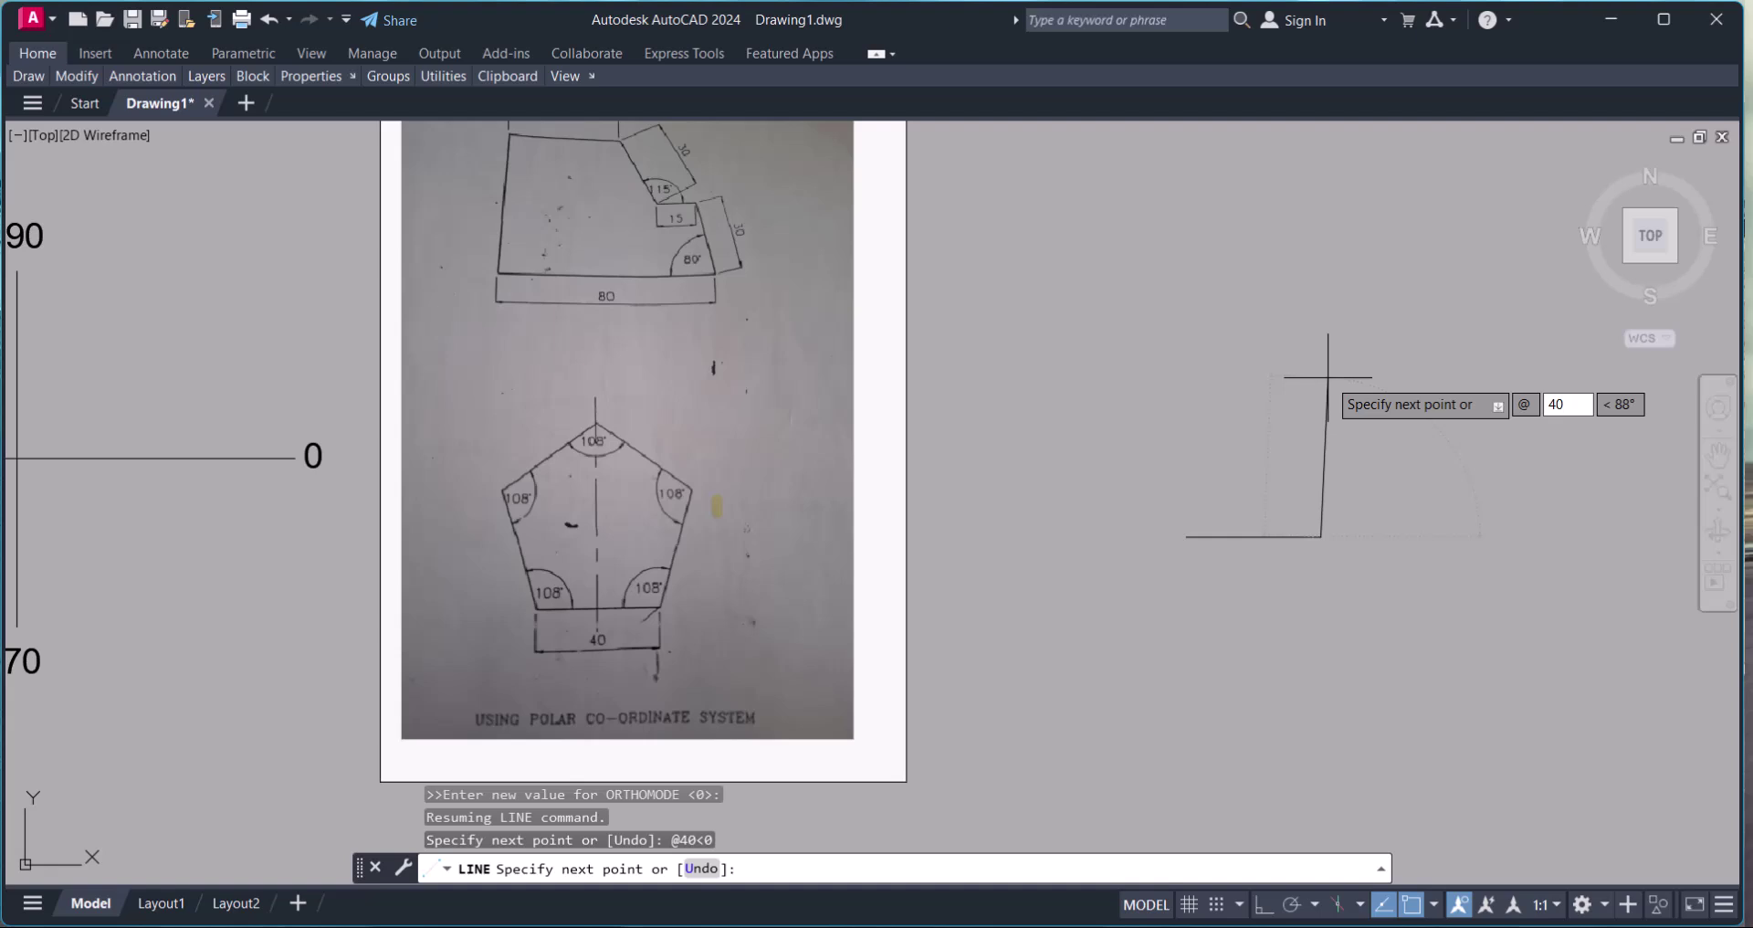
key(Tab)
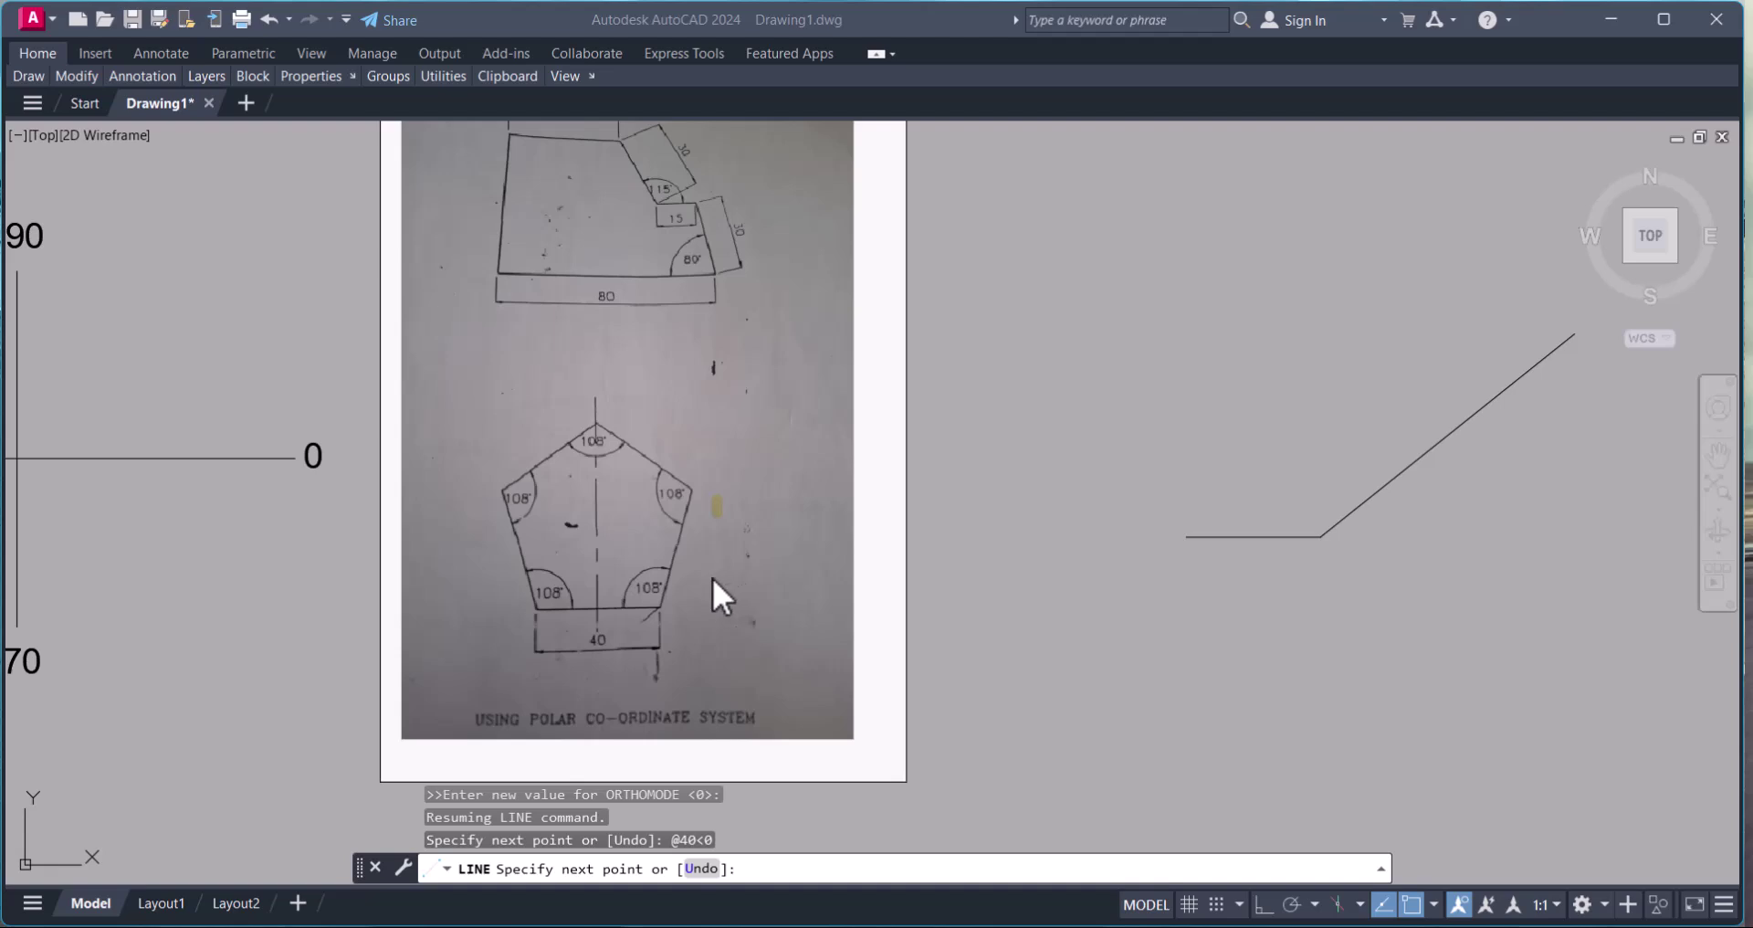
click(1455, 548)
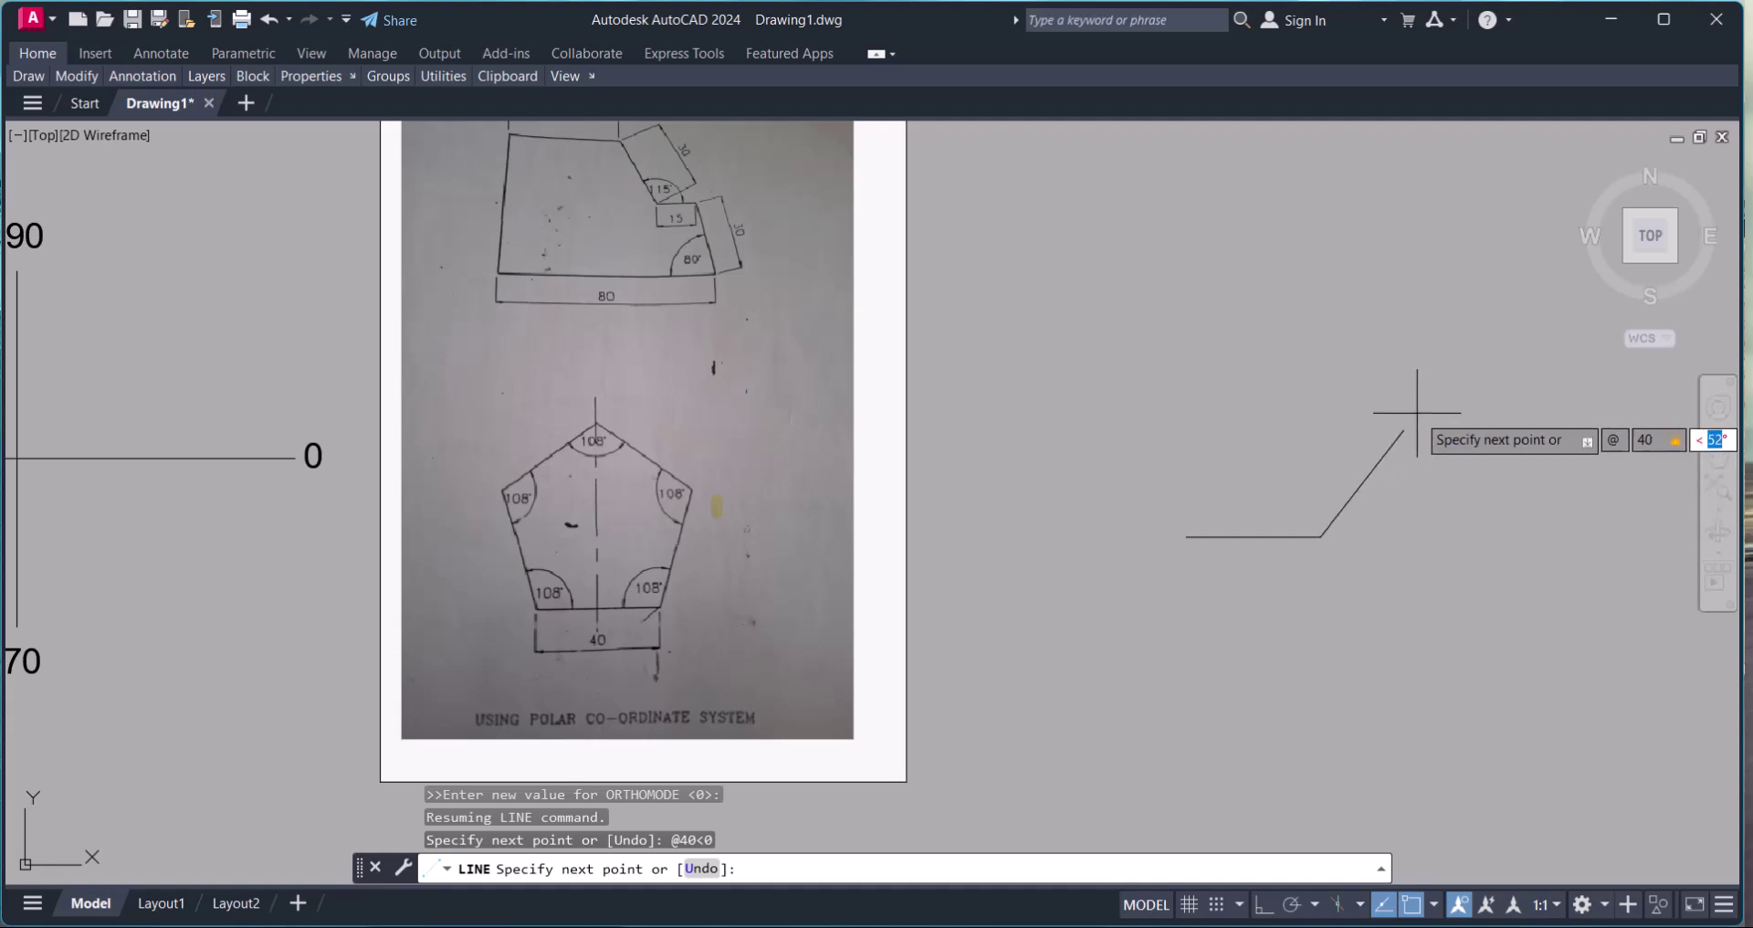
text(72)
key(Return)
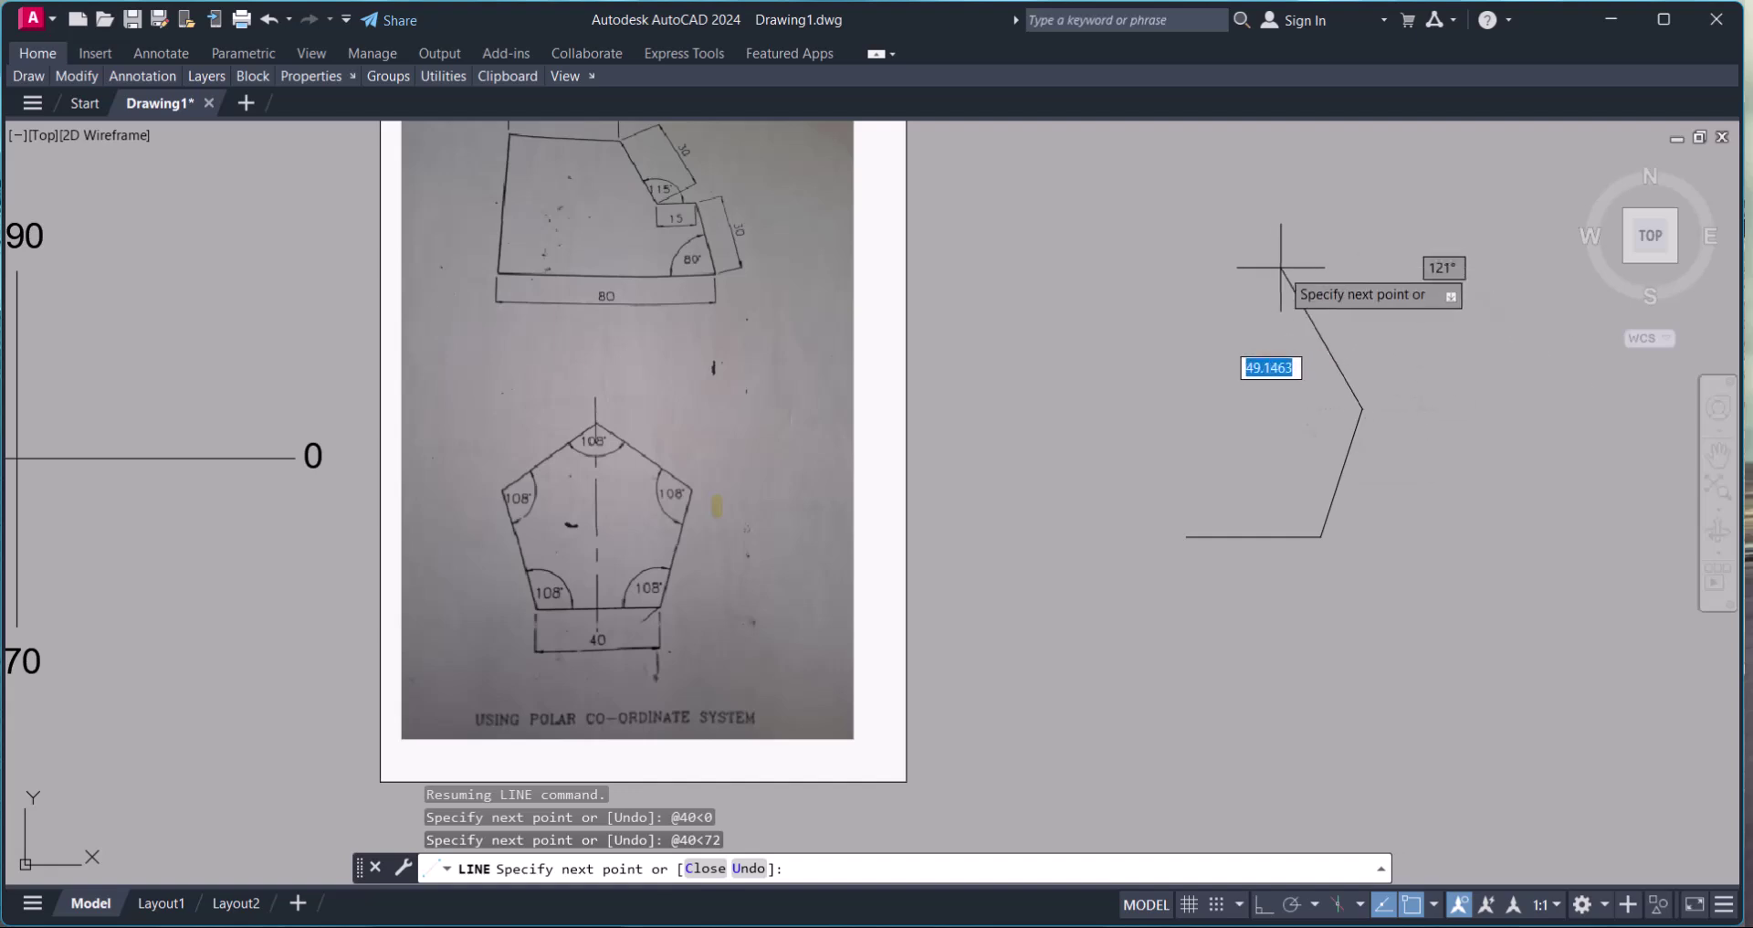
Compare the angle reference cross with the sample pentagon to find the direction of the third side
text(@)
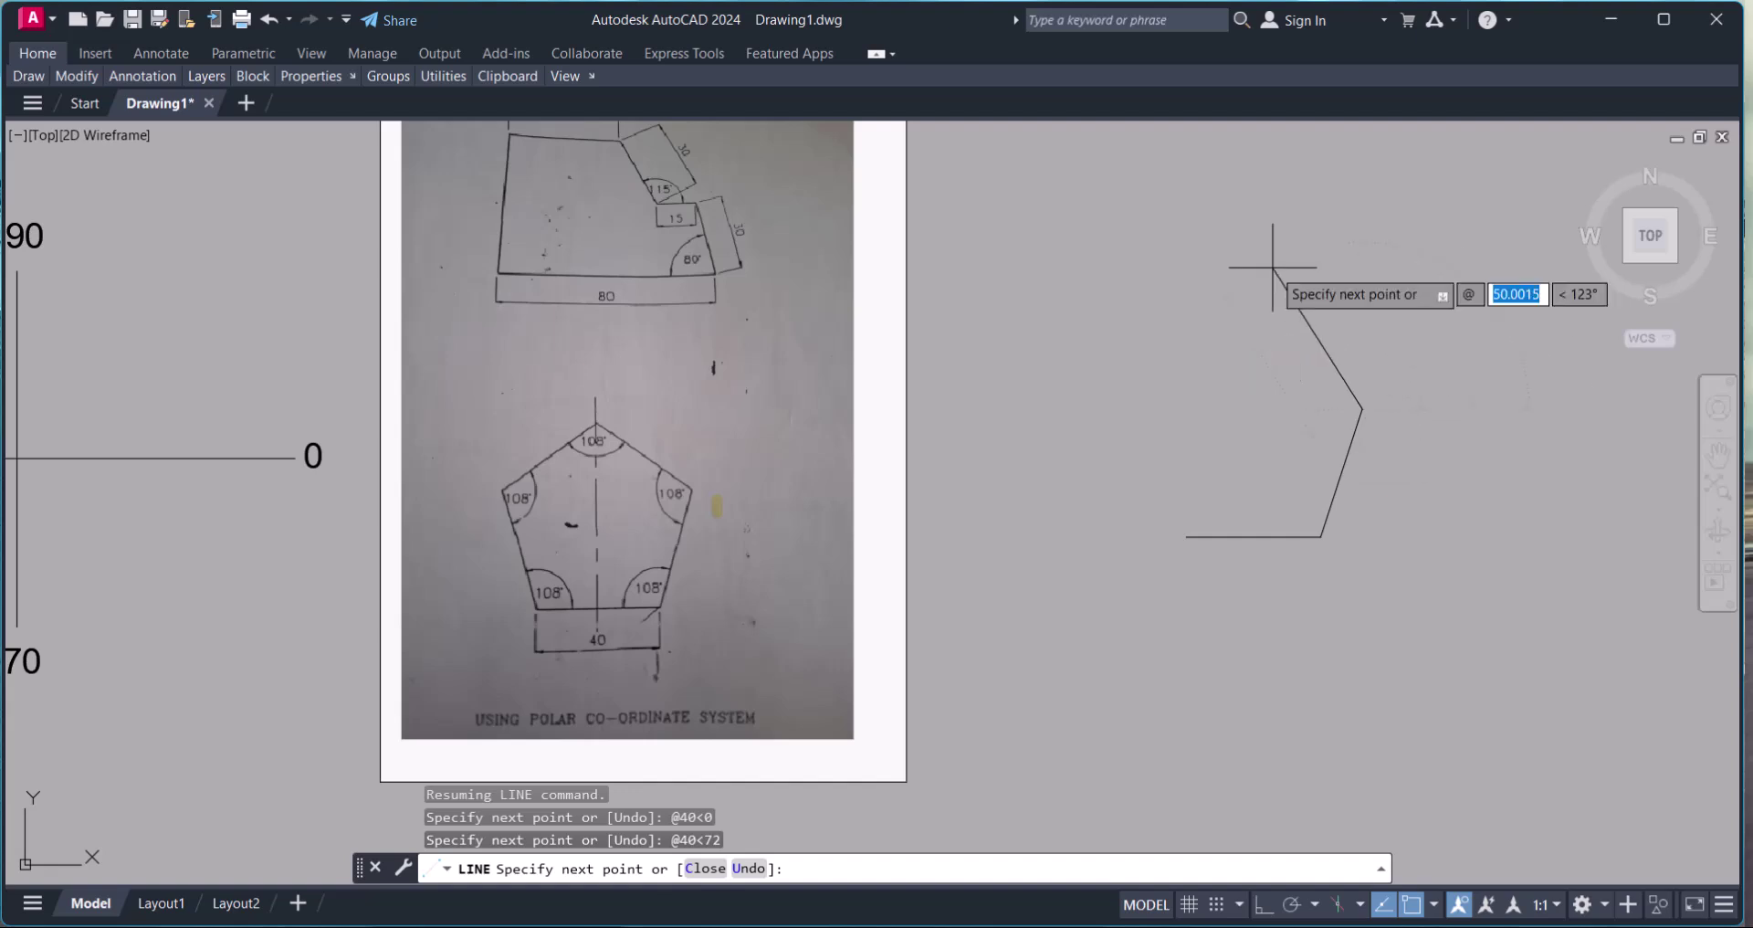
text(40)
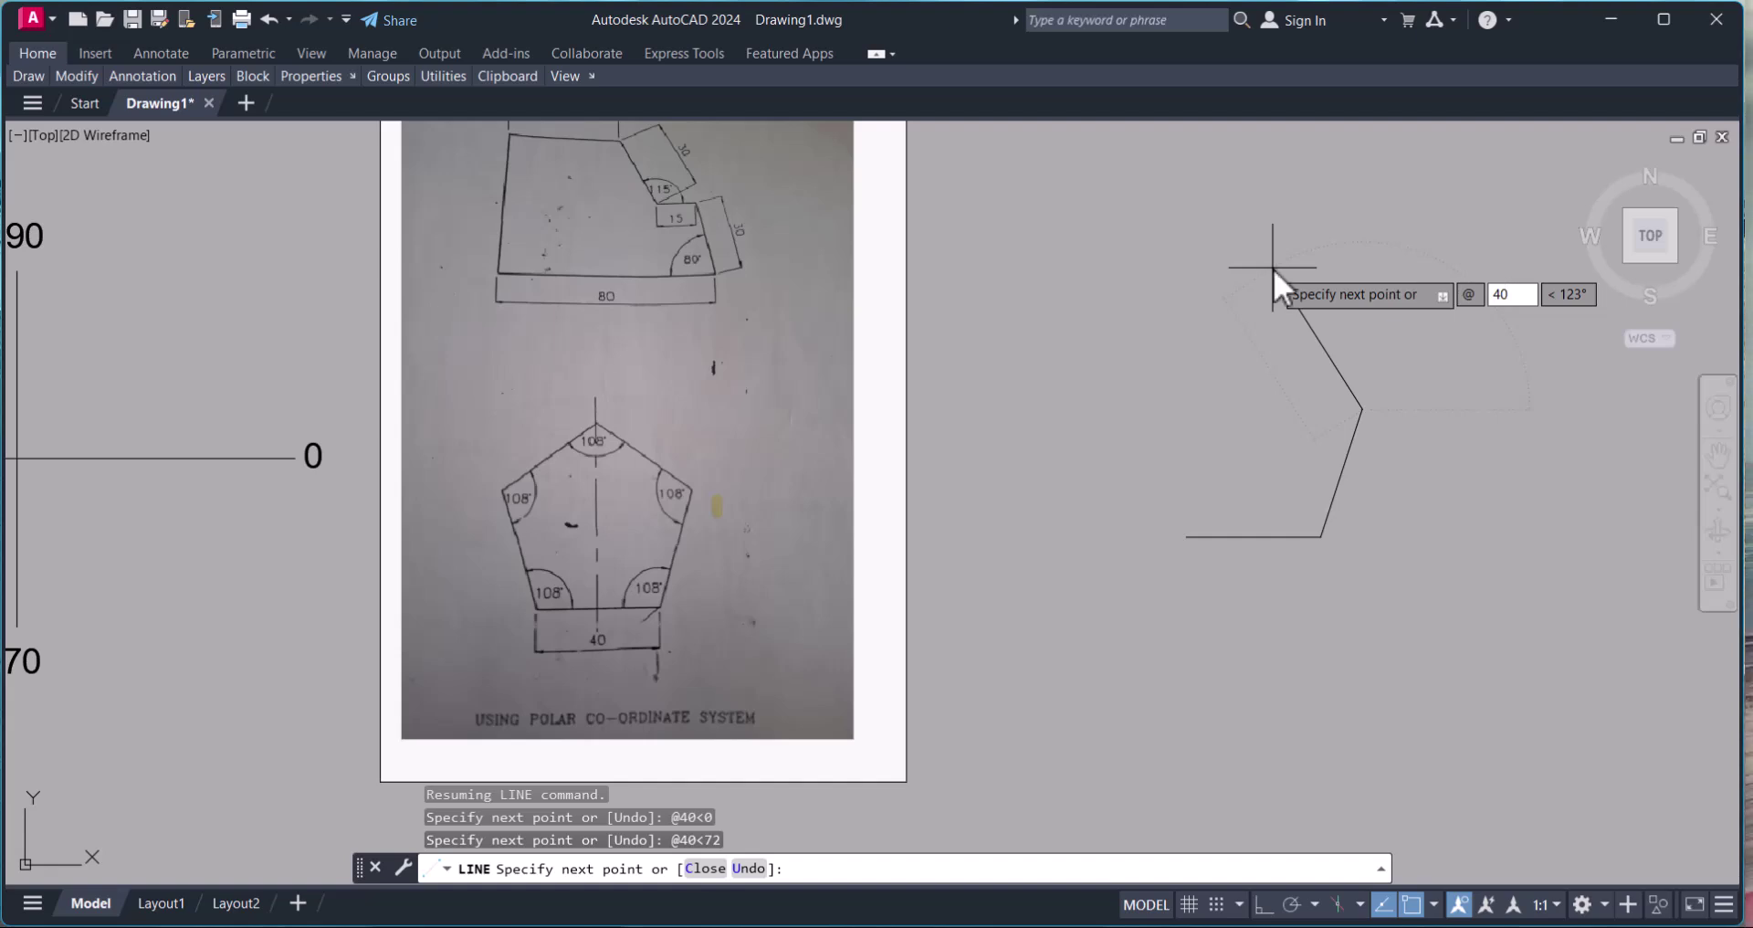
scroll(1311, 351, down, 5)
middle_drag(1312, 351, 1397, 375)
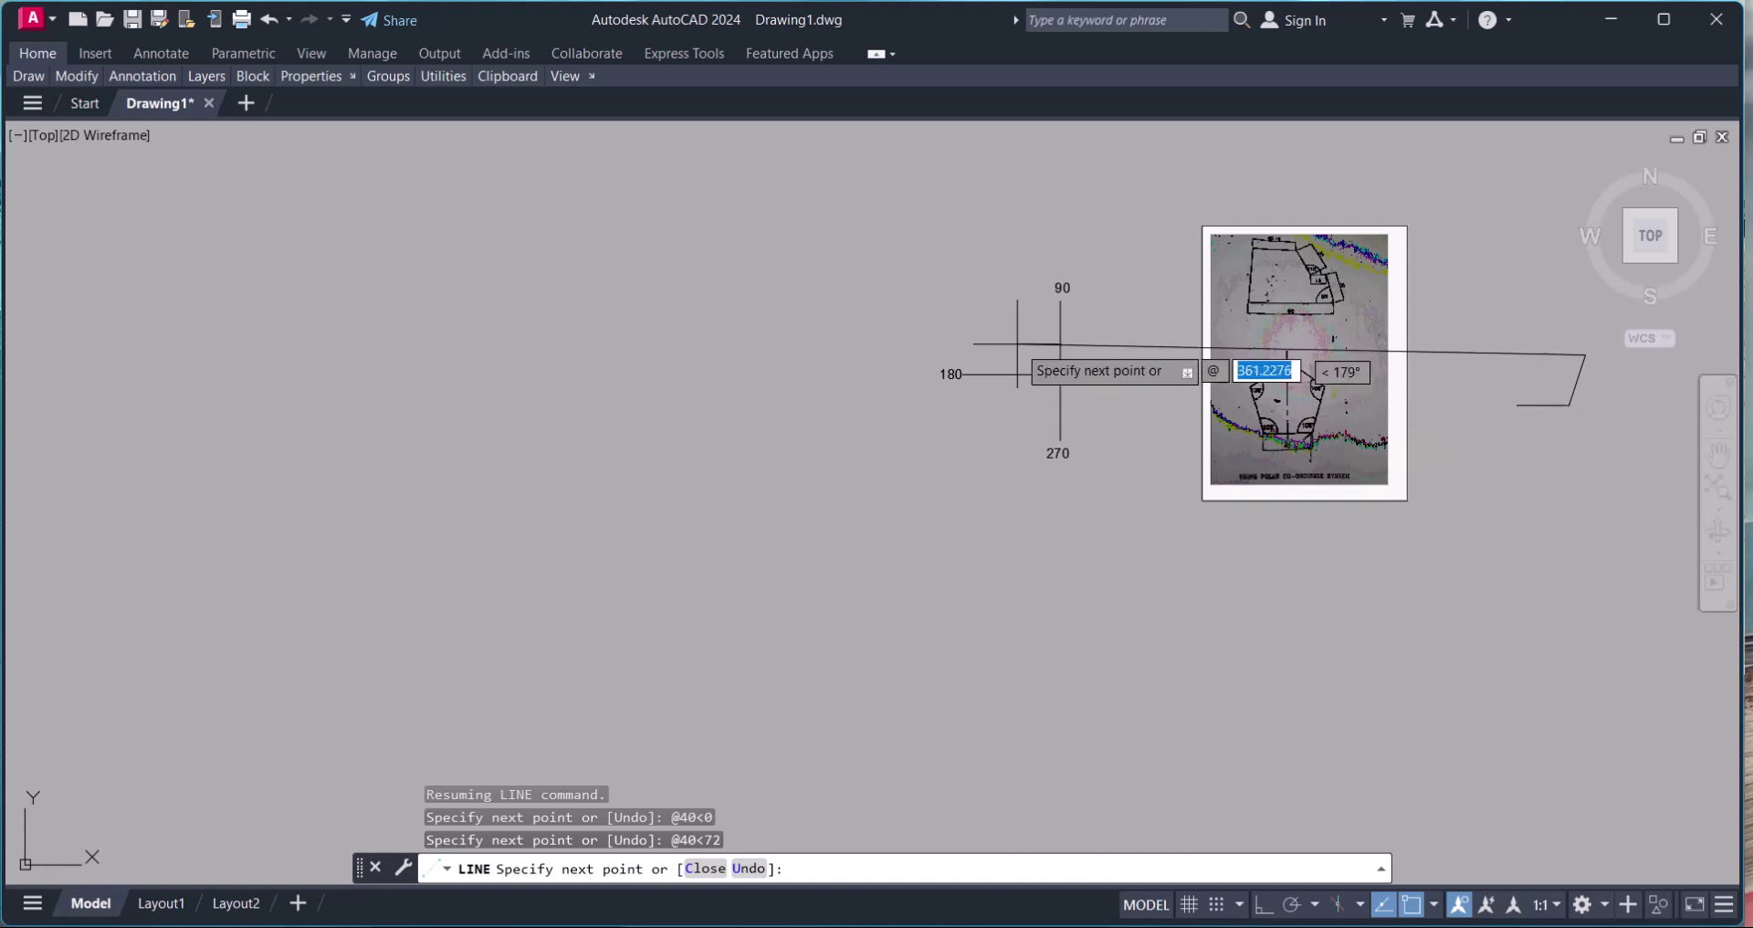
scroll(1477, 350, up, 3)
scroll(1477, 351, down, 2)
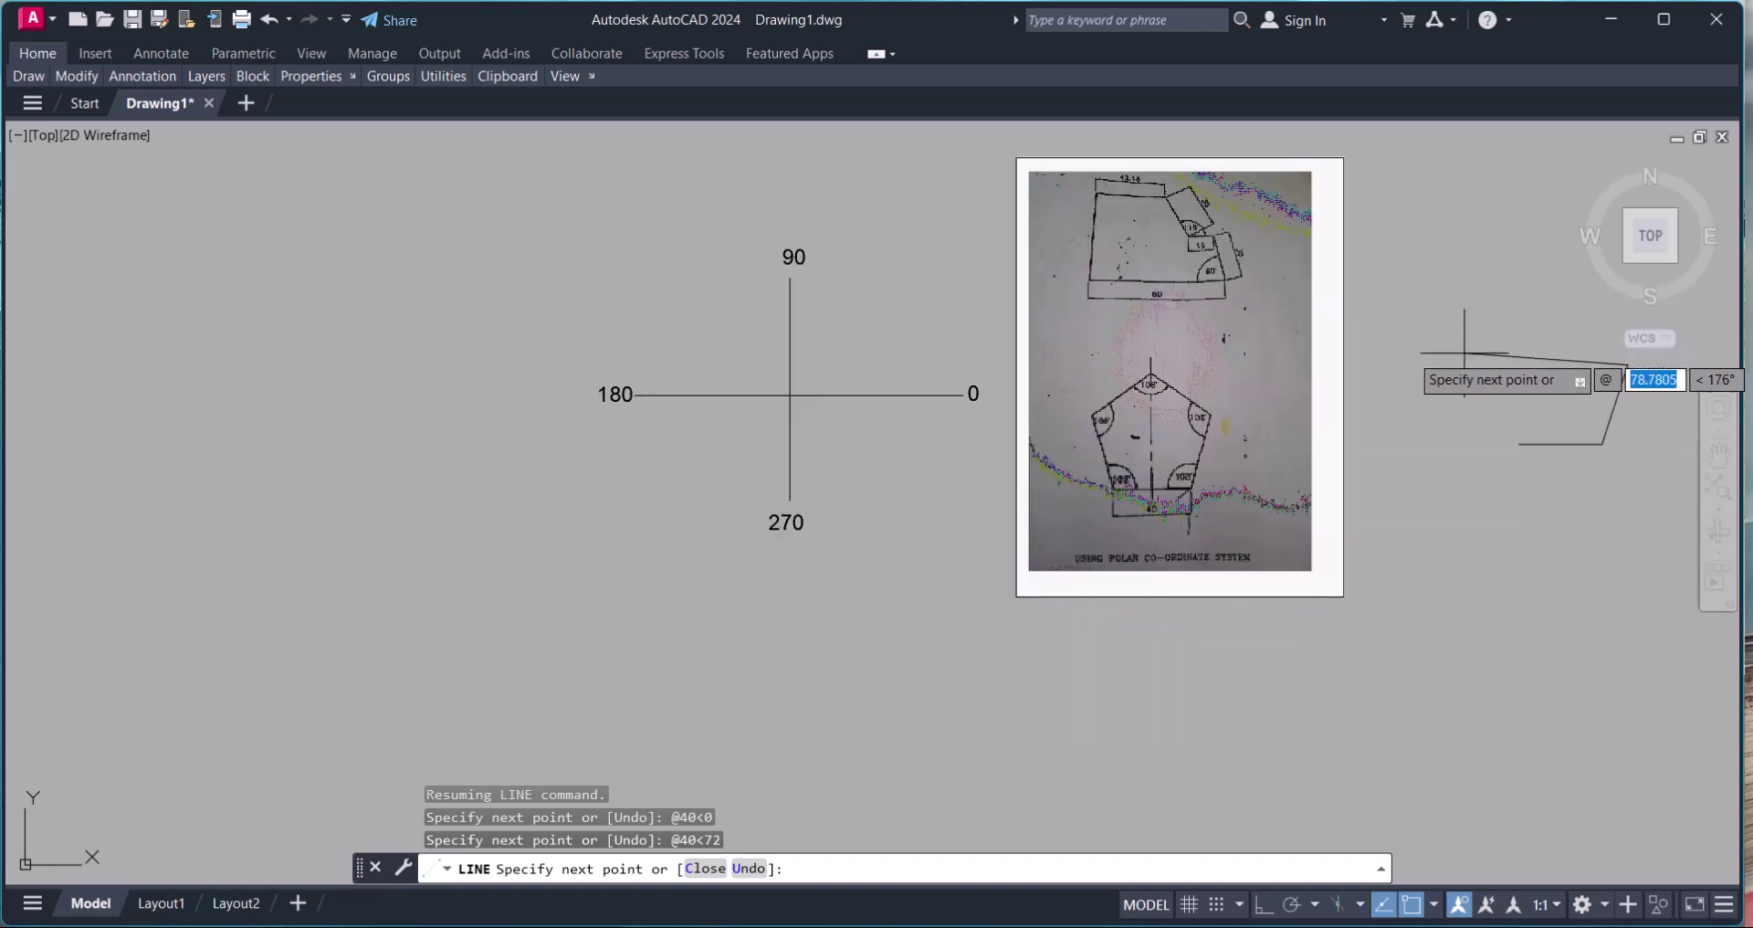
scroll(1538, 331, up, 2)
scroll(1498, 356, up, 2)
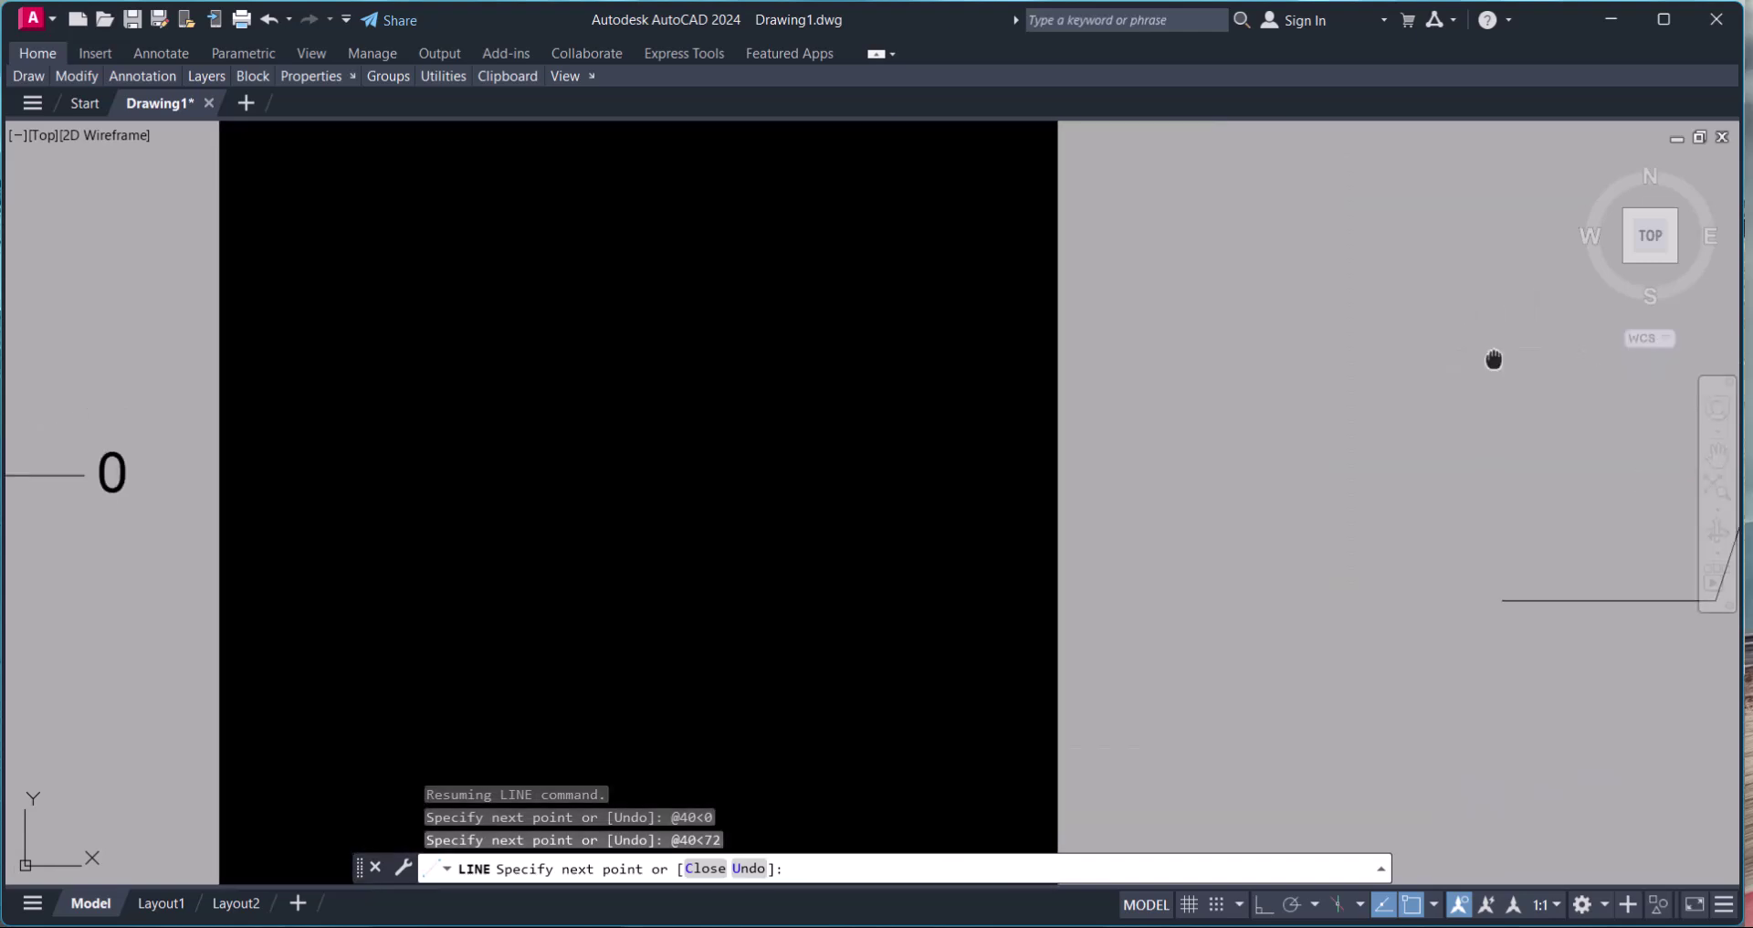
middle_drag(1492, 361, 1402, 392)
scroll(1402, 392, down, 4)
scroll(1461, 384, up, 2)
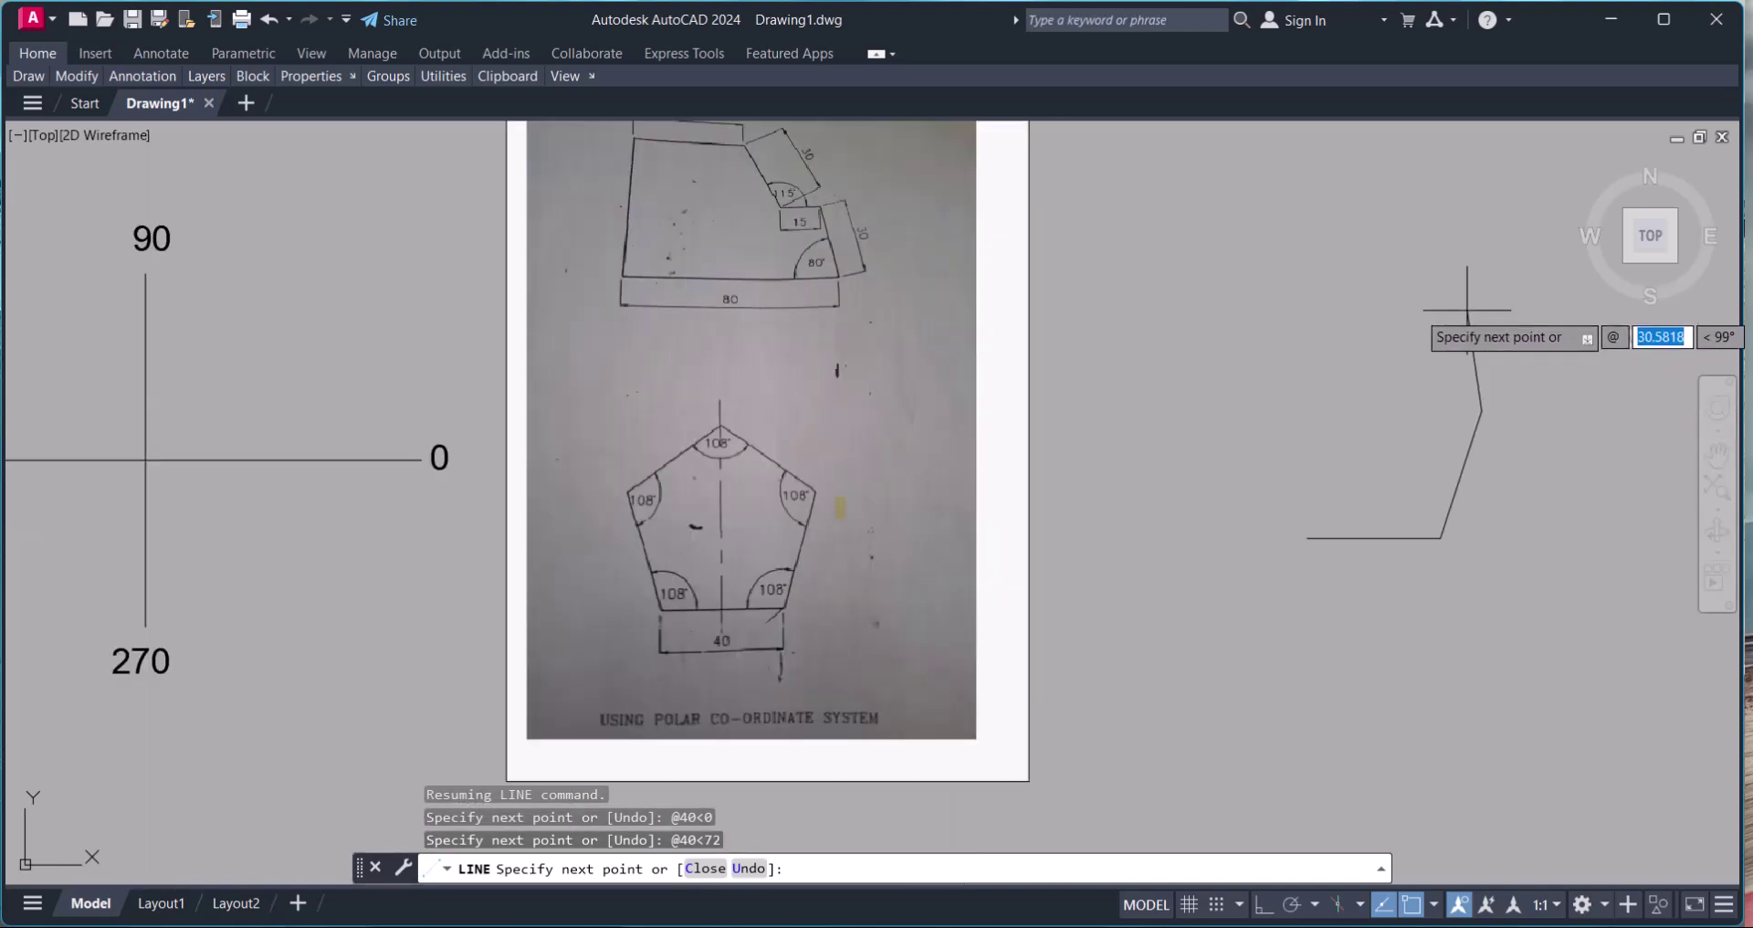
Switch to Calculator, compute 90 + 54 for the third side's angle, and minimize it to return to AutoCAD
key(alt+Tab)
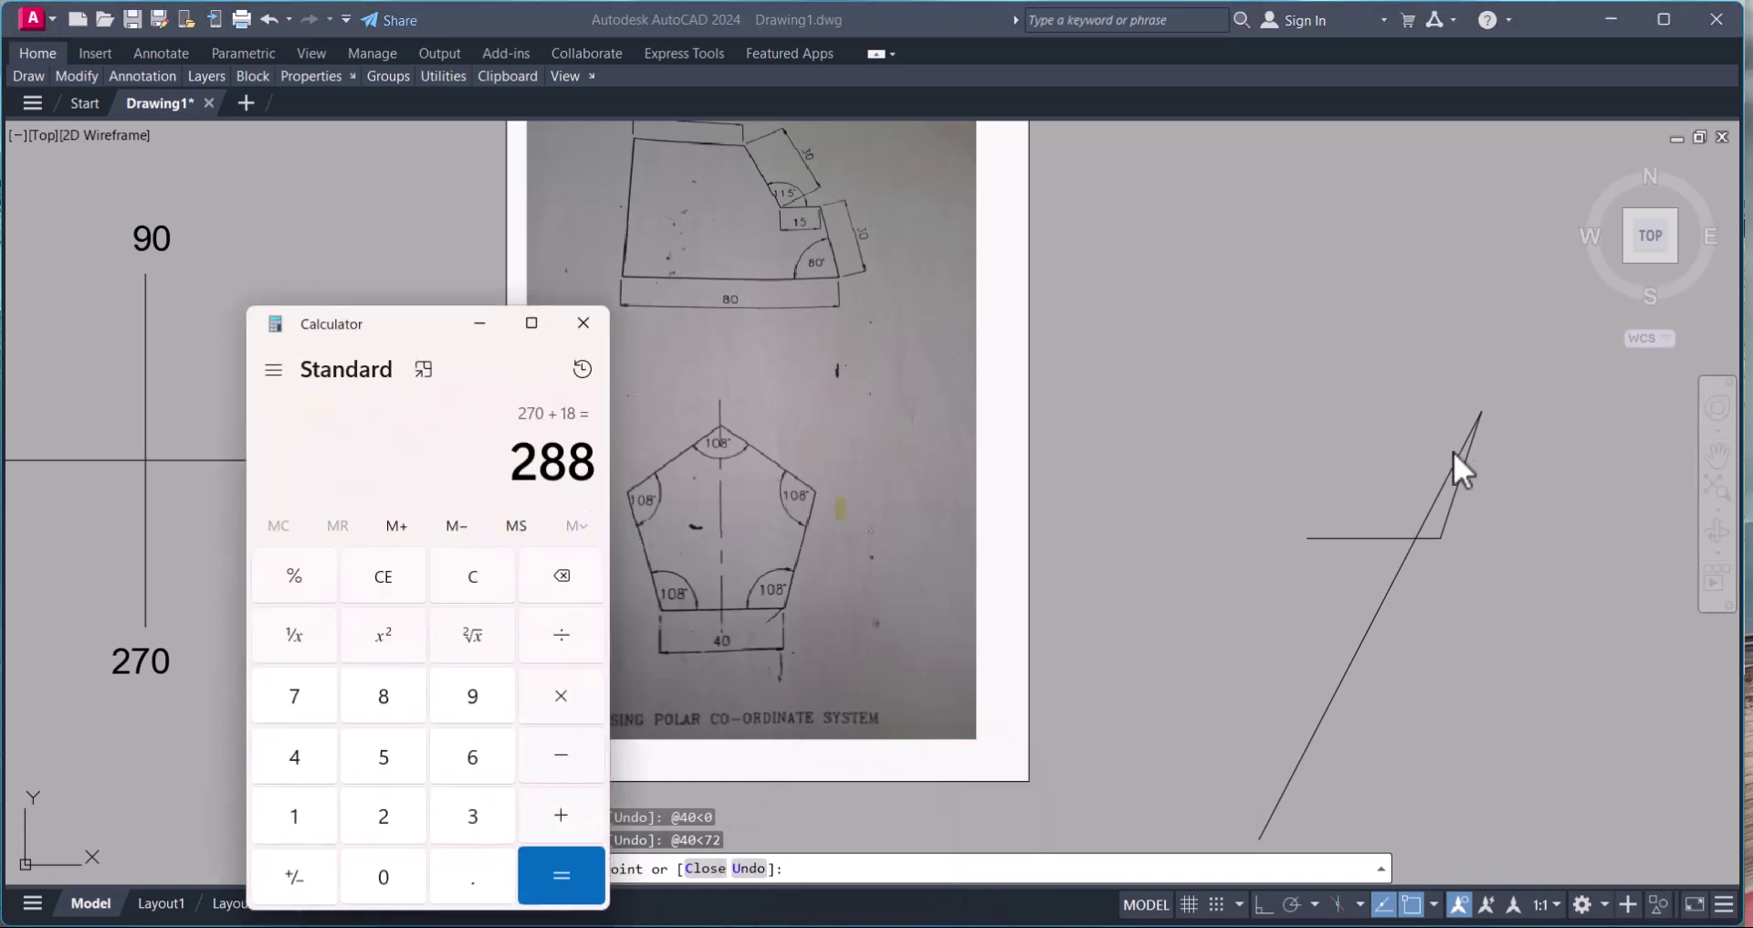
click(475, 576)
text(90 )
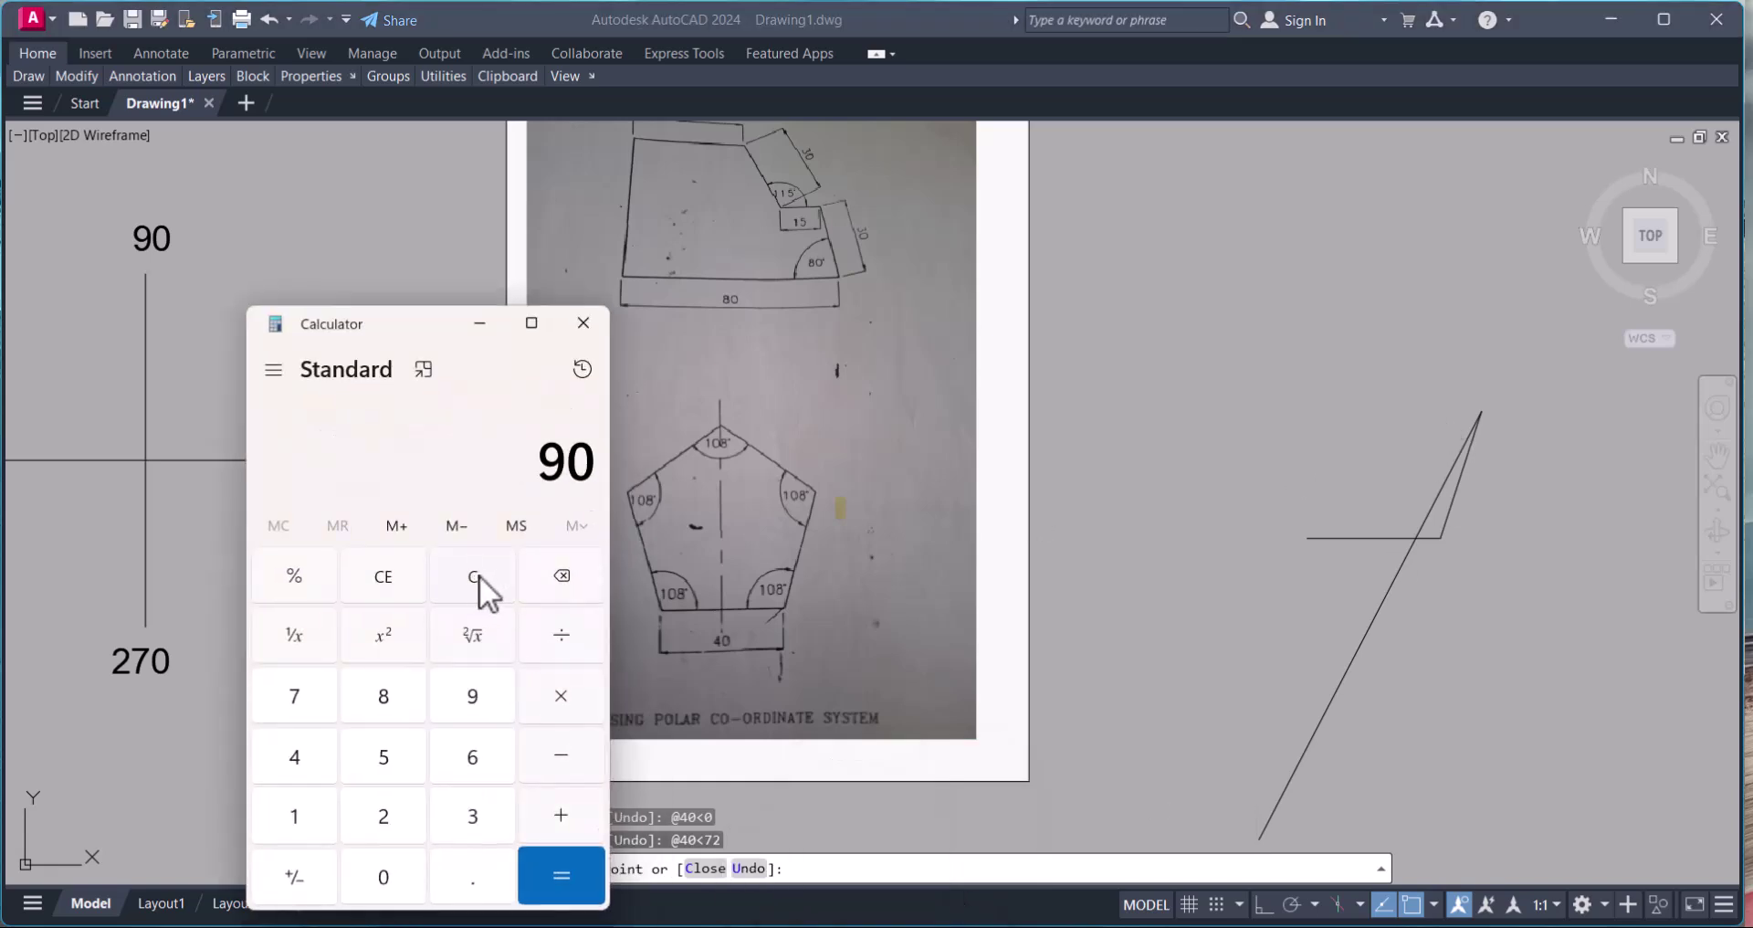
text(+ 54)
key(Return)
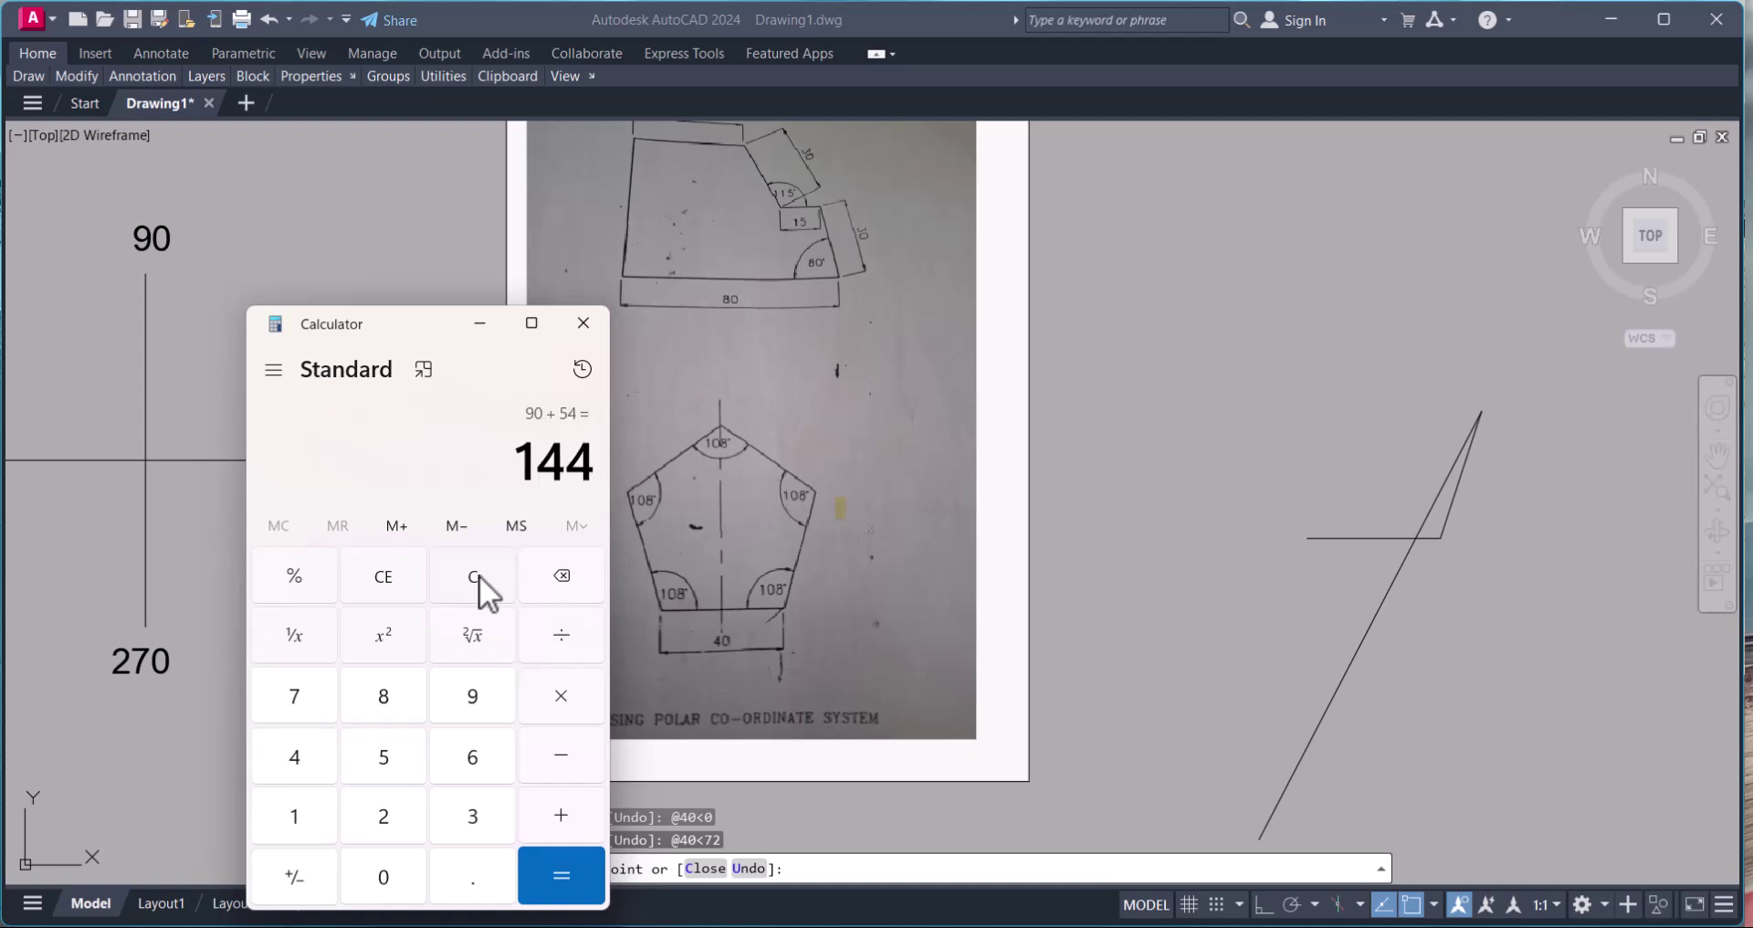
click(481, 325)
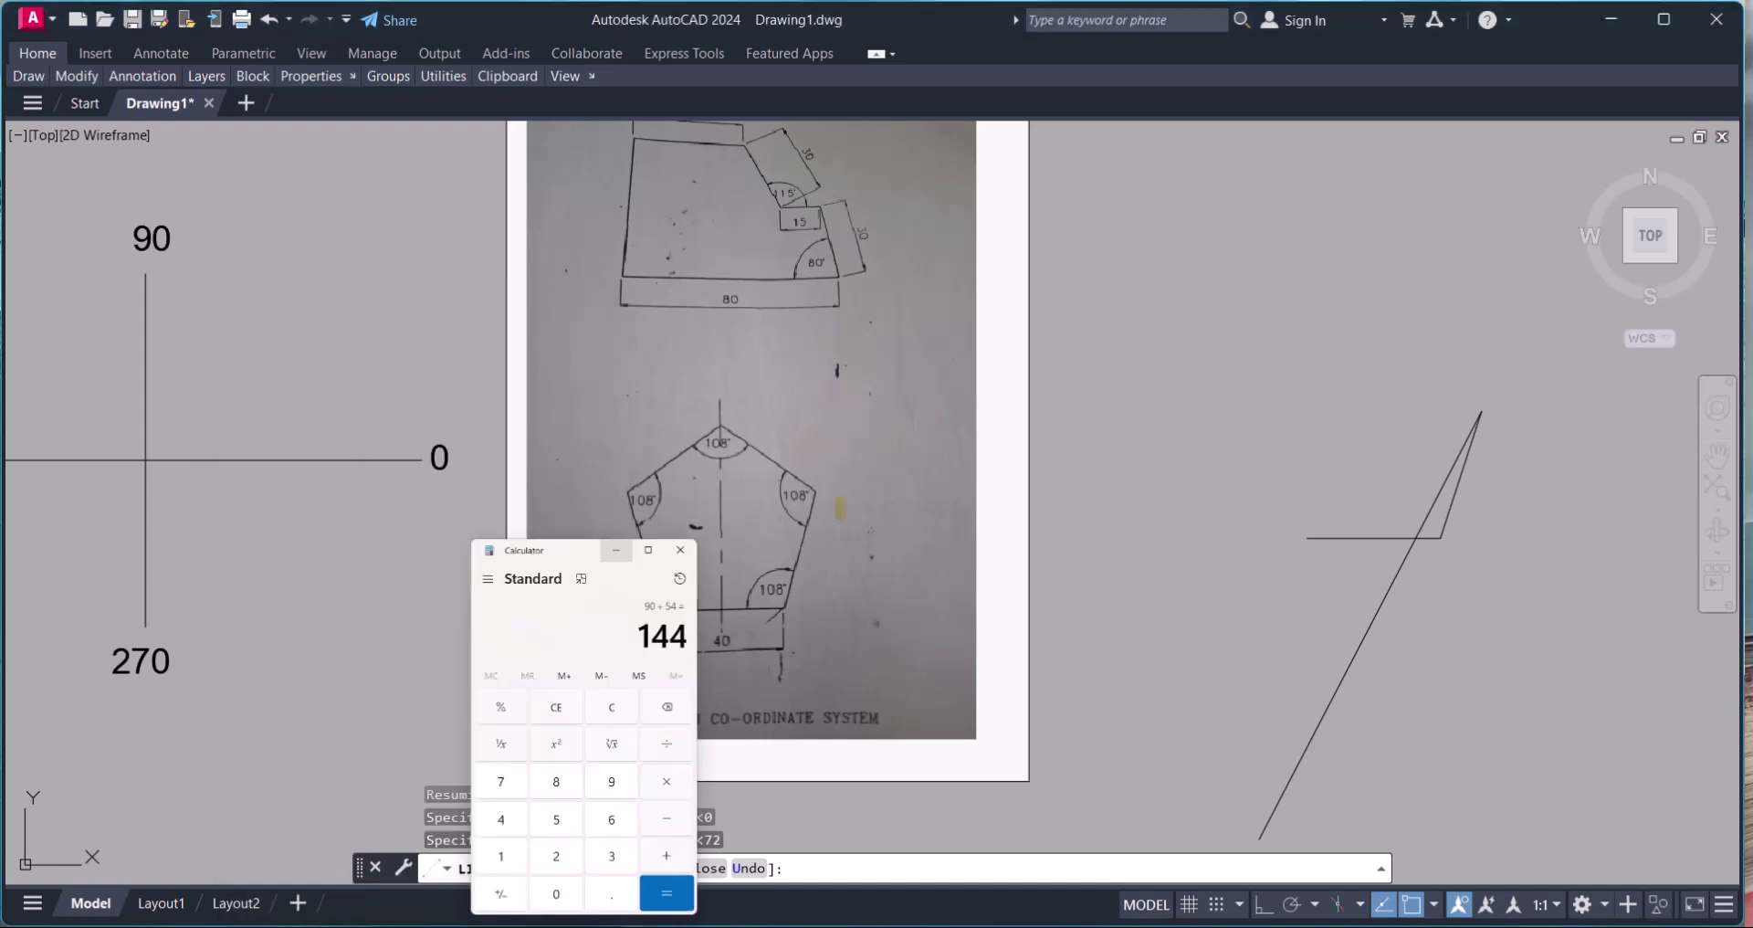
Draw the pentagon's third side 40 long at 144°, up to the apex
key(F8)
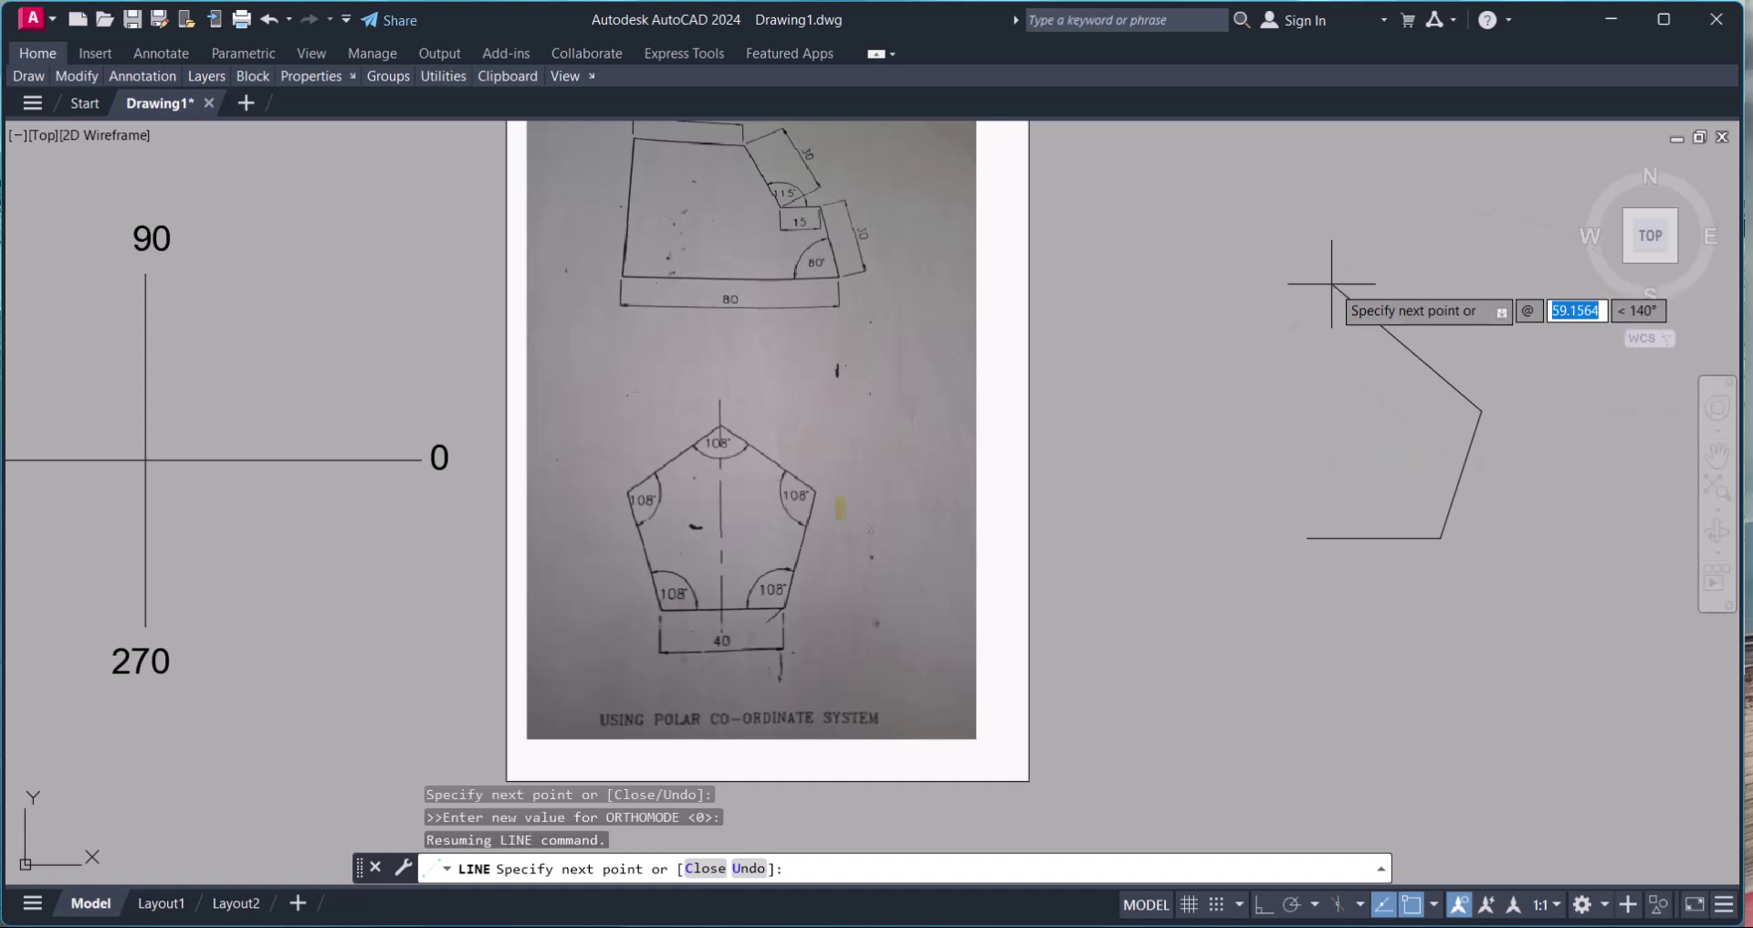
text(40)
key(Tab)
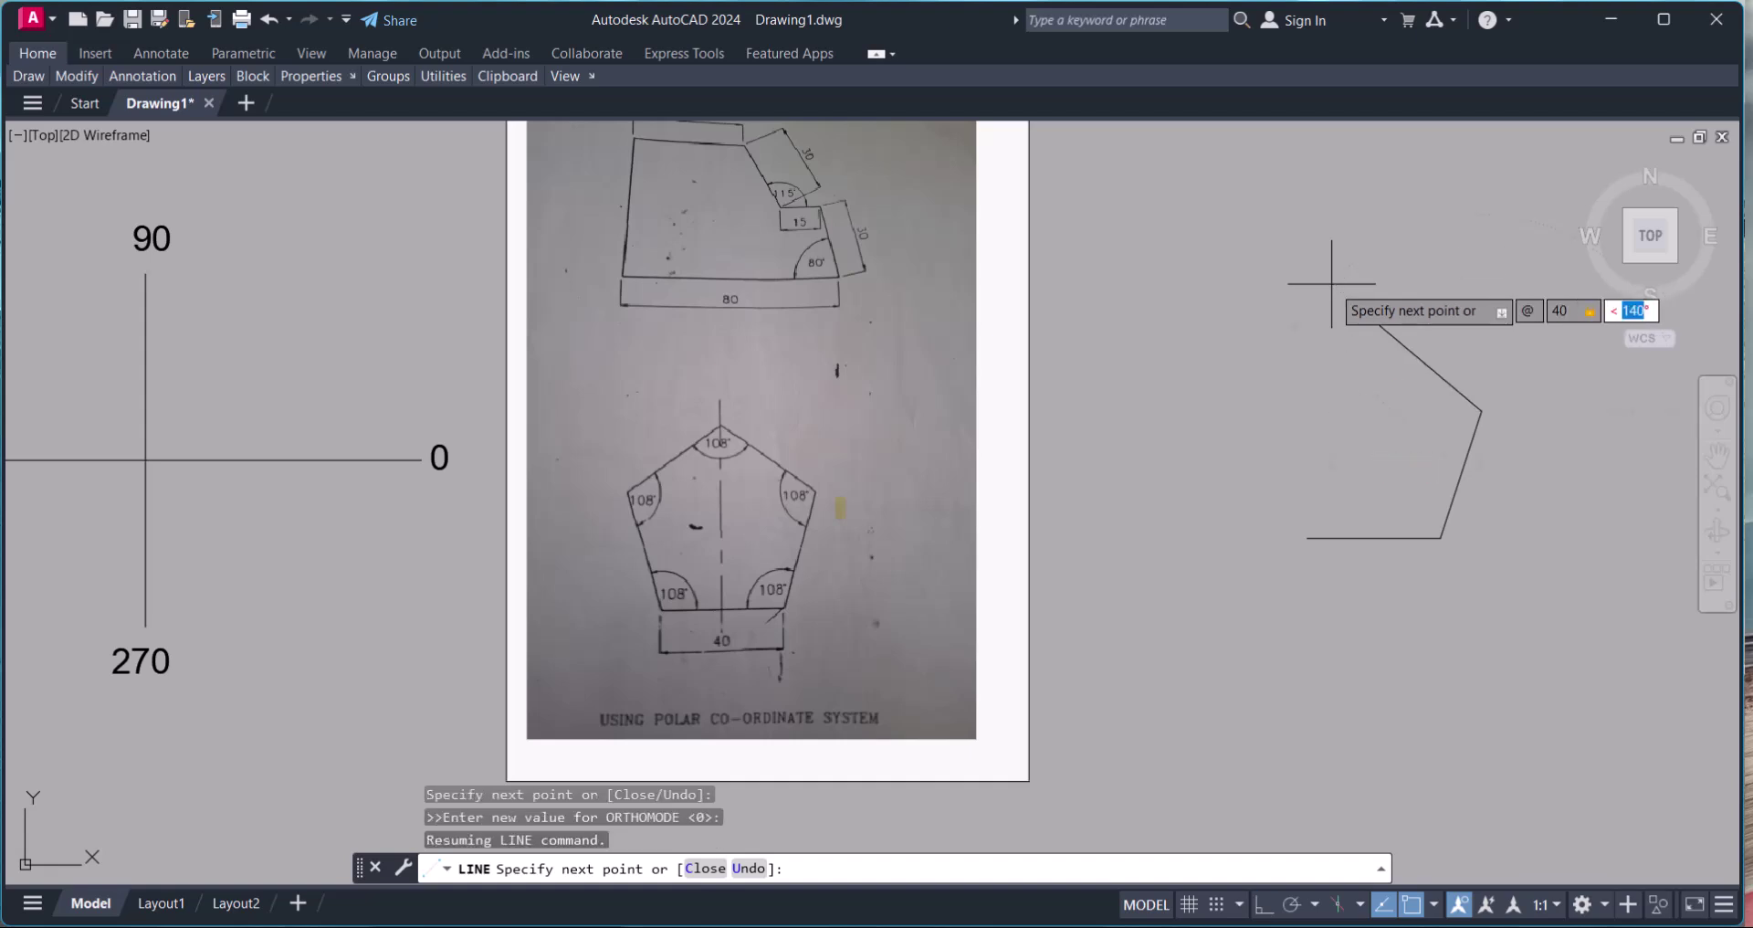
text(144)
key(Return)
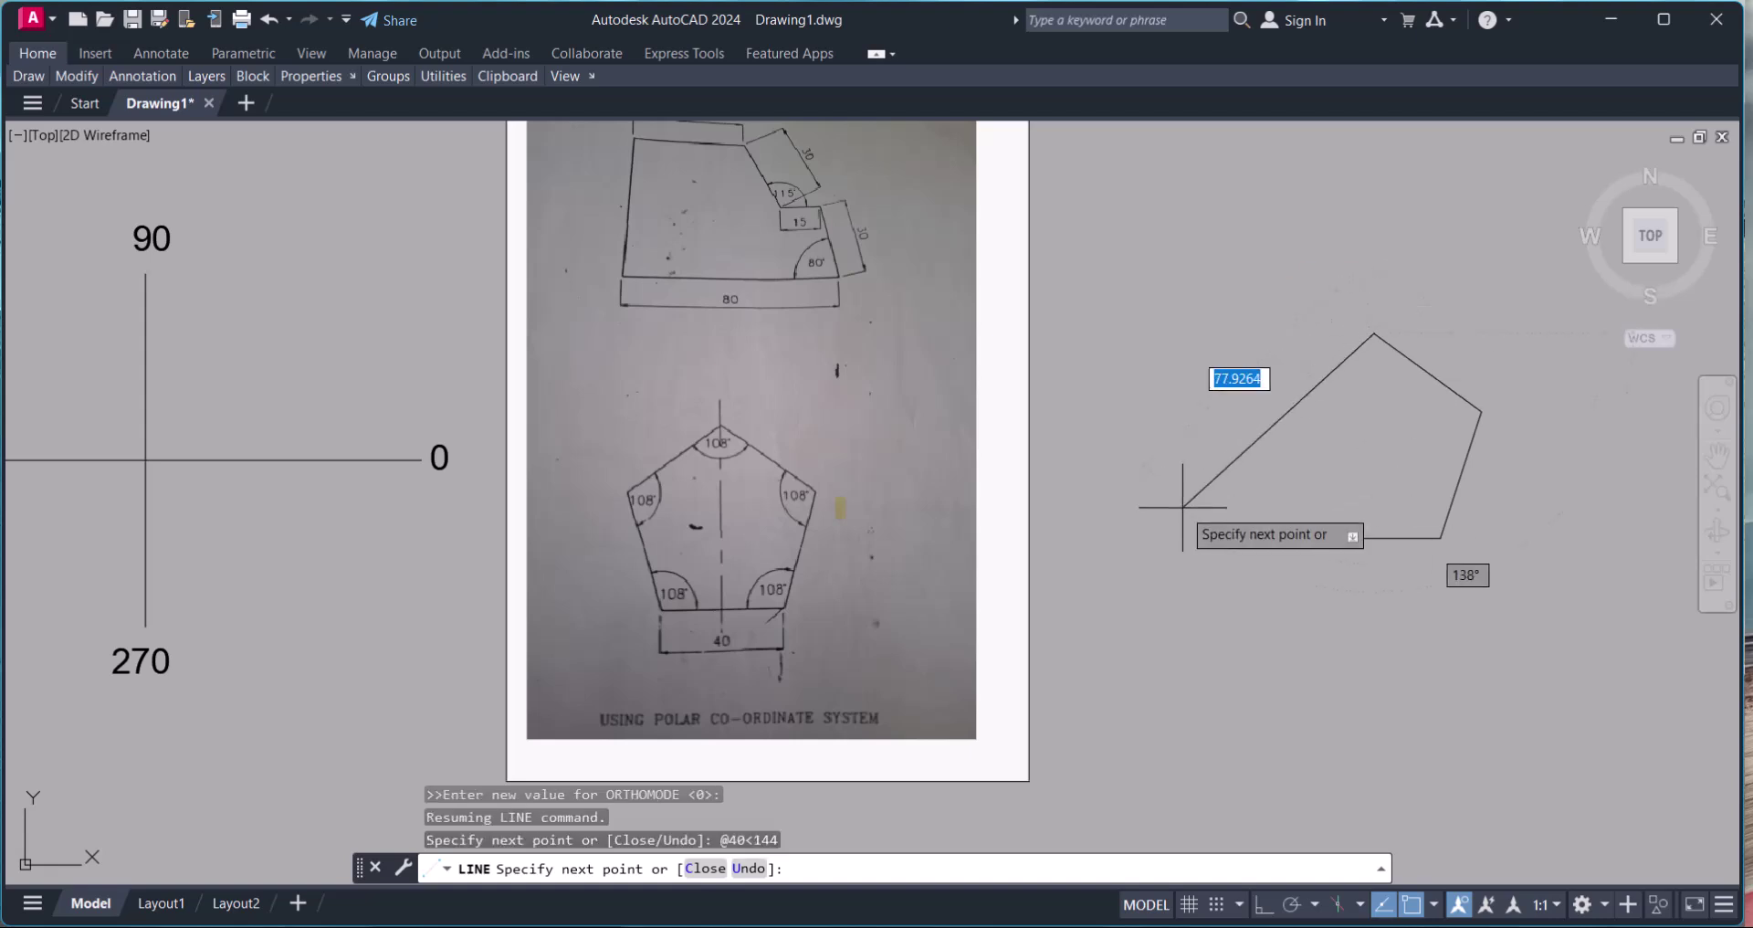
Enter a relative length of 40 for the pentagon's fourth side, starting from the apex
scroll(1236, 474, down, 2)
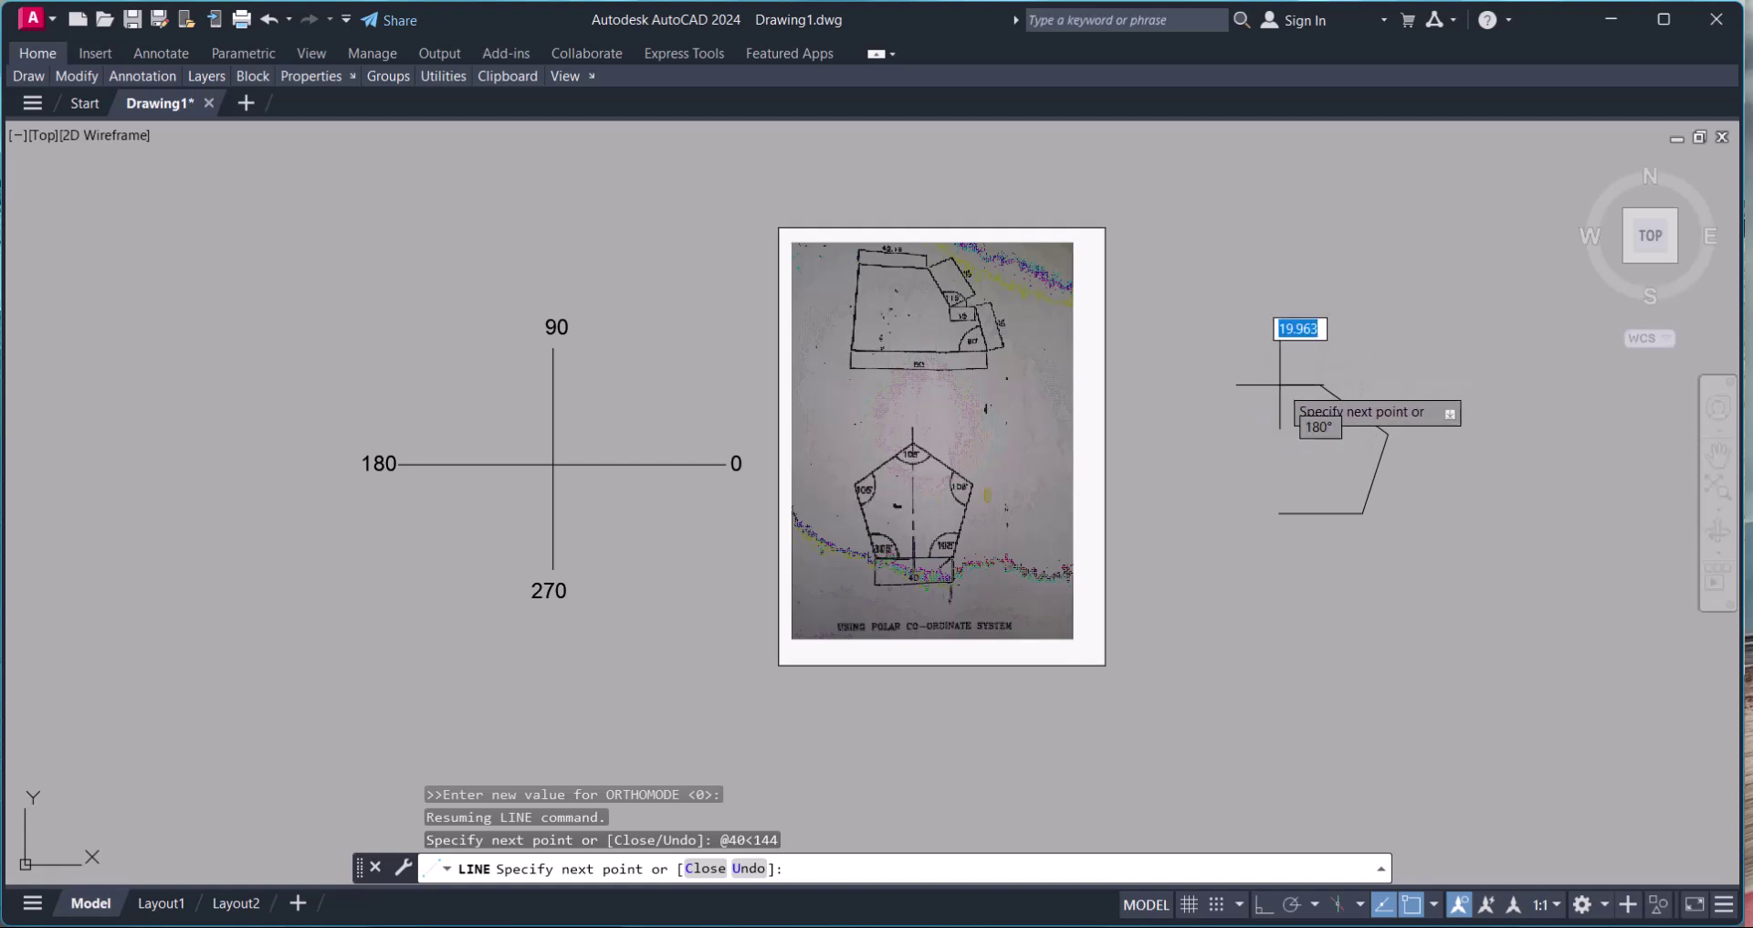
scroll(1280, 388, up, 2)
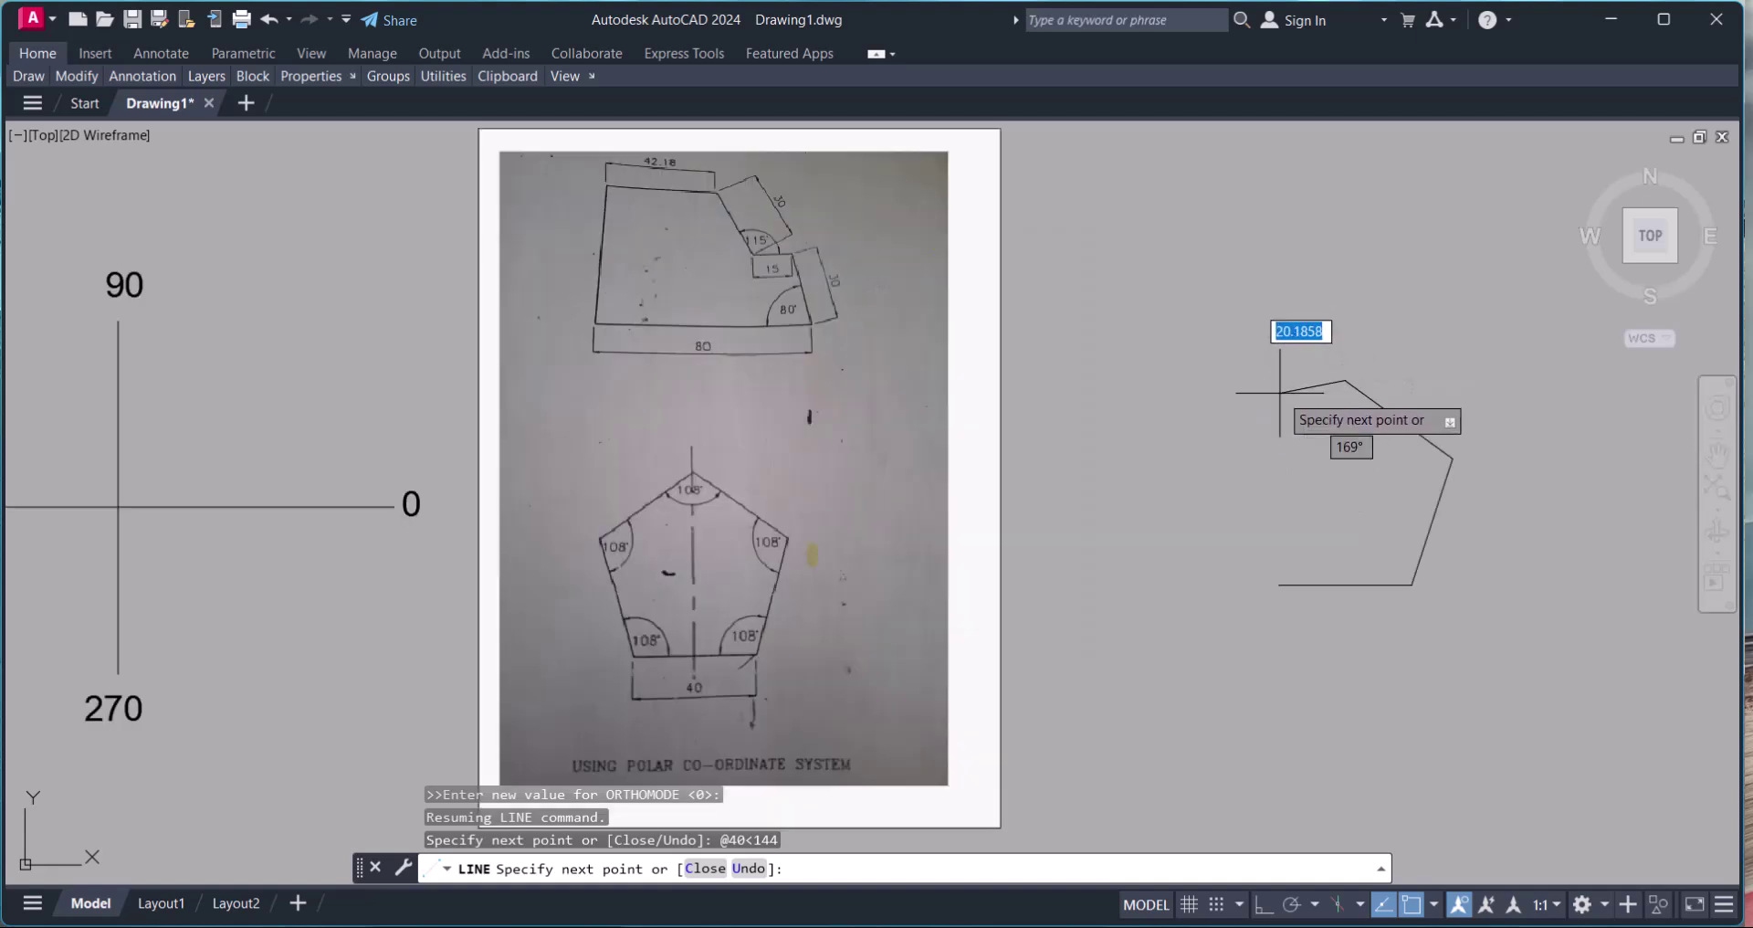
text(@)
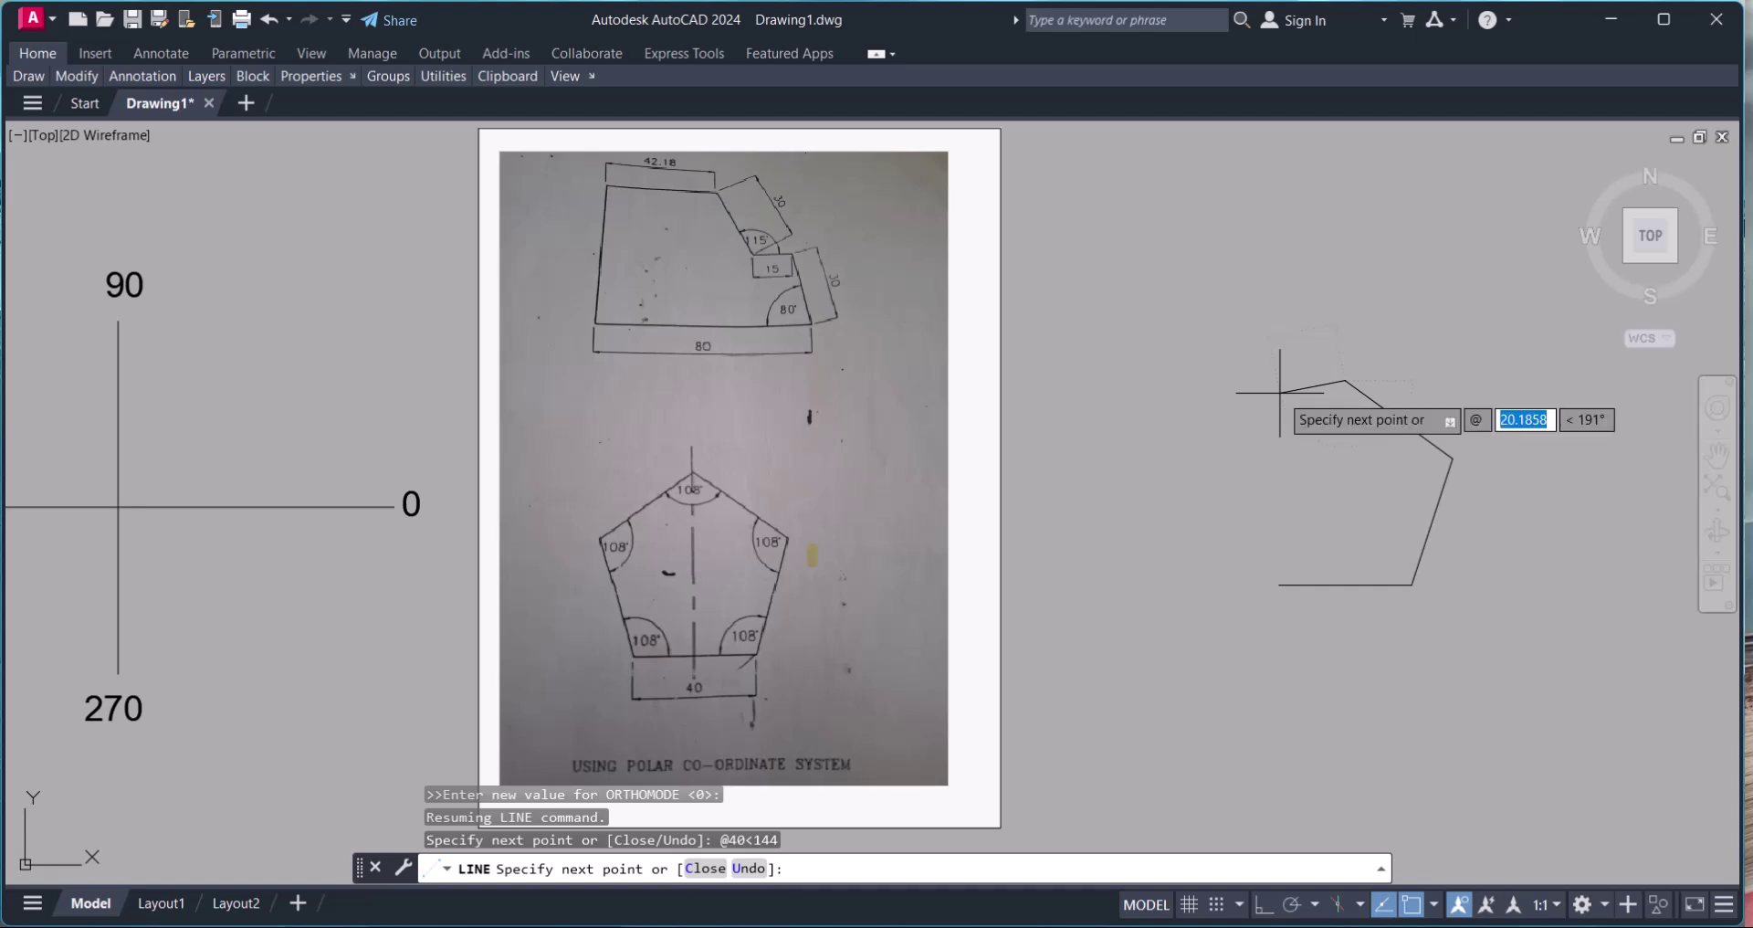
text(40)
key(Tab)
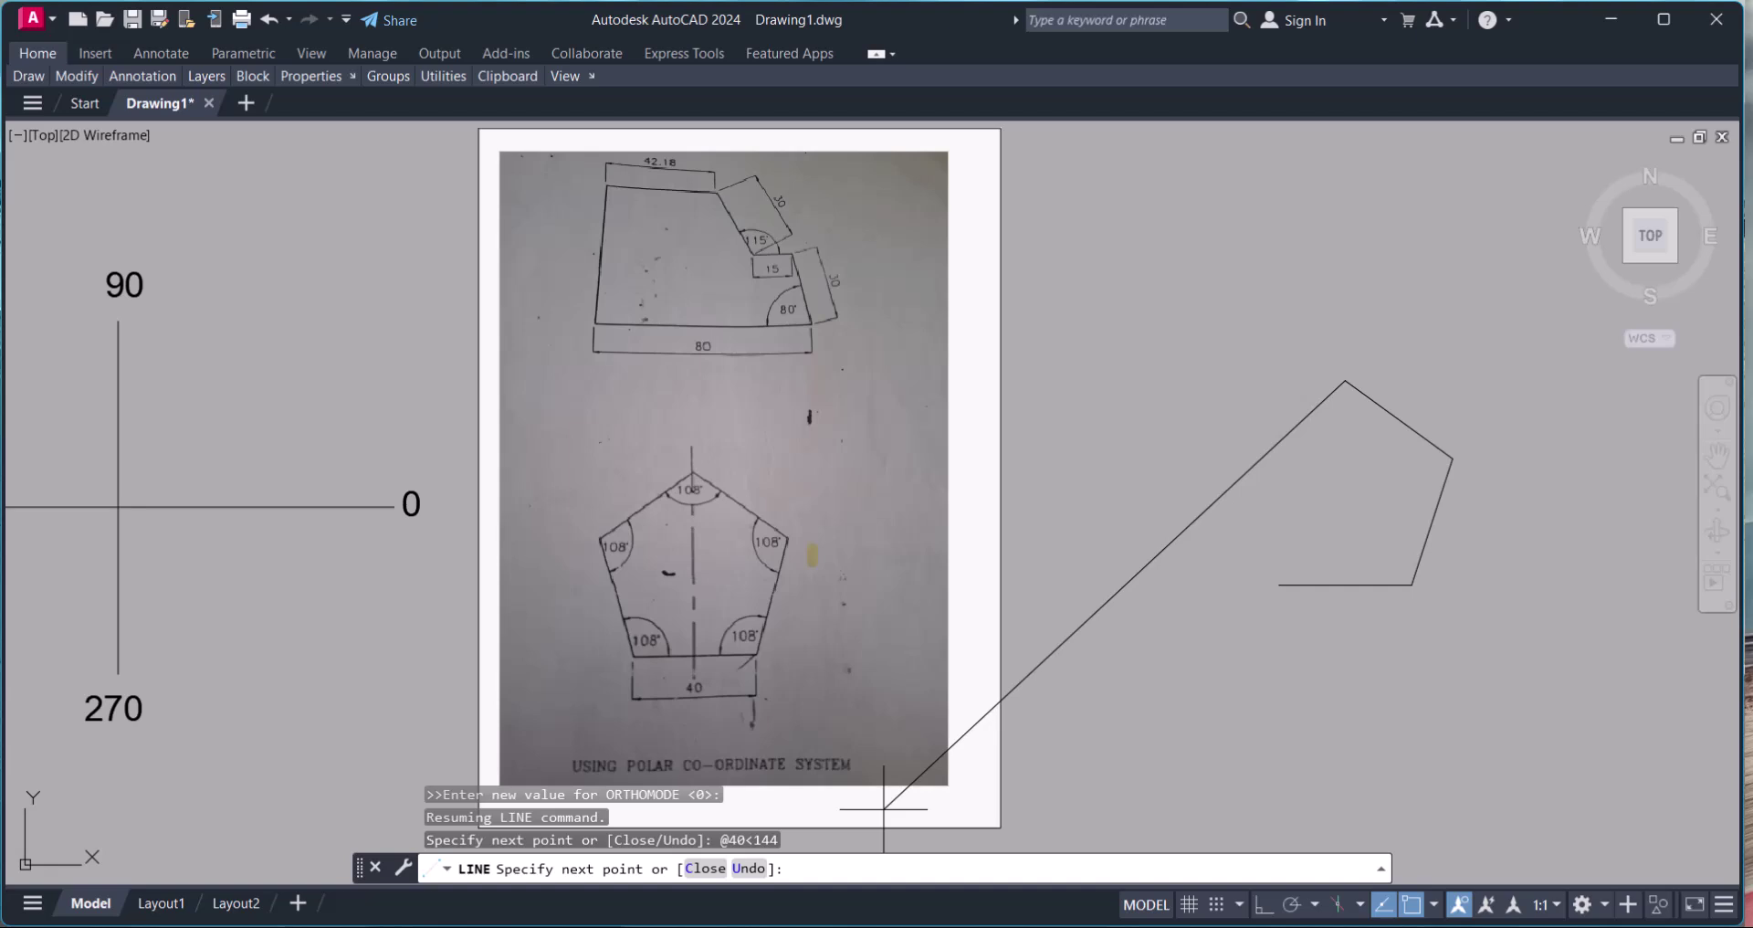
Switch to Calculator, compute 180 + 36 for the fourth side's angle, and minimize it to return to AutoCAD
key(alt+Tab)
click(486, 576)
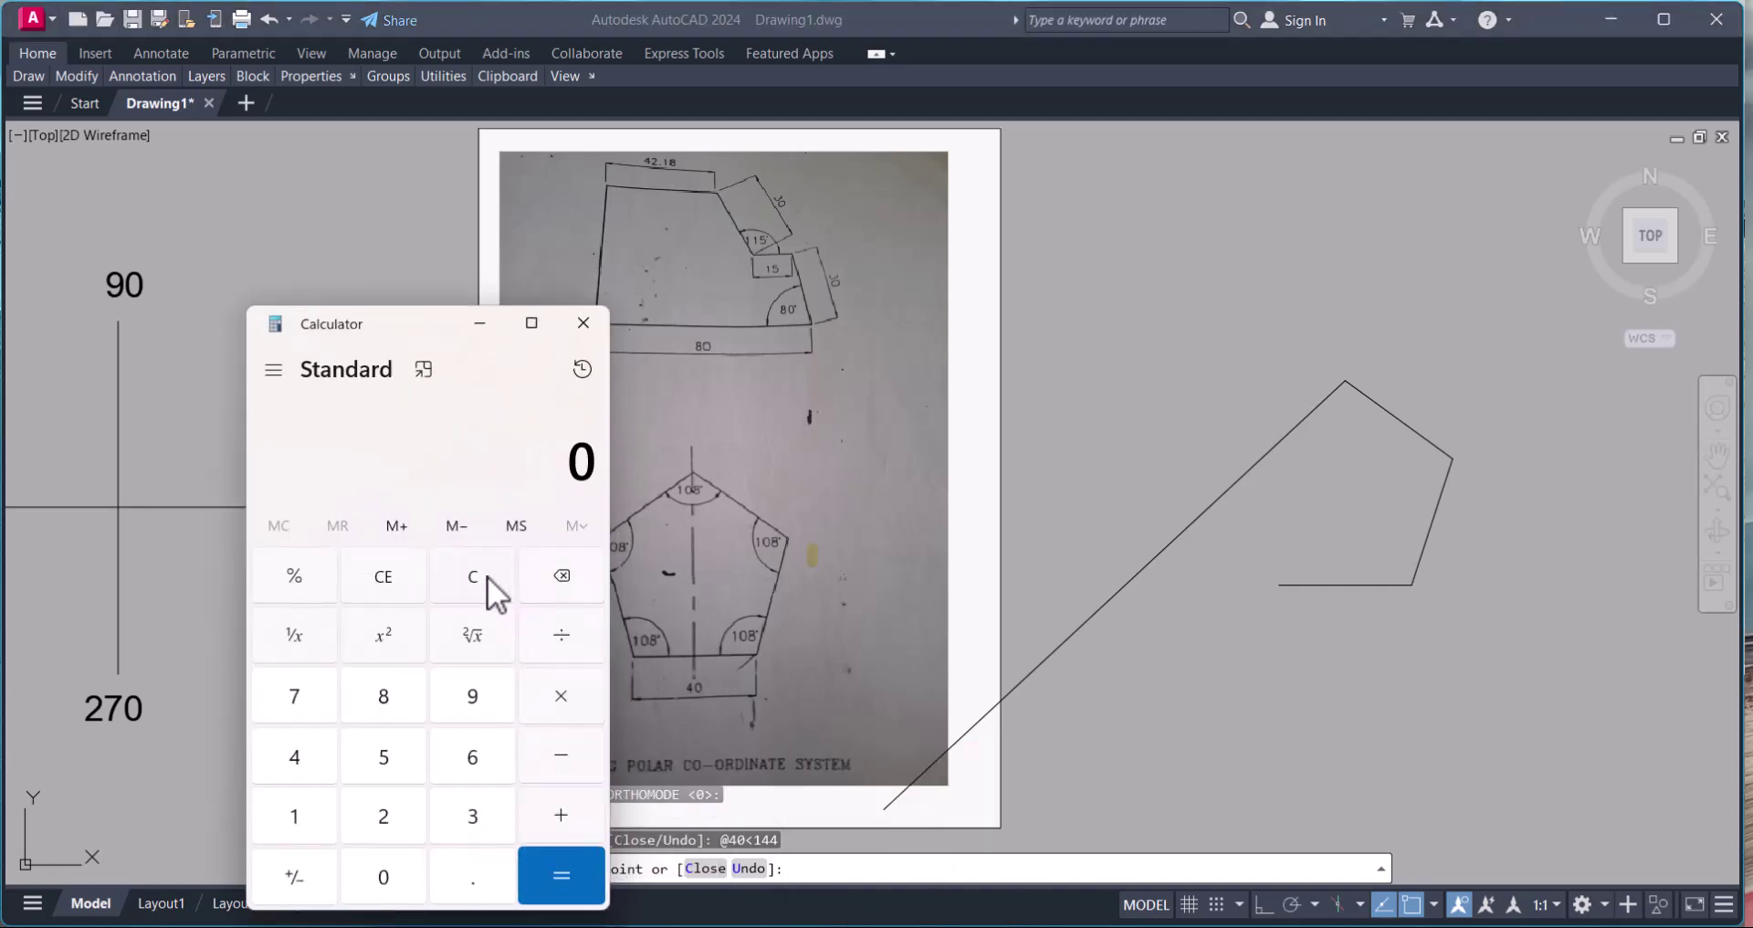
text(180 + 36)
key(Return)
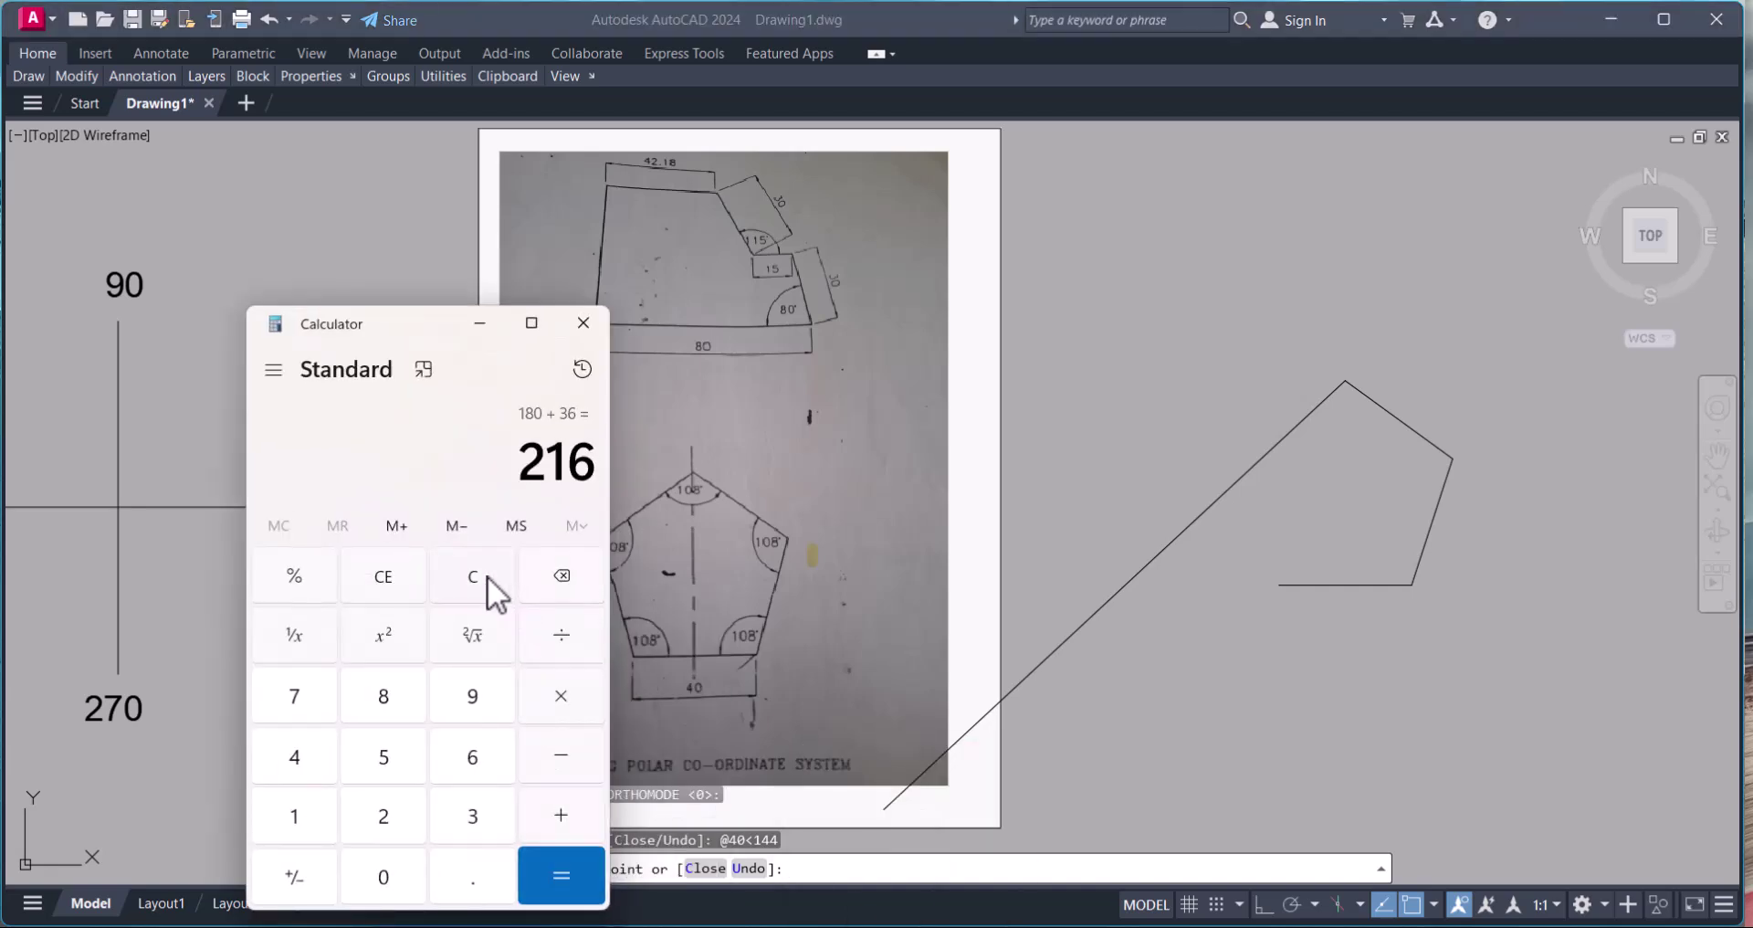
click(480, 323)
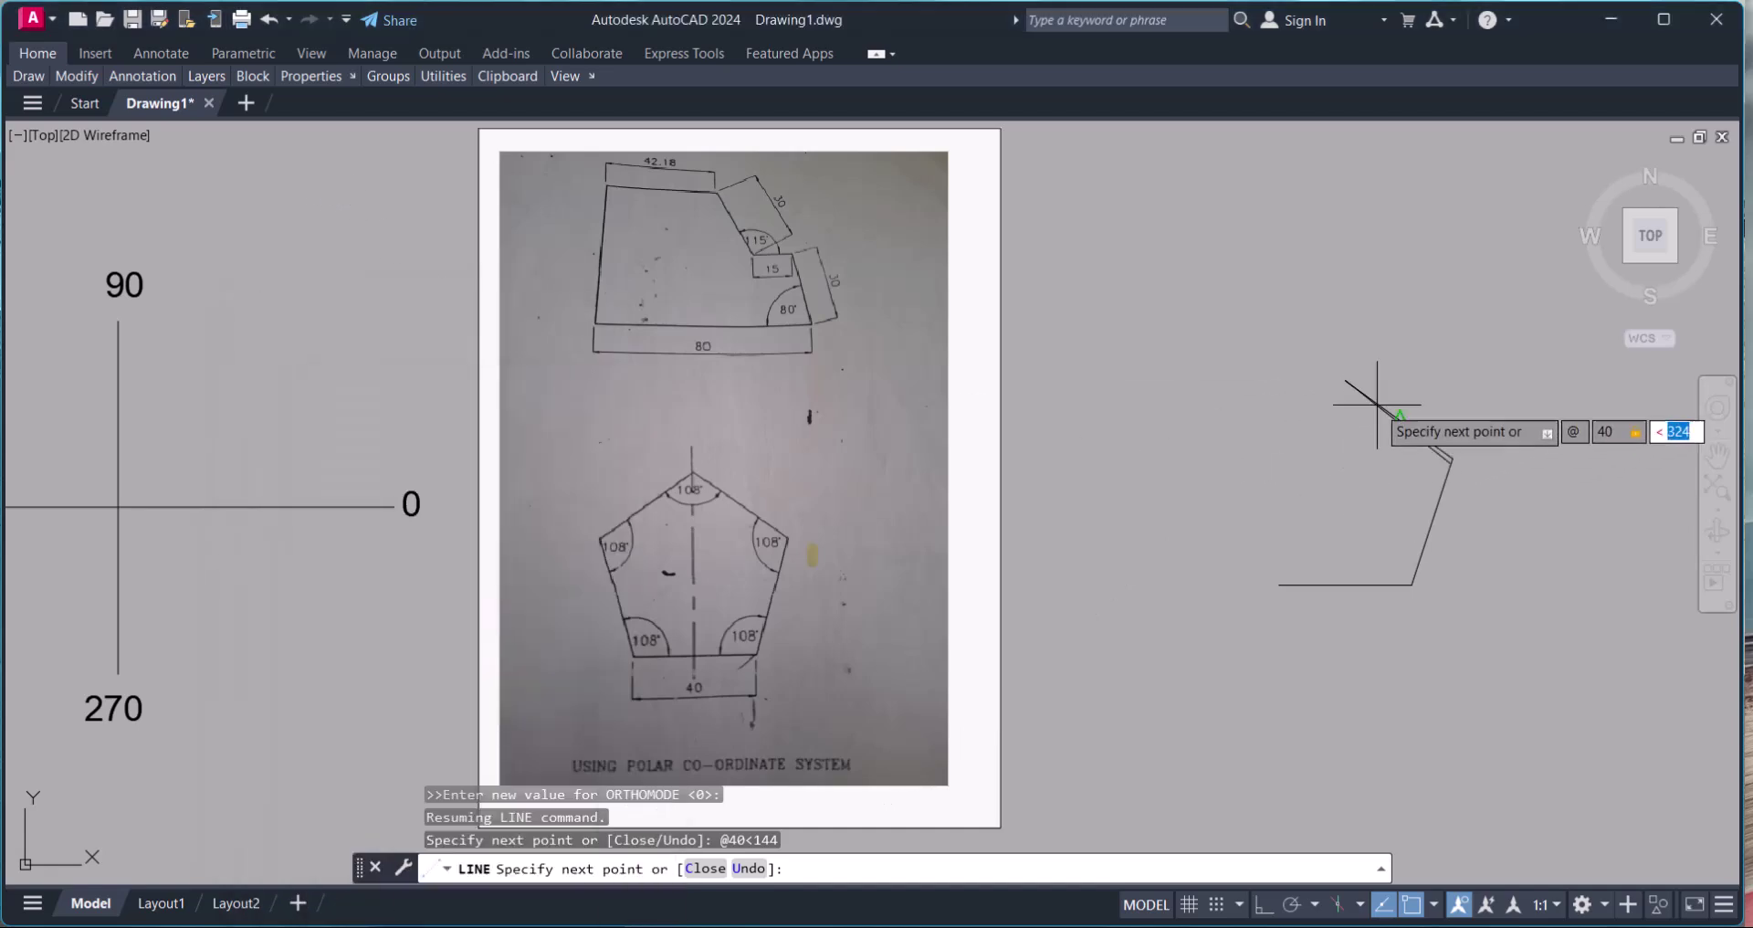
Draw the pentagon's fourth side 40 long at 216°, down from the apex to the left vertex
text(40)
key(Tab)
text(216)
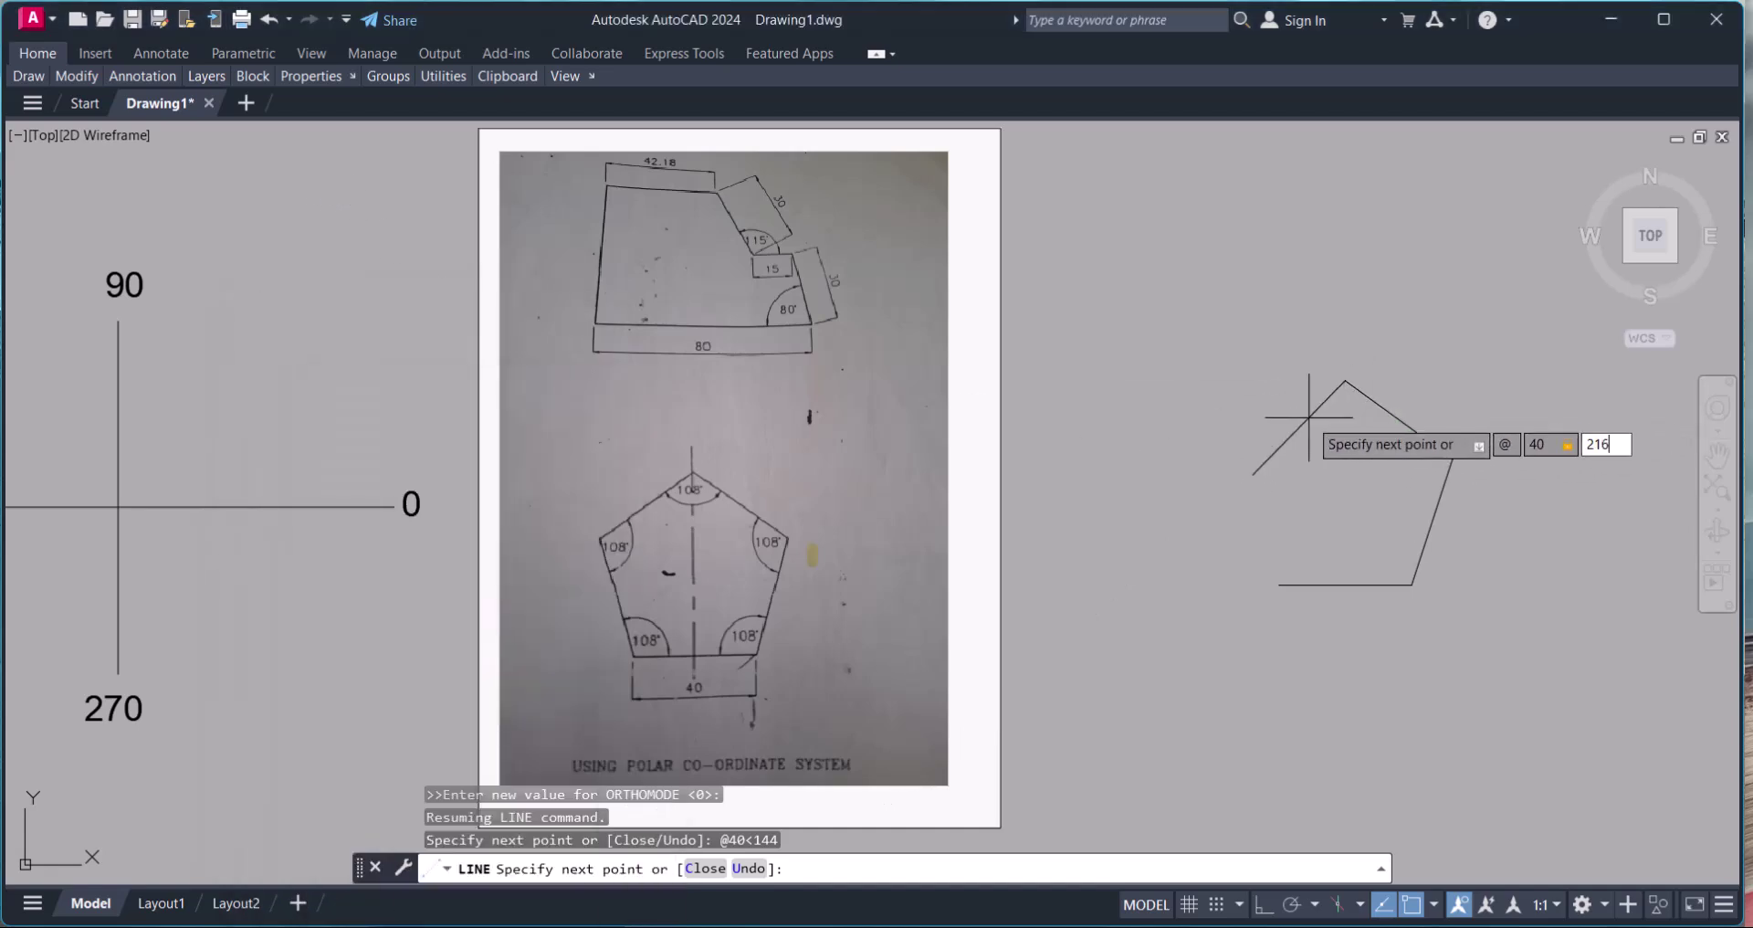
key(Return)
Check the fifth side's direction against the reference cross and enter a relative length of 40 for it from the left vertex
scroll(1278, 530, down, 2)
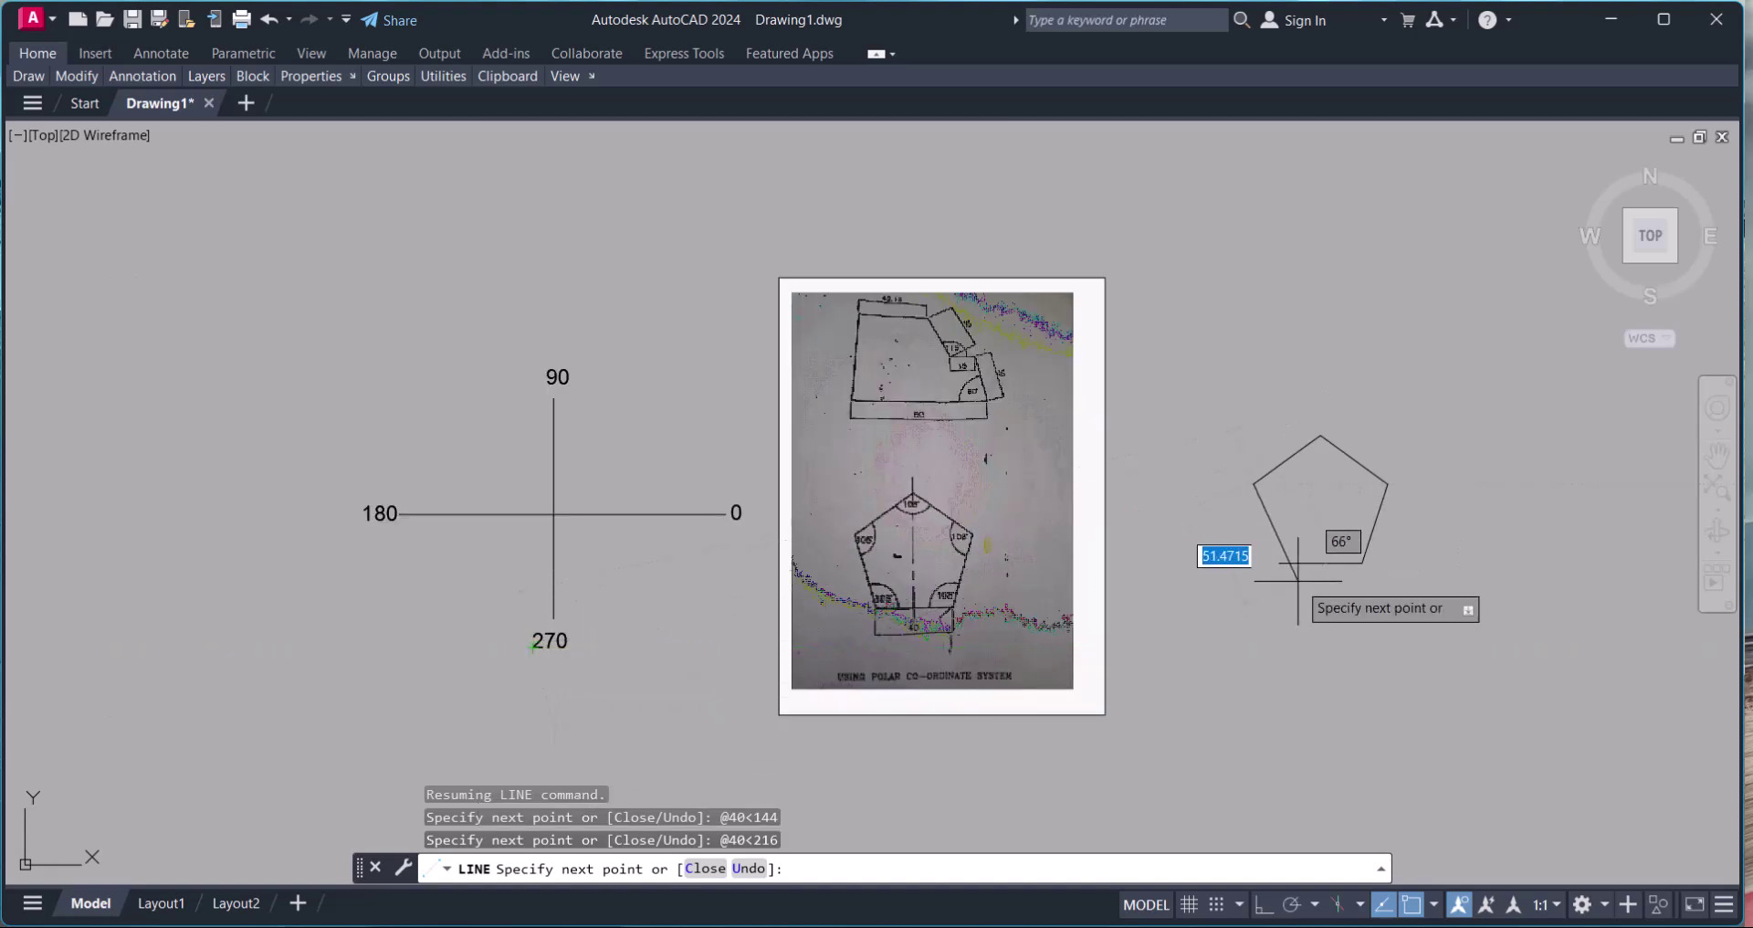
scroll(1287, 552, up, 2)
scroll(1290, 554, down, 2)
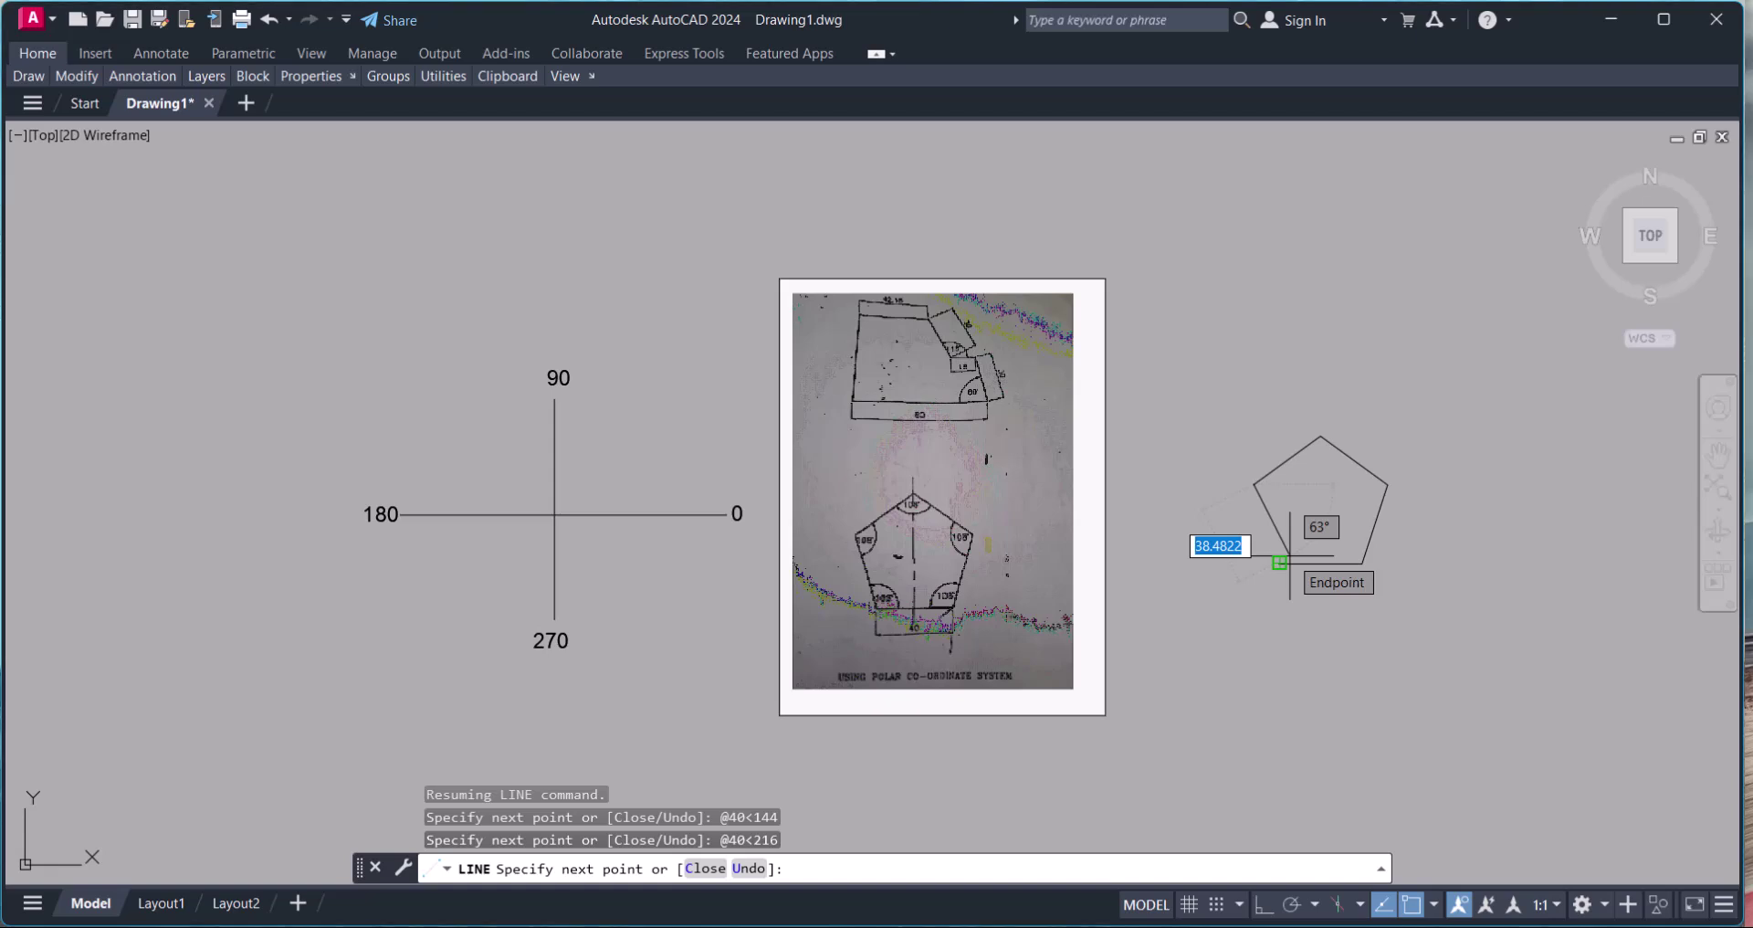
scroll(1285, 555, up, 4)
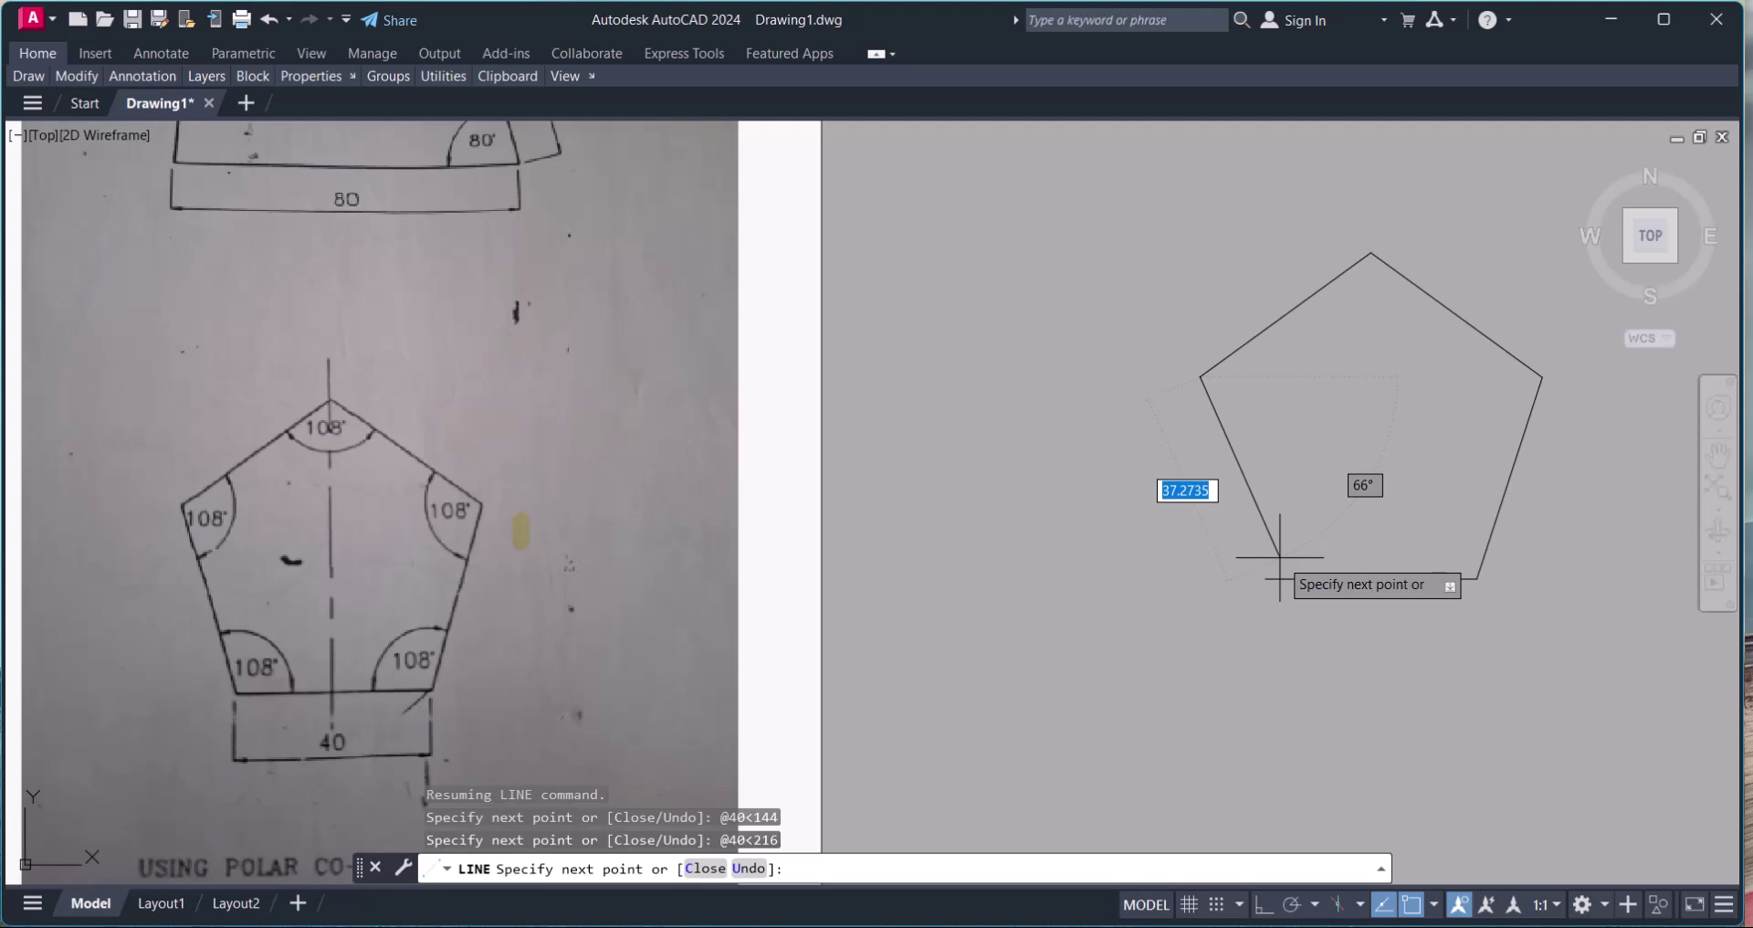
text(@270)
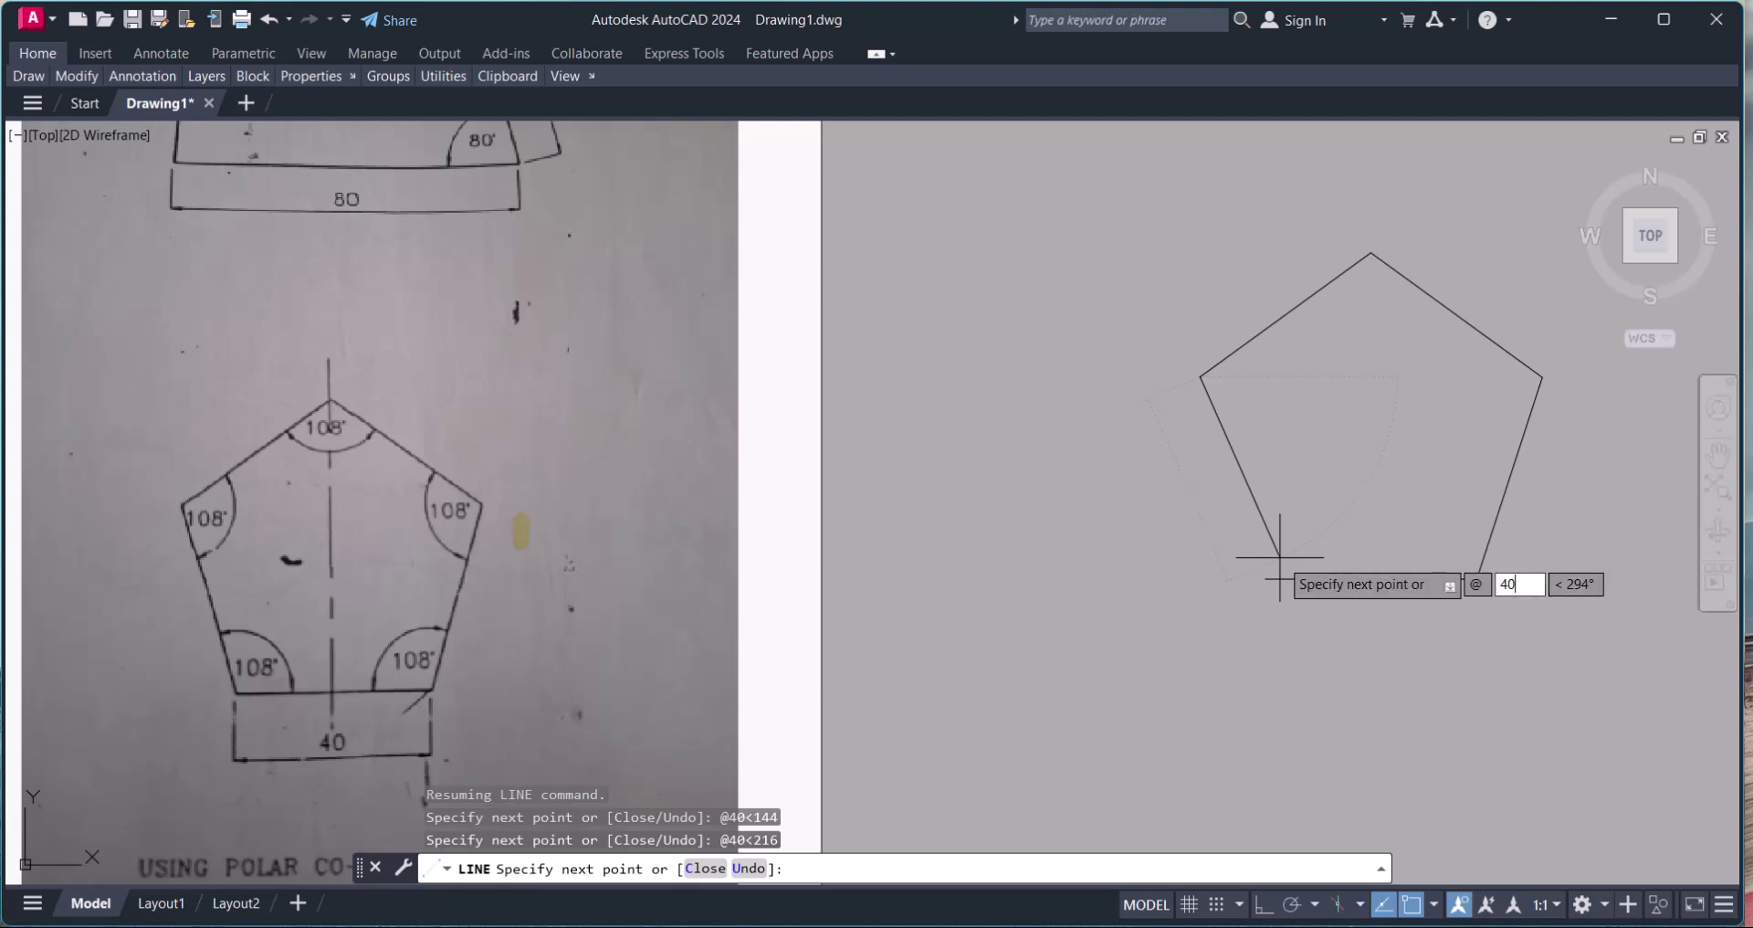
key(Tab)
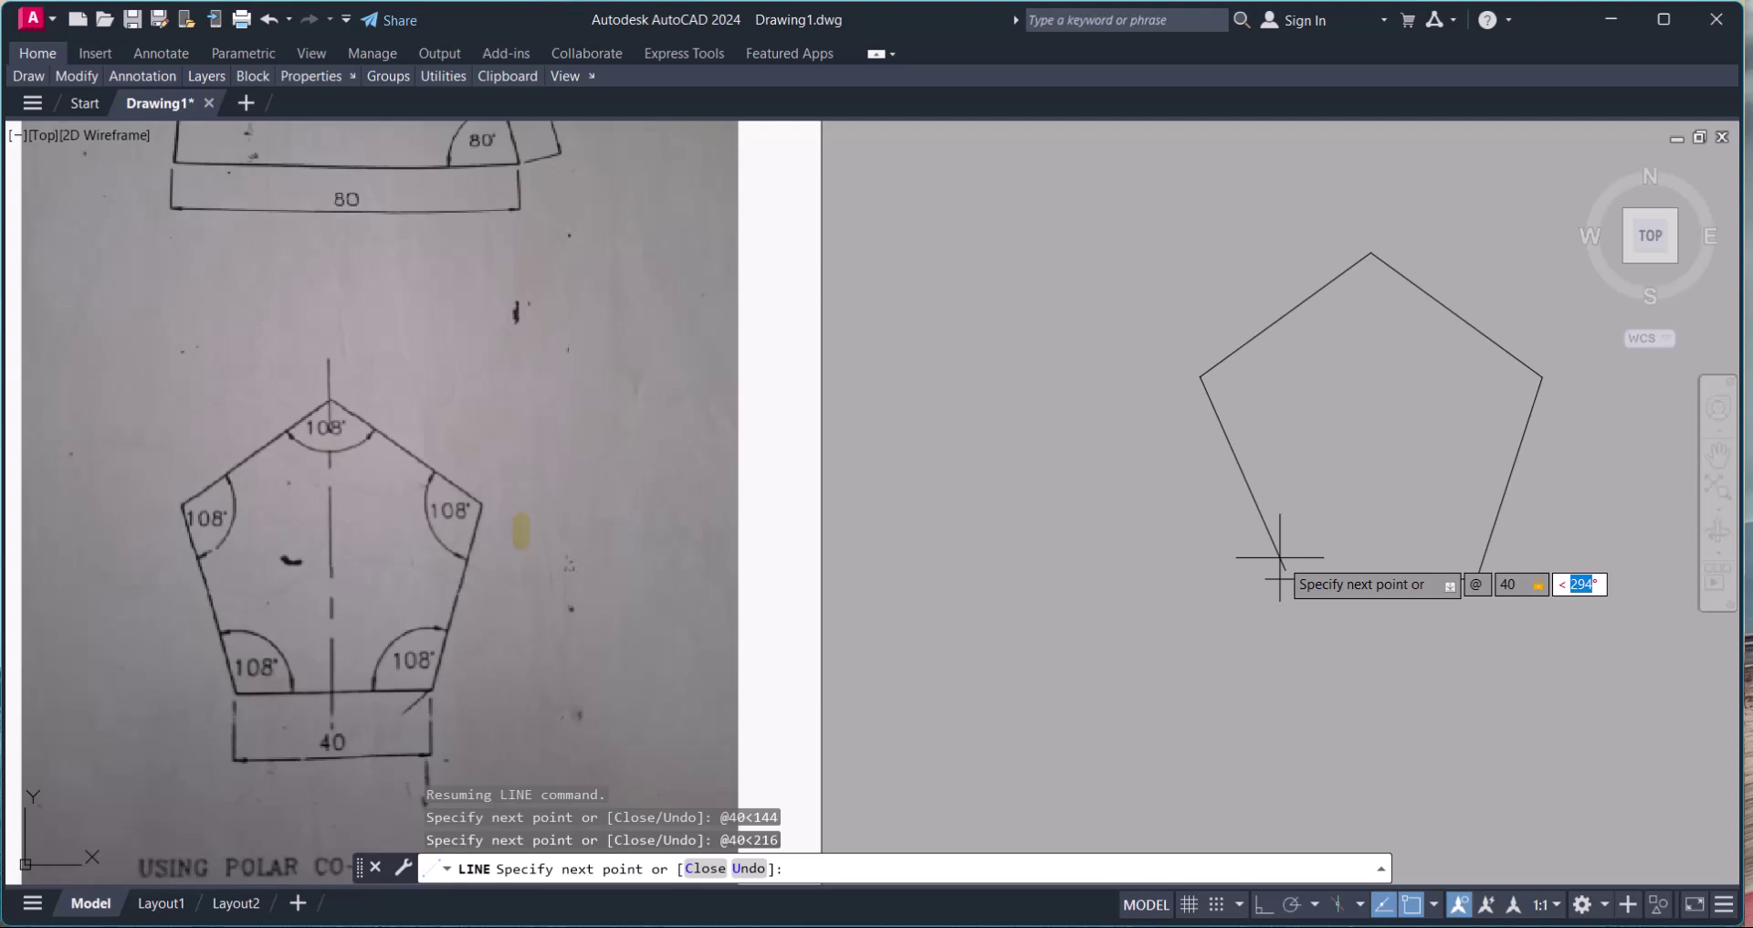
Switch to Calculator, compute 270 + 18 for the fifth side's angle, and minimize it to return to AutoCAD
key(alt+Tab)
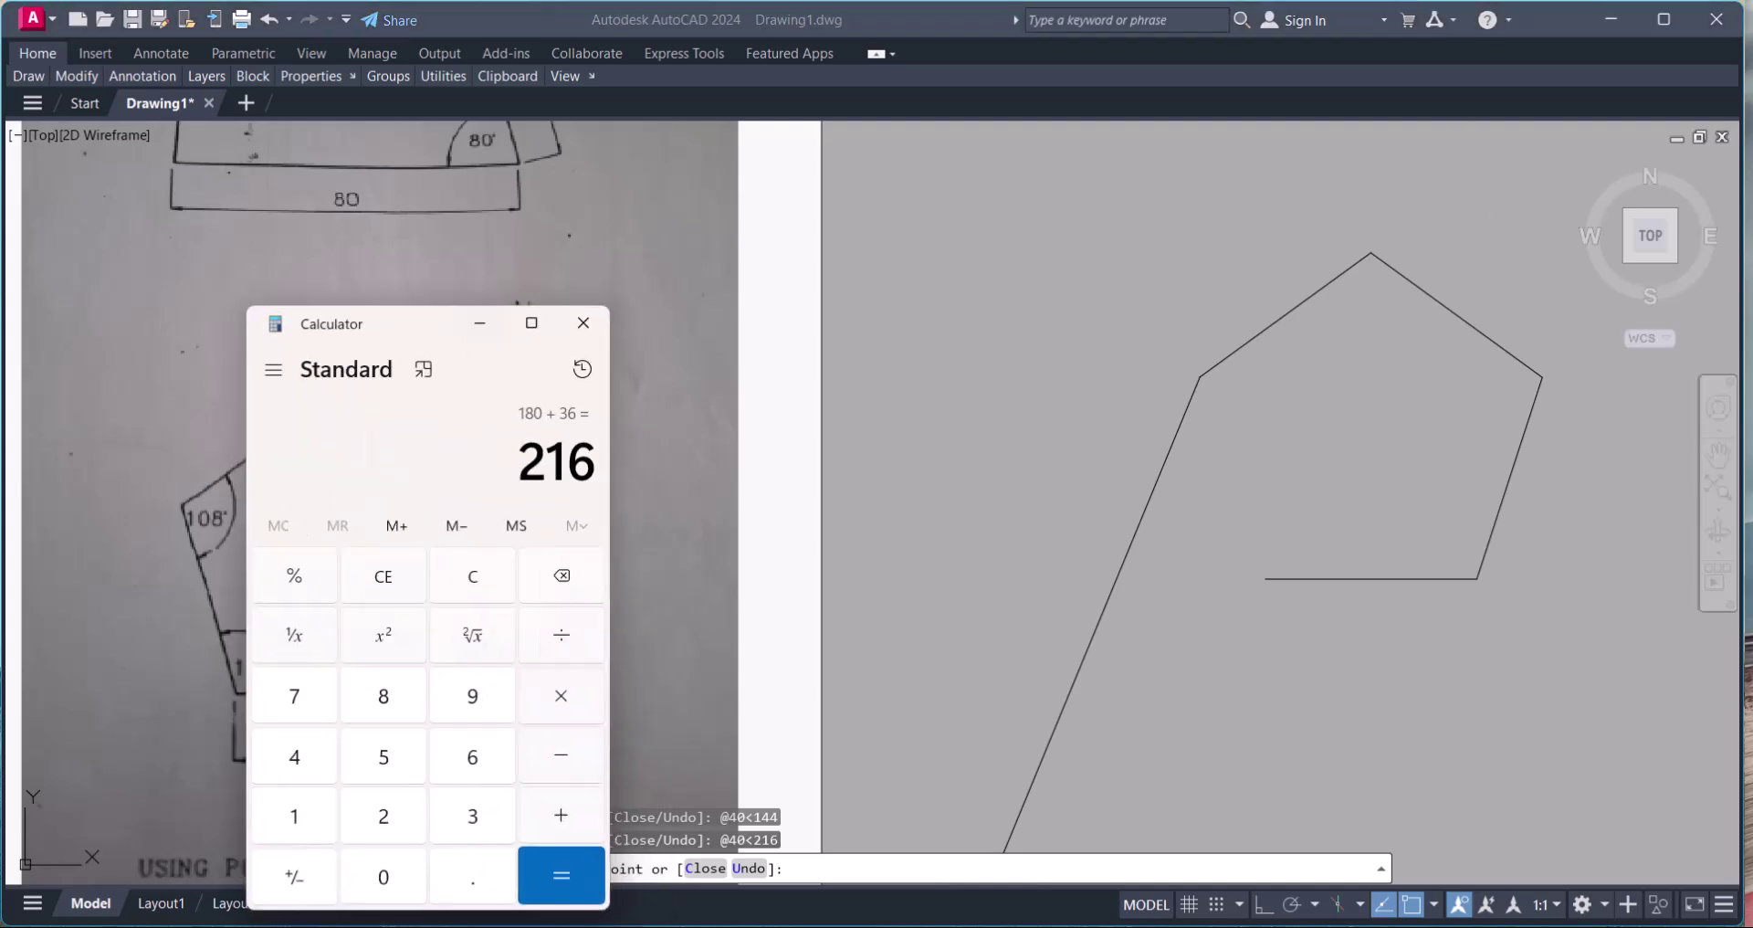
click(482, 588)
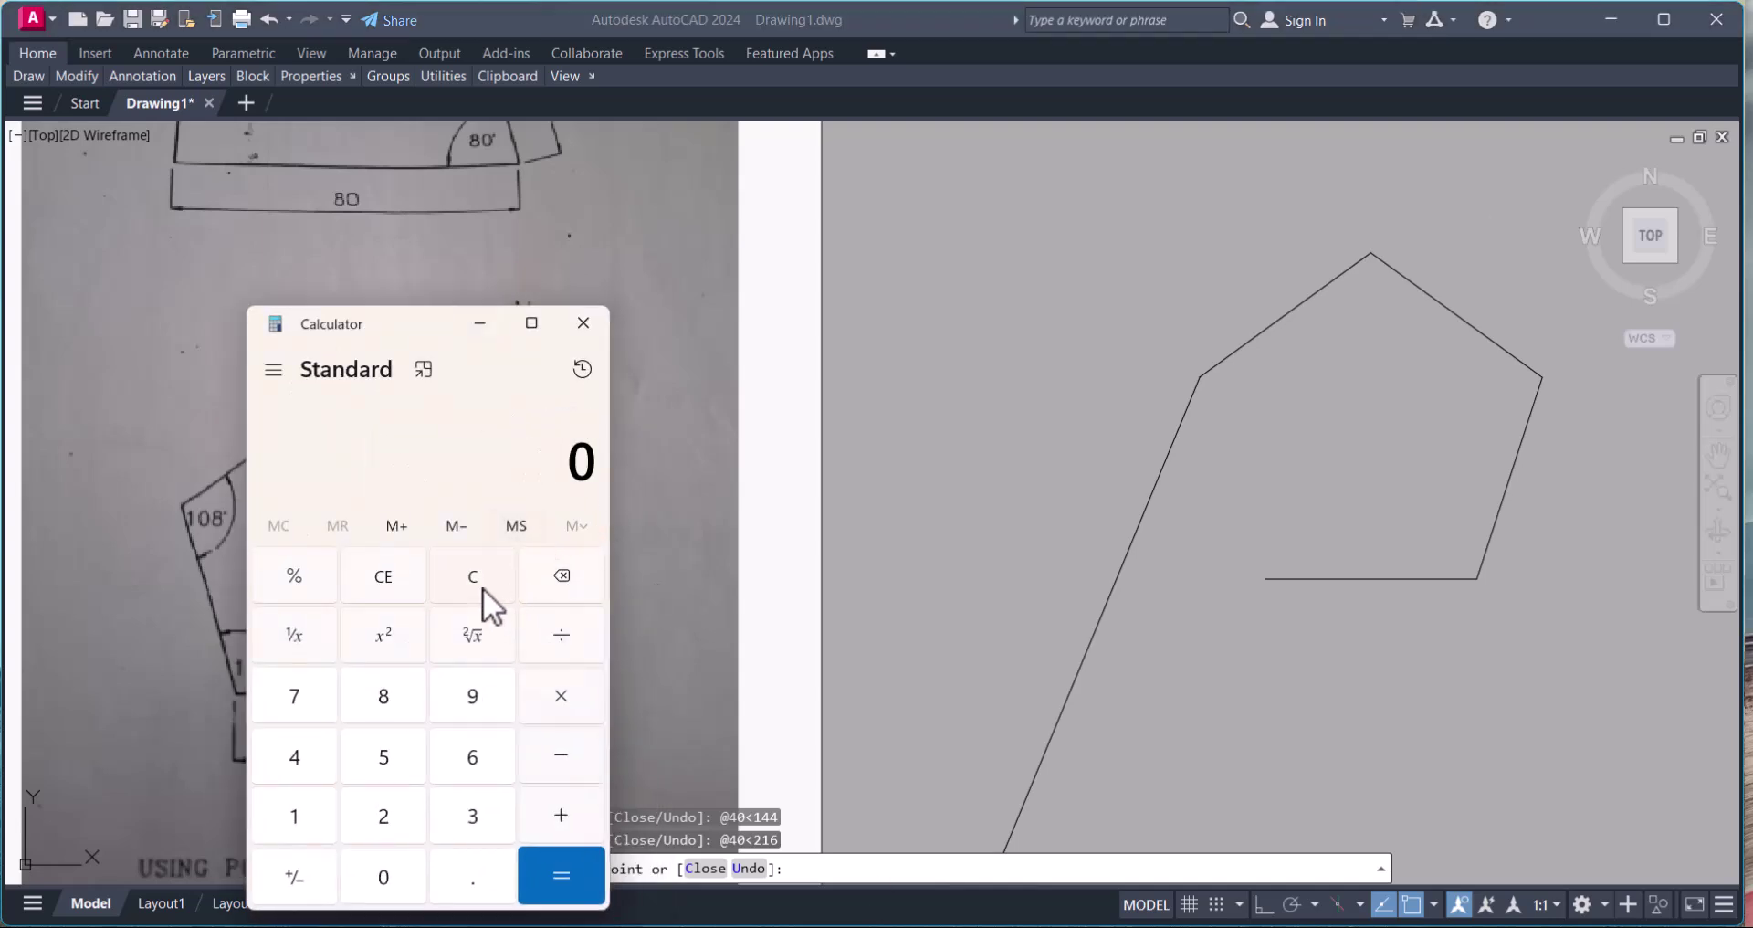
text(270 + 18)
key(Return)
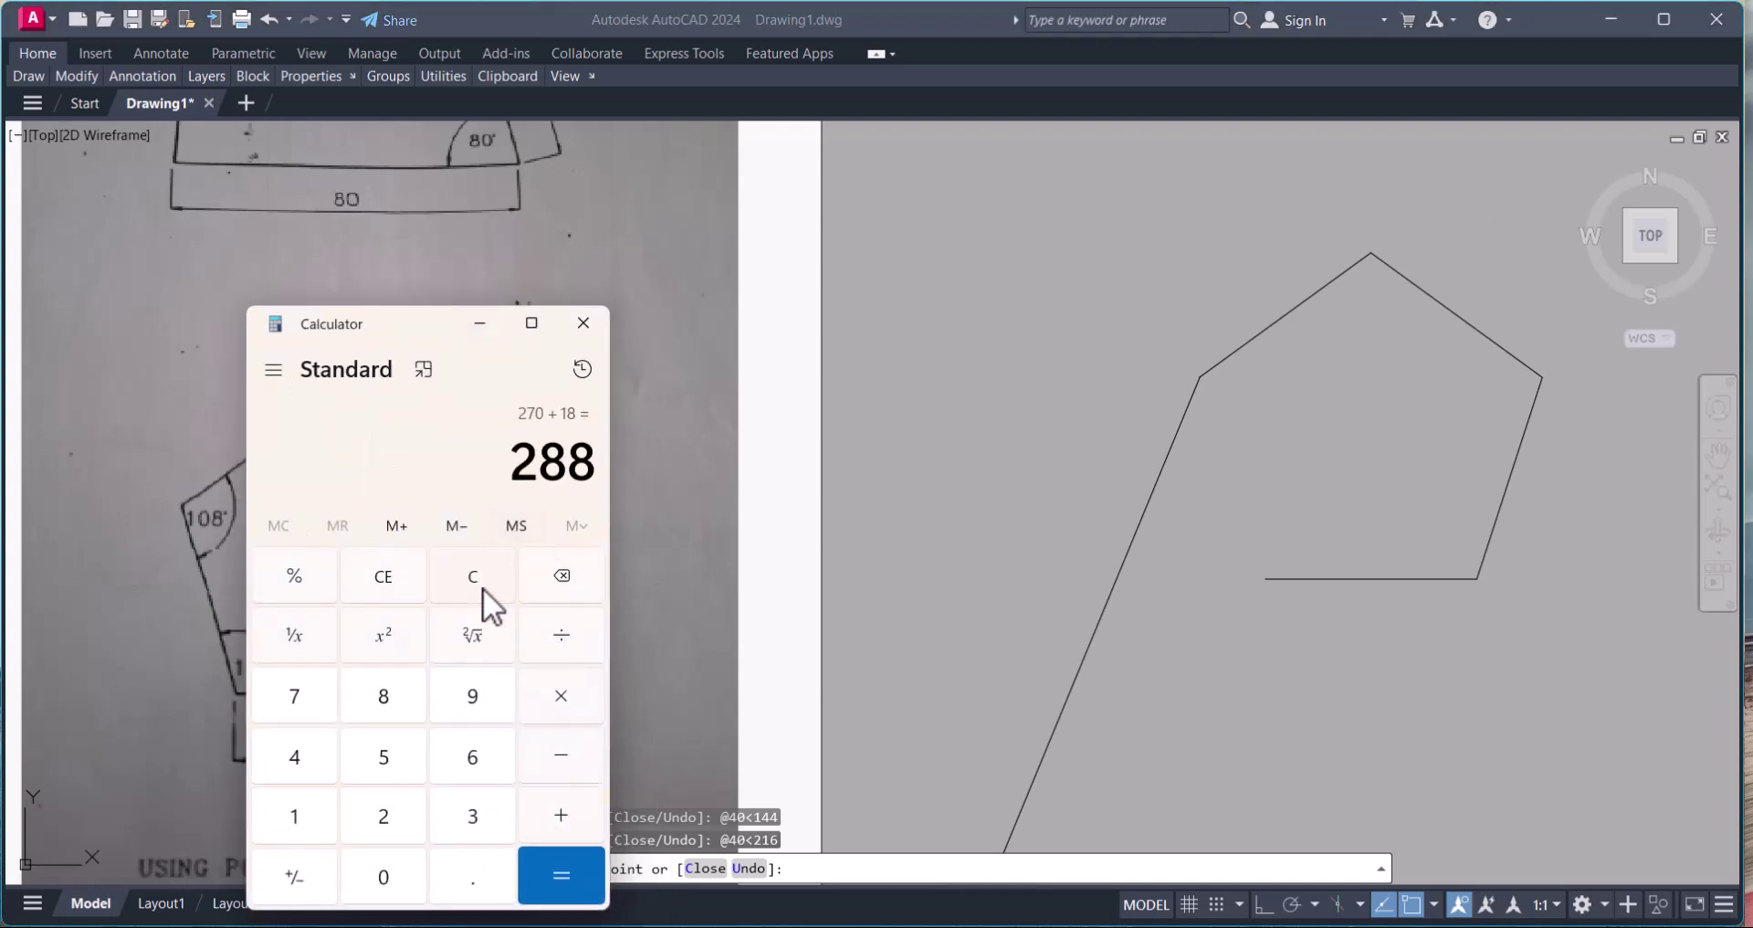
click(473, 325)
Close the pentagon by drawing its fifth side 40 long at 288°, and end the Line command
text(@40<2)
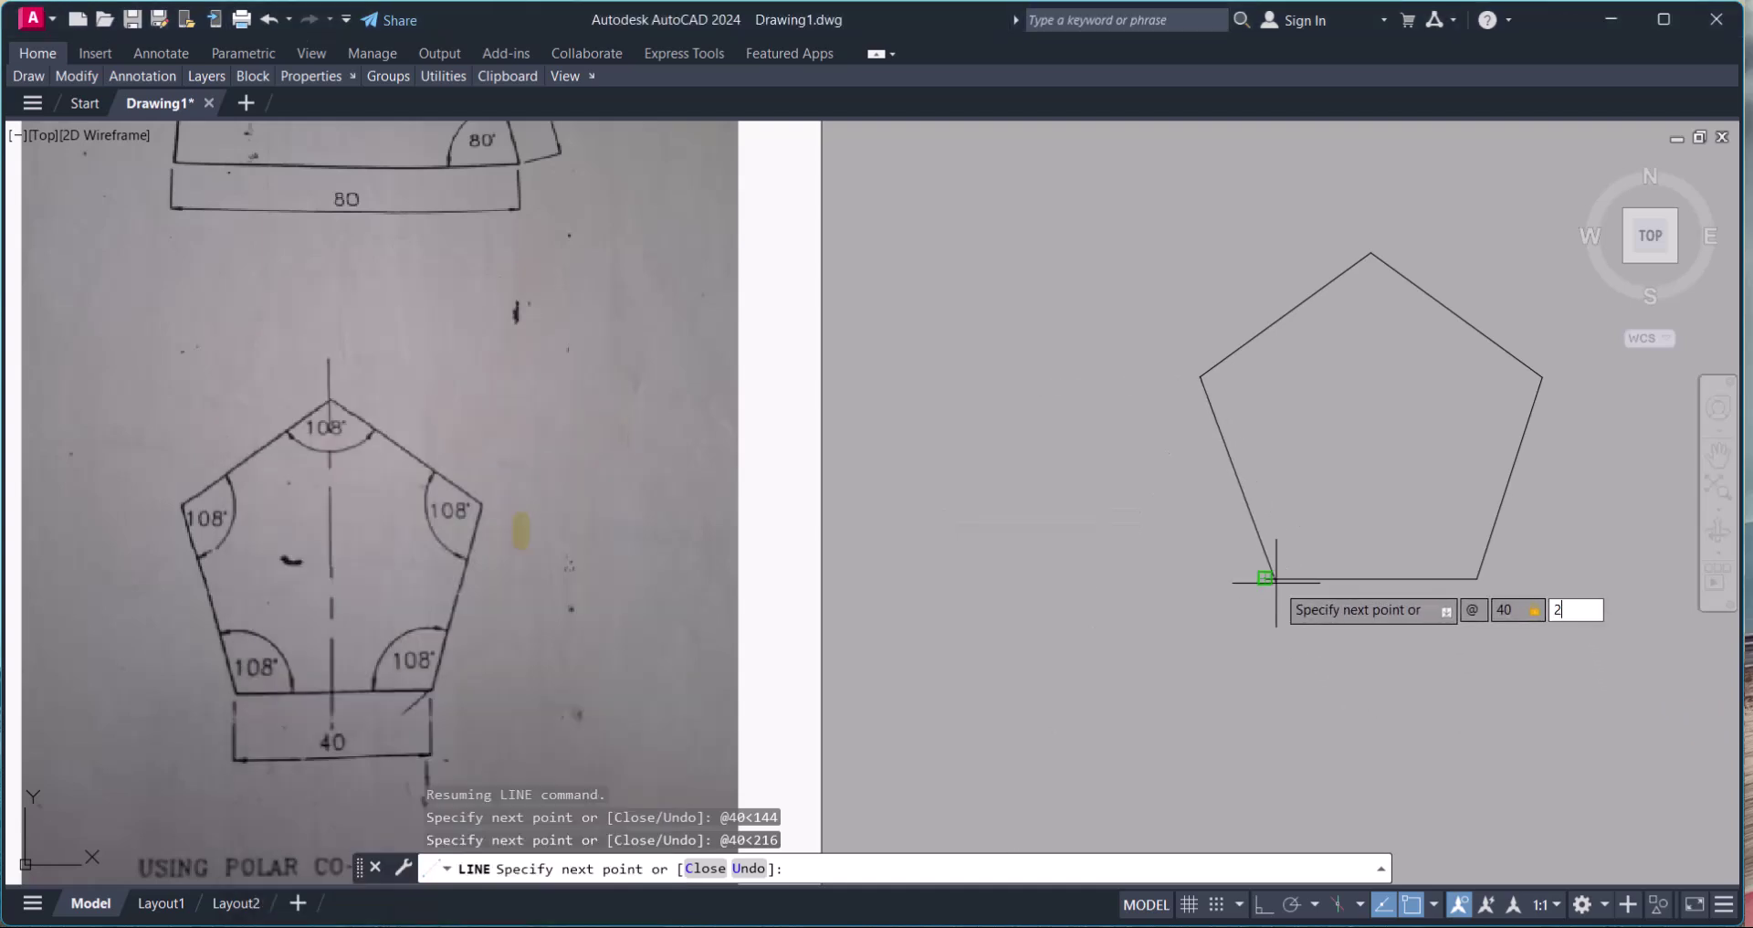
text(88)
key(Return)
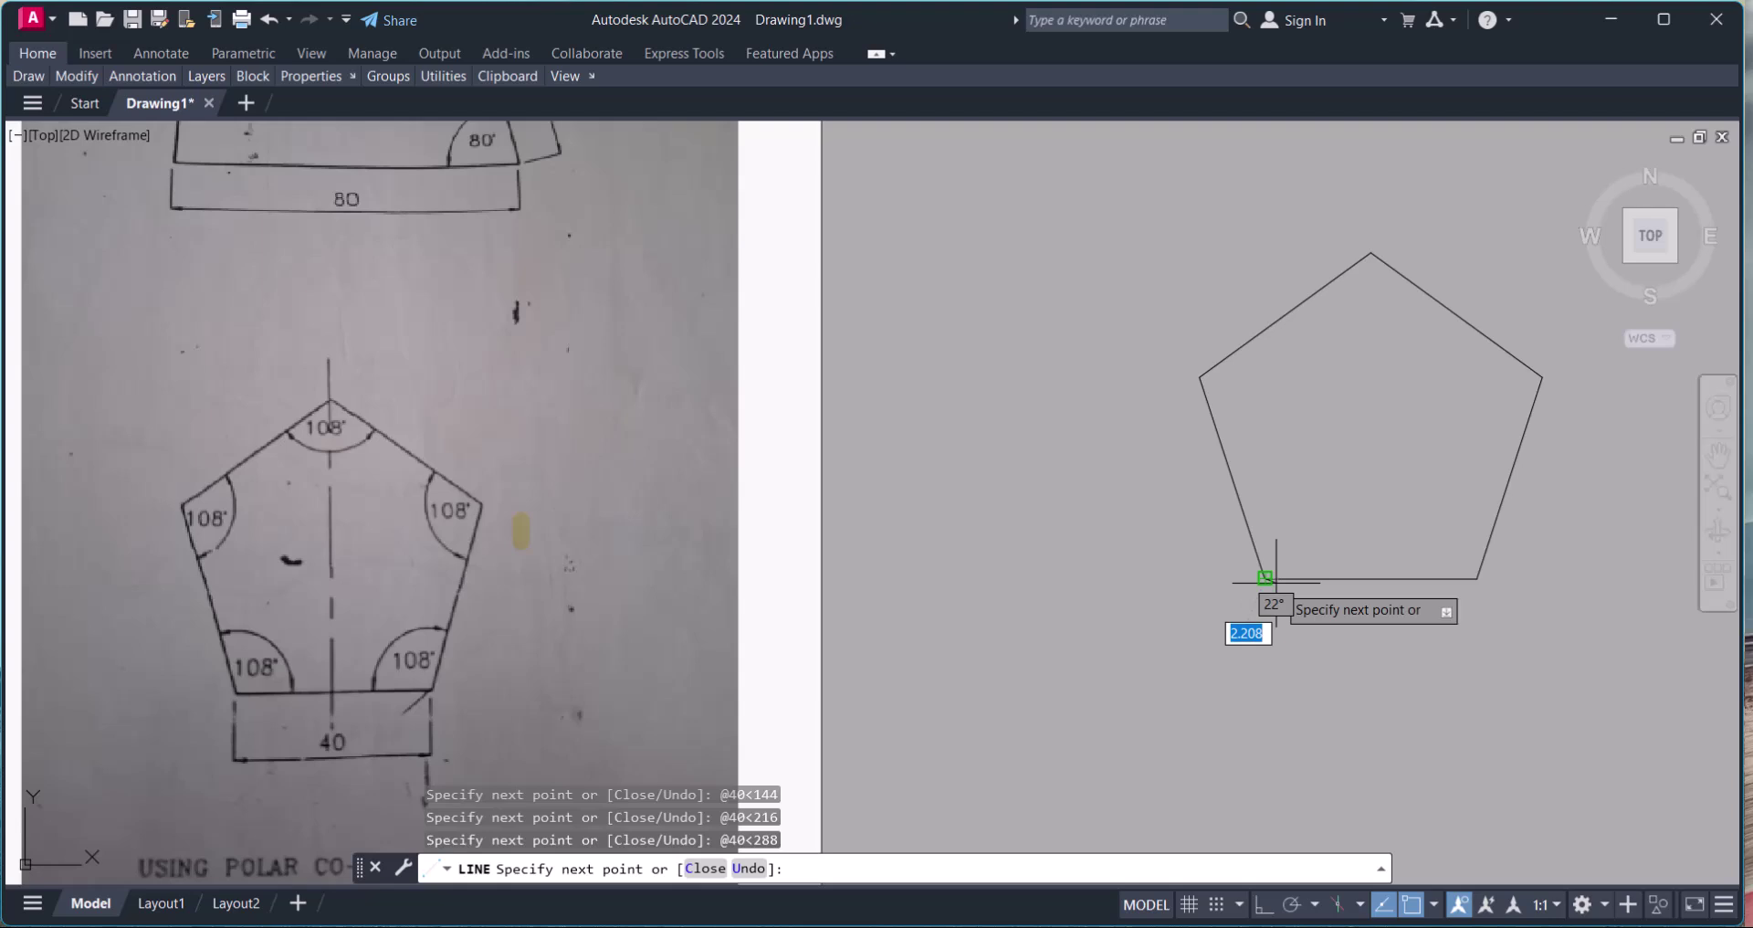
key(Escape)
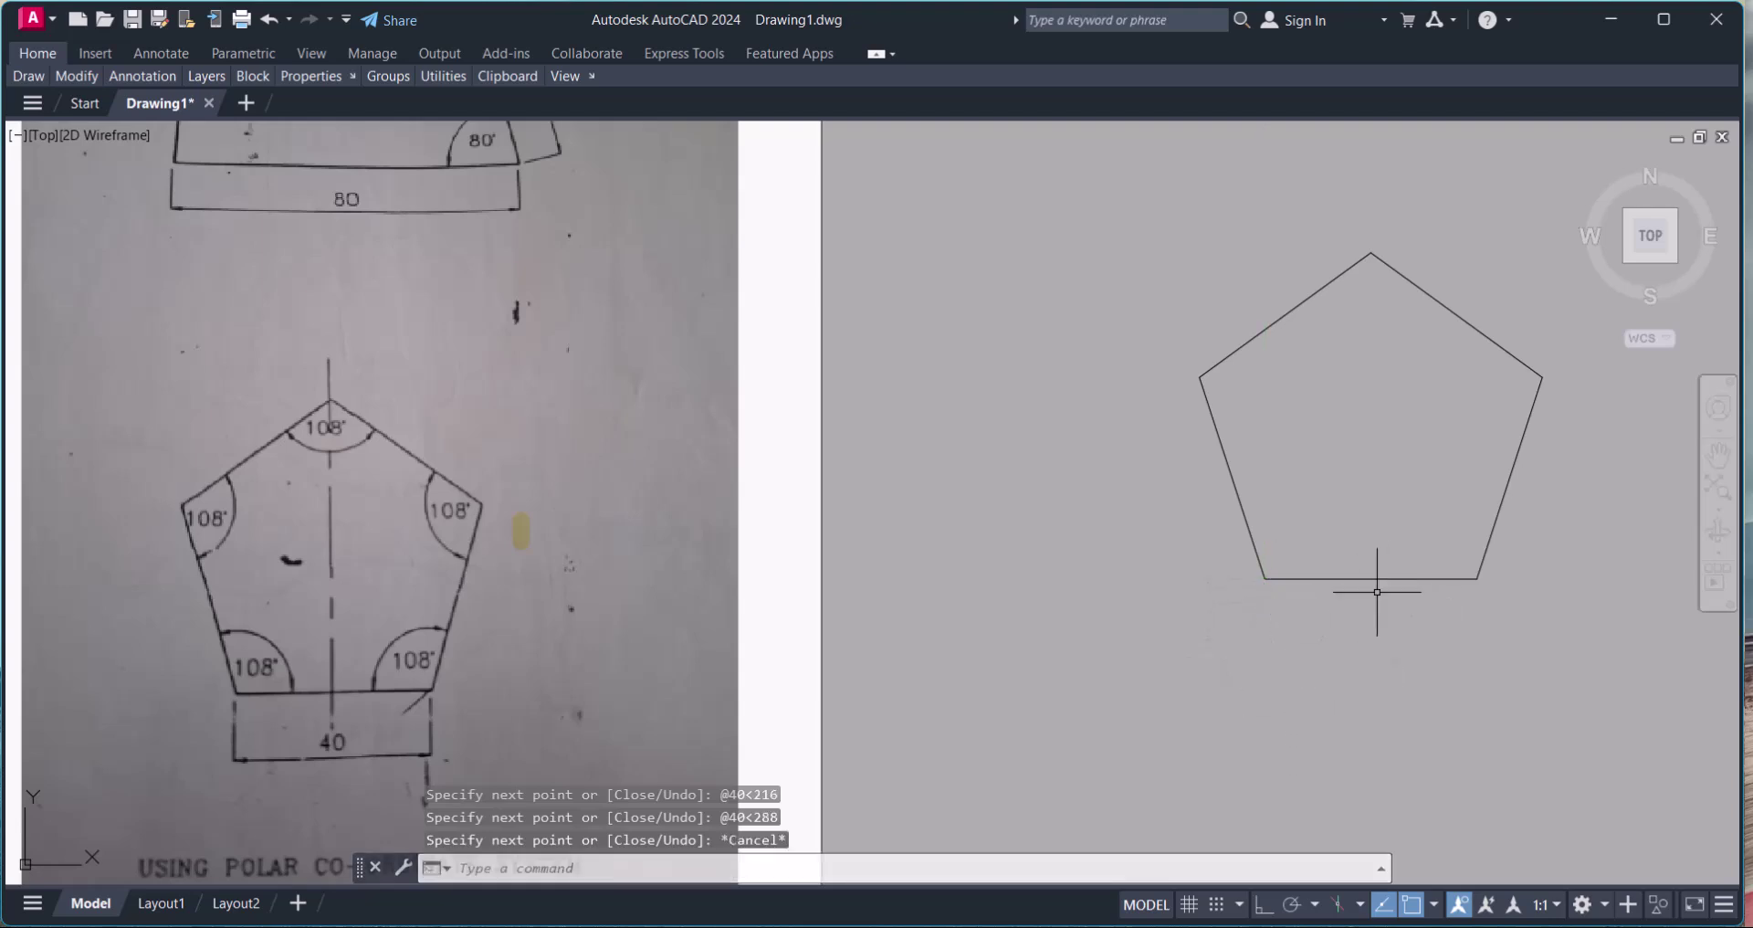
Add a horizontal dimension to the pentagon's base with DIMHORIZONTAL and place it below the base
middle_drag(1377, 592, 1319, 580)
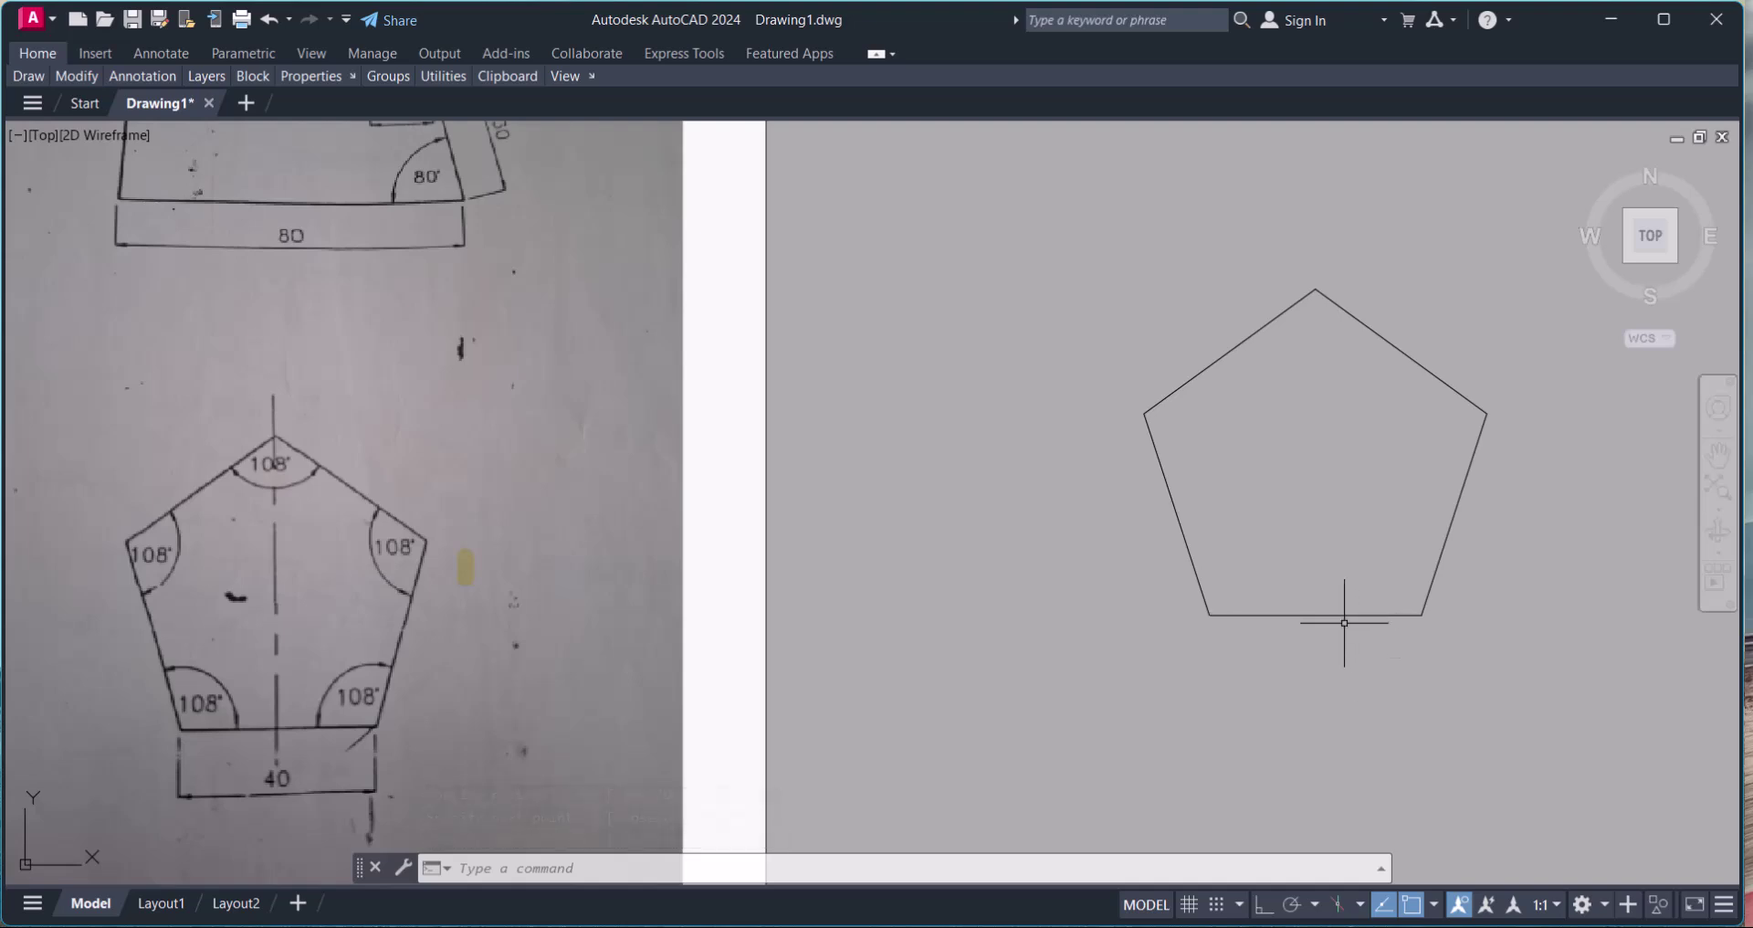
text(di)
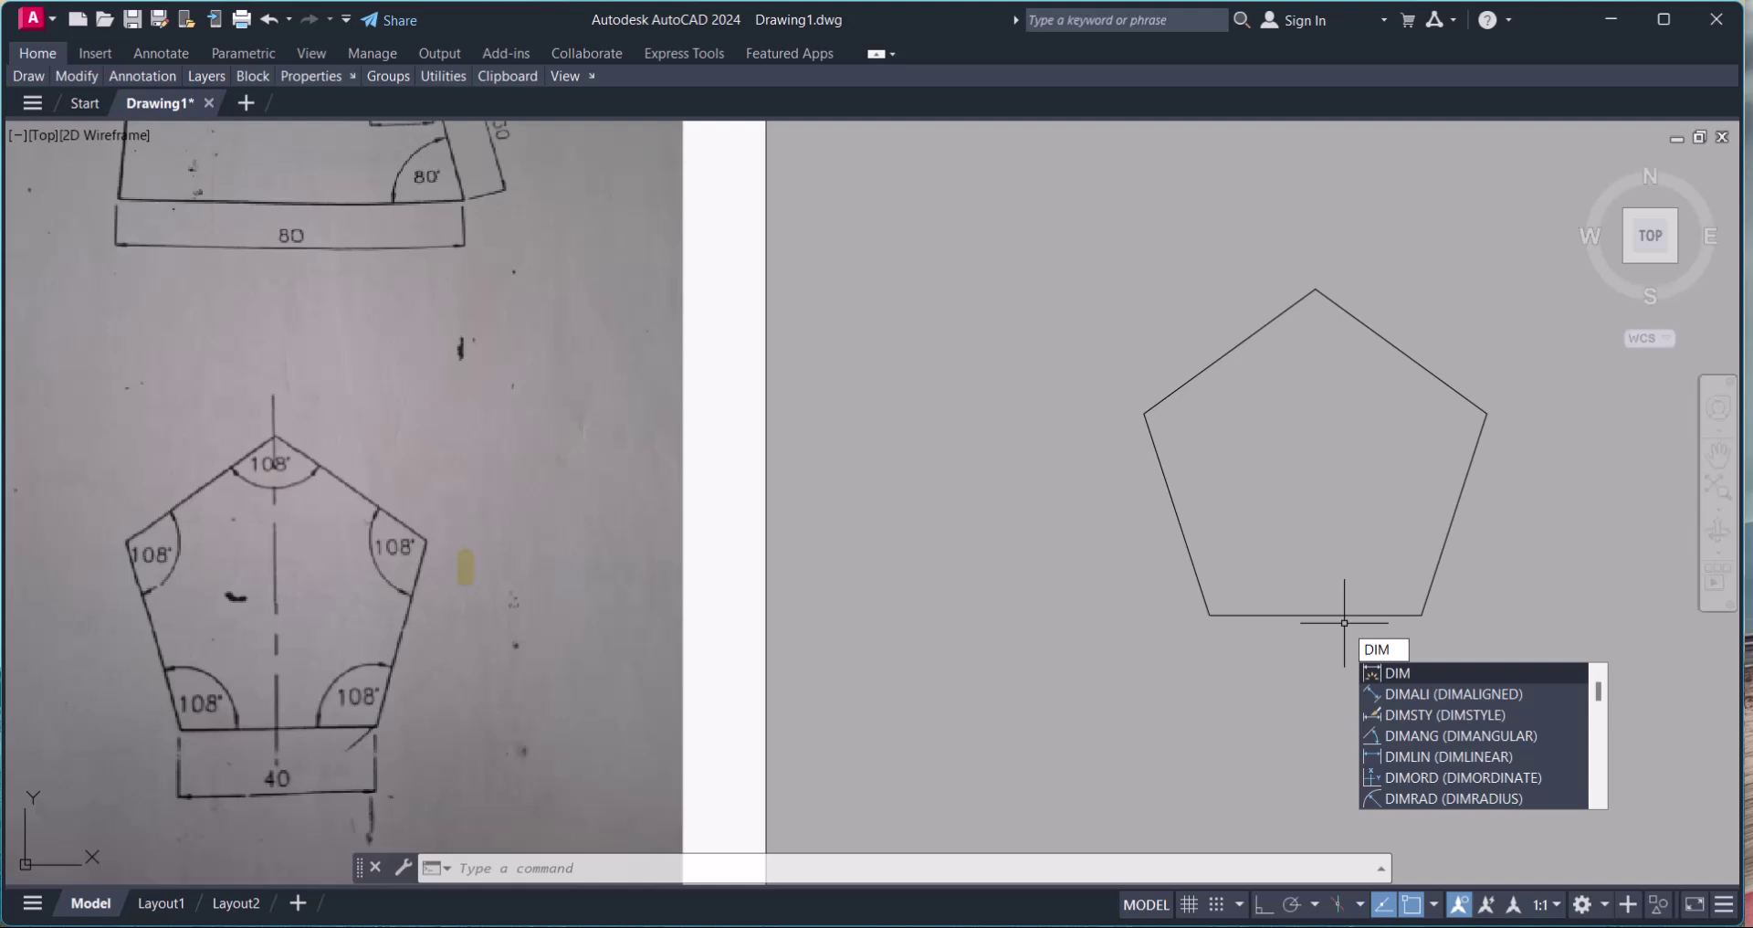
text(ho)
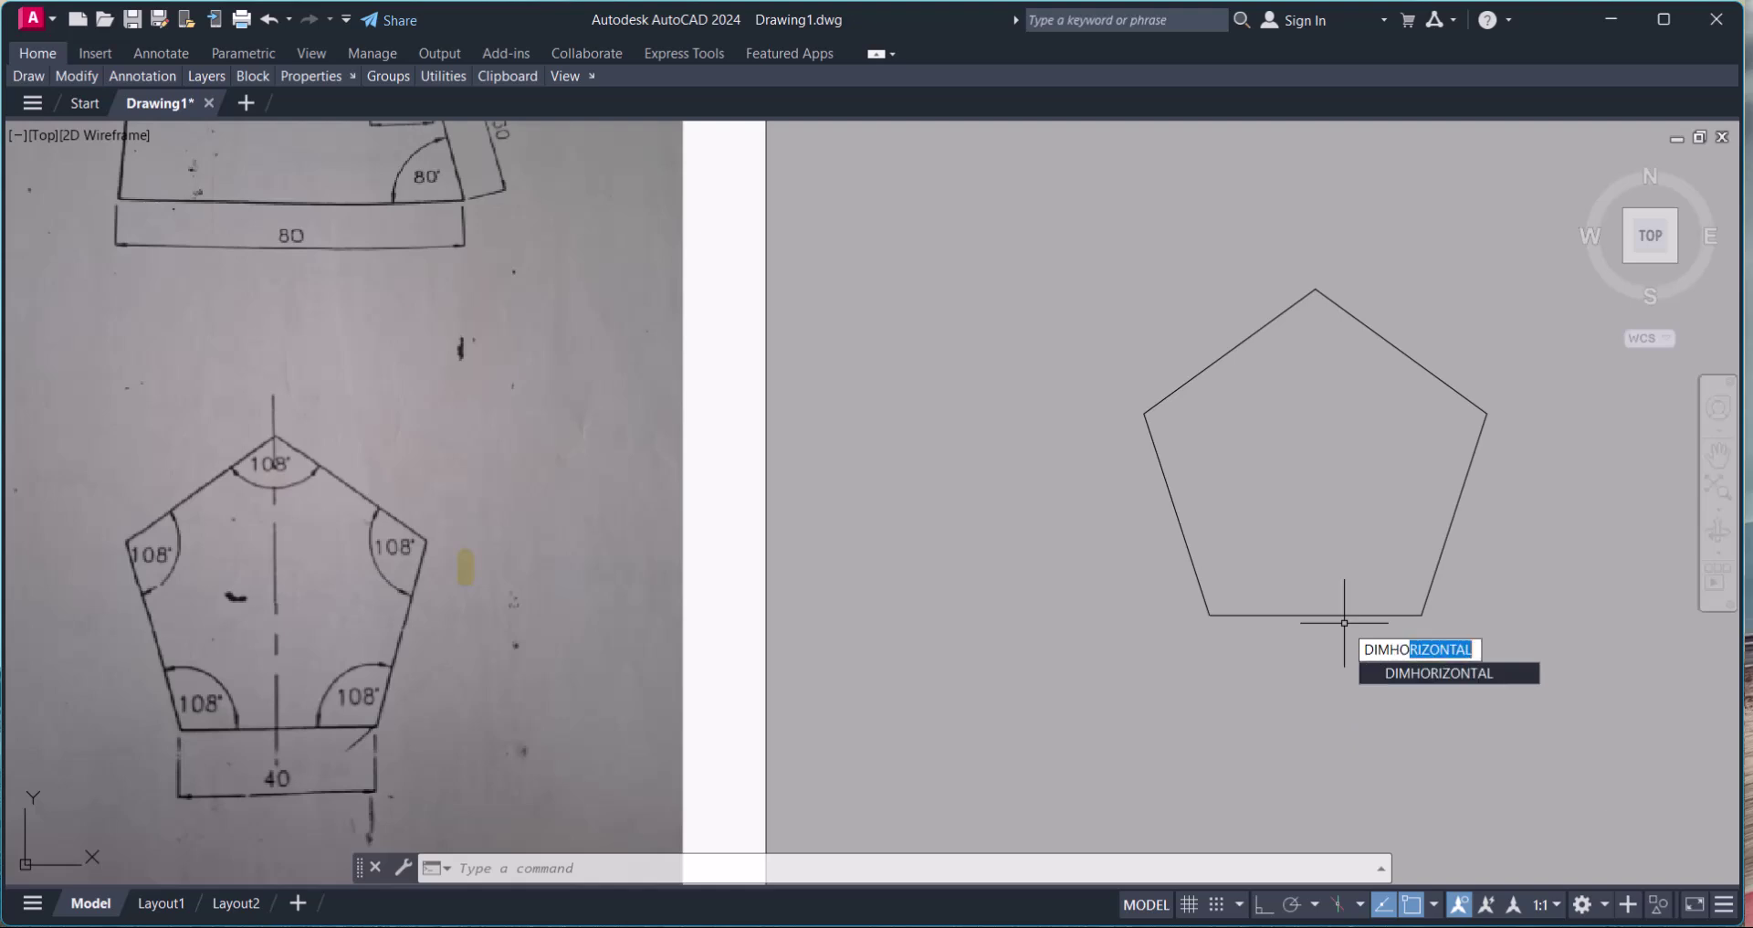
key(Return)
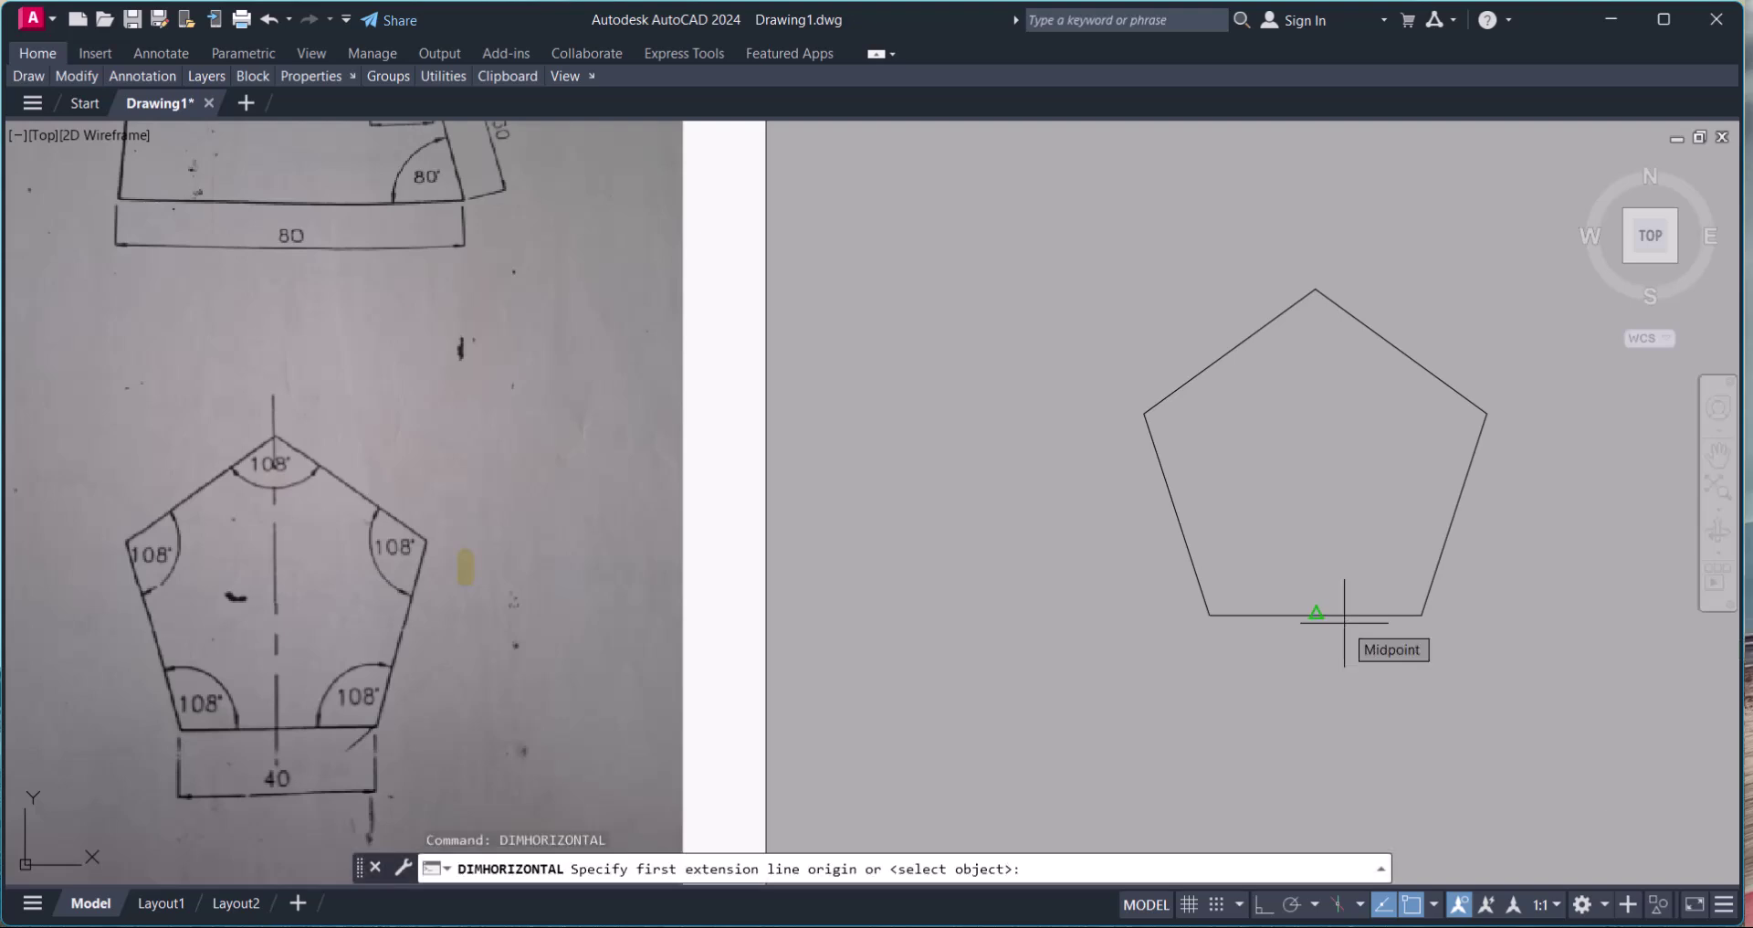
key(Return)
click(1335, 615)
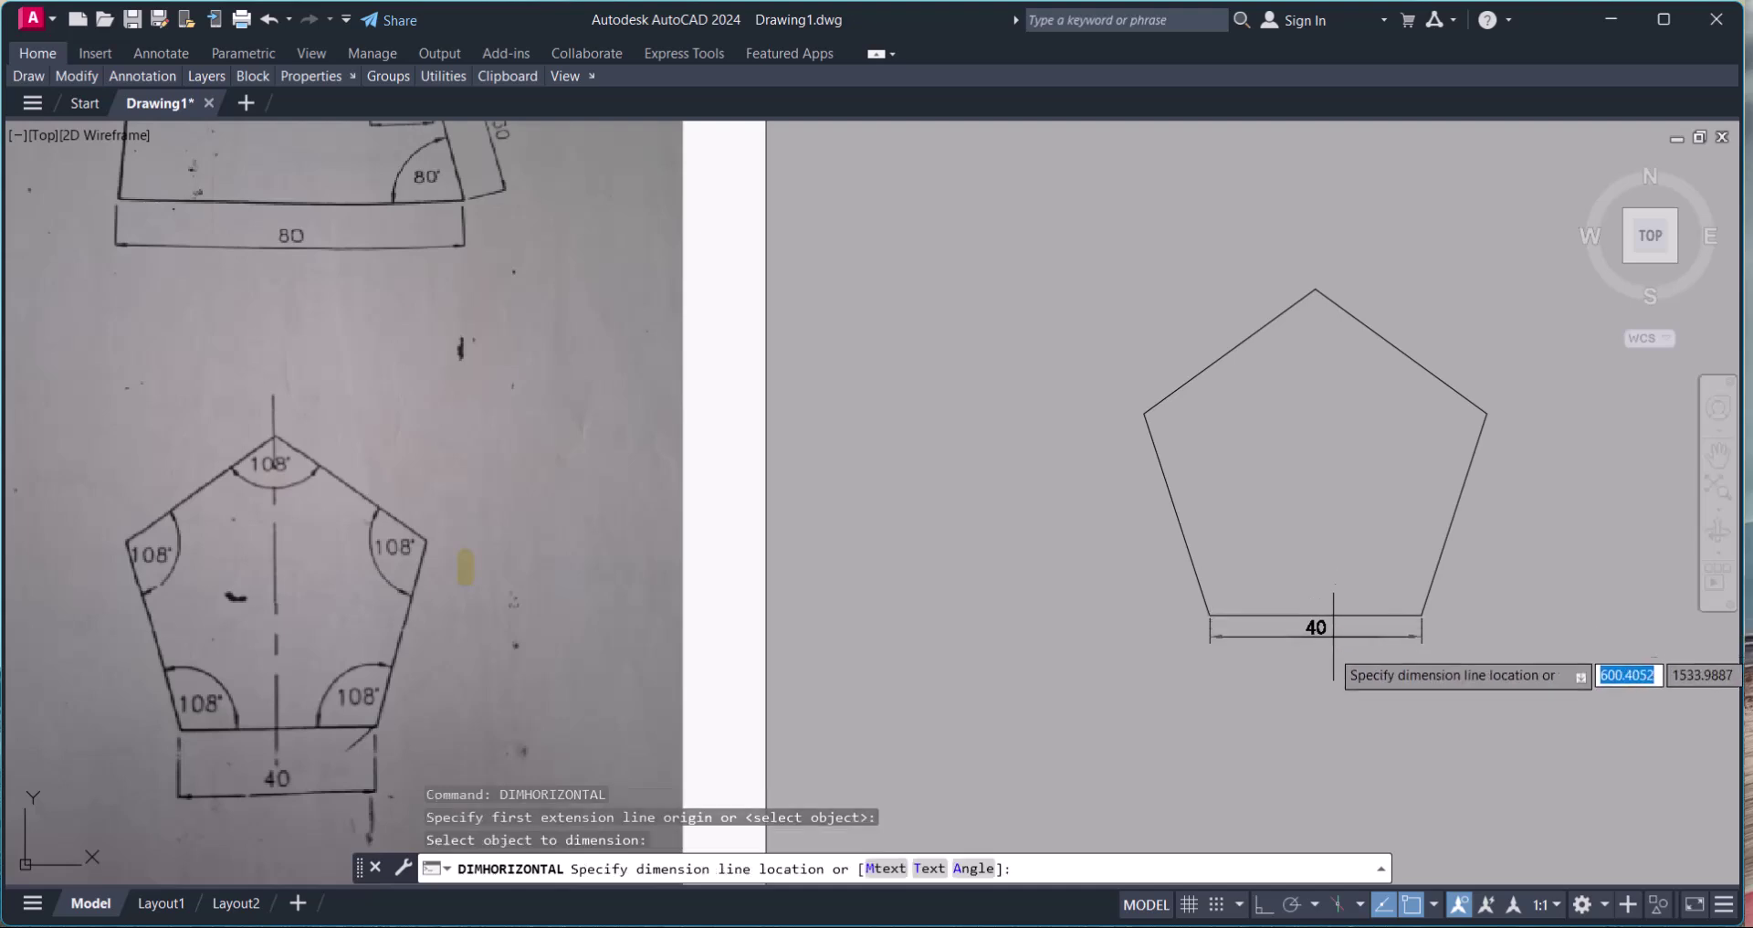
click(1326, 697)
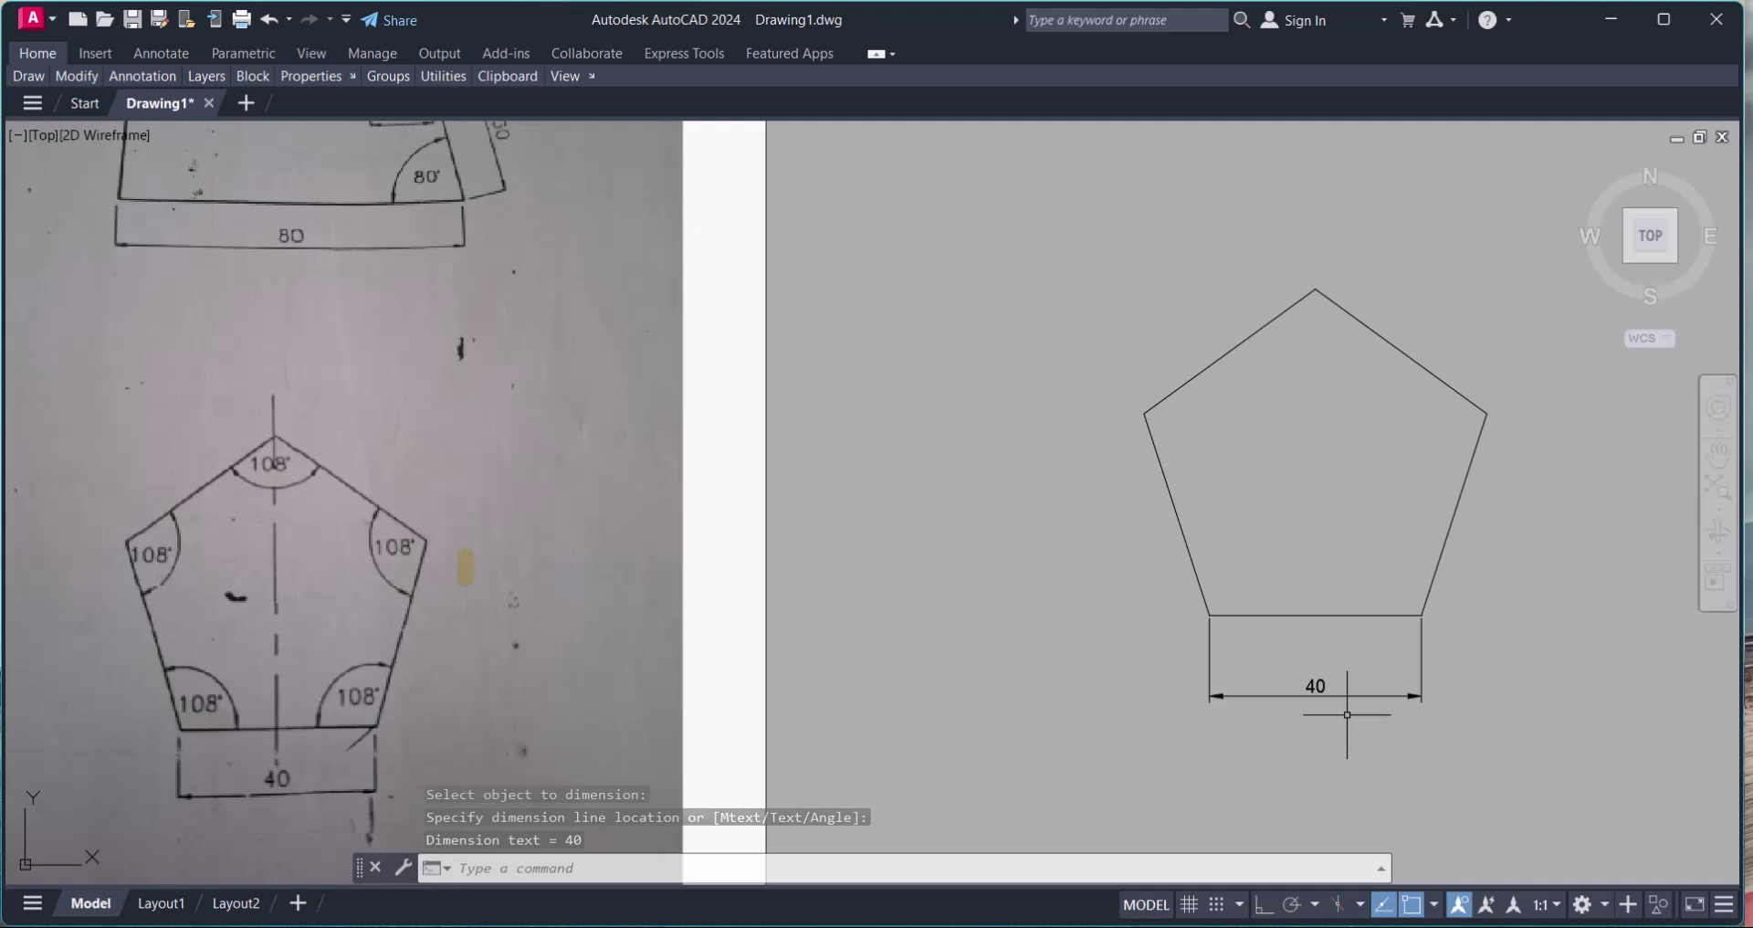
Add an angular dimension with DIMANGULAR inside the pentagon's lower-right corner, between the base and the adjoining side
text(da)
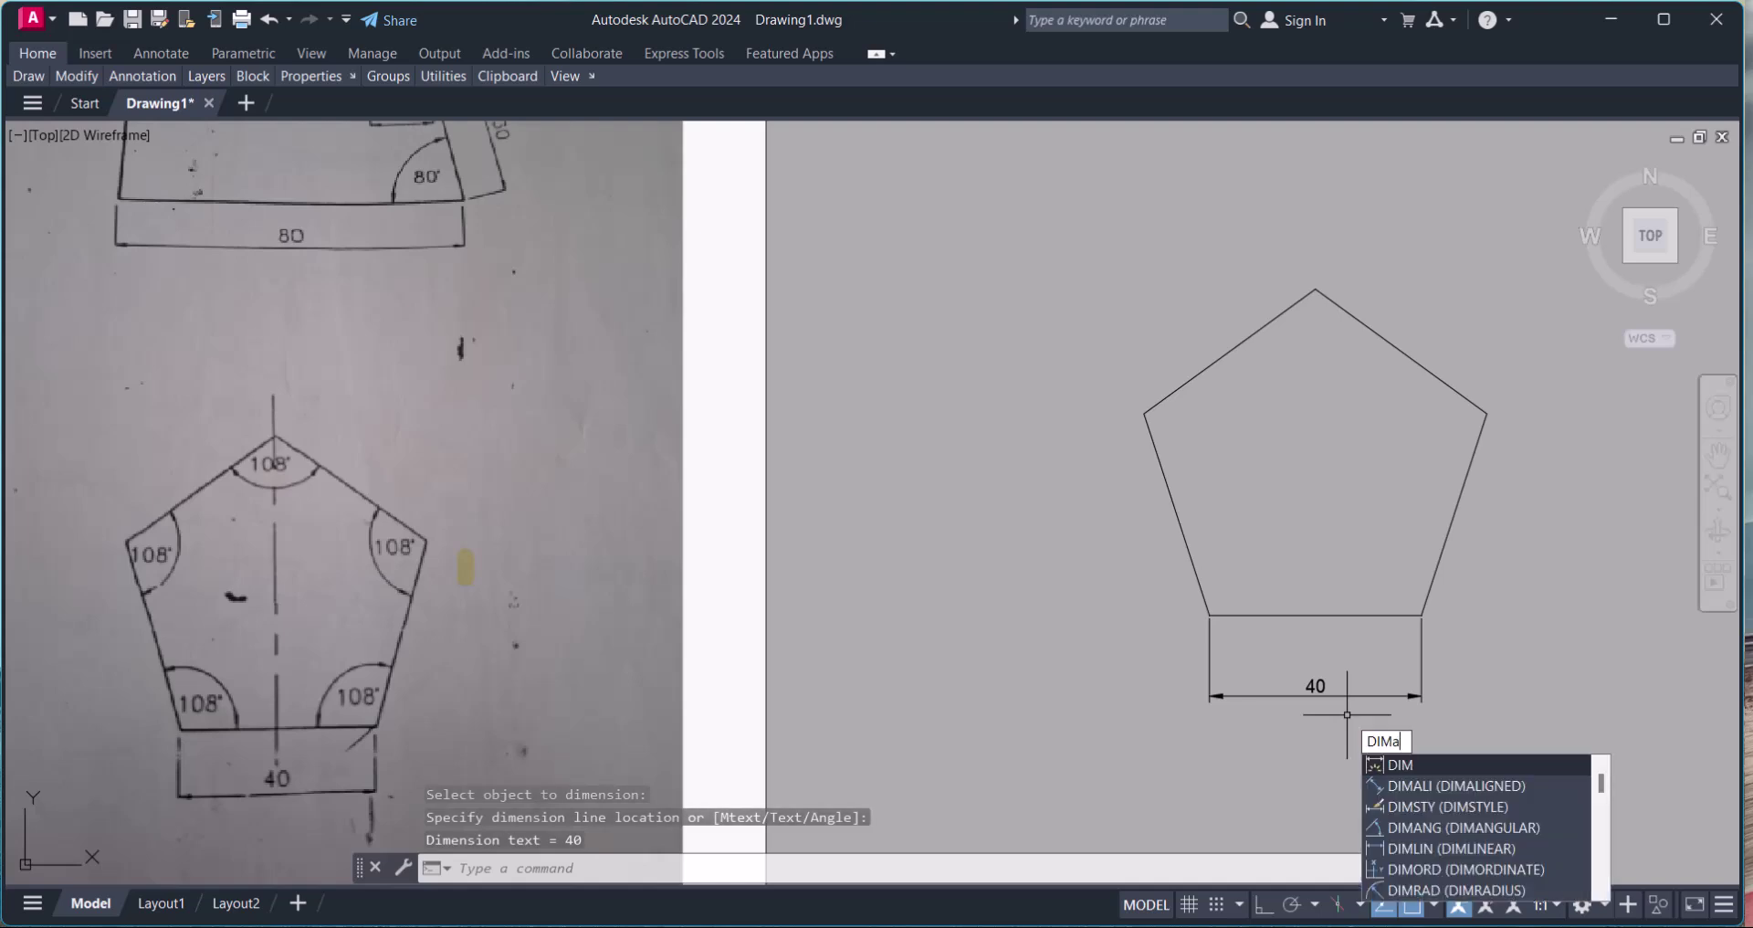
text(n)
key(Return)
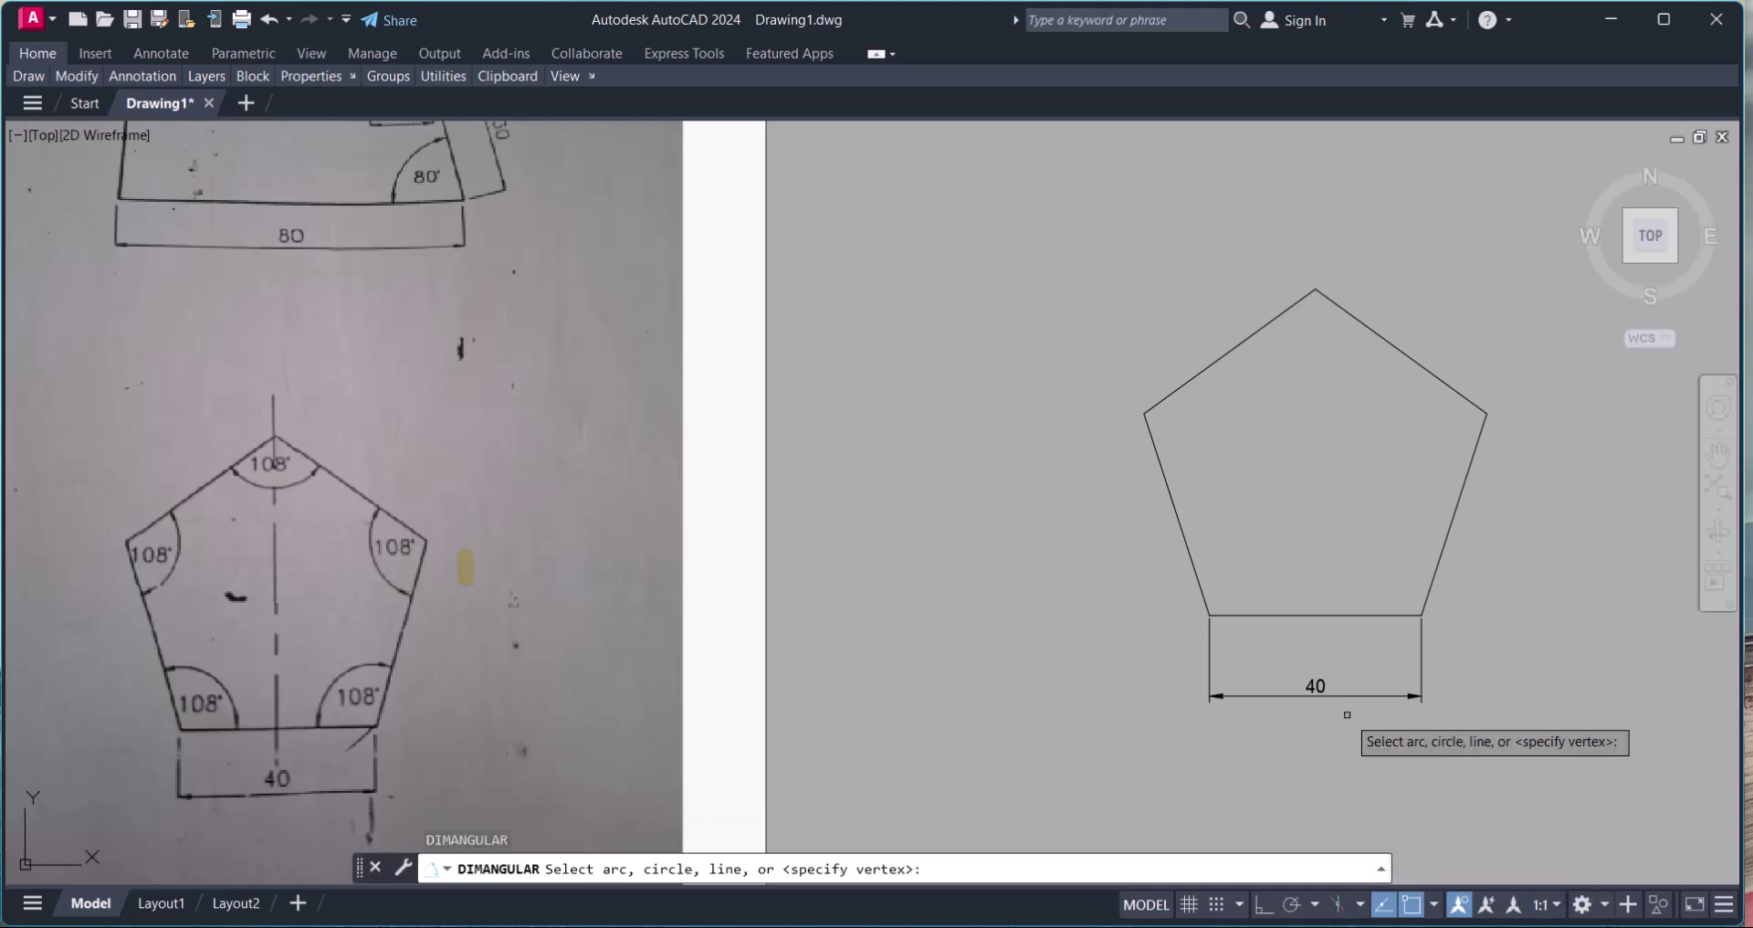
click(1399, 614)
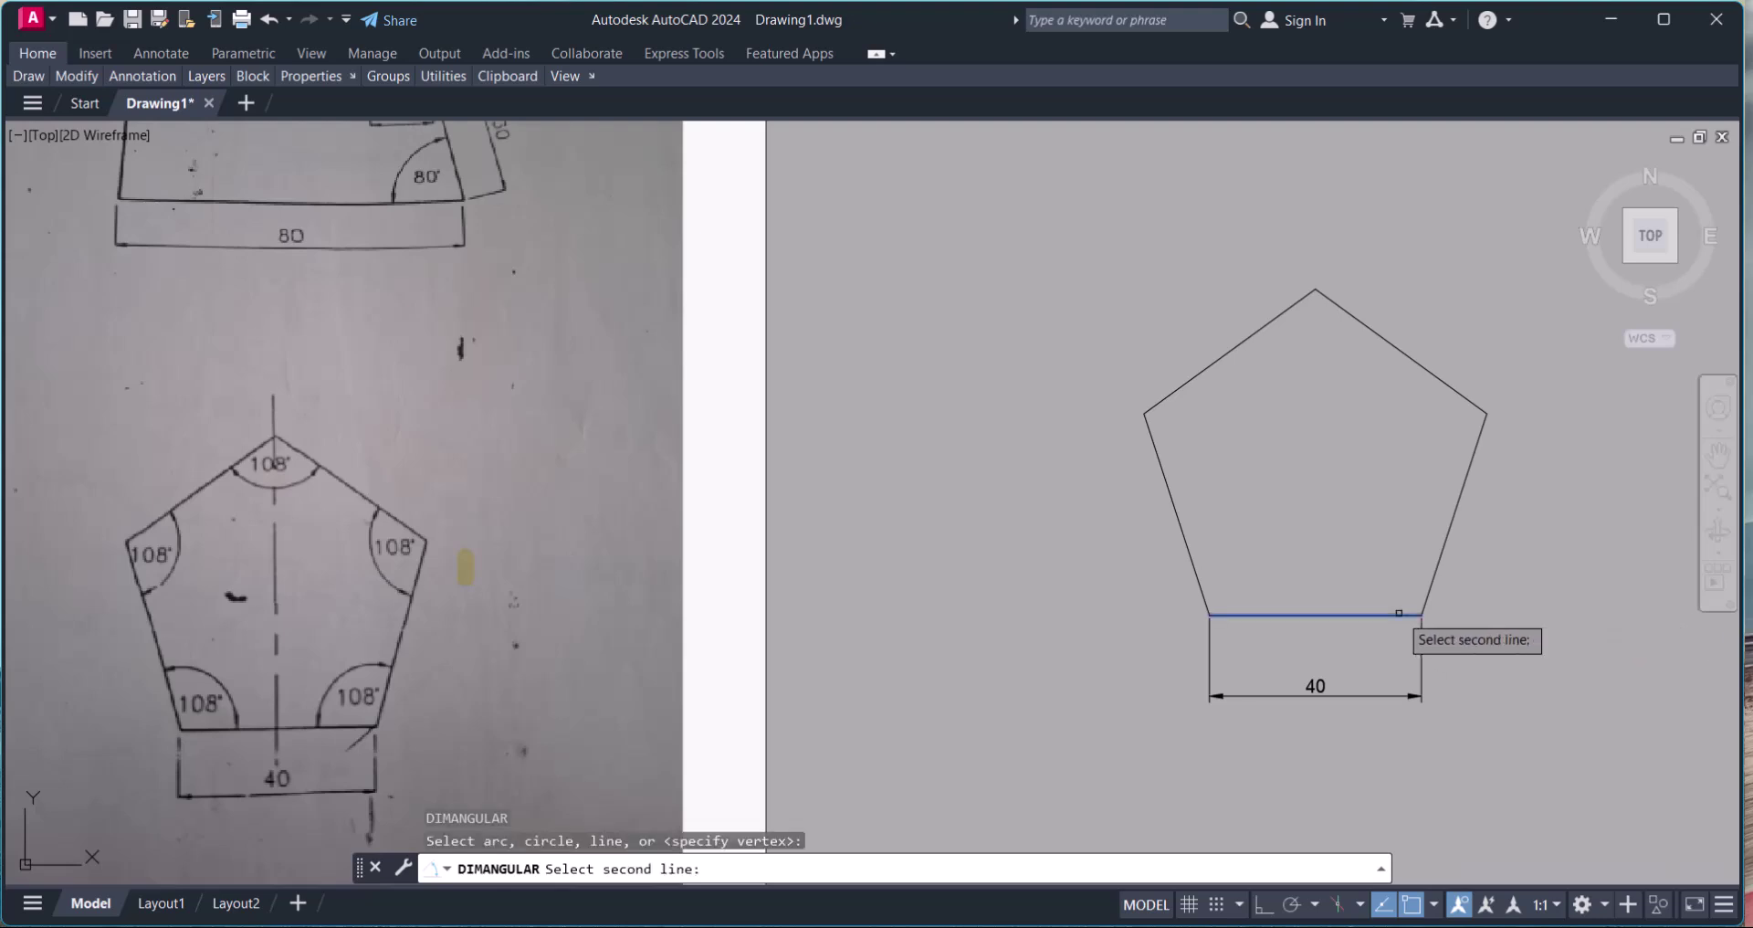
click(1432, 585)
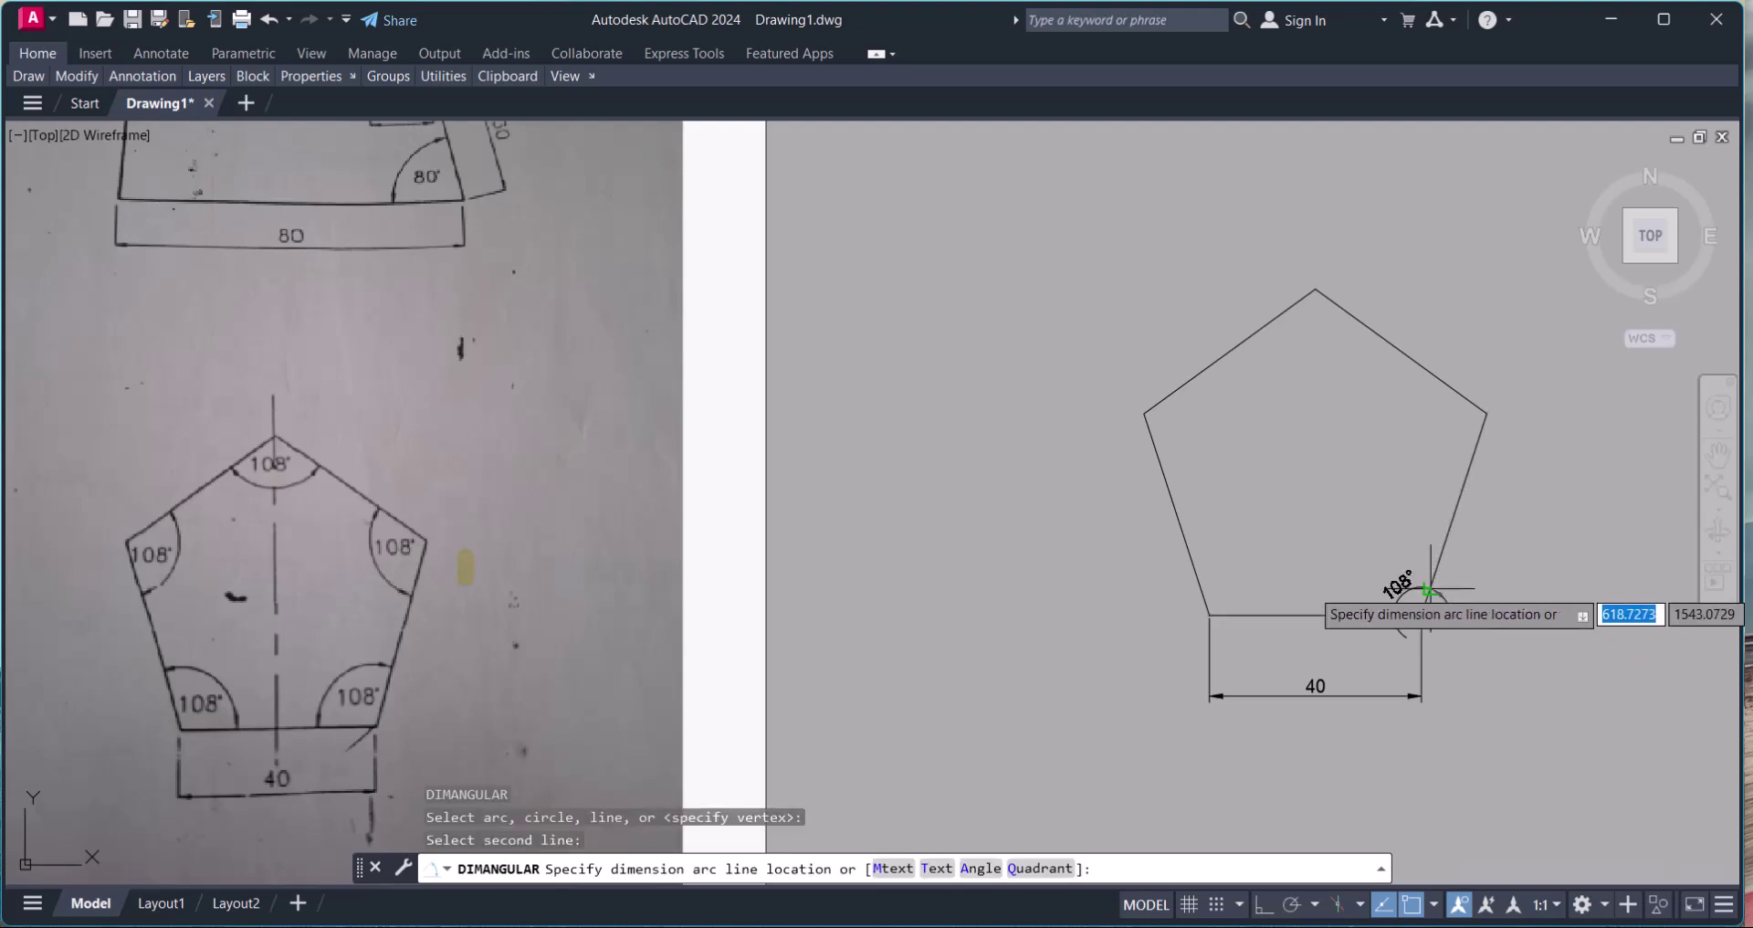
click(1386, 551)
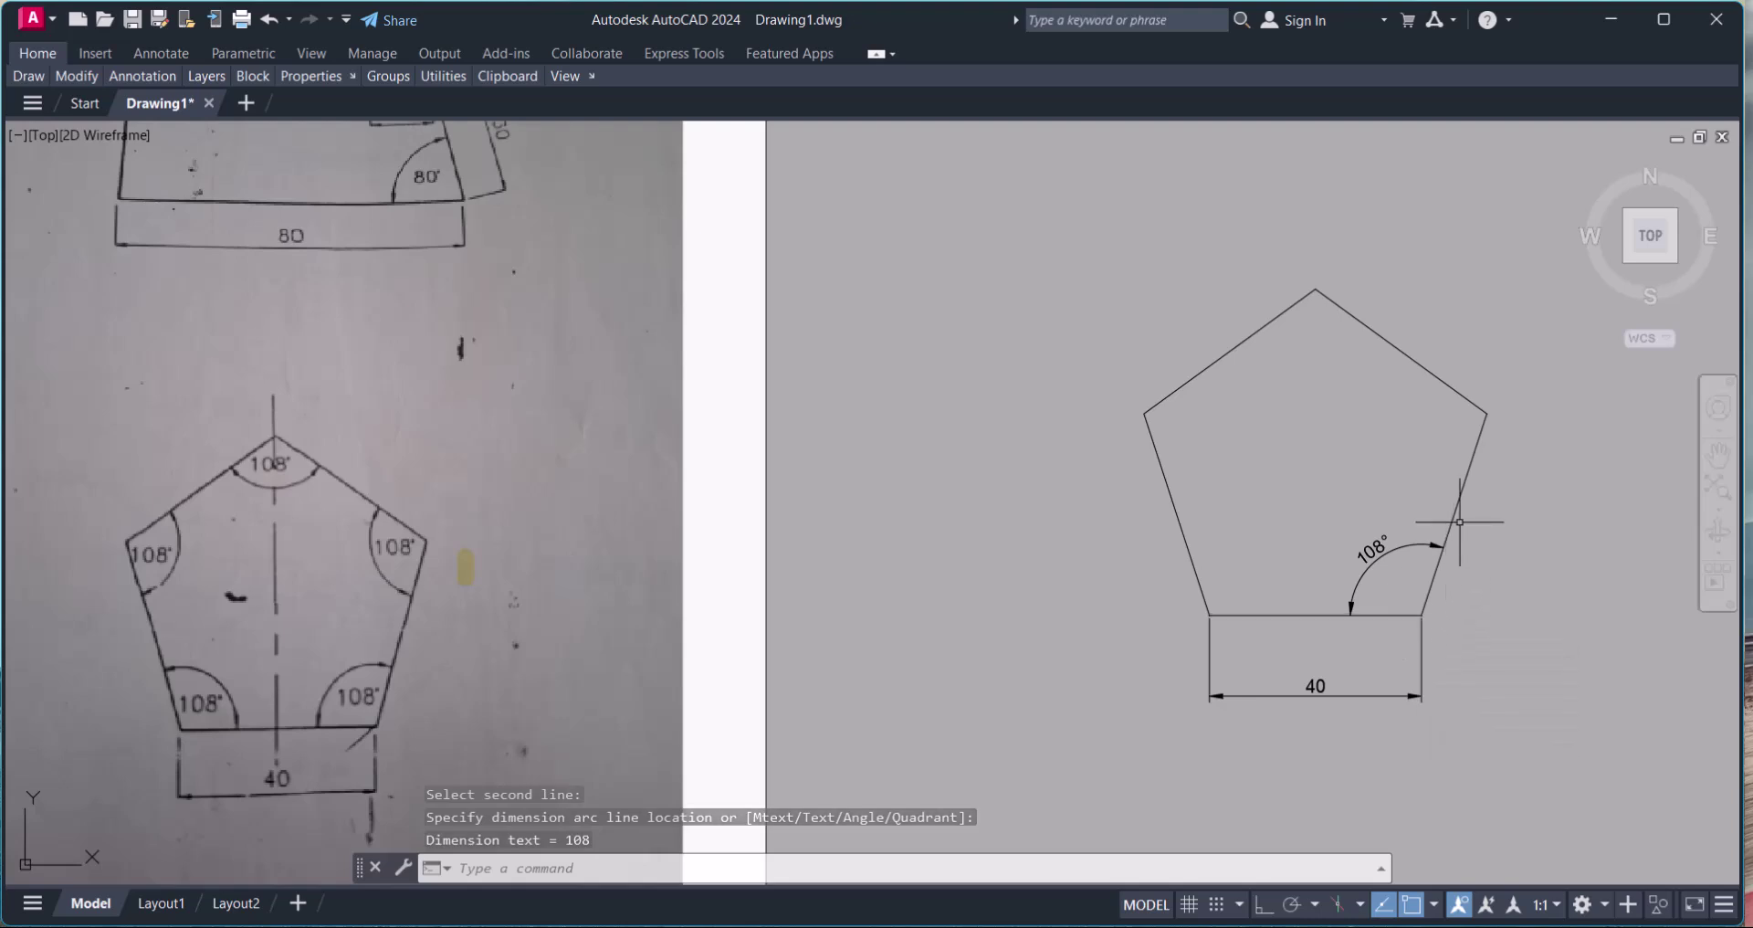
Add angular dimensions inside the pentagon's right vertex and its apex
key(Return)
click(1478, 448)
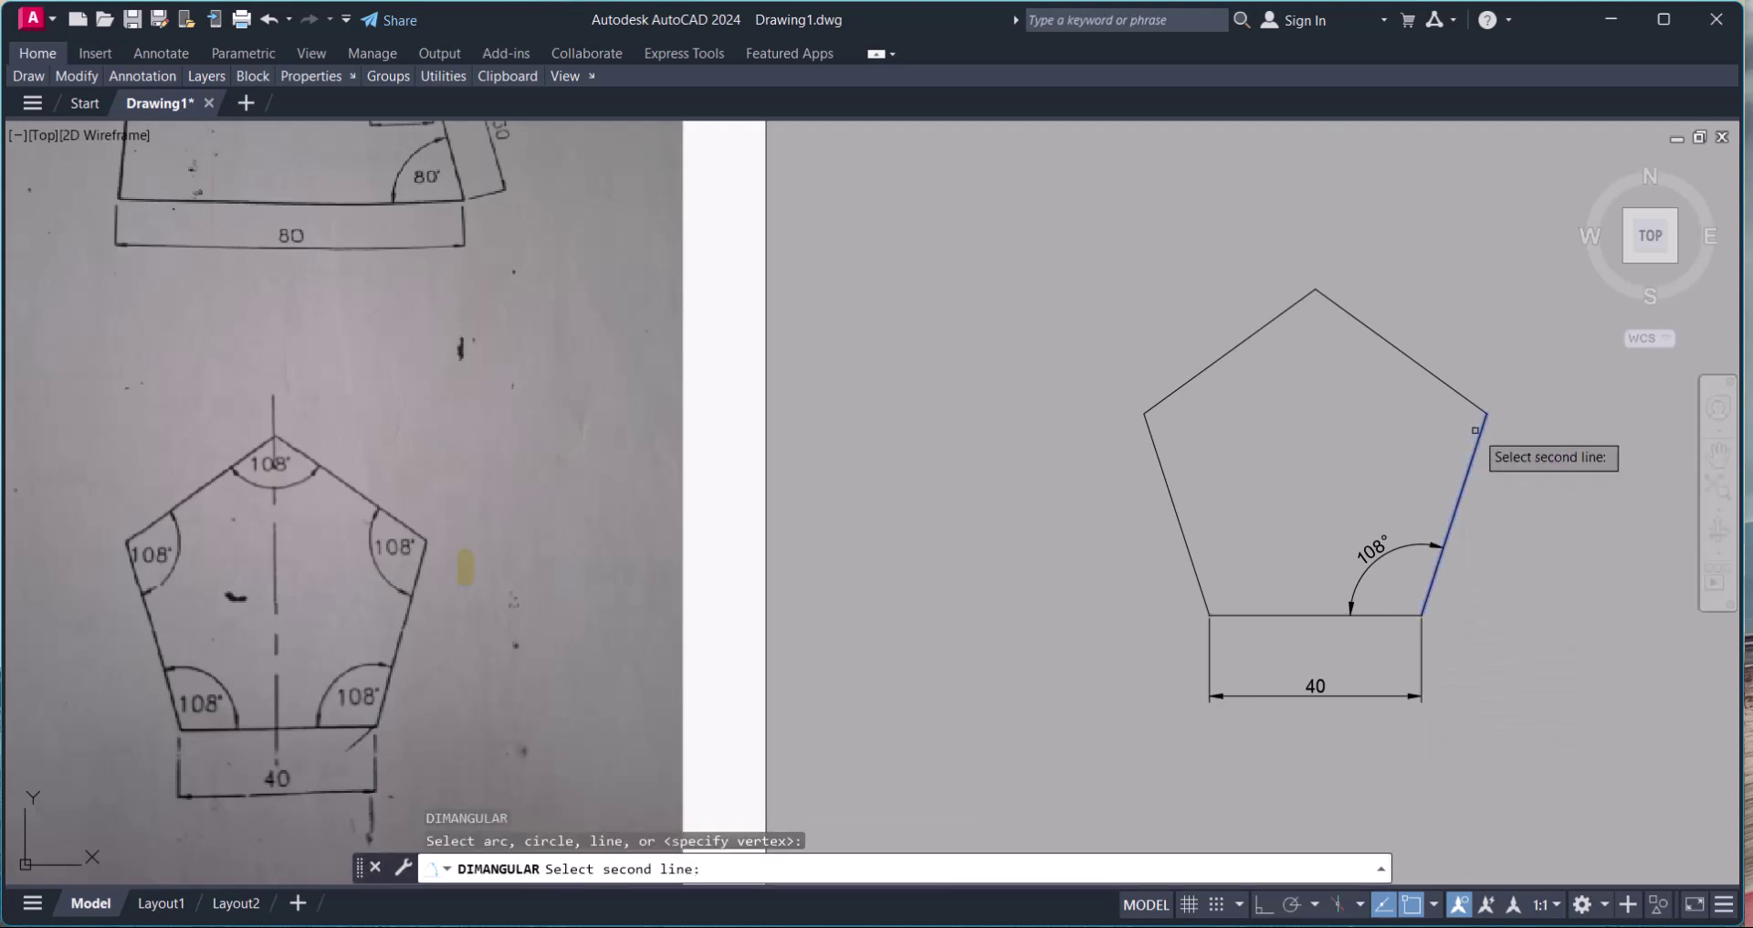
click(1476, 406)
click(1413, 408)
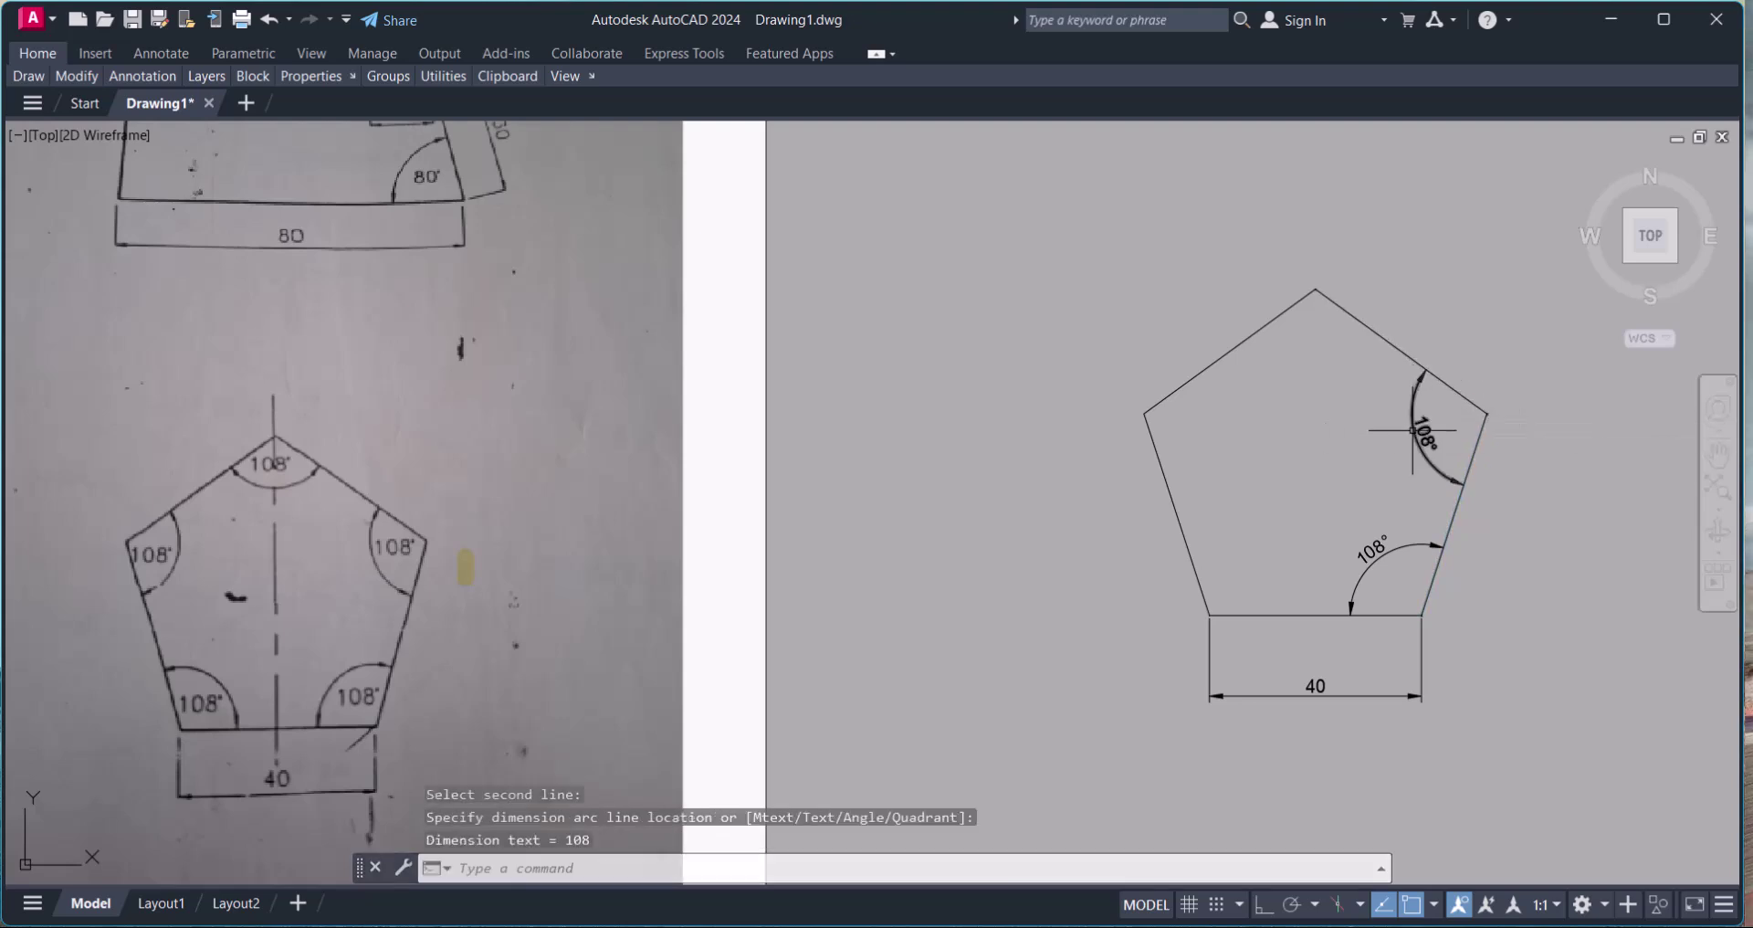
key(Return)
click(1356, 311)
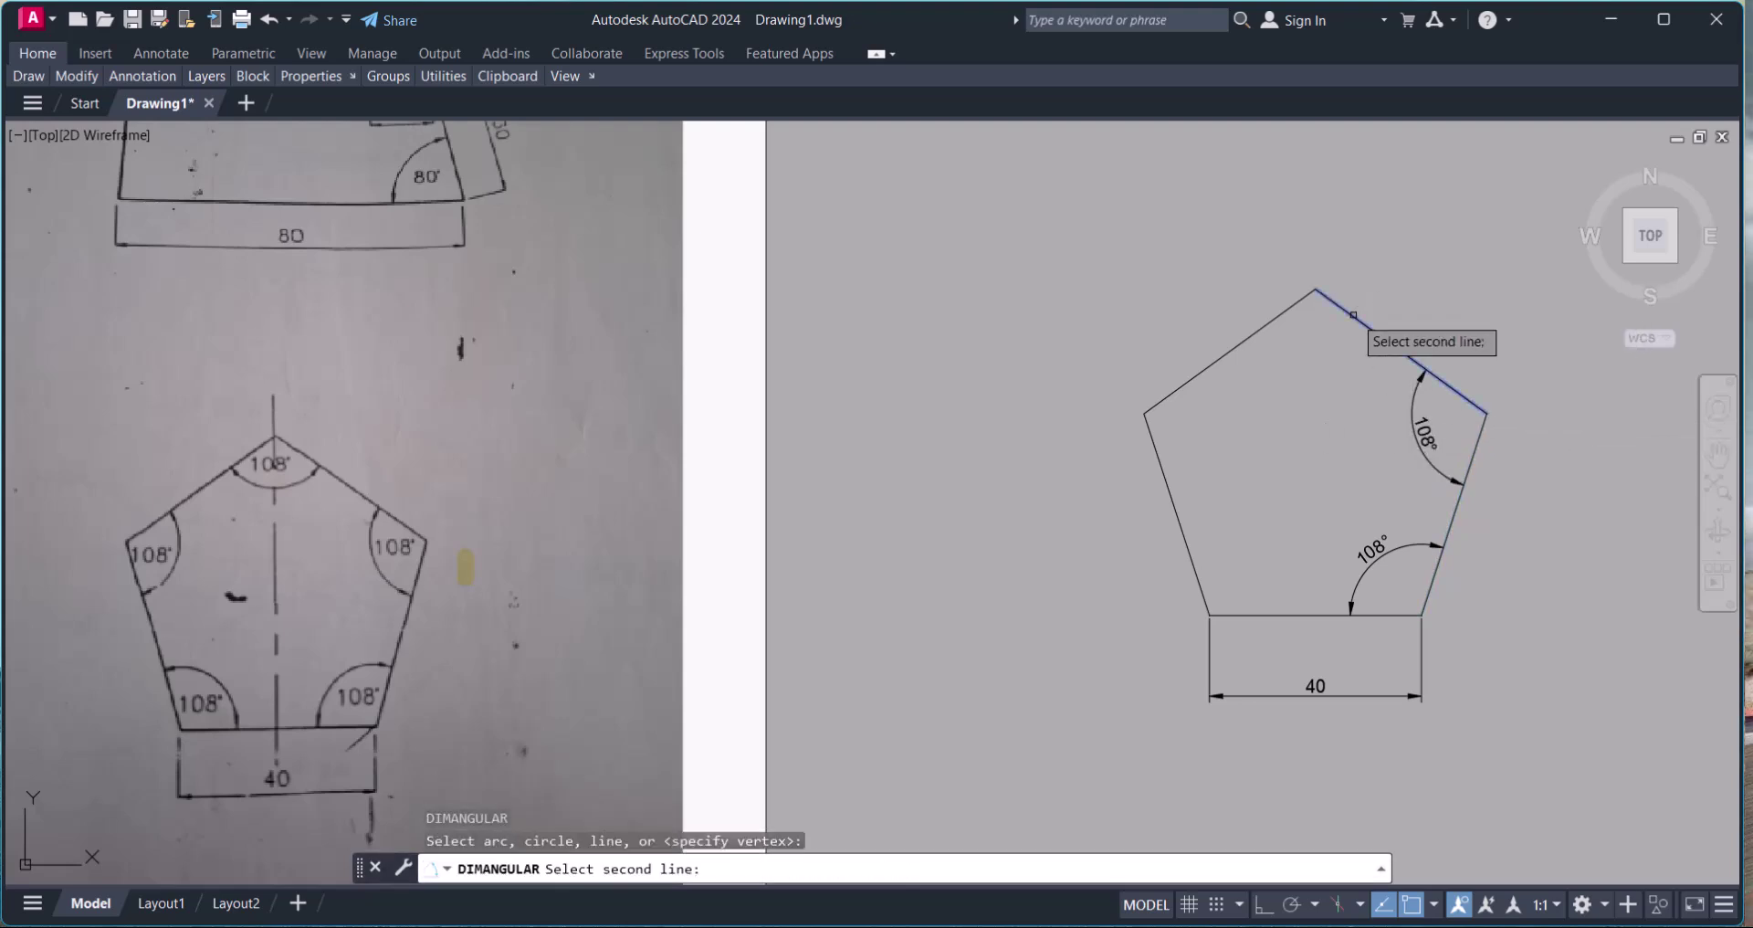
click(1288, 312)
click(1288, 363)
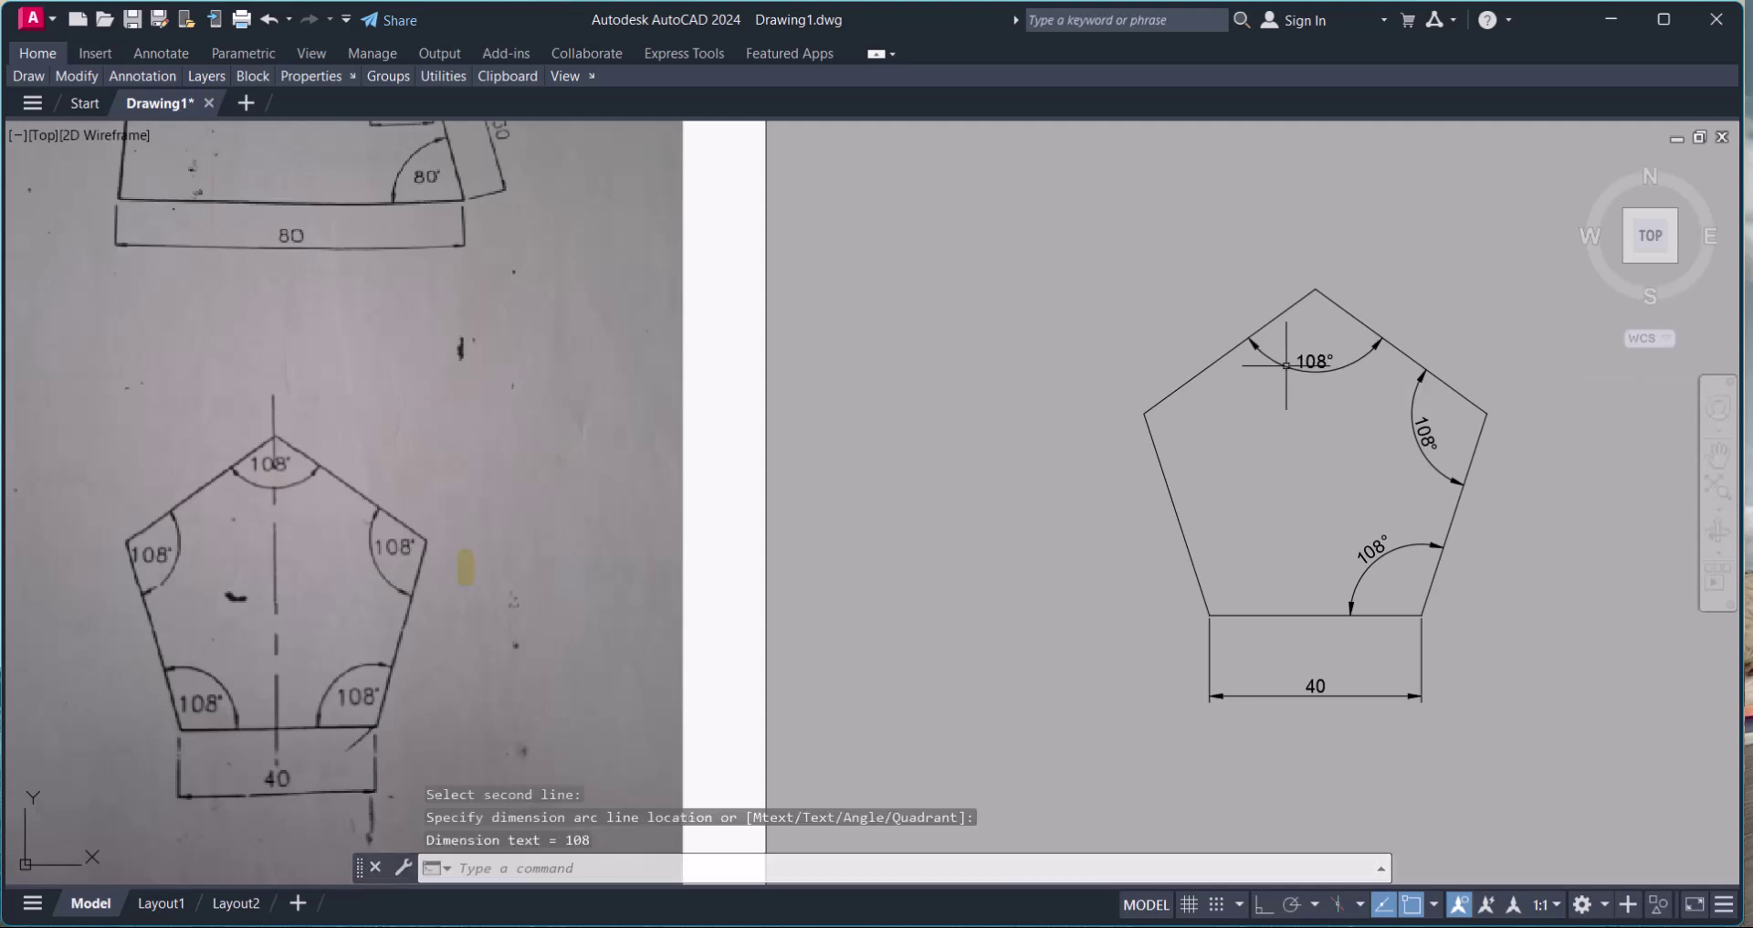
Add angular dimensions inside the pentagon's left vertex and its lower-left corner
key(Return)
click(1207, 371)
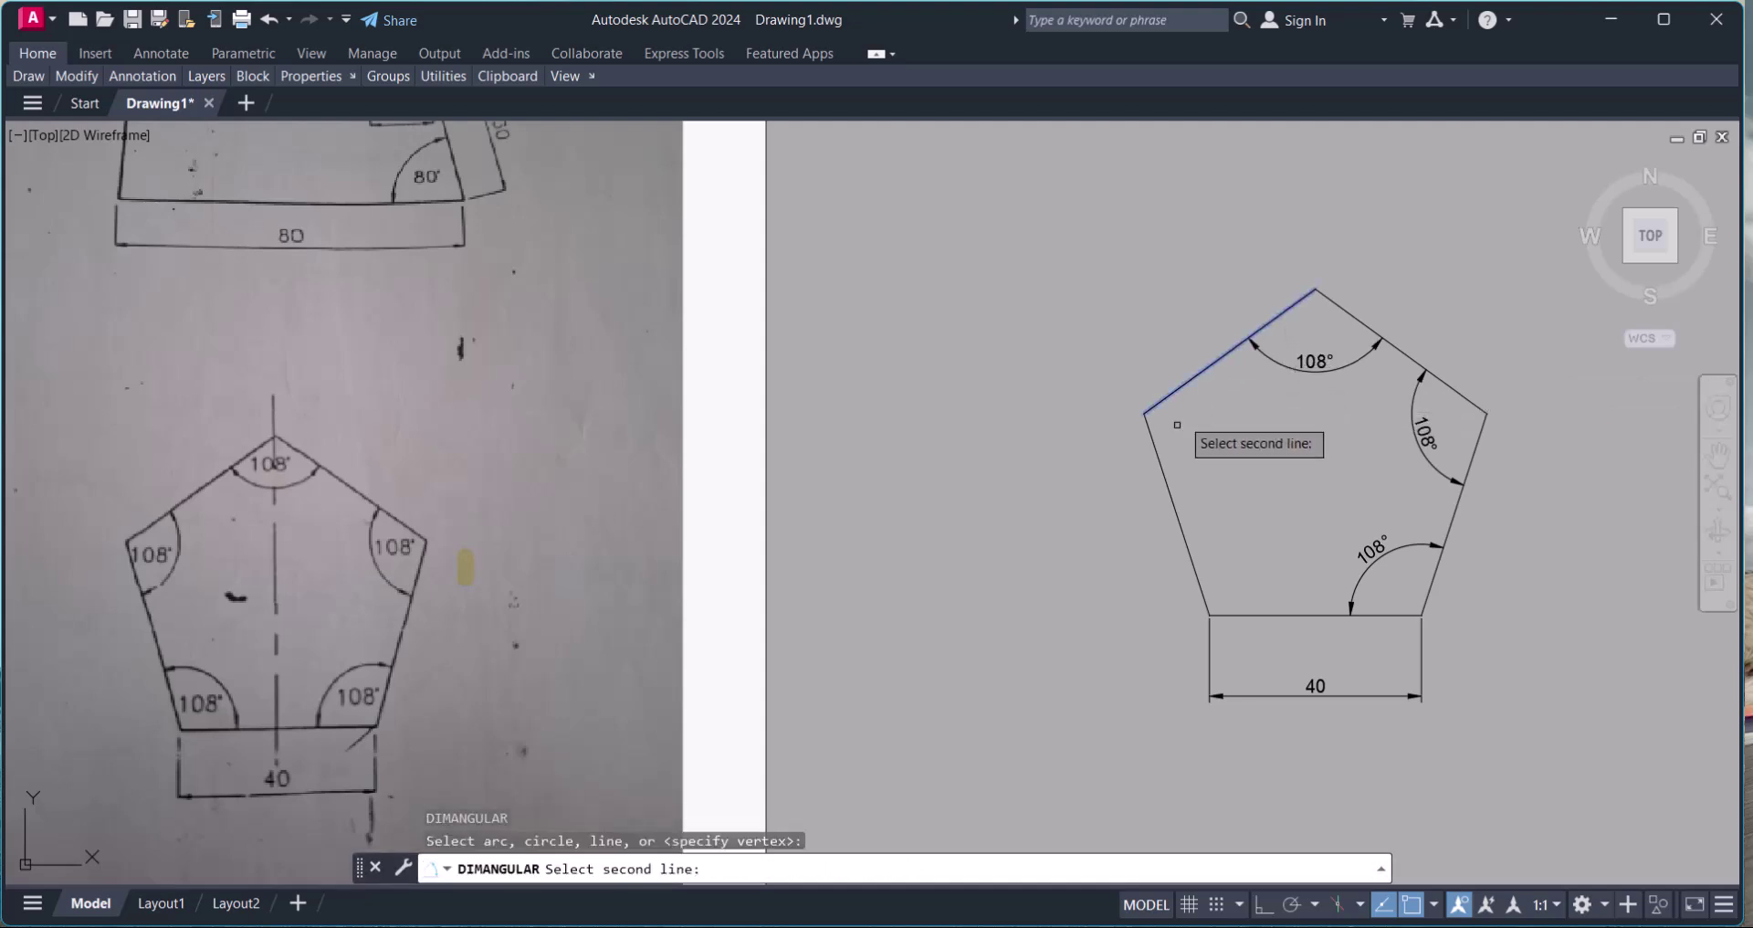
click(1156, 453)
click(1208, 453)
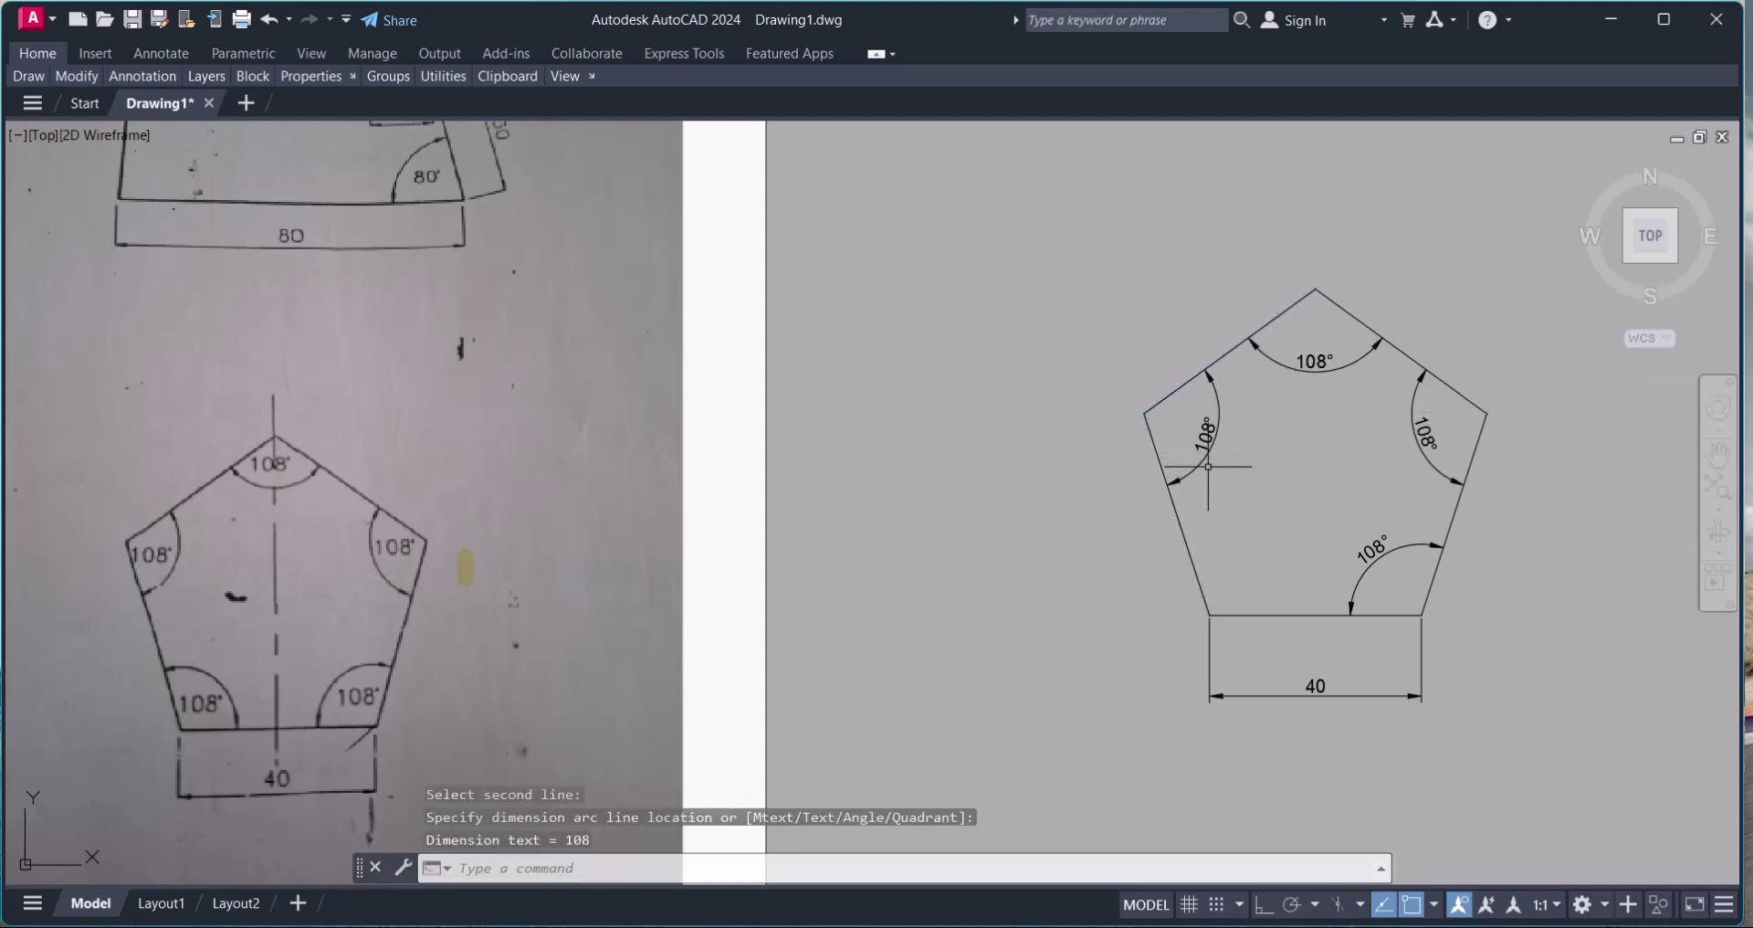
key(Return)
click(1196, 575)
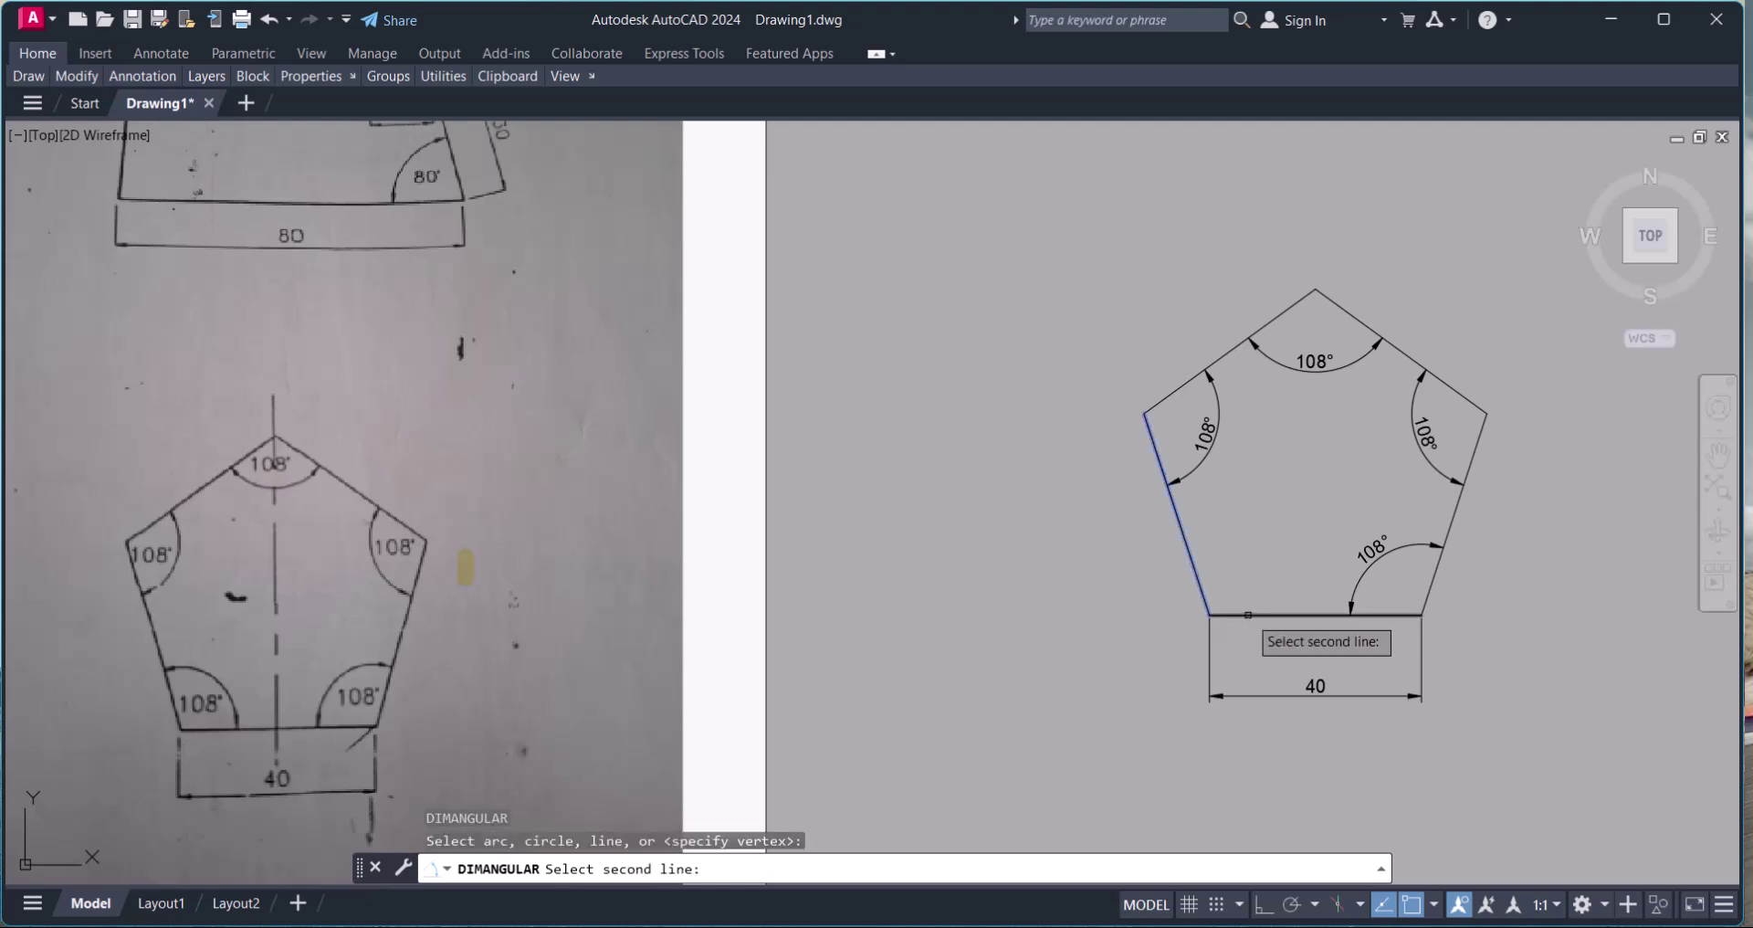
click(1248, 618)
click(1251, 552)
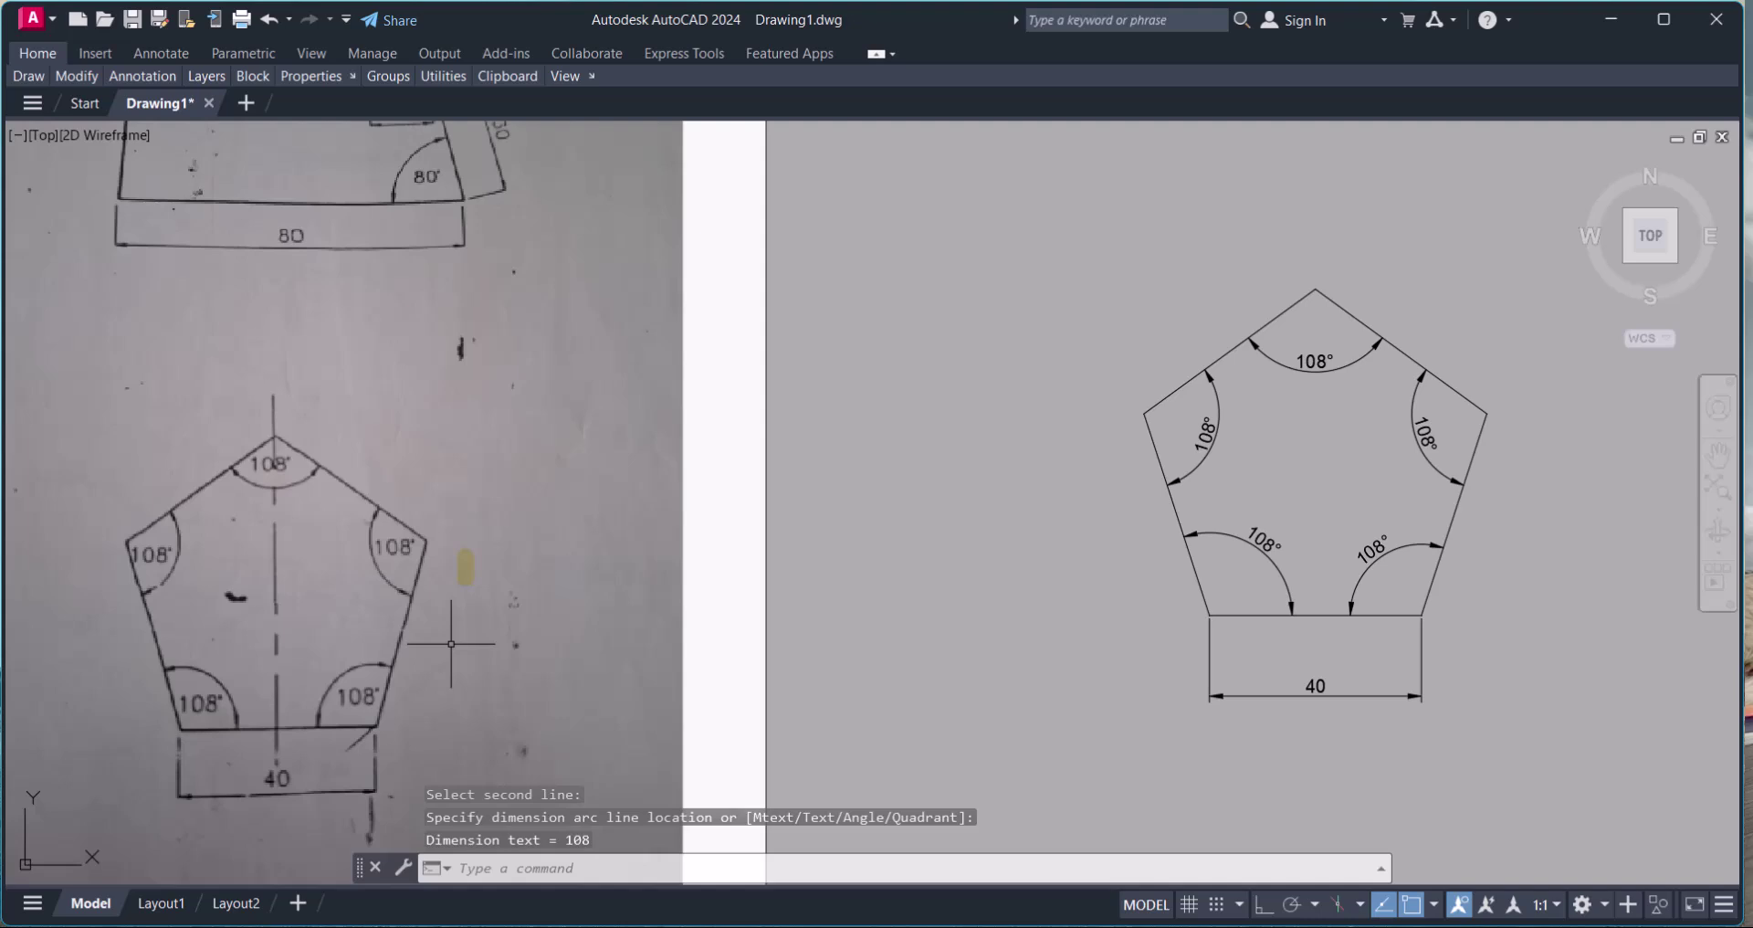
scroll(343, 663, down, 3)
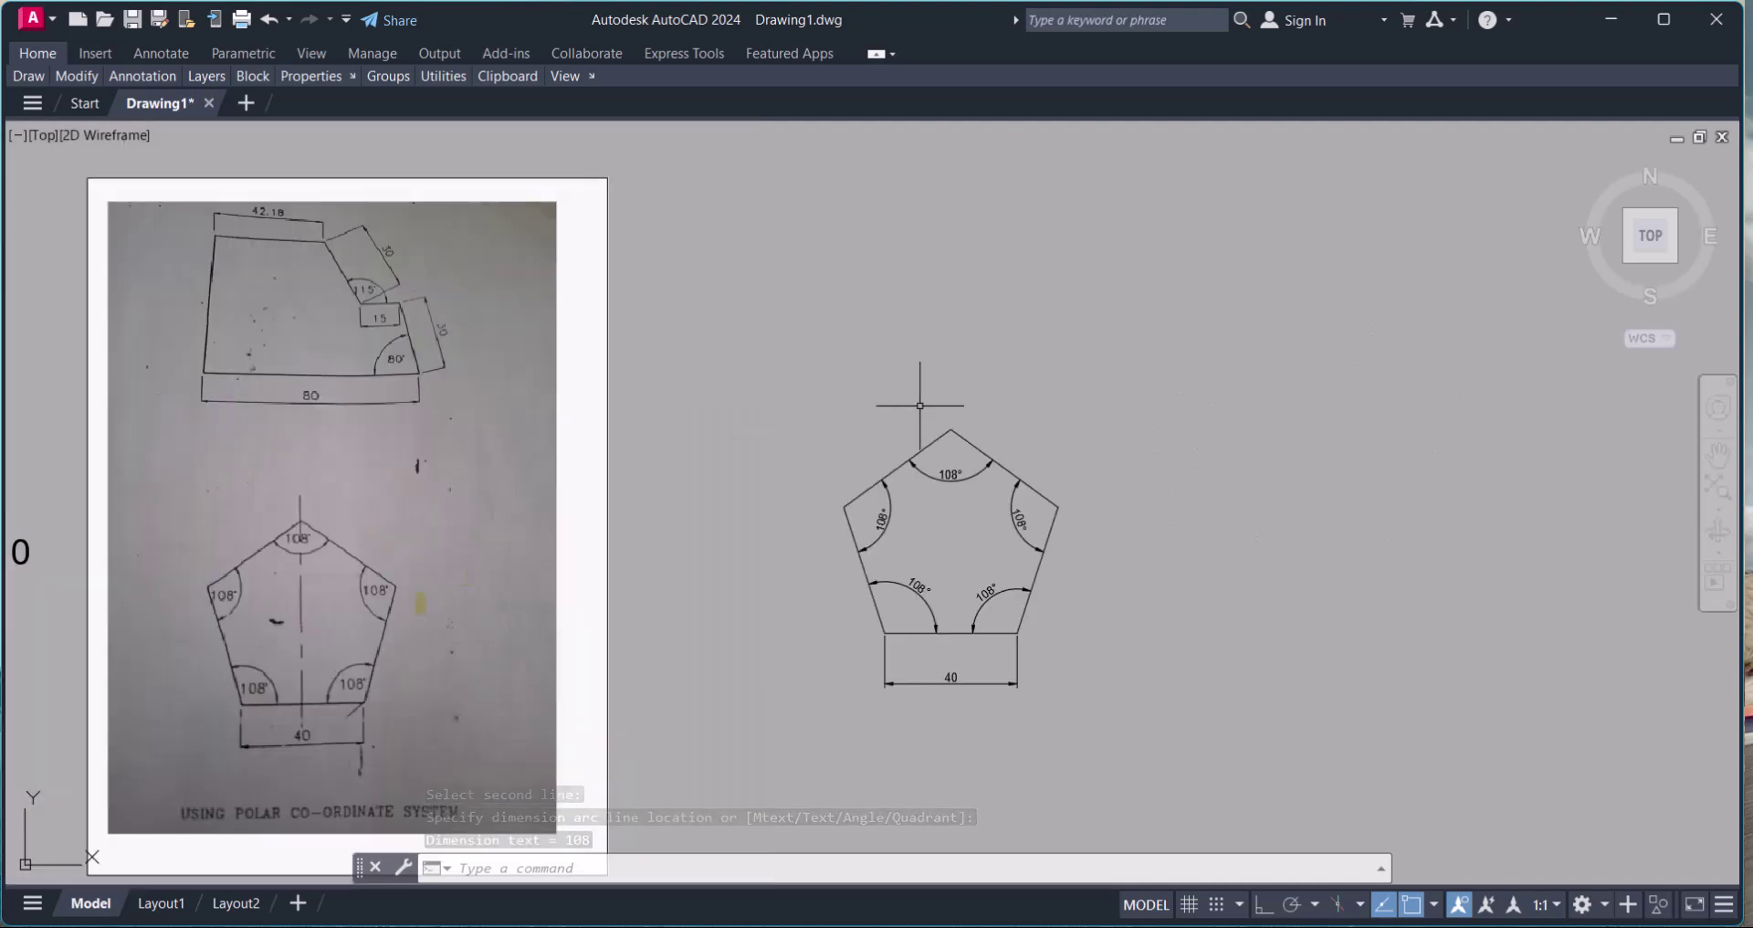
Start a line in the empty area above the pentagon and draw the base edge 80 units long at 0°
scroll(363, 389, up, 3)
middle_drag(363, 389, 542, 458)
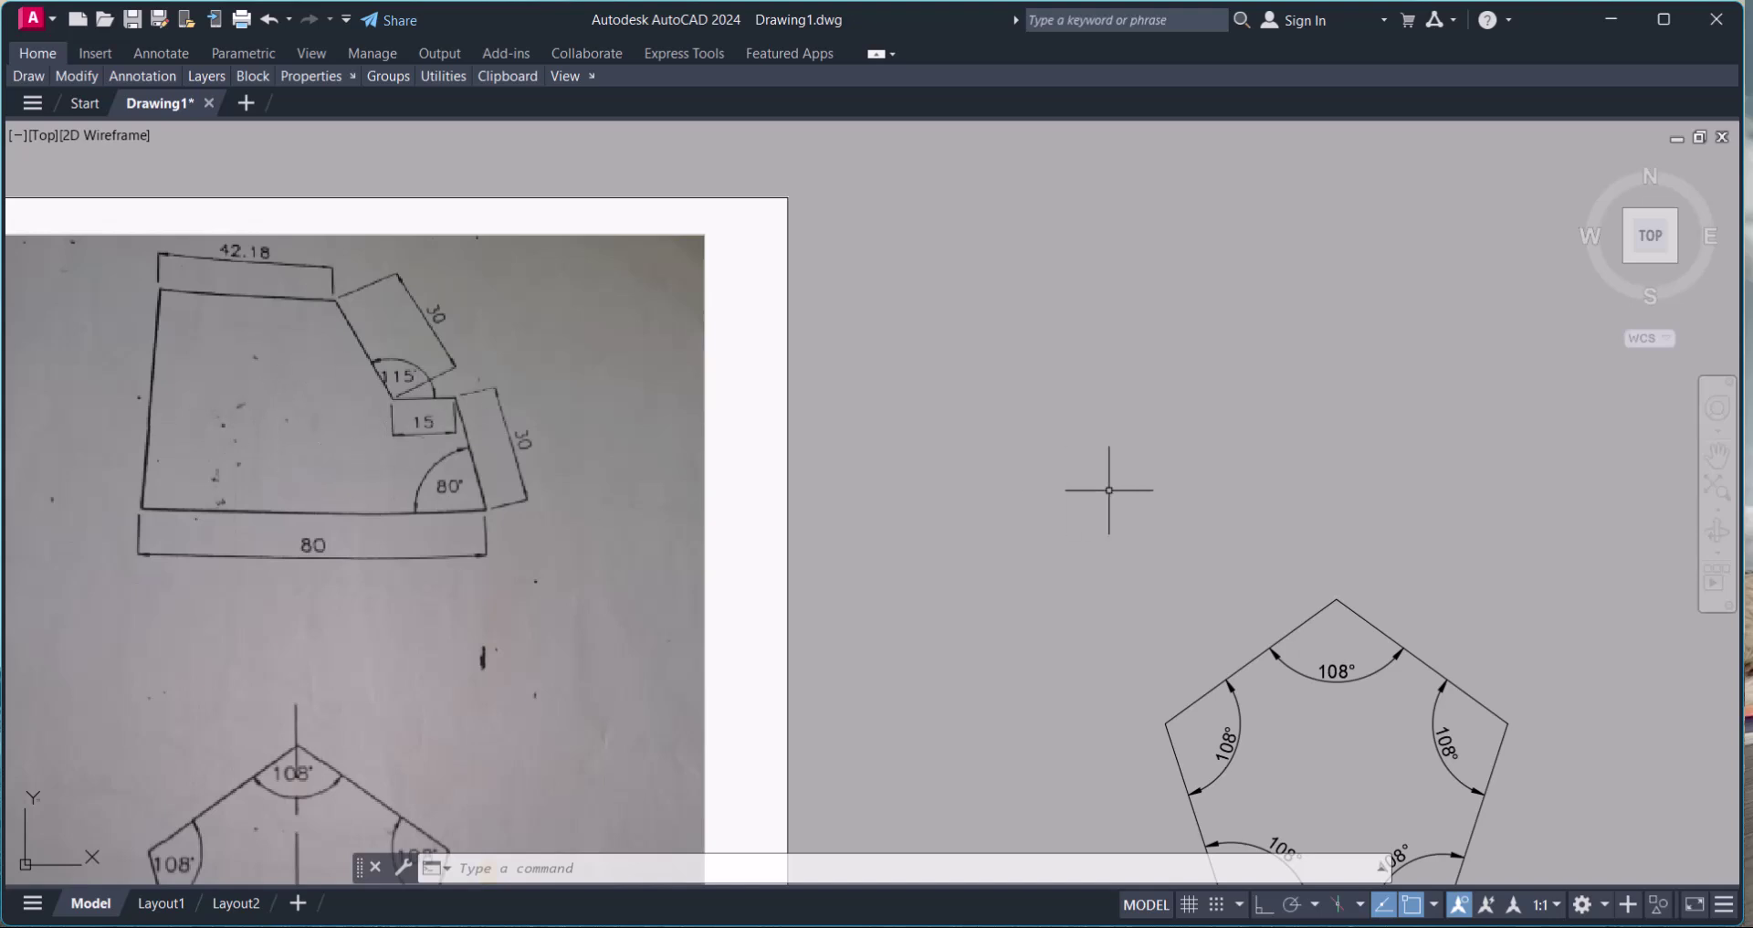
text(l)
key(Return)
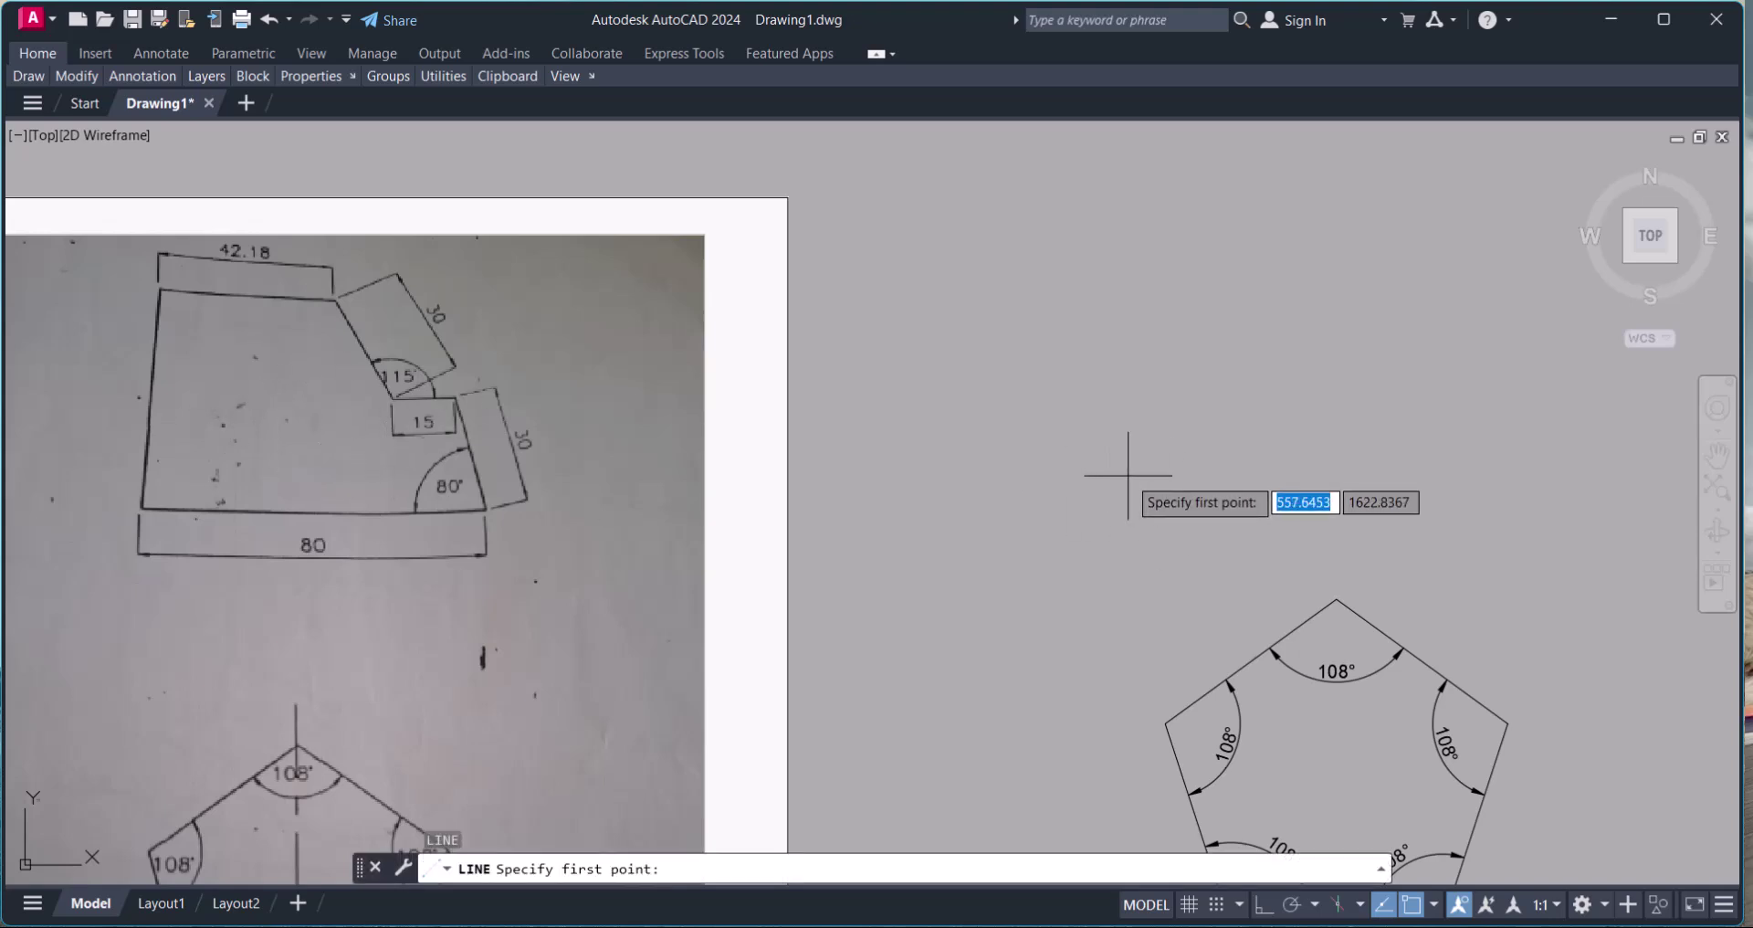
click(1112, 453)
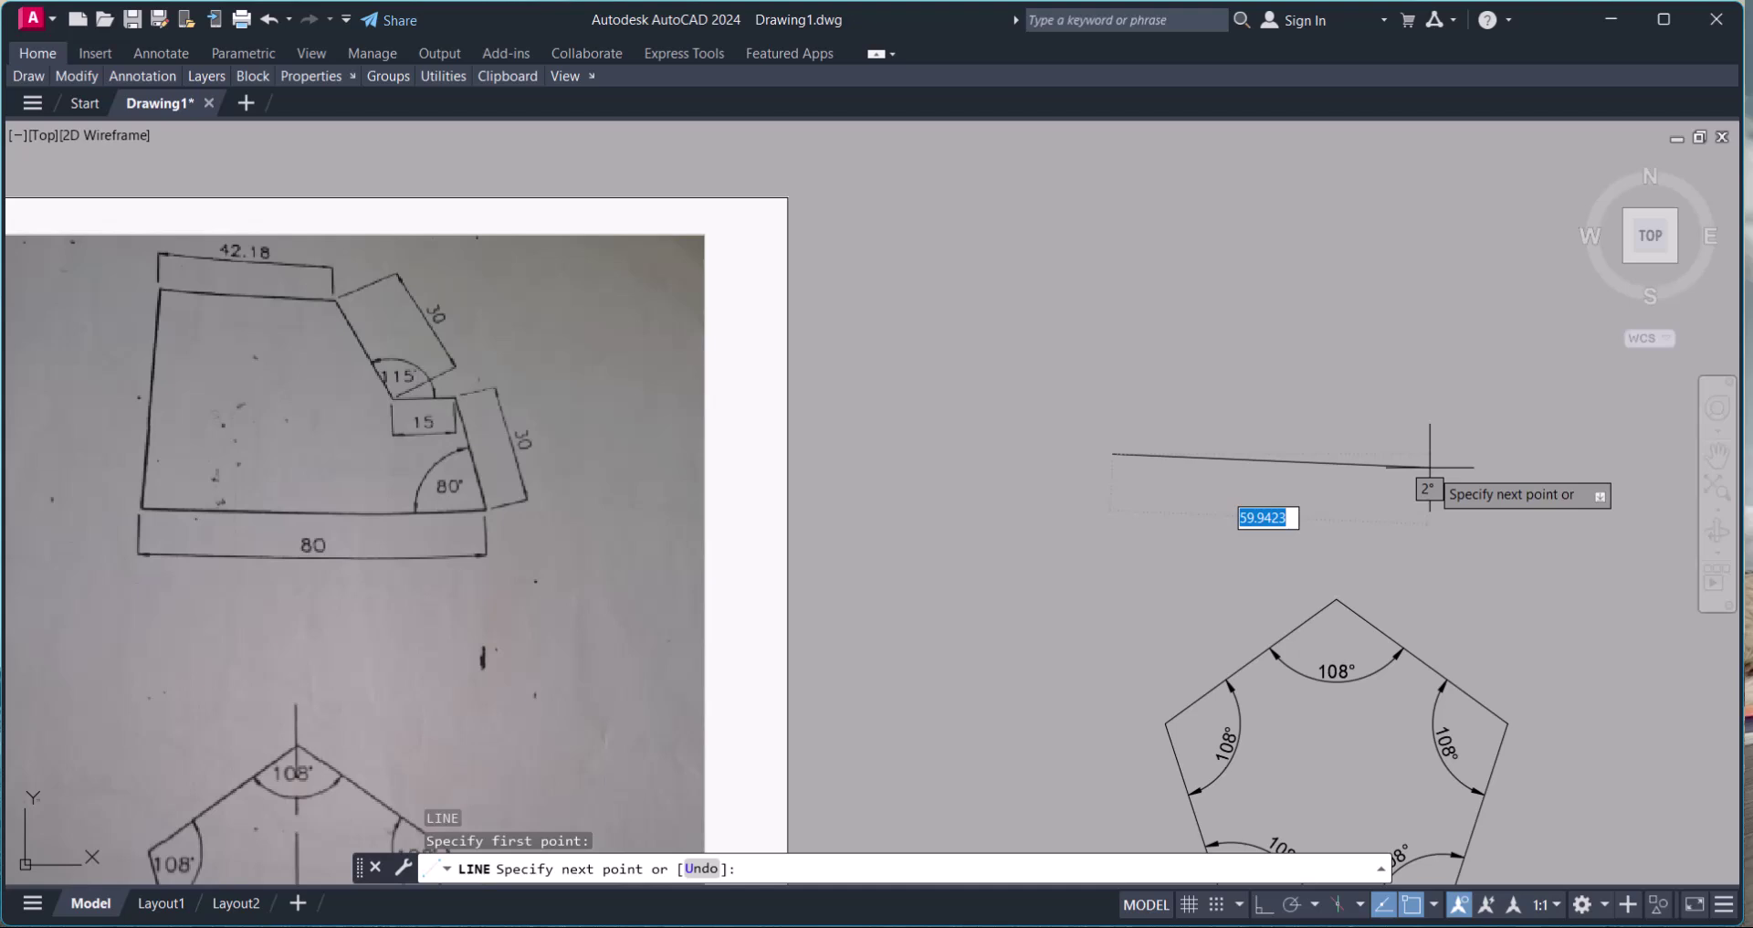
key(F8)
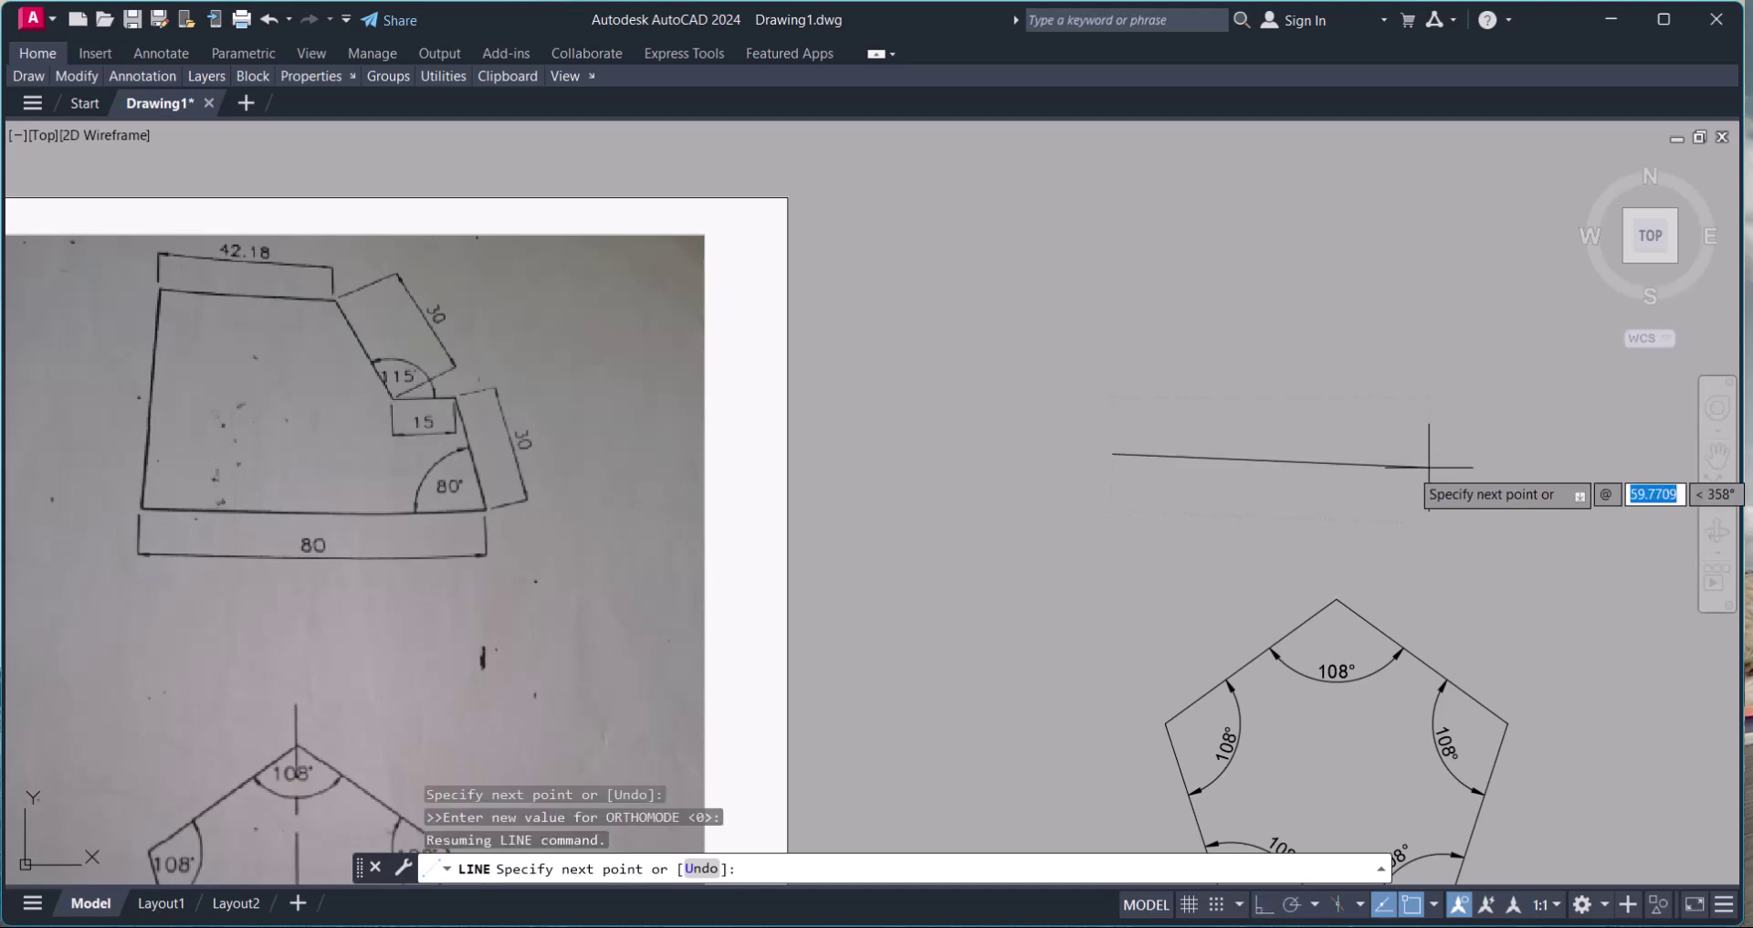
text(80)
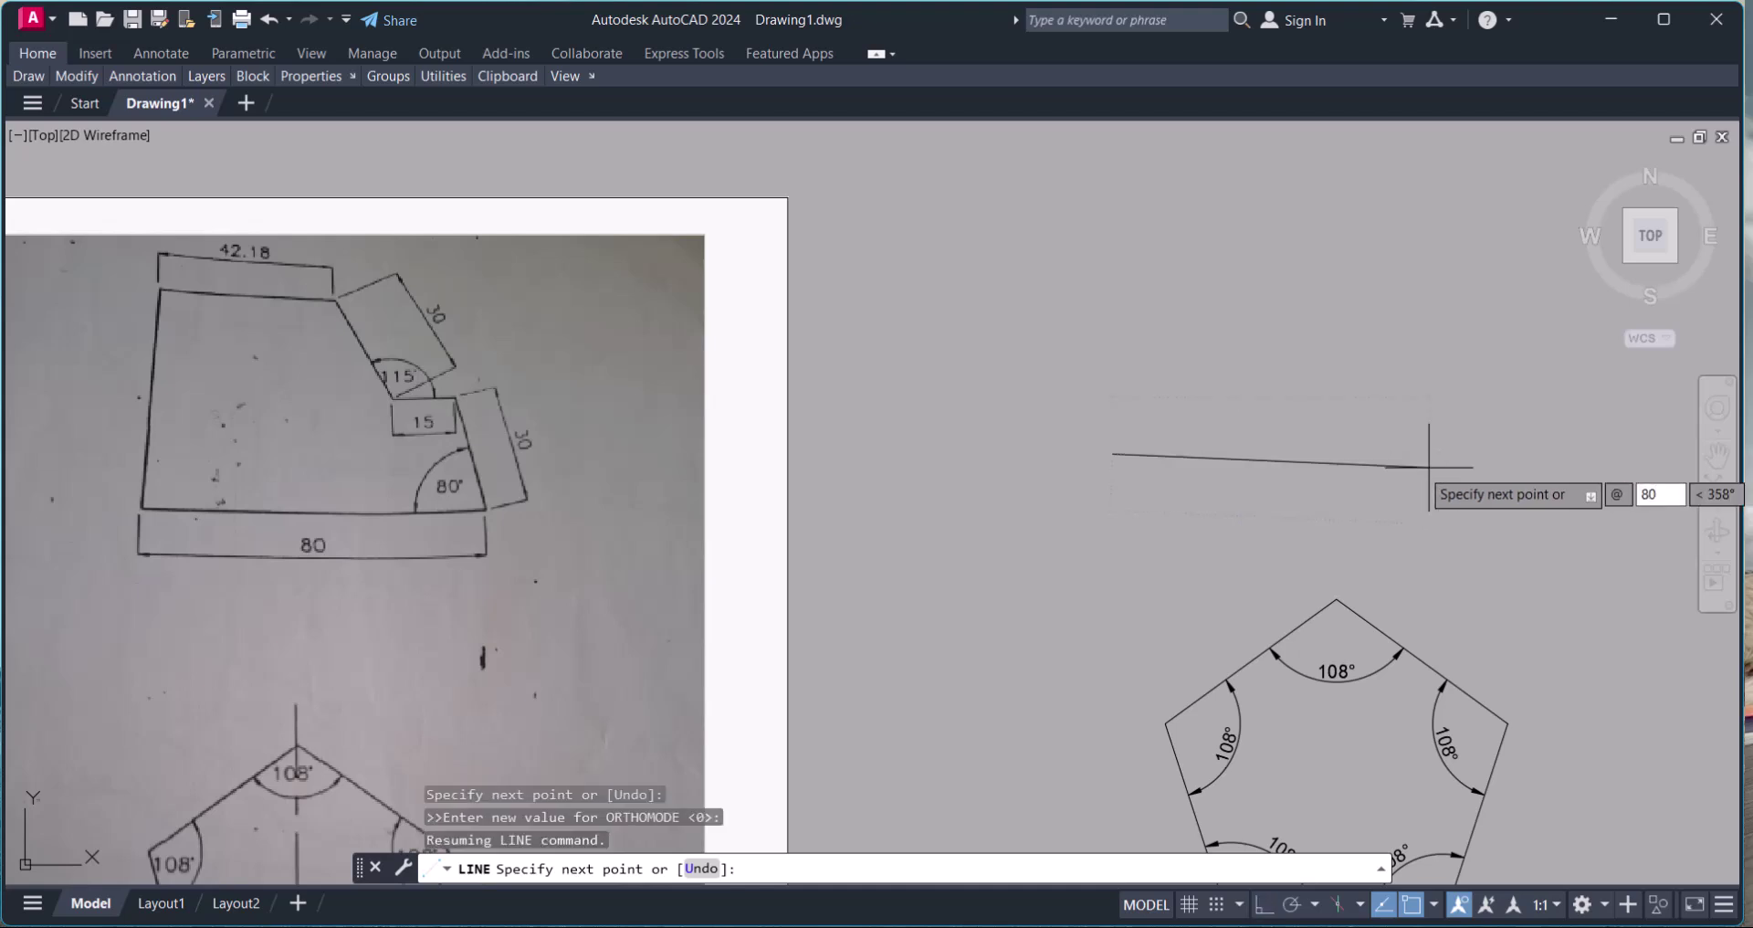
key(Tab)
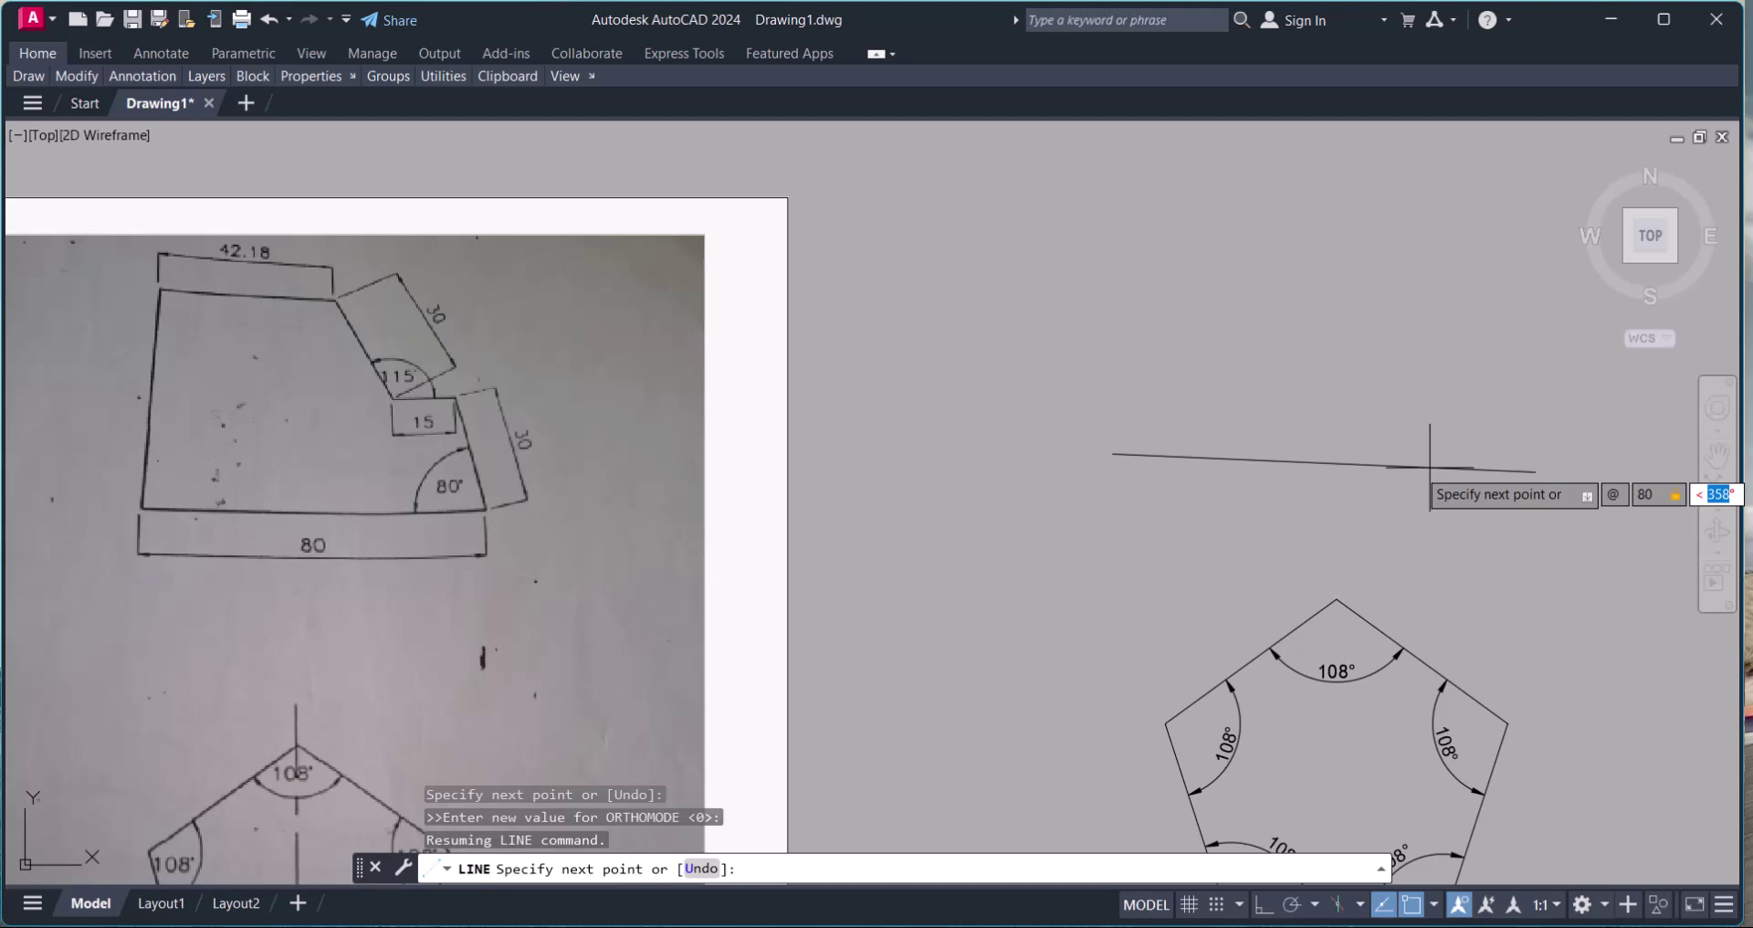
text(0)
key(Return)
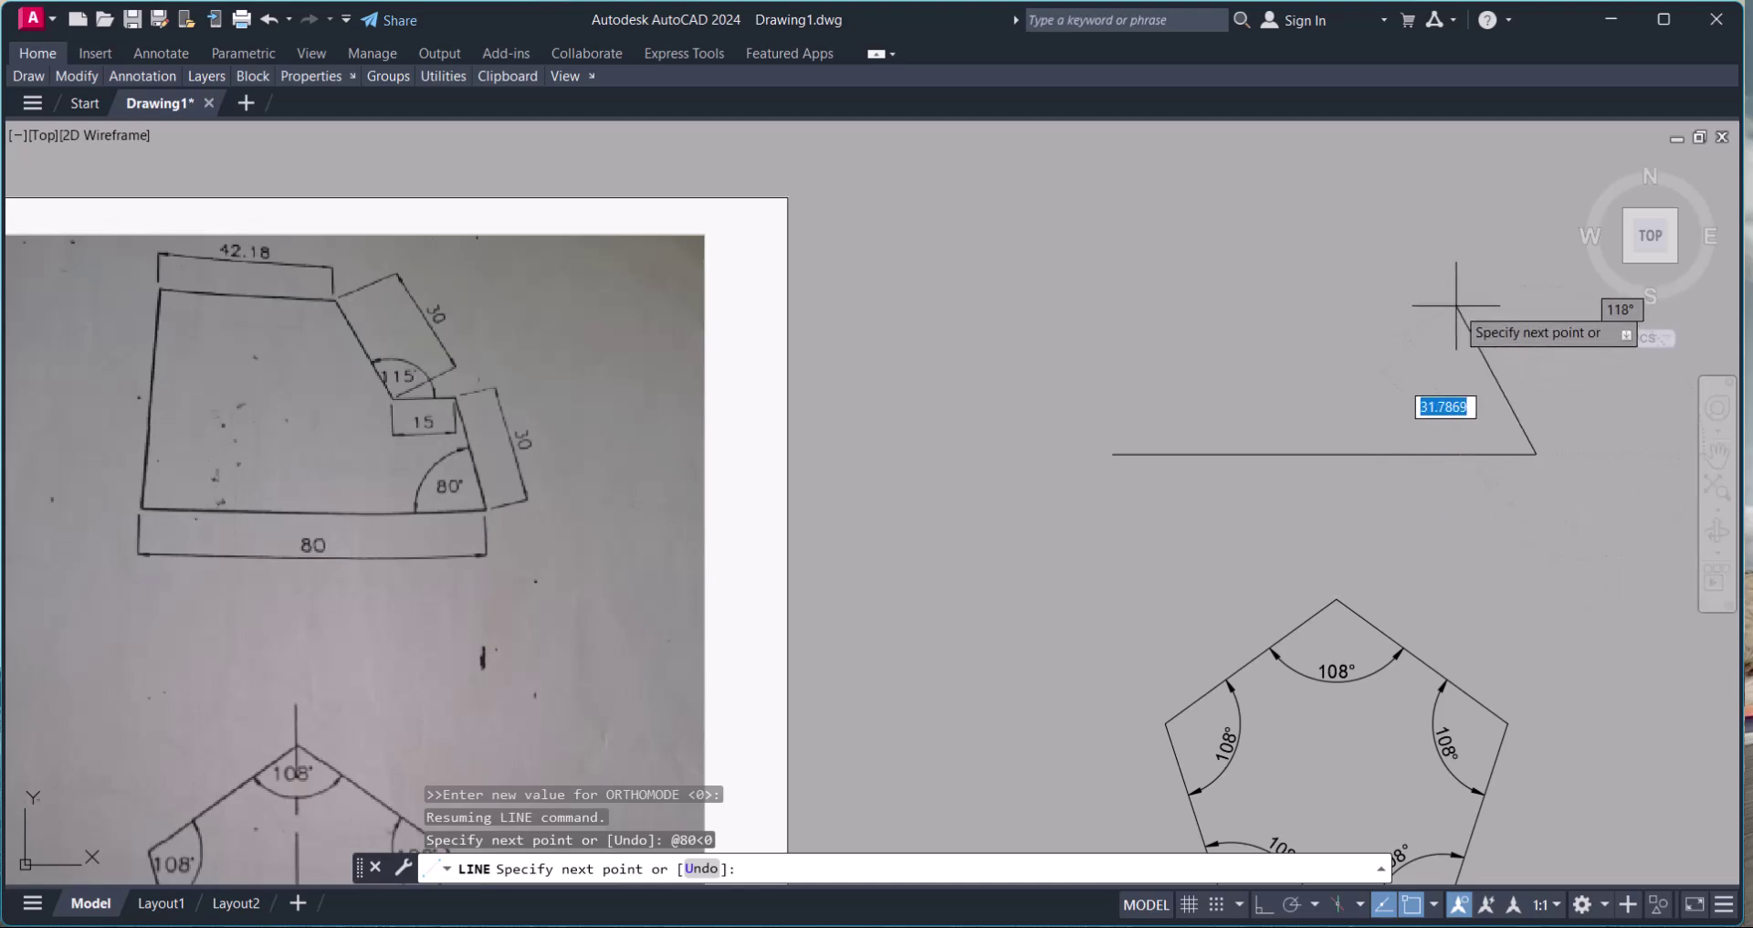
Continue the outline from the base's right end with a 30-unit segment at 100°
scroll(1499, 320, down, 2)
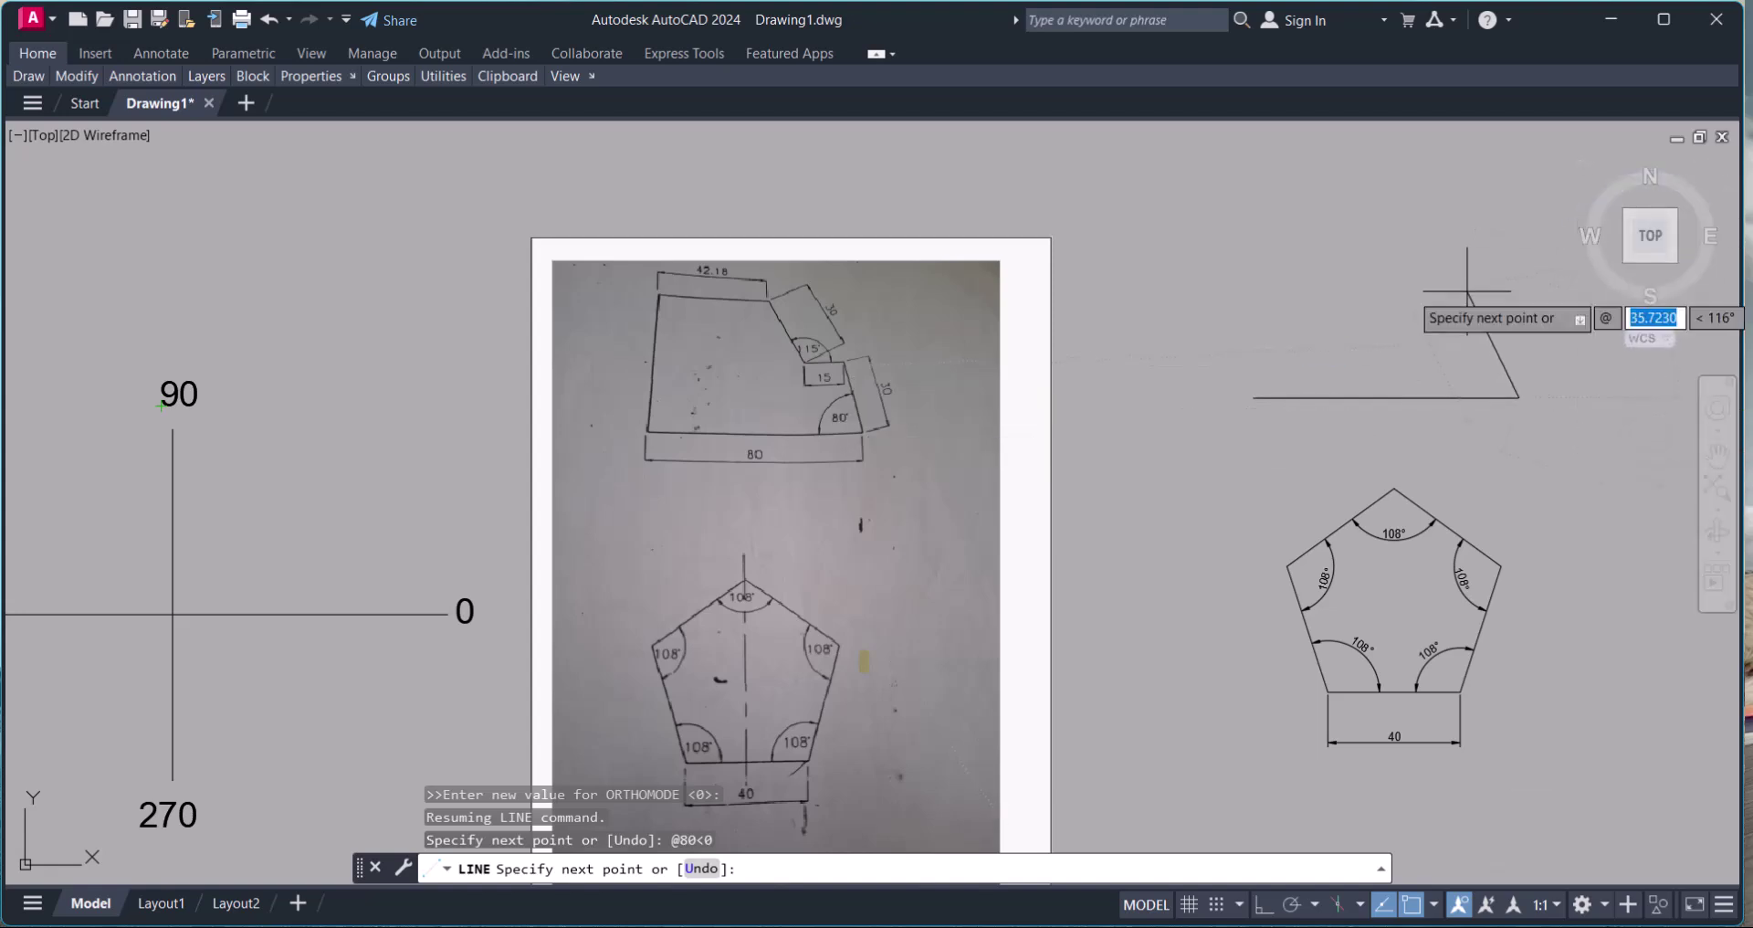
text(30)
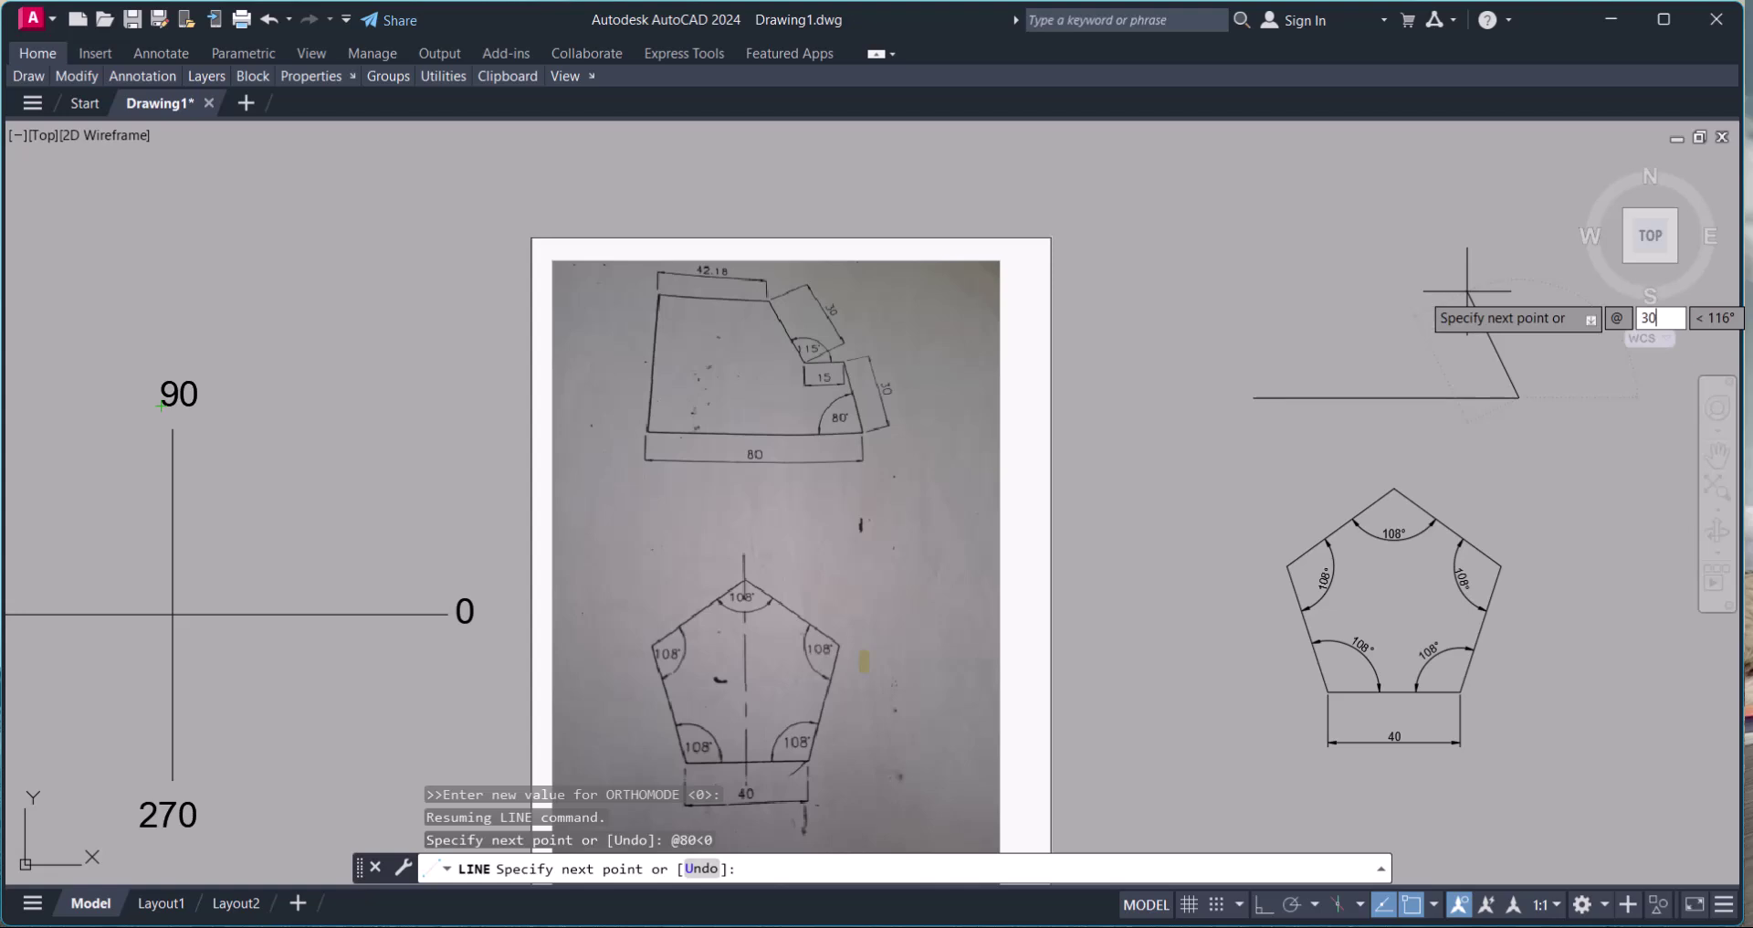
key(Tab)
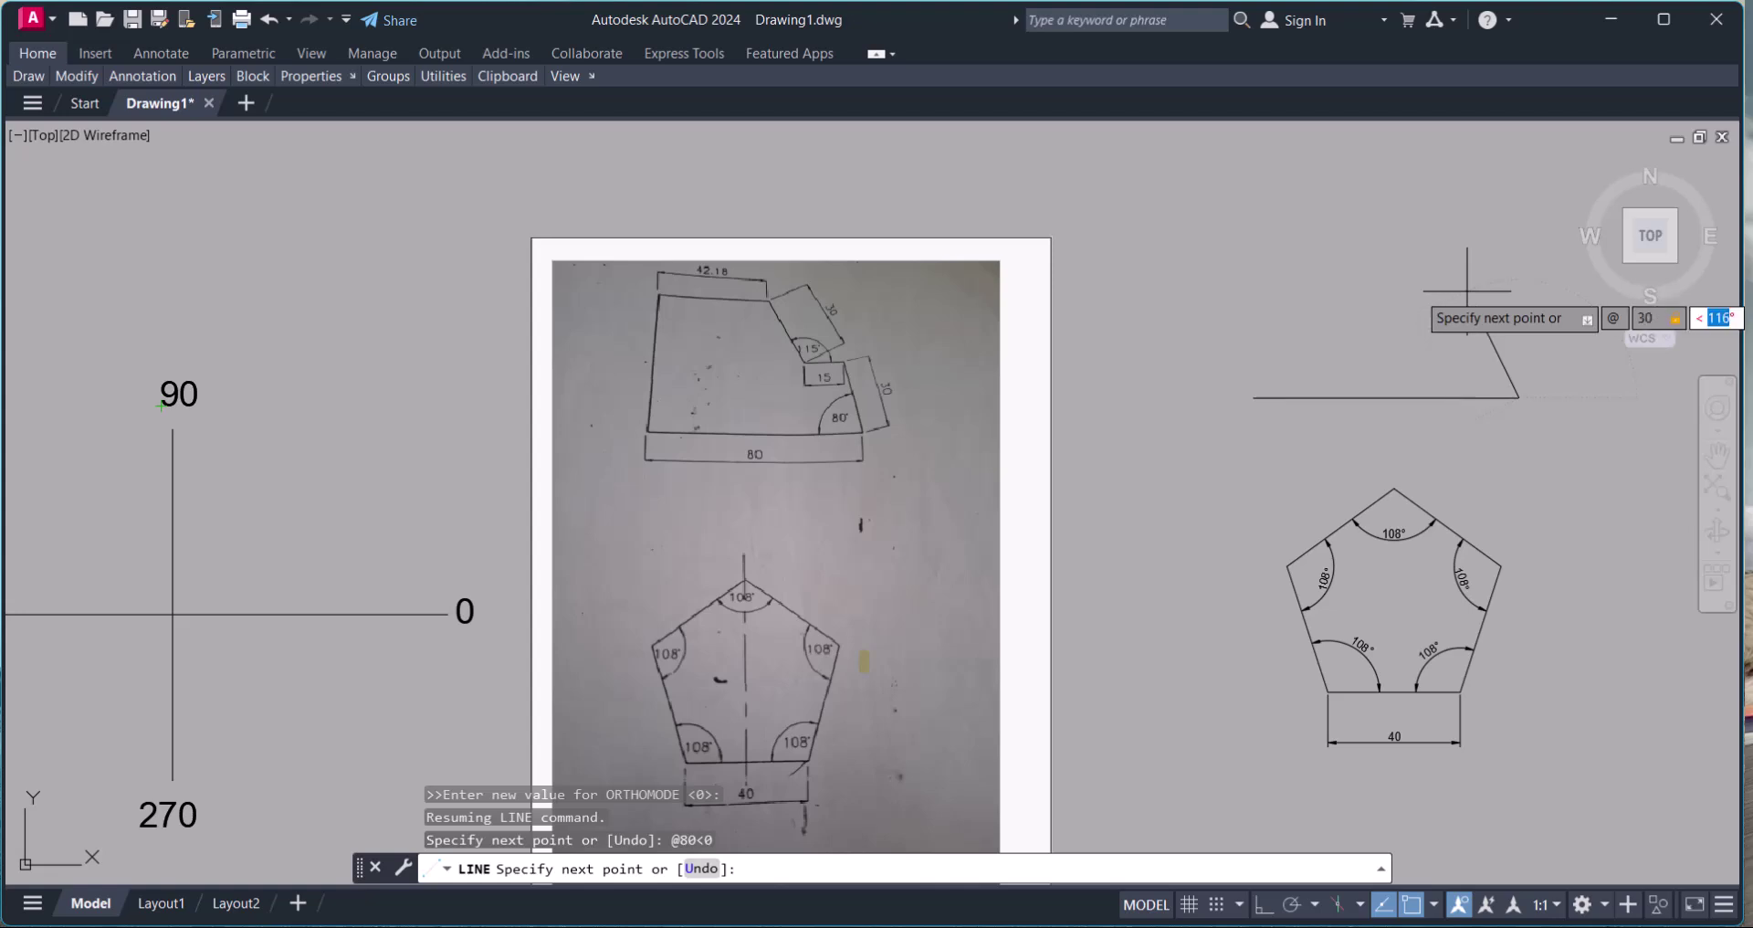
text(100)
key(Return)
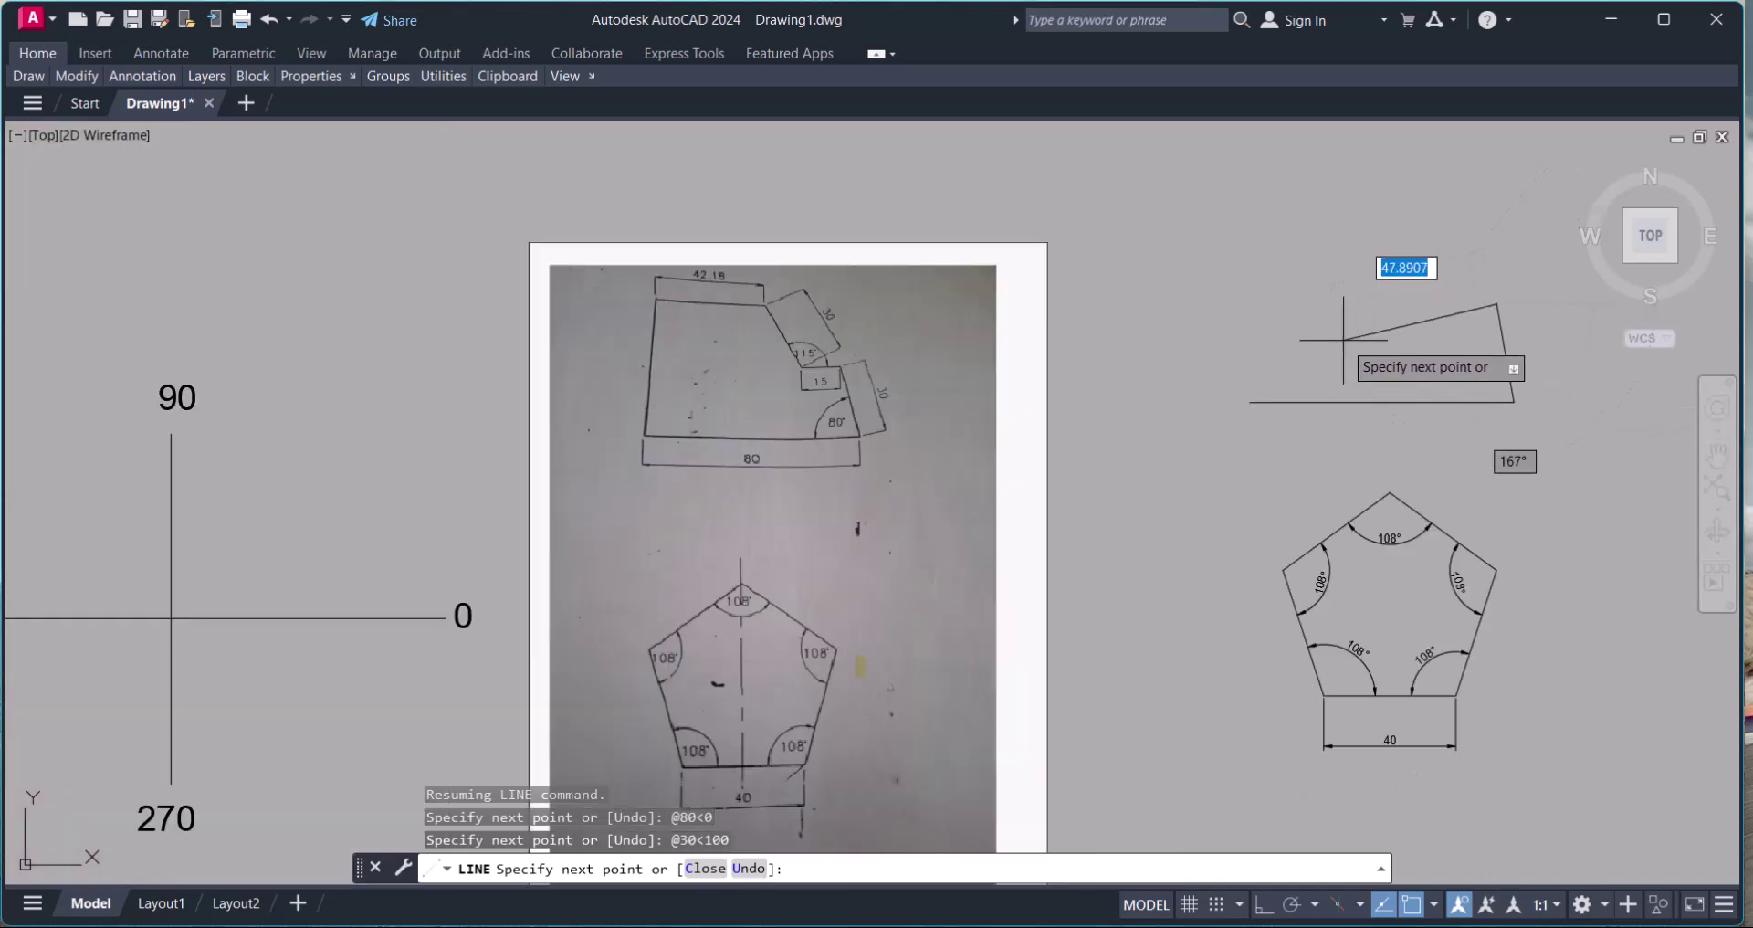
Draw the short step edge of the outline 15 units long at 180°
scroll(1343, 339, up, 2)
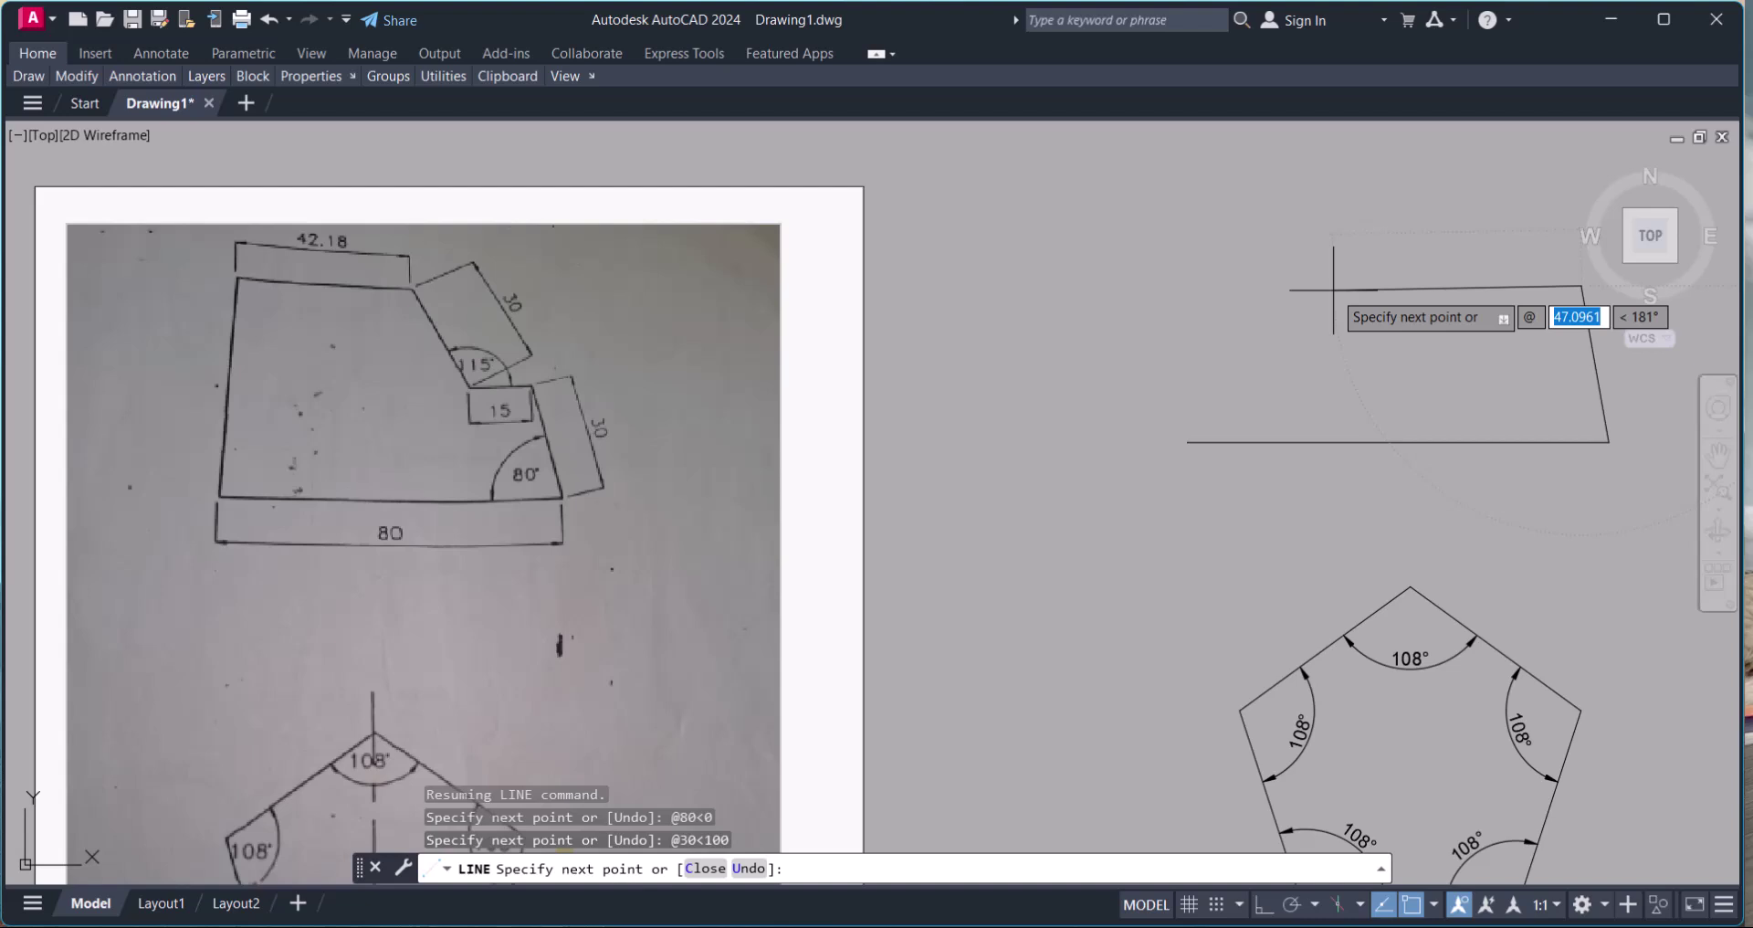
text(15)
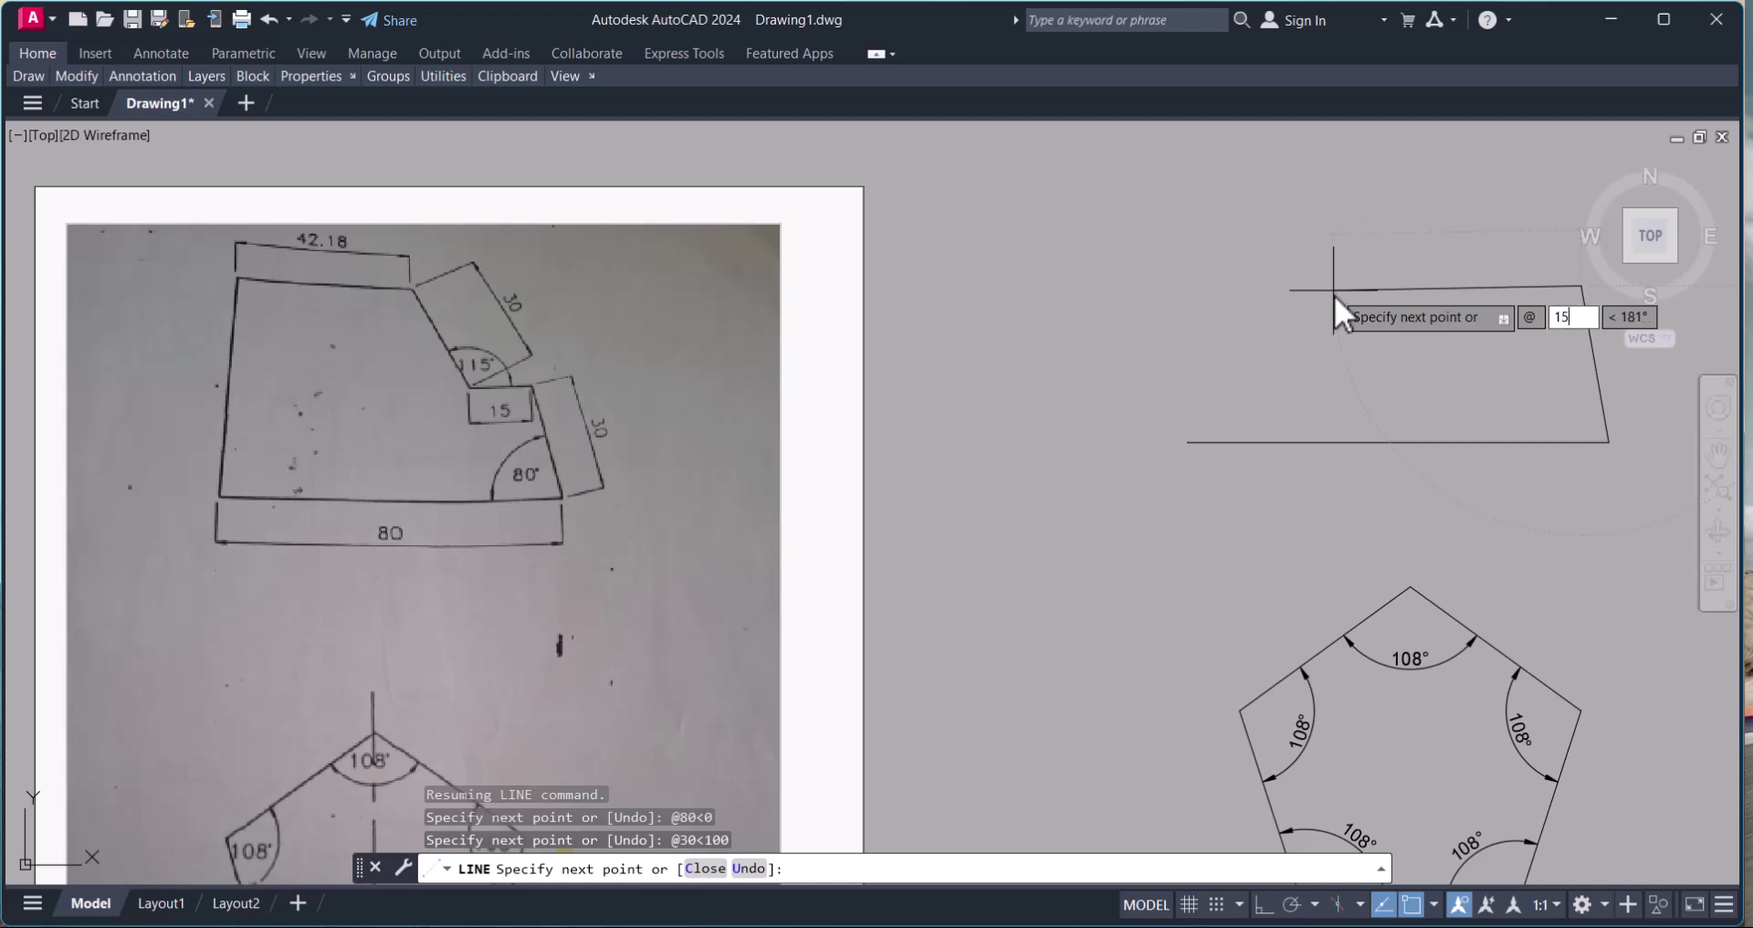
key(Tab)
scroll(1334, 294, down, 5)
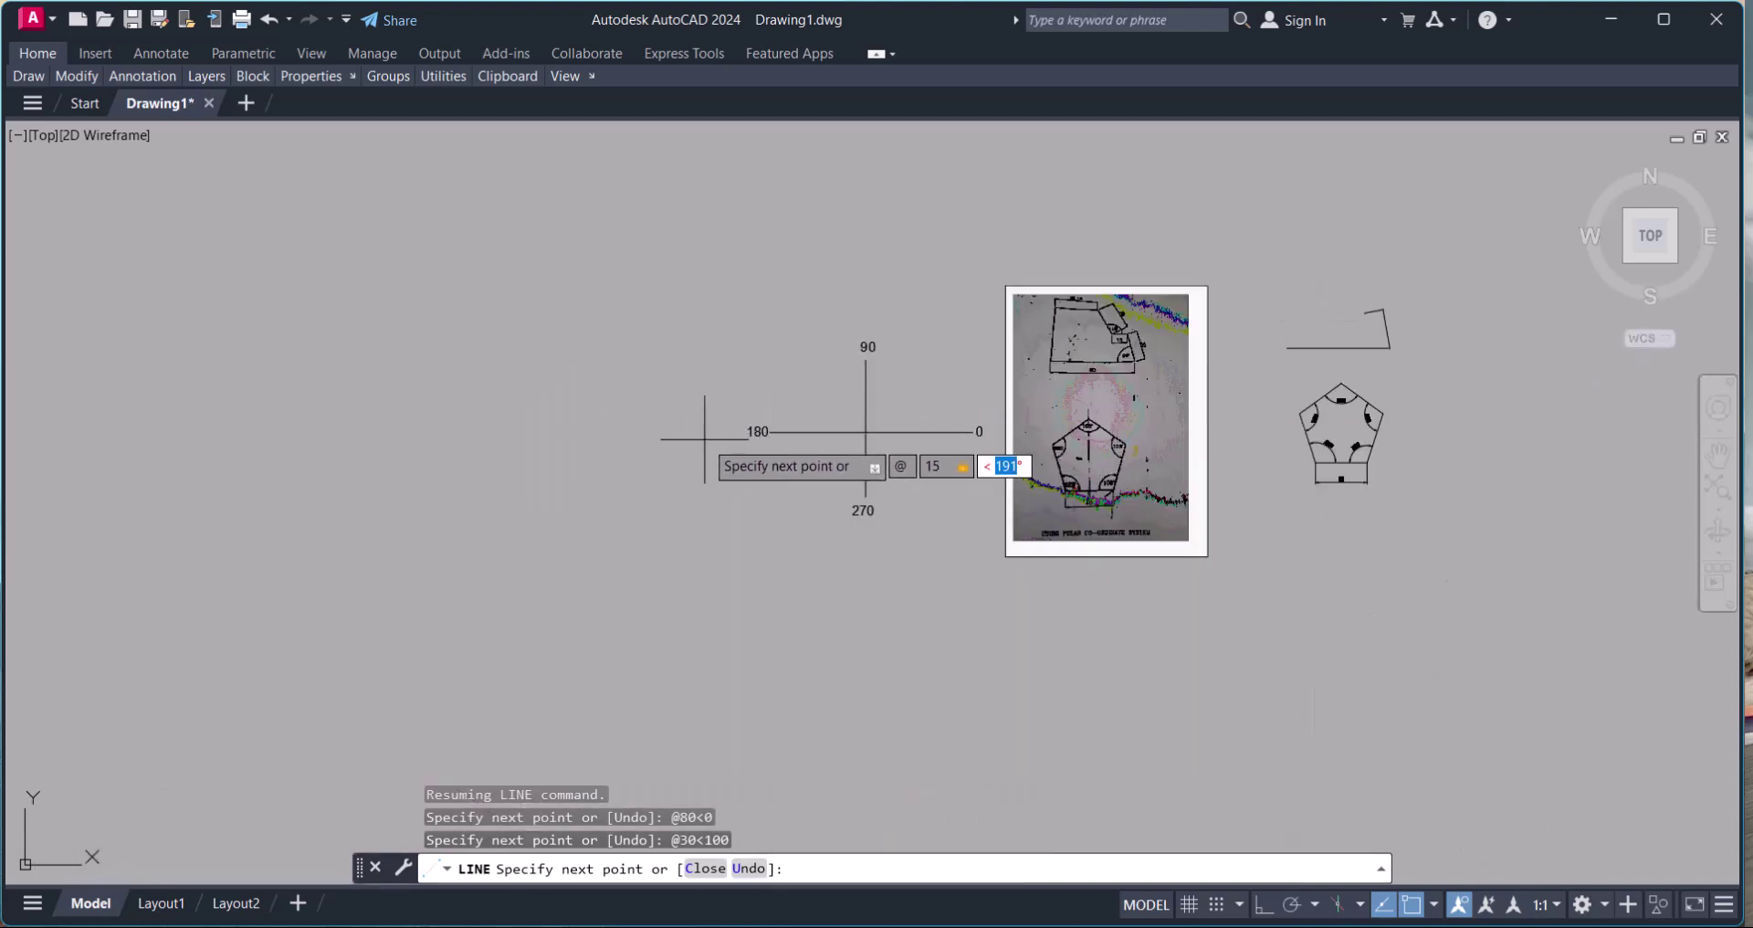
scroll(1368, 274, up, 5)
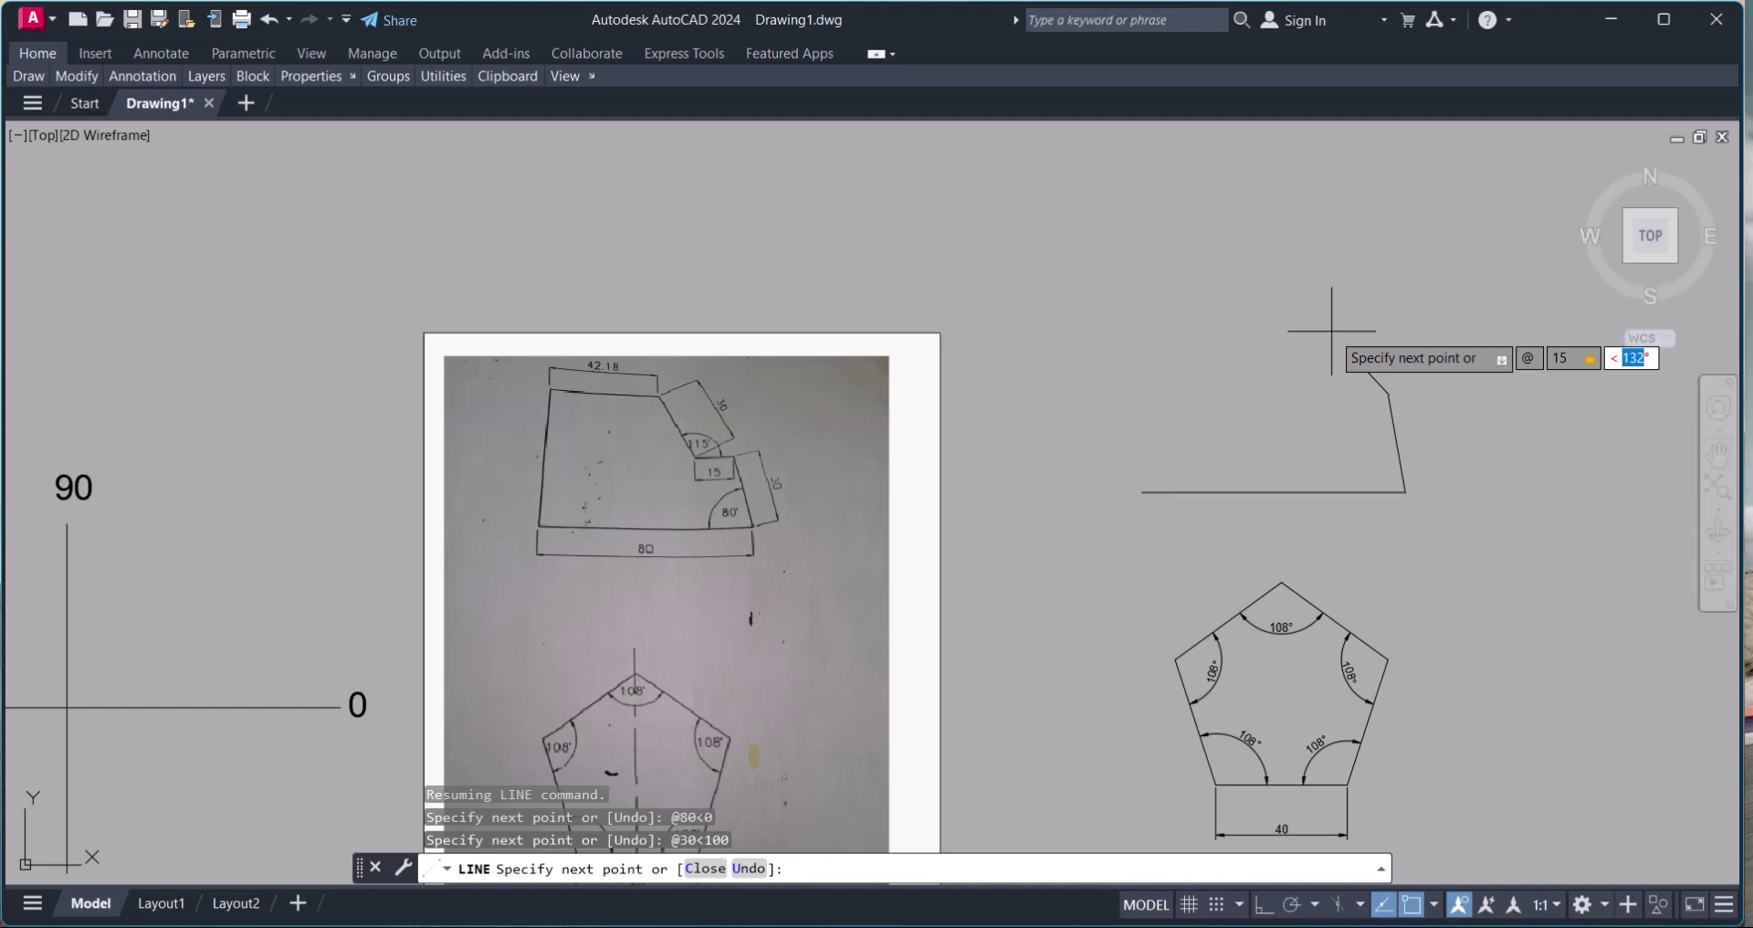
text(180)
key(Return)
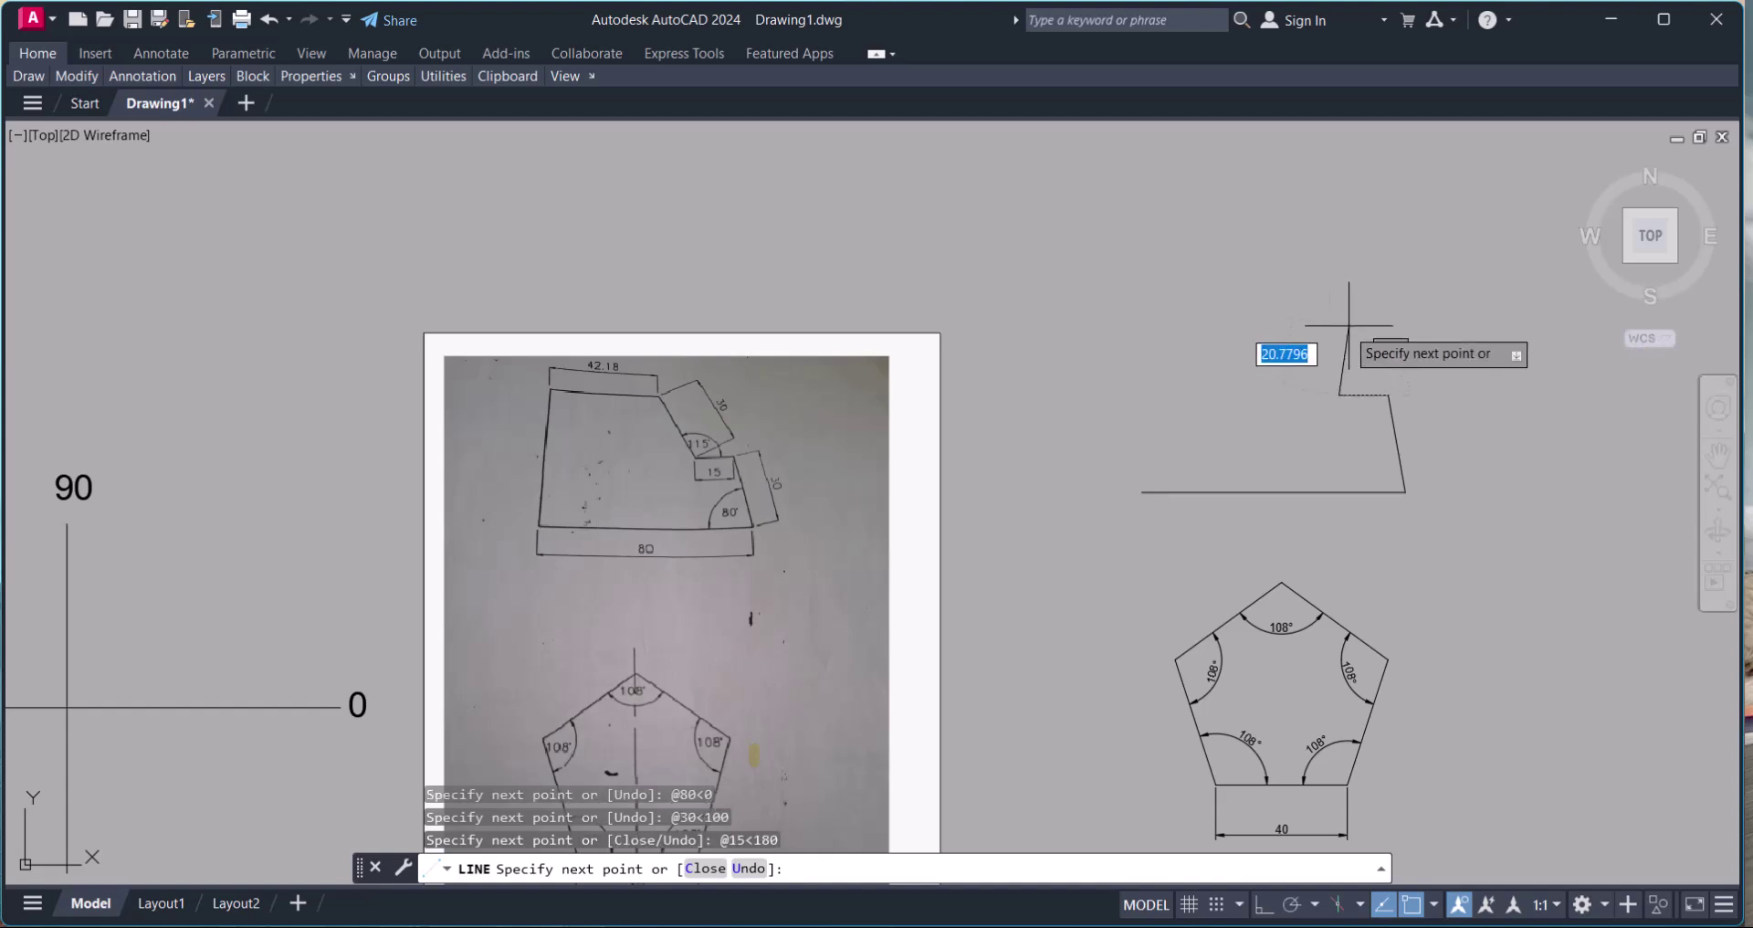
Continue from the step edge's left end with a 30-unit sloping segment at 115°
scroll(1237, 344, up, 2)
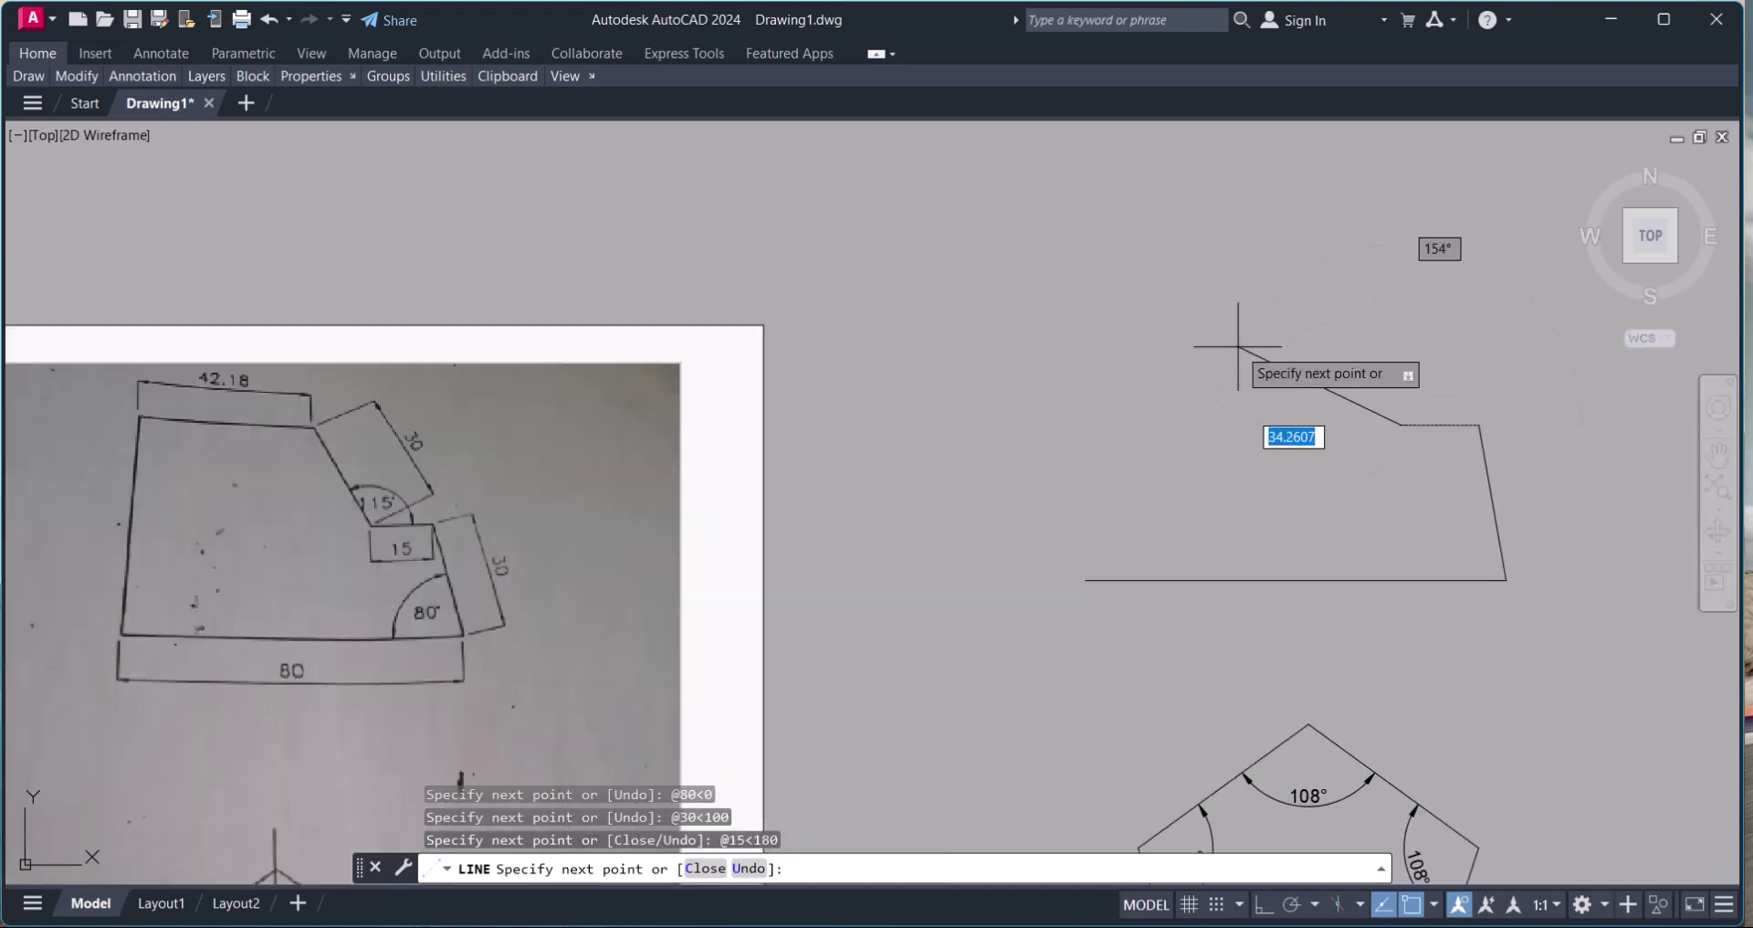
text(@)
text(30)
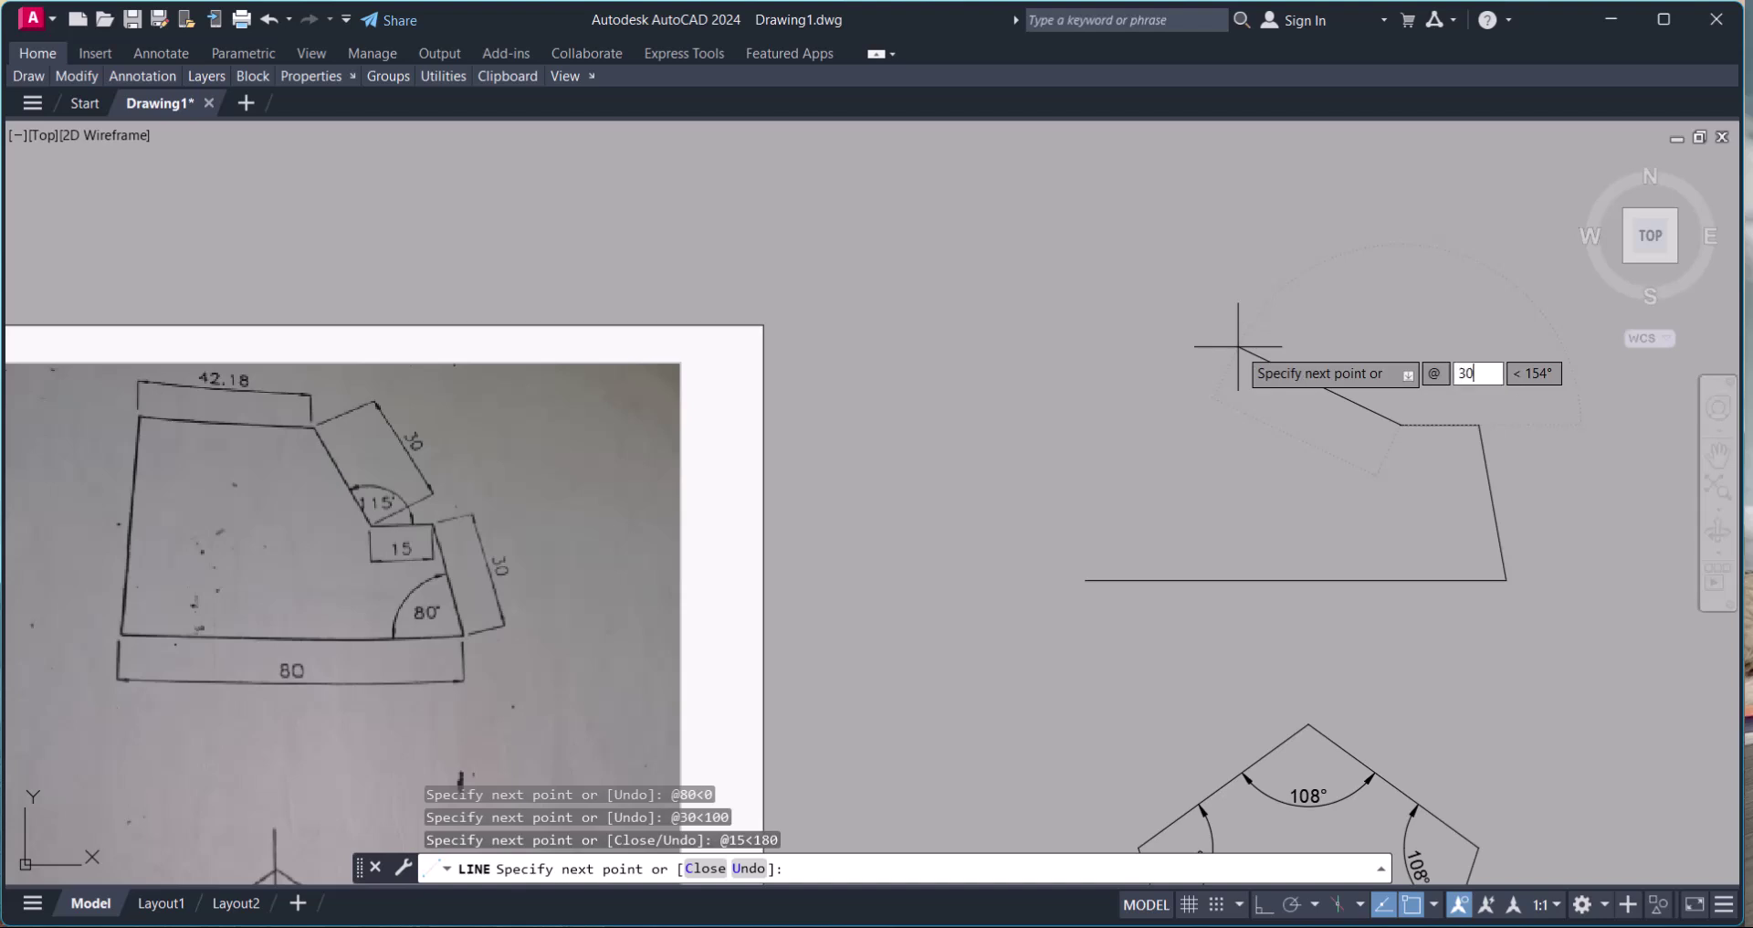
key(Tab)
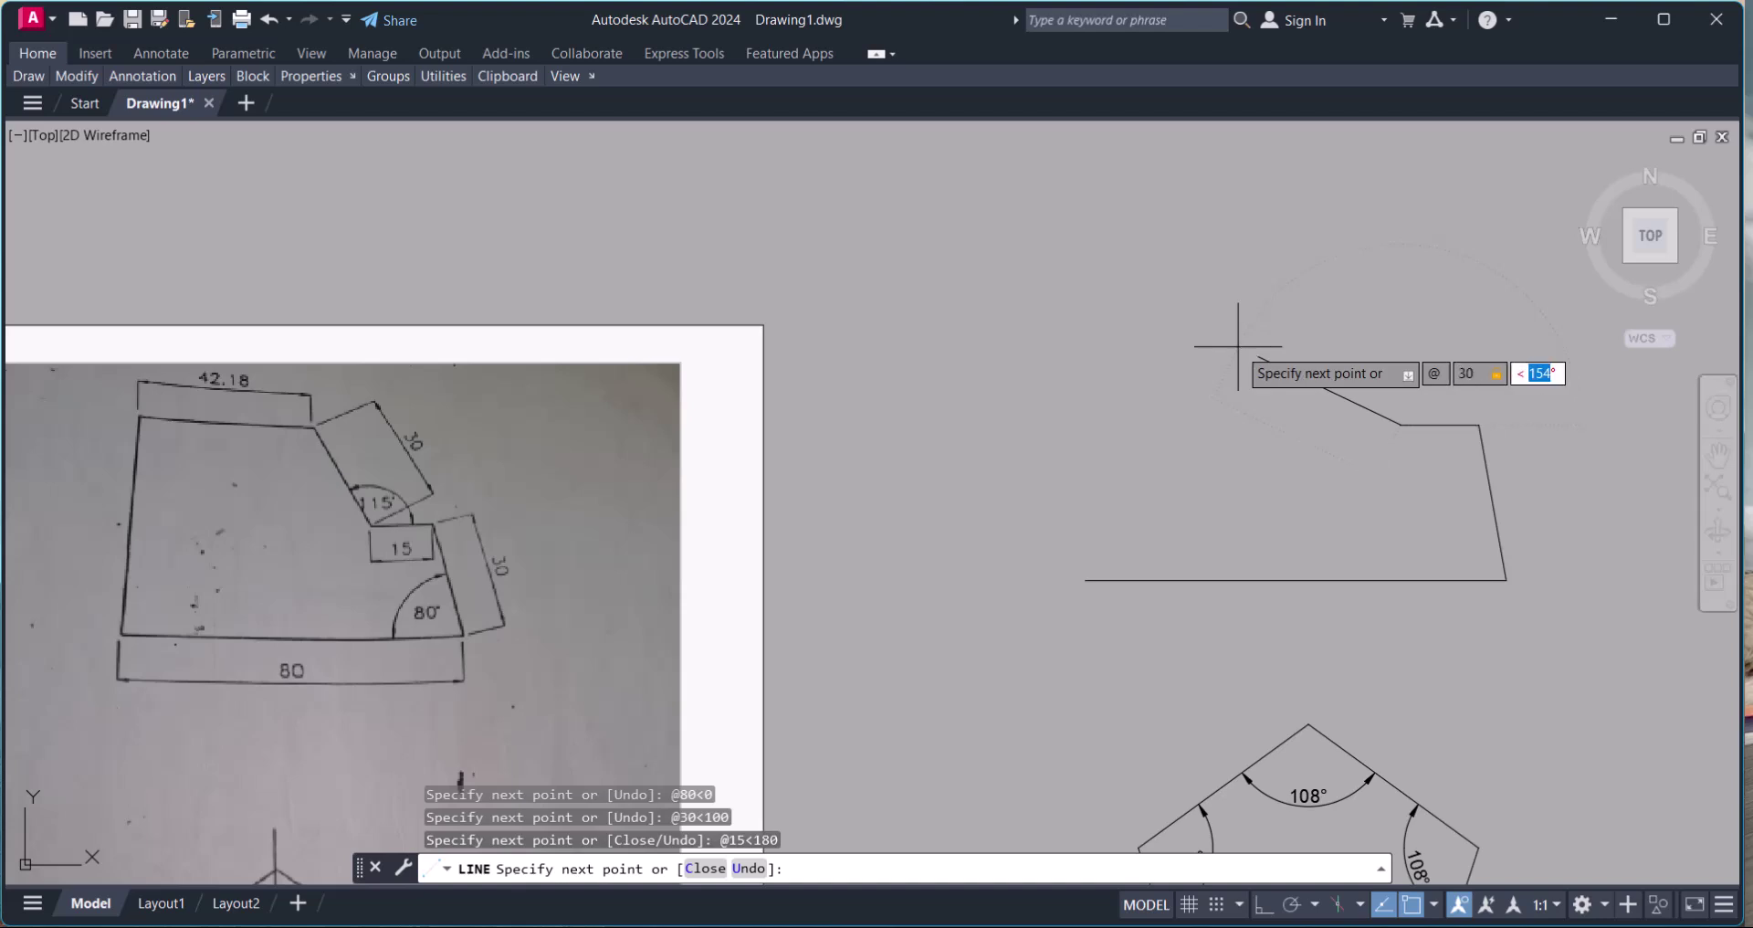
text(115)
key(Return)
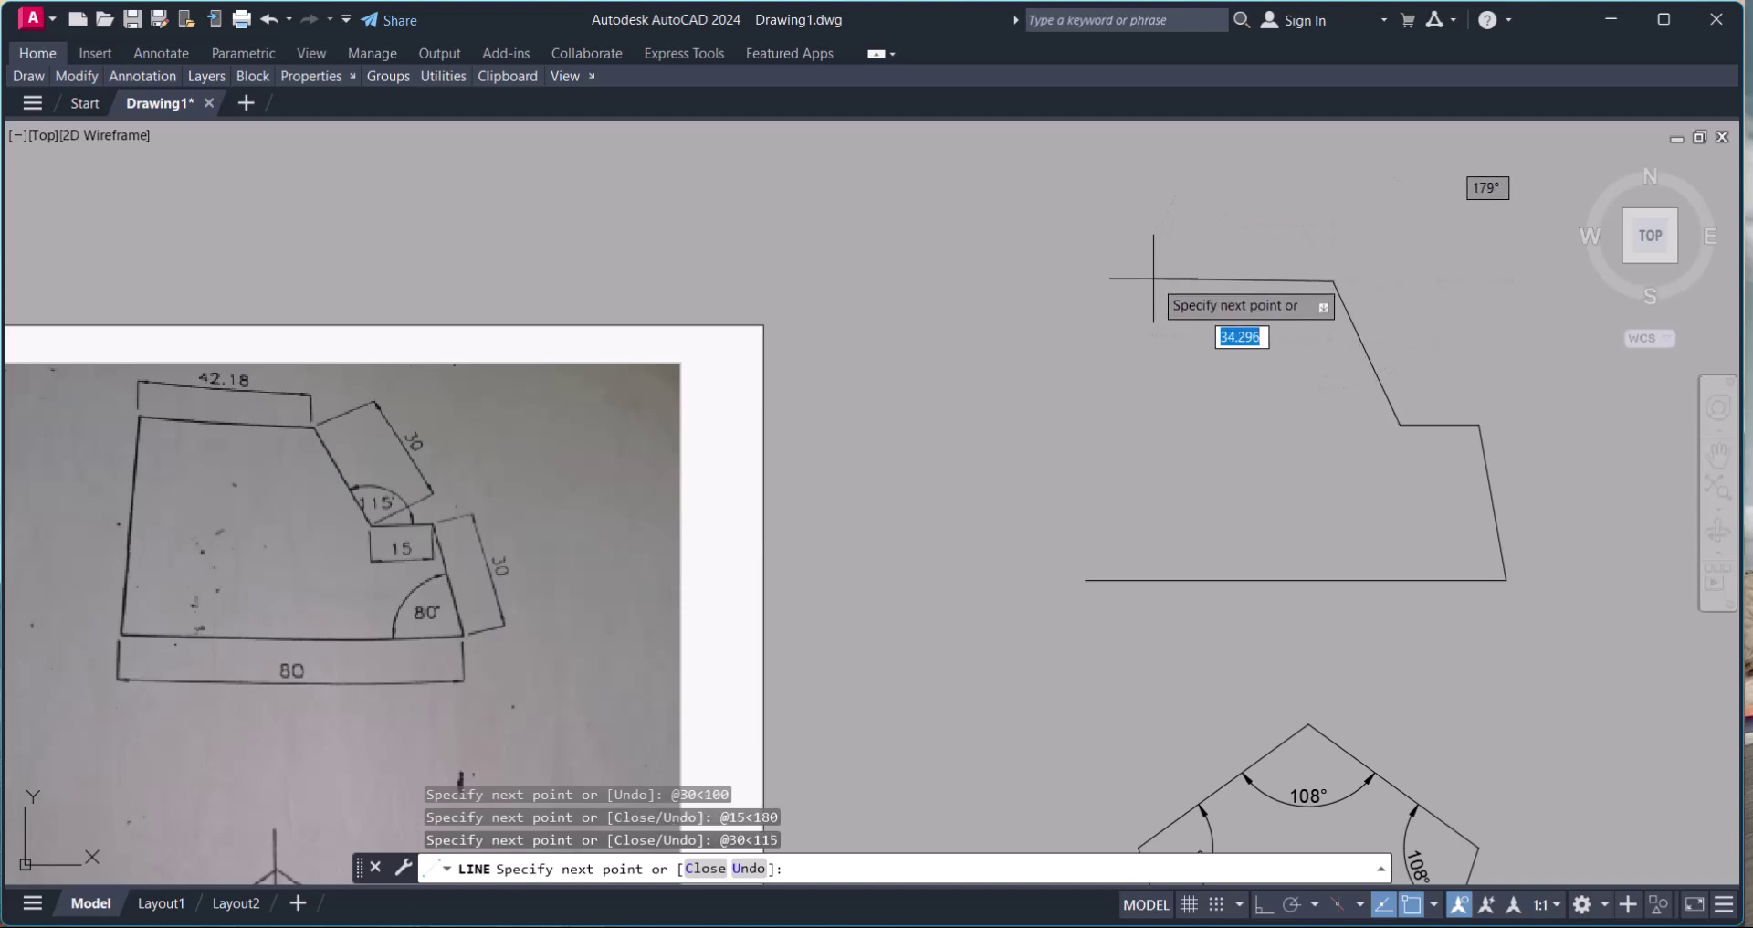
Draw the top edge 42.18 units long at 180° and close the outline at the base's left endpoint
text(@)
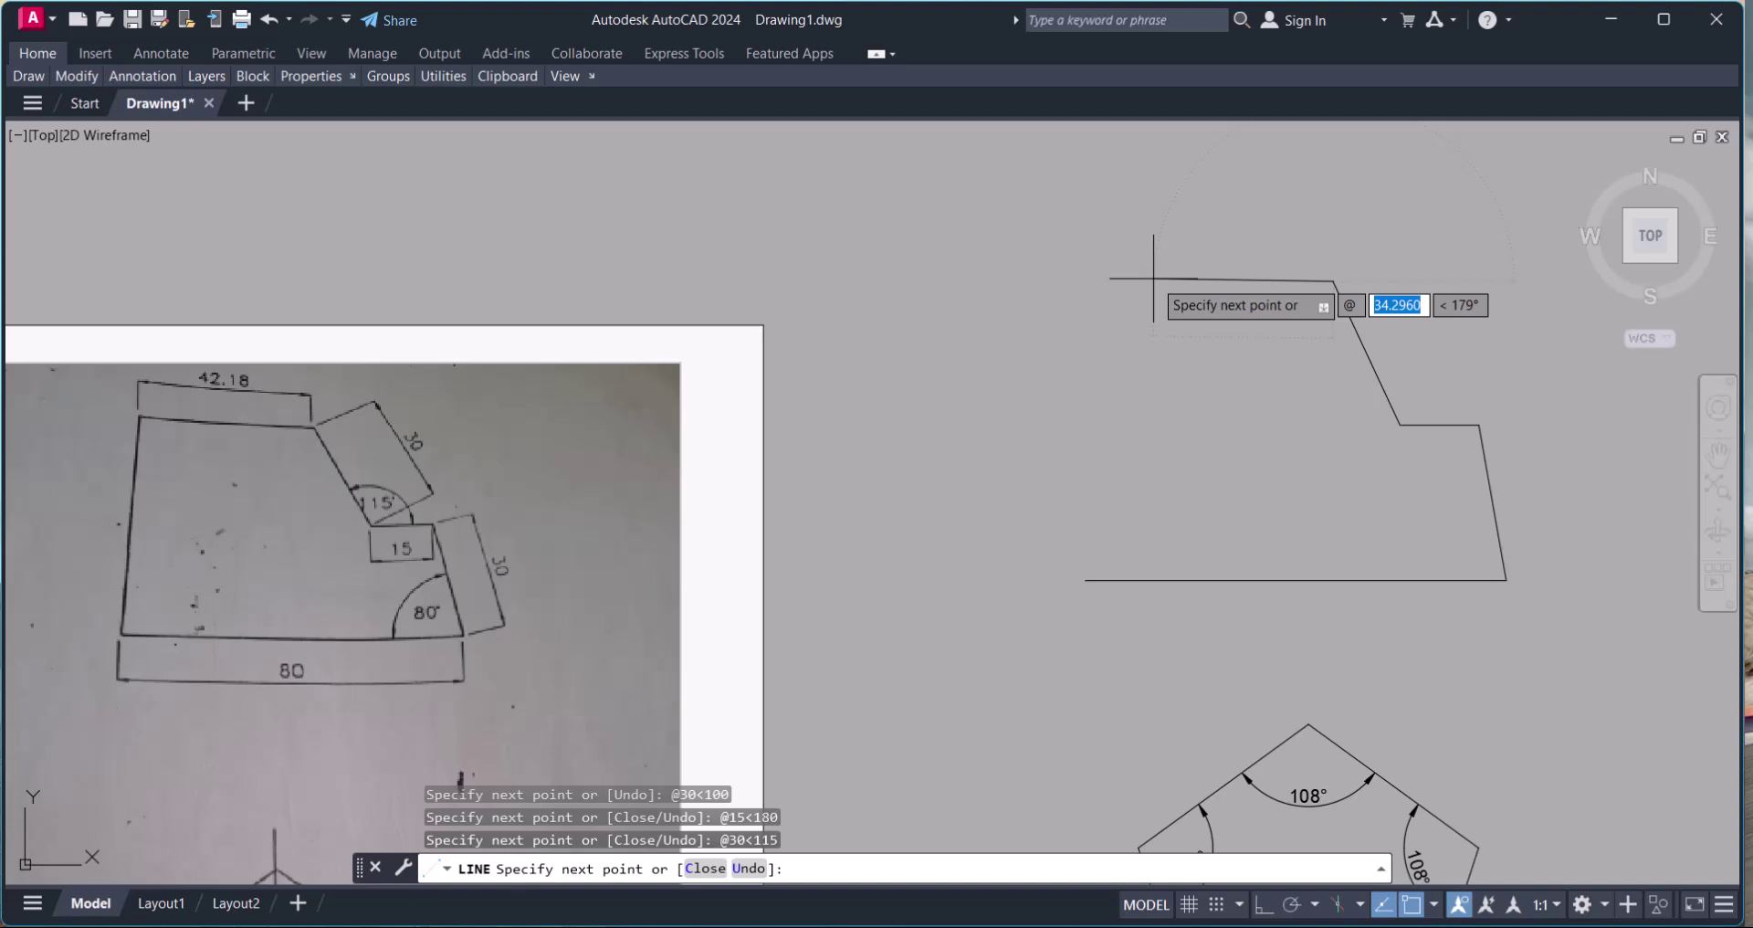
text(42.18)
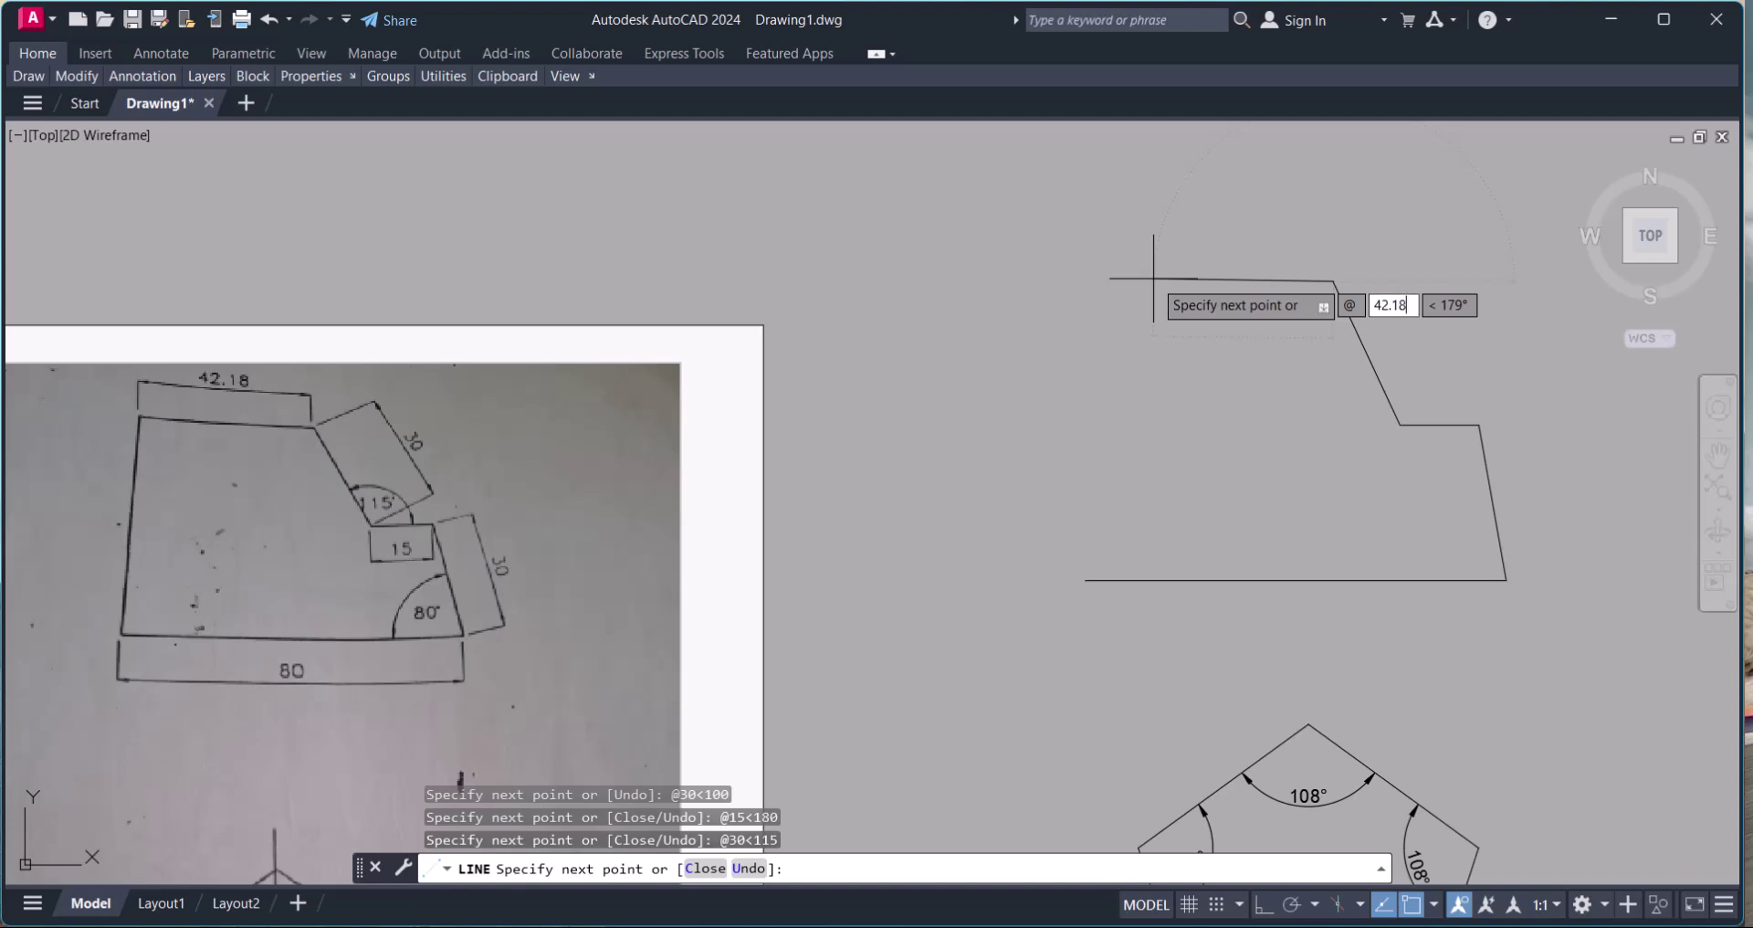
key(Tab)
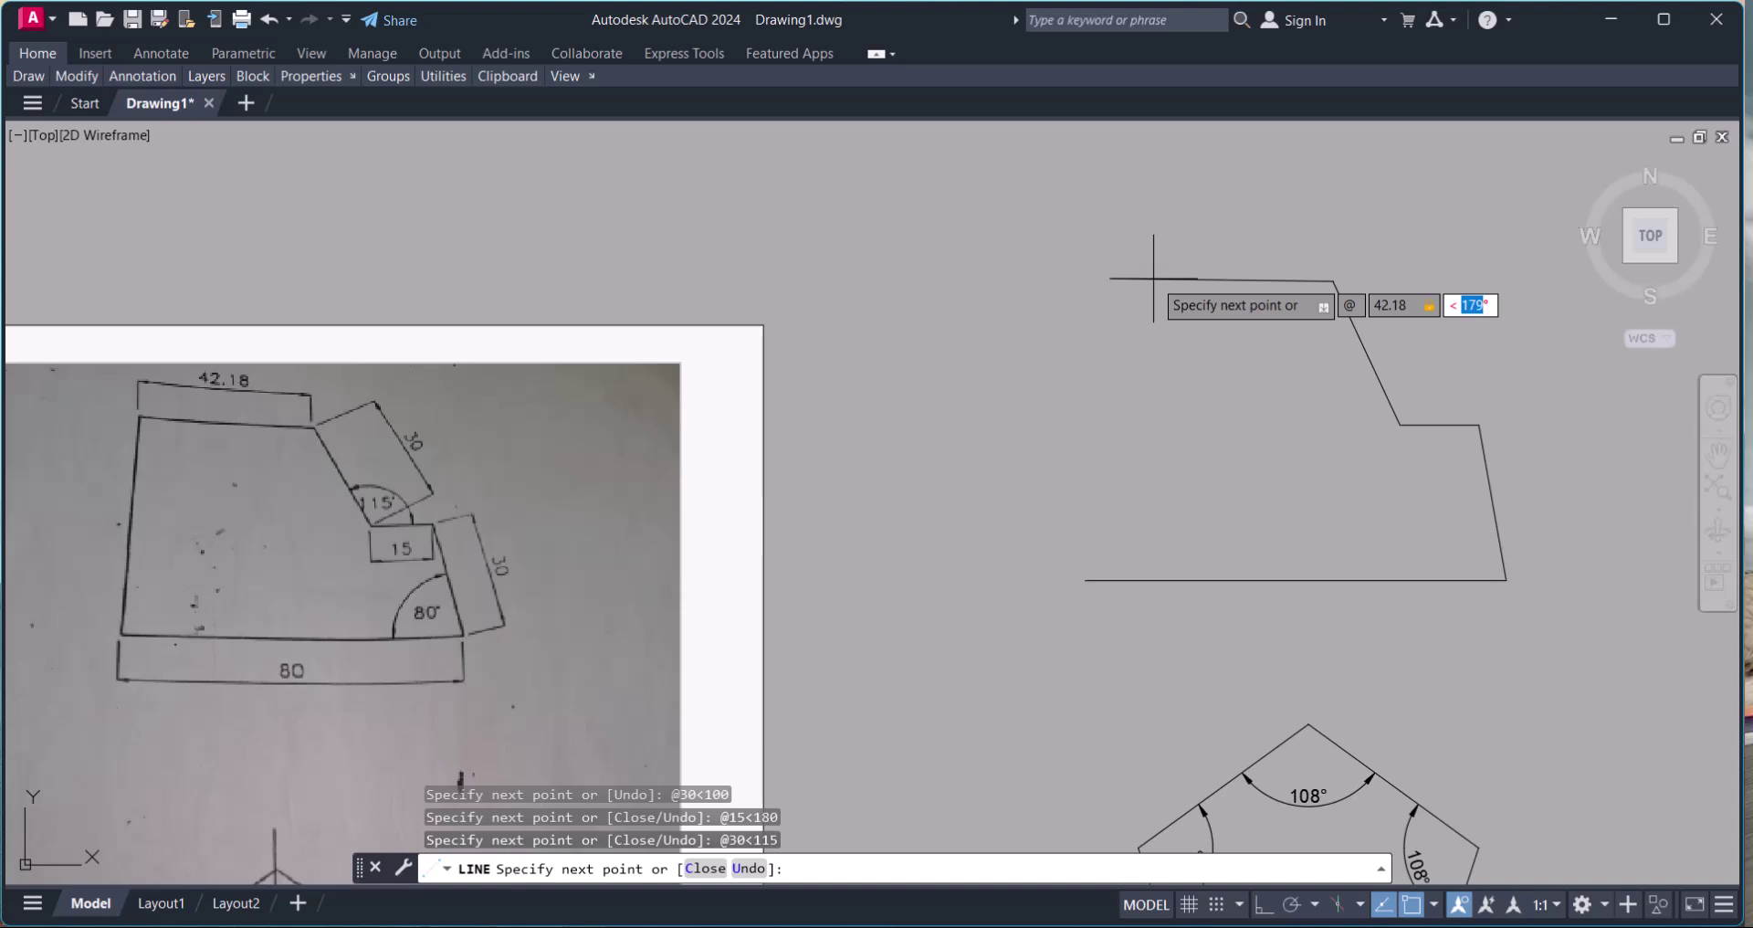
scroll(1153, 277, down, 6)
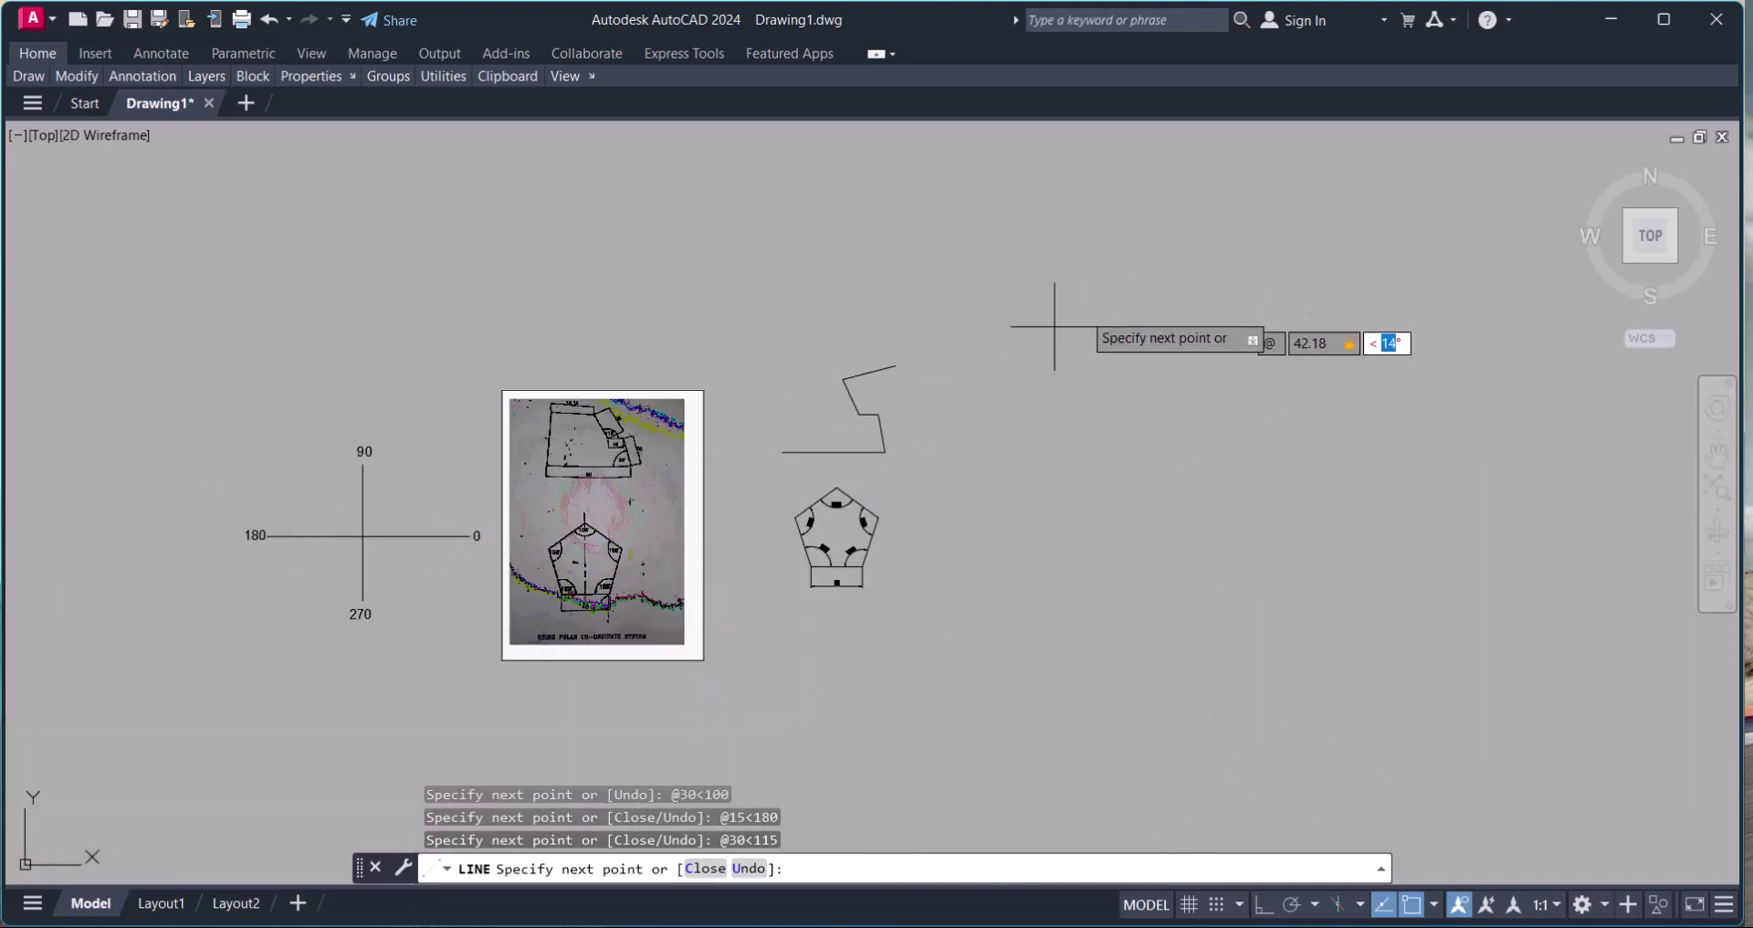
scroll(1000, 345, up, 4)
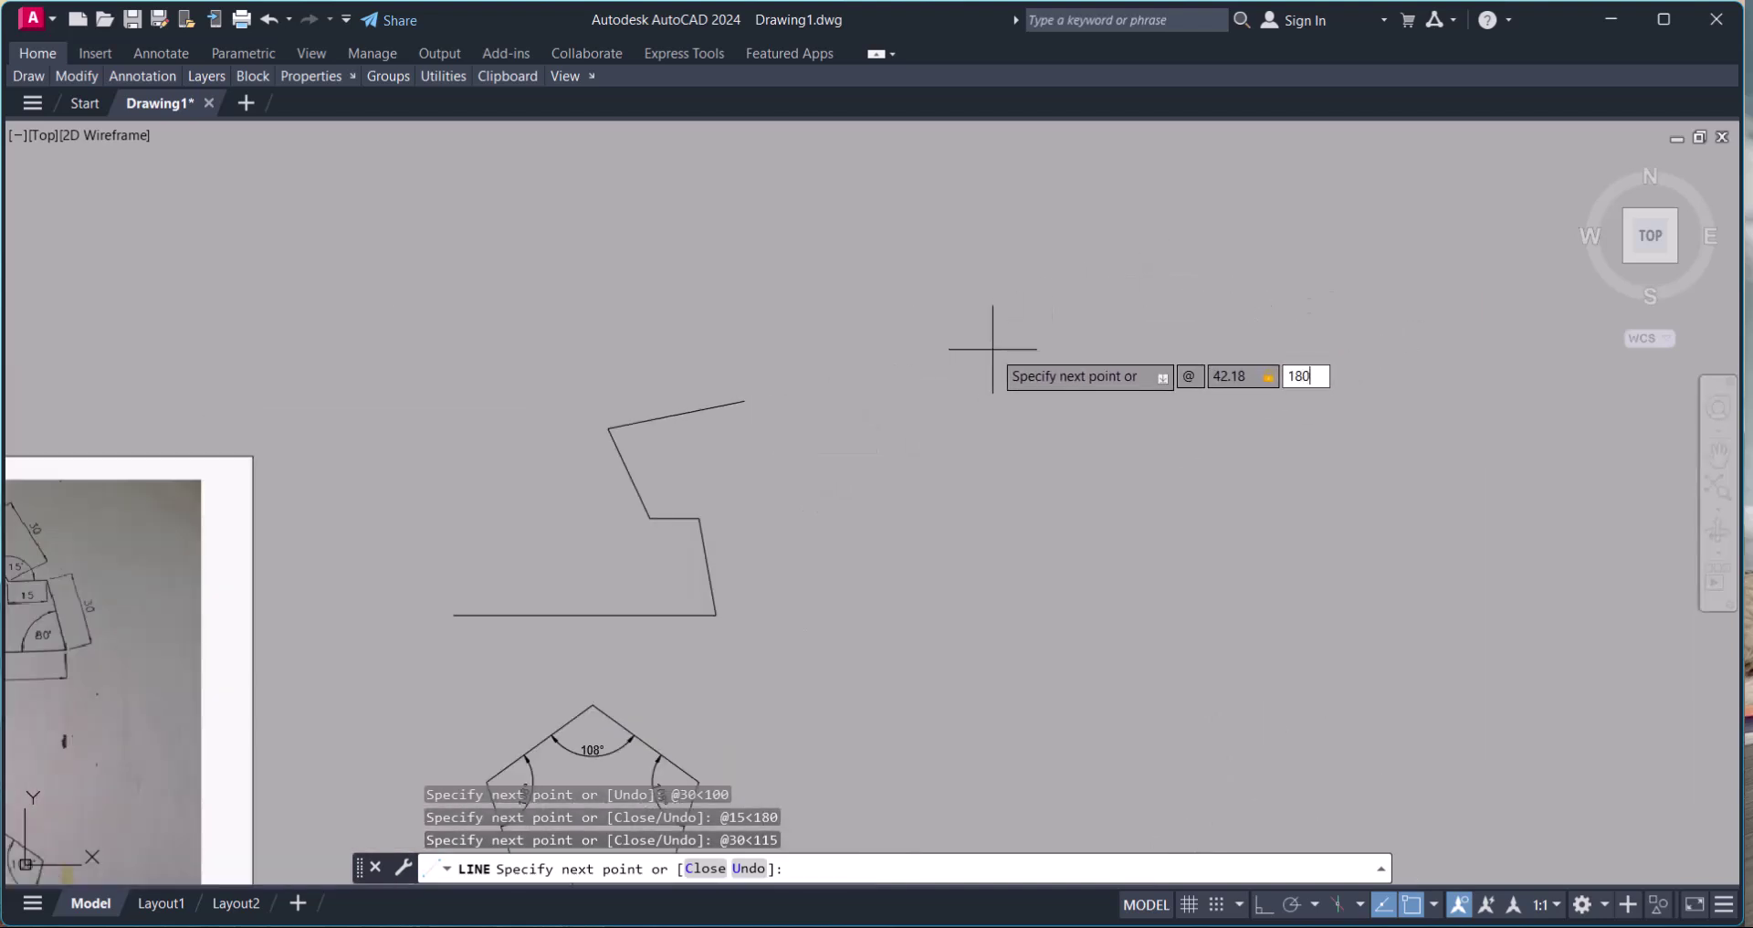
key(Return)
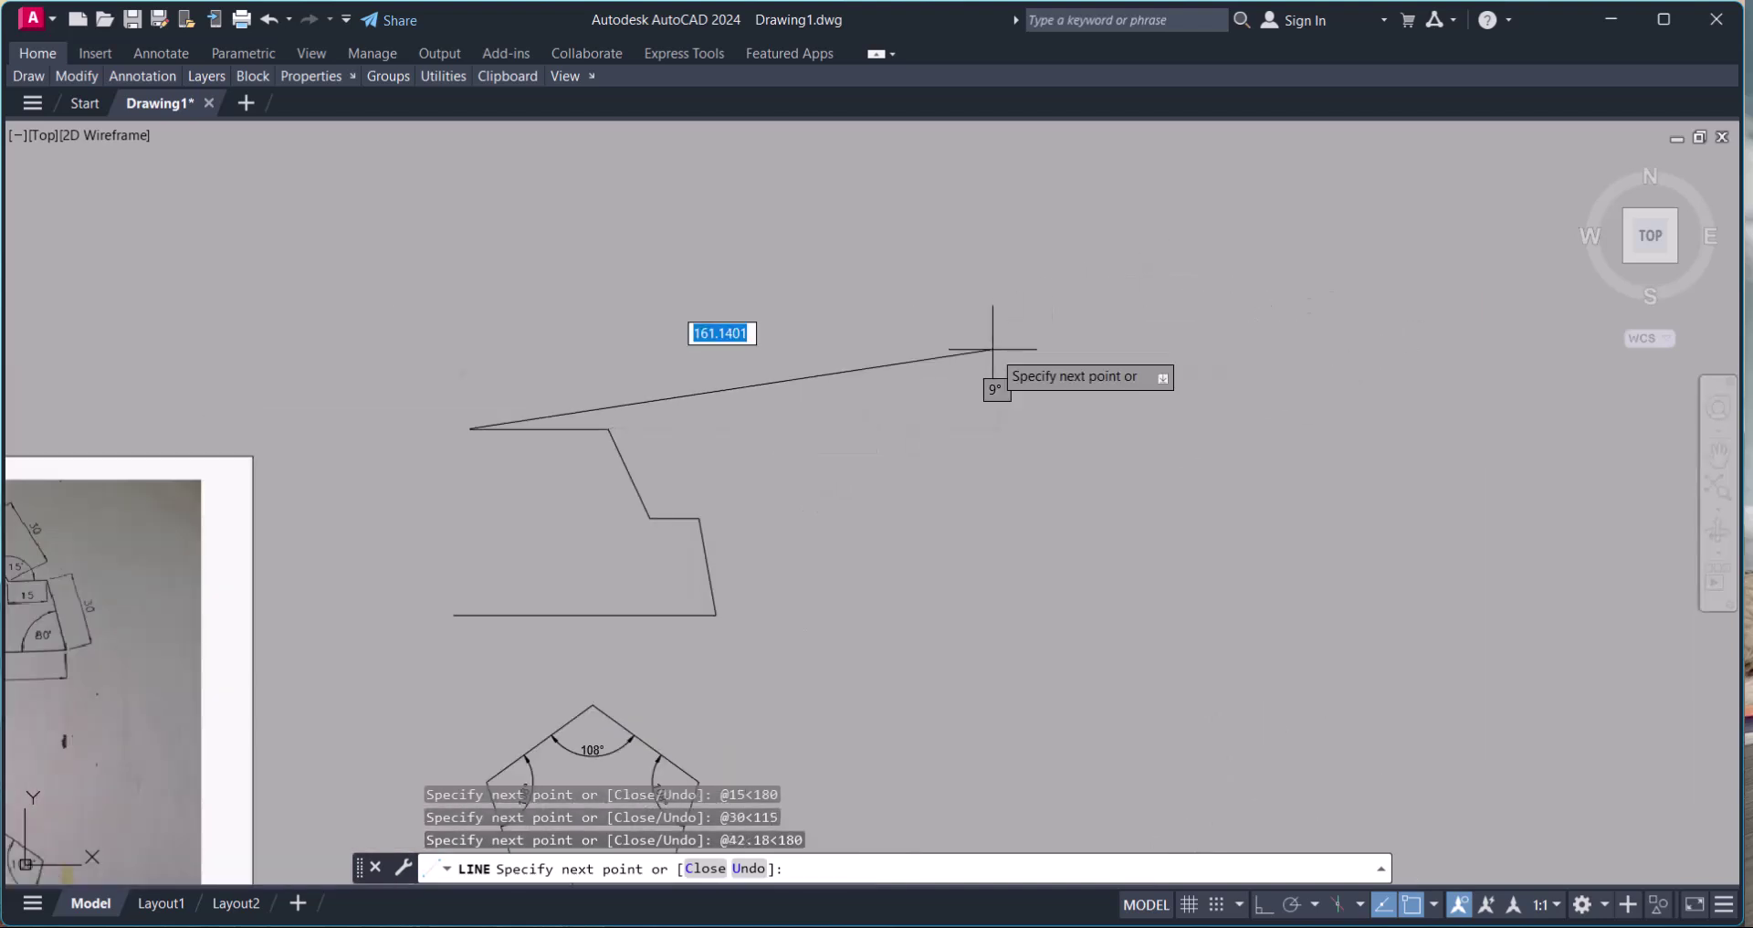
click(454, 615)
key(Escape)
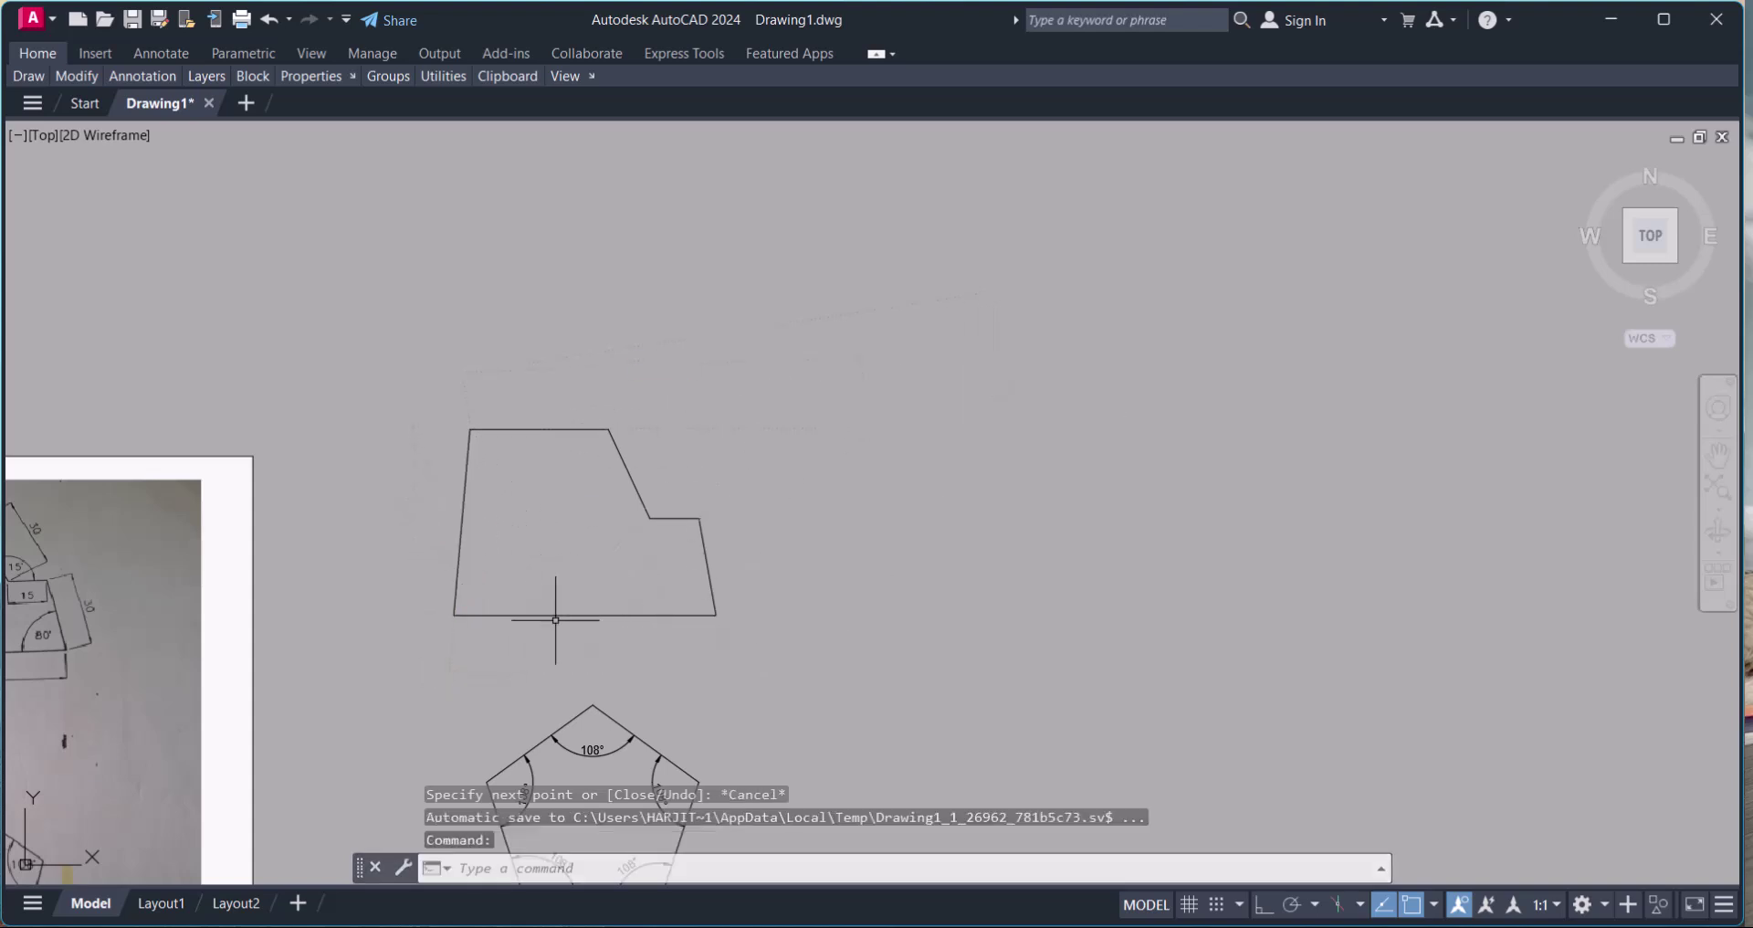
Add a horizontal dimension to the new outline's base with DIMHORIZONTAL and place it below the base
scroll(655, 559, up, 2)
mouse_move(655, 559)
middle_down()
mouse_move(999, 470)
mouse_move(1204, 494)
middle_up()
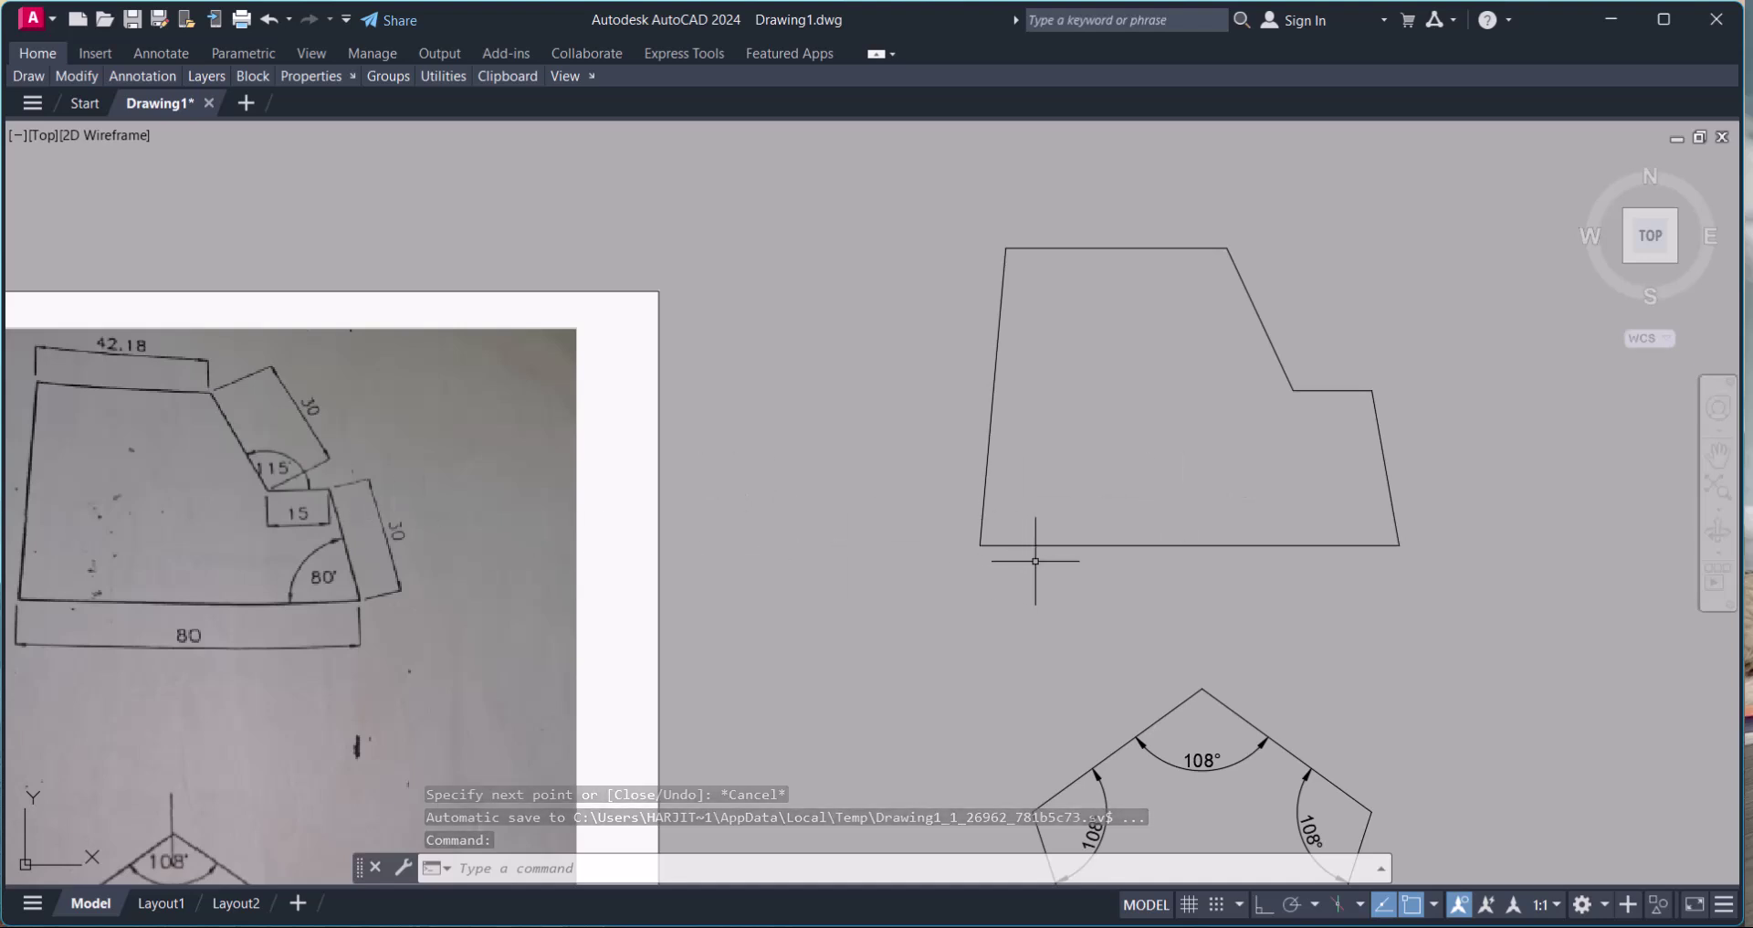
middle_drag(1115, 594, 1192, 536)
text(dim)
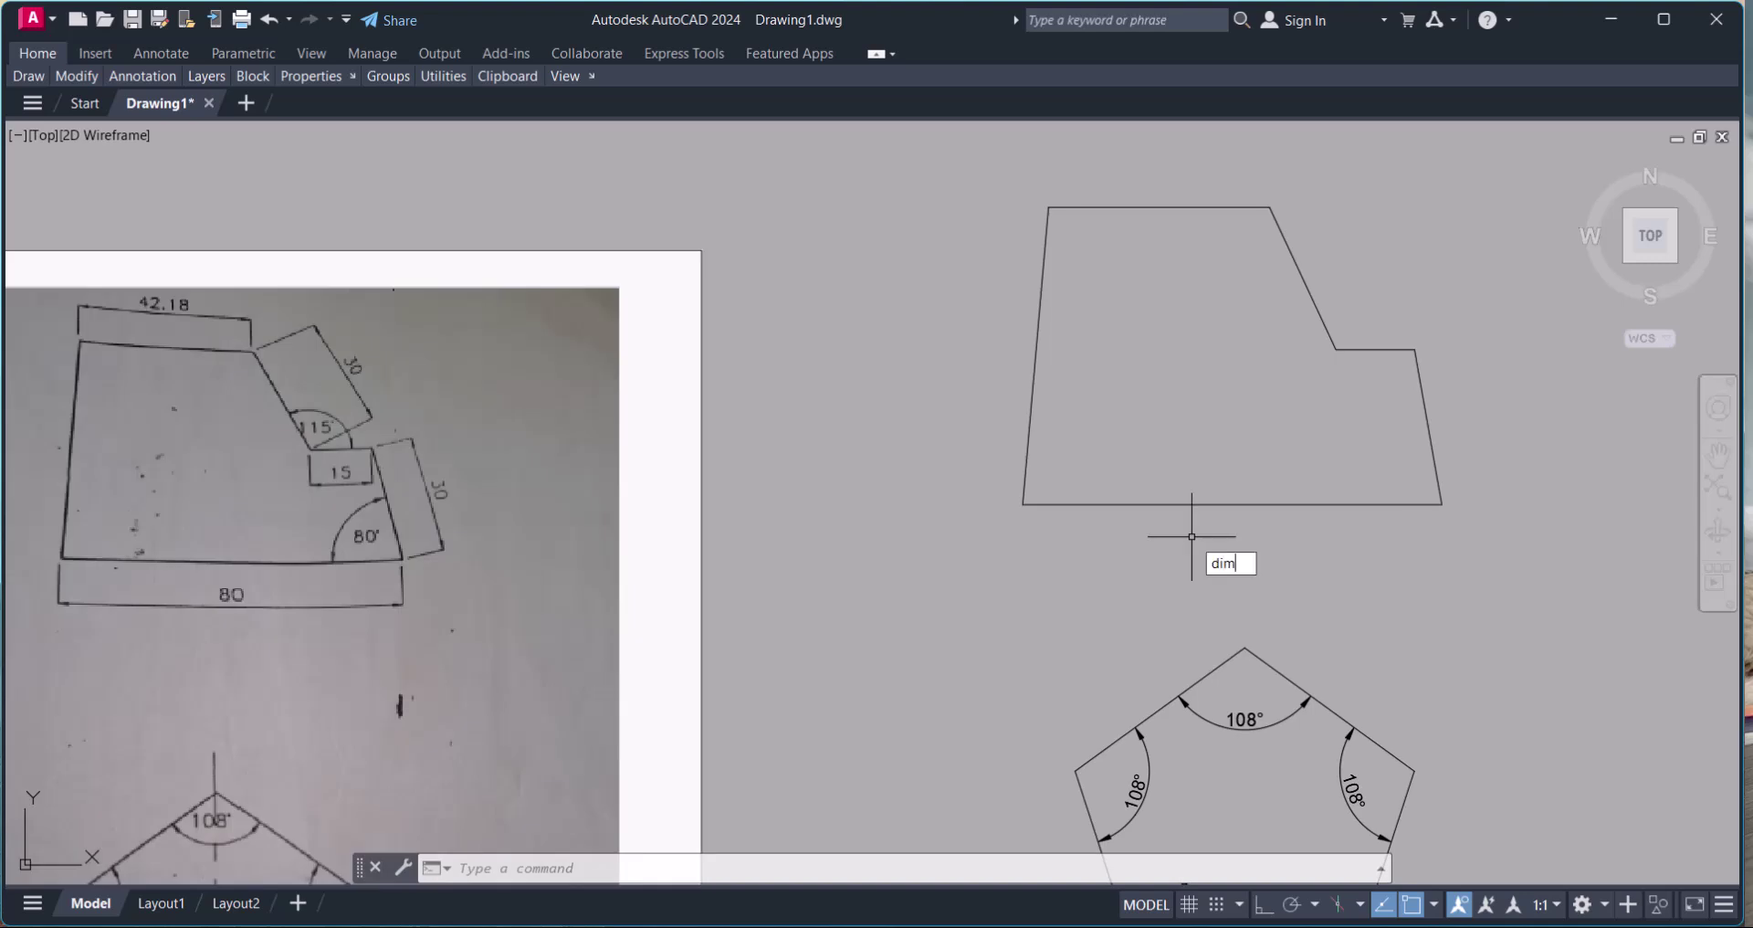
text(Hoe)
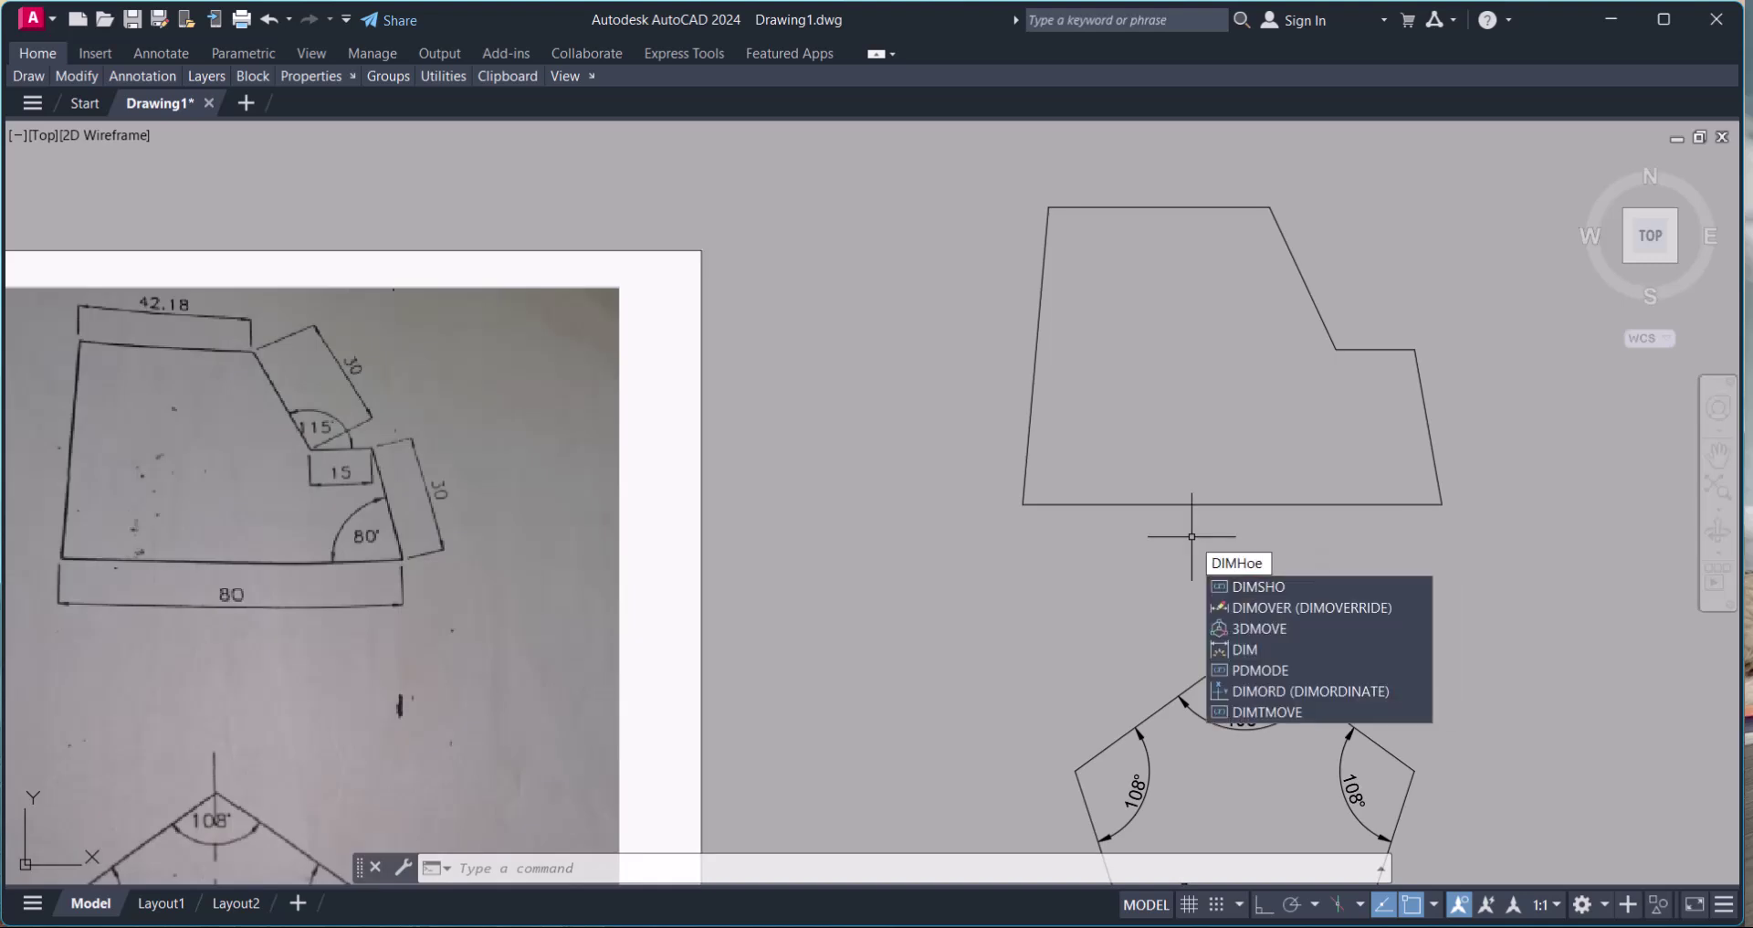
key(BackSpace)
text(r)
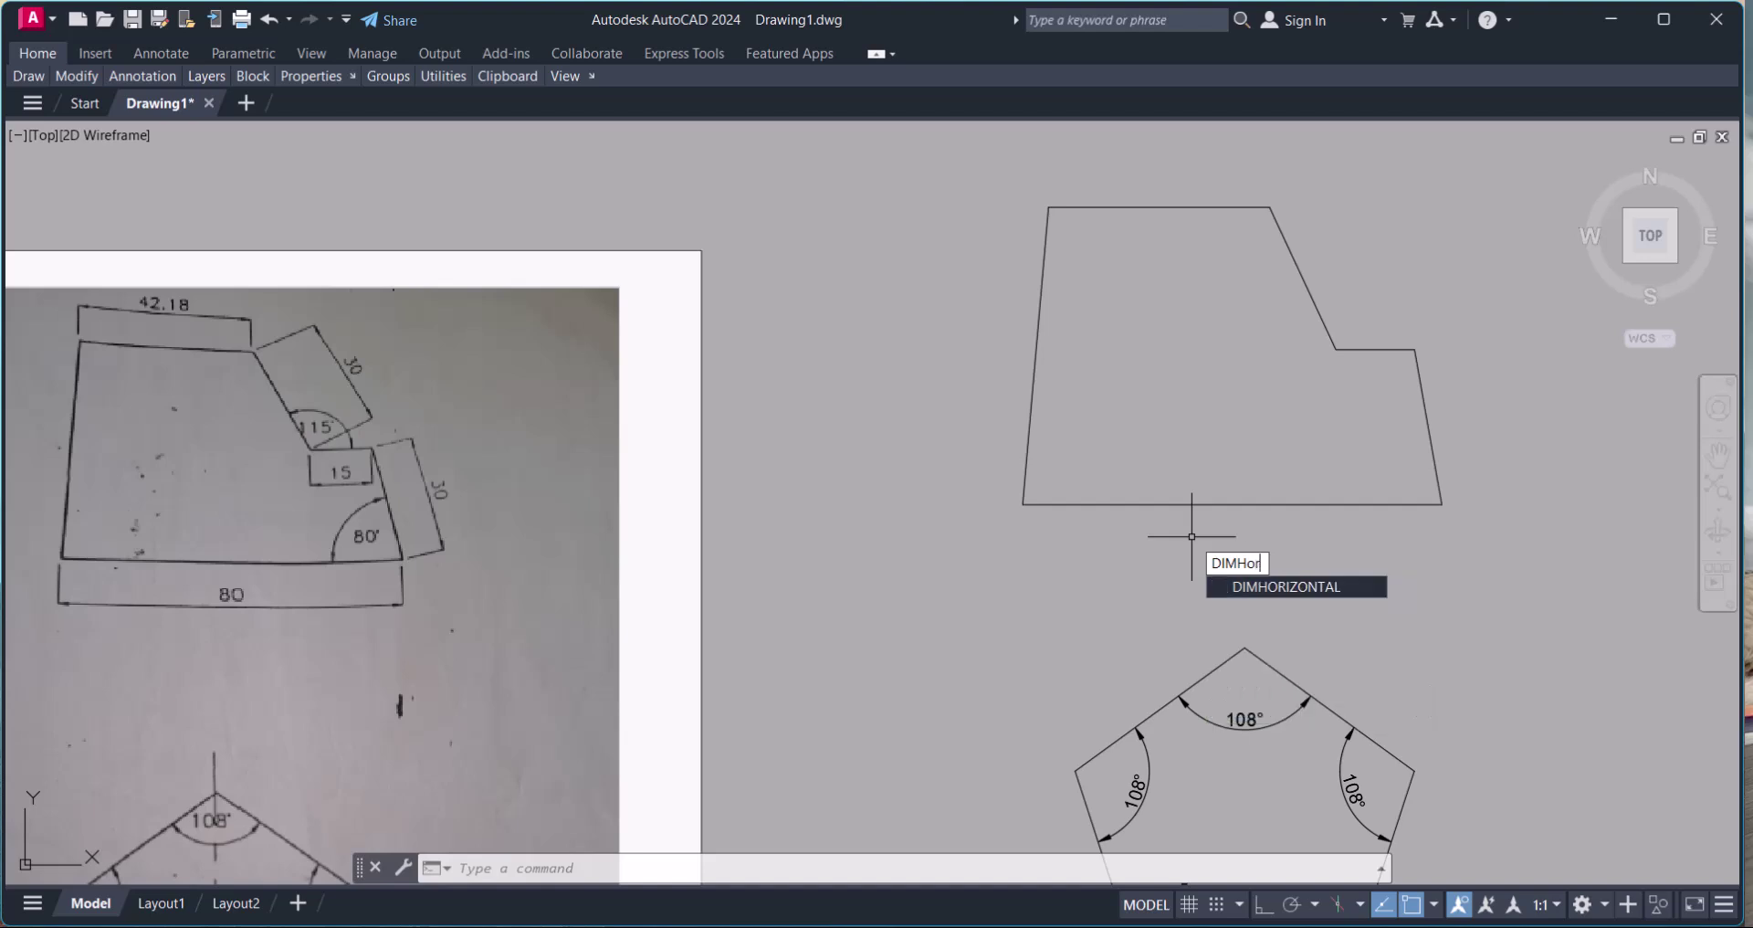
key(Return)
key(Return)
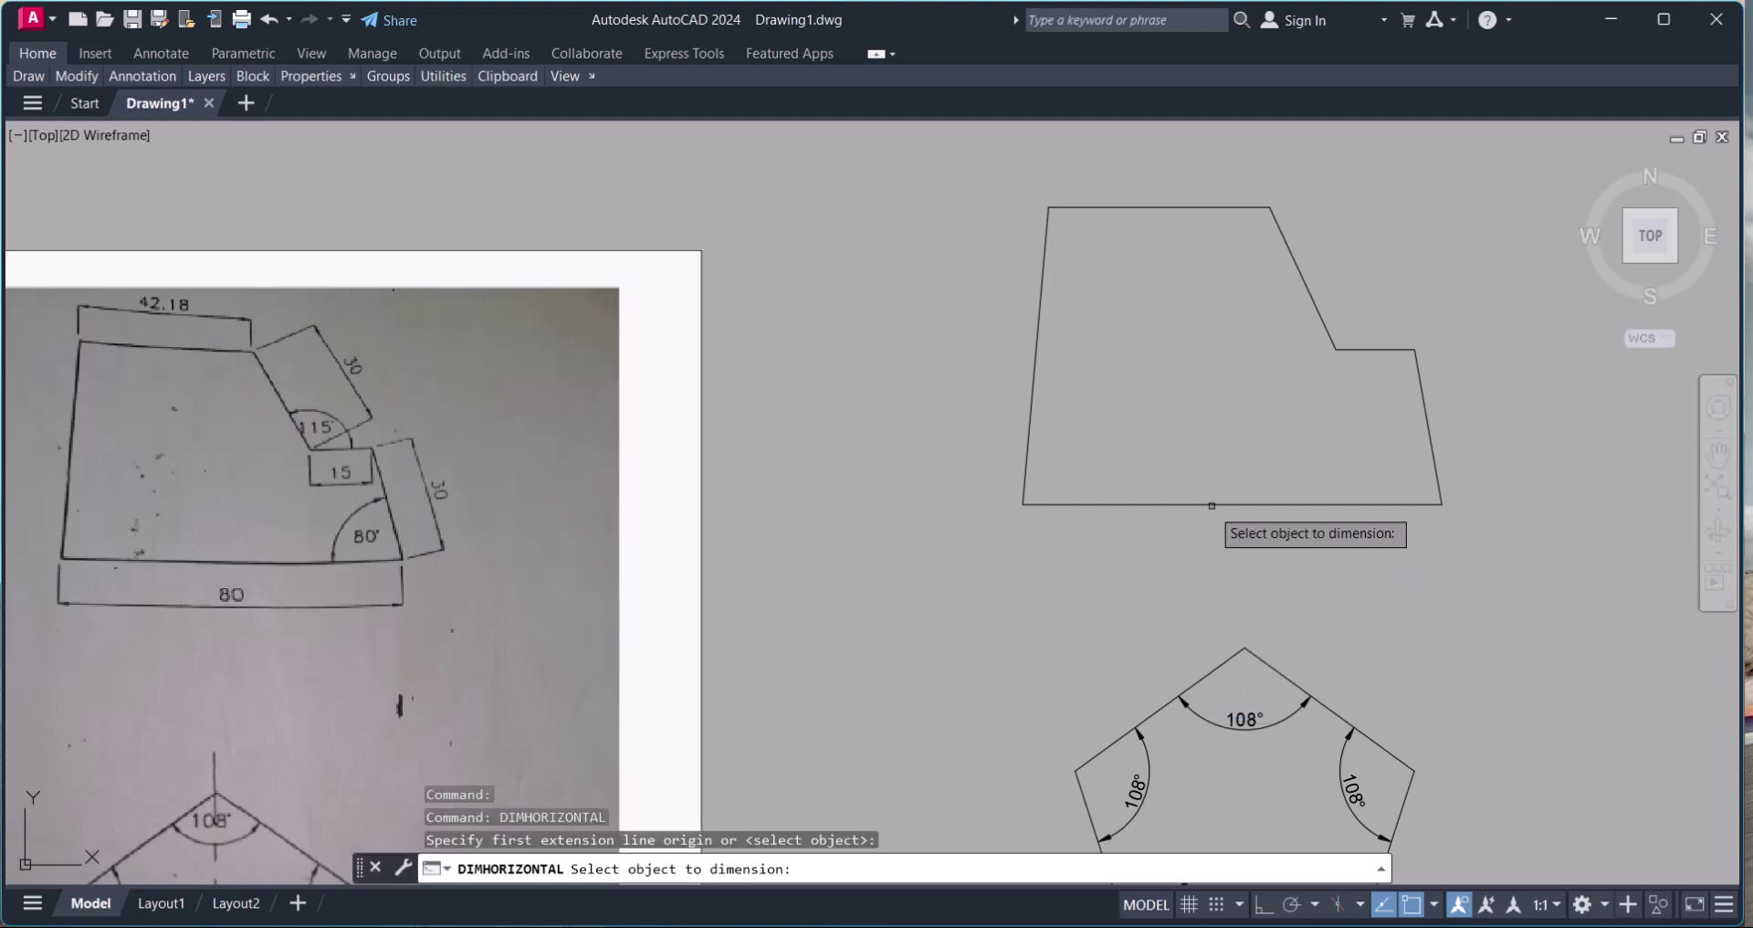
click(1178, 505)
click(1213, 573)
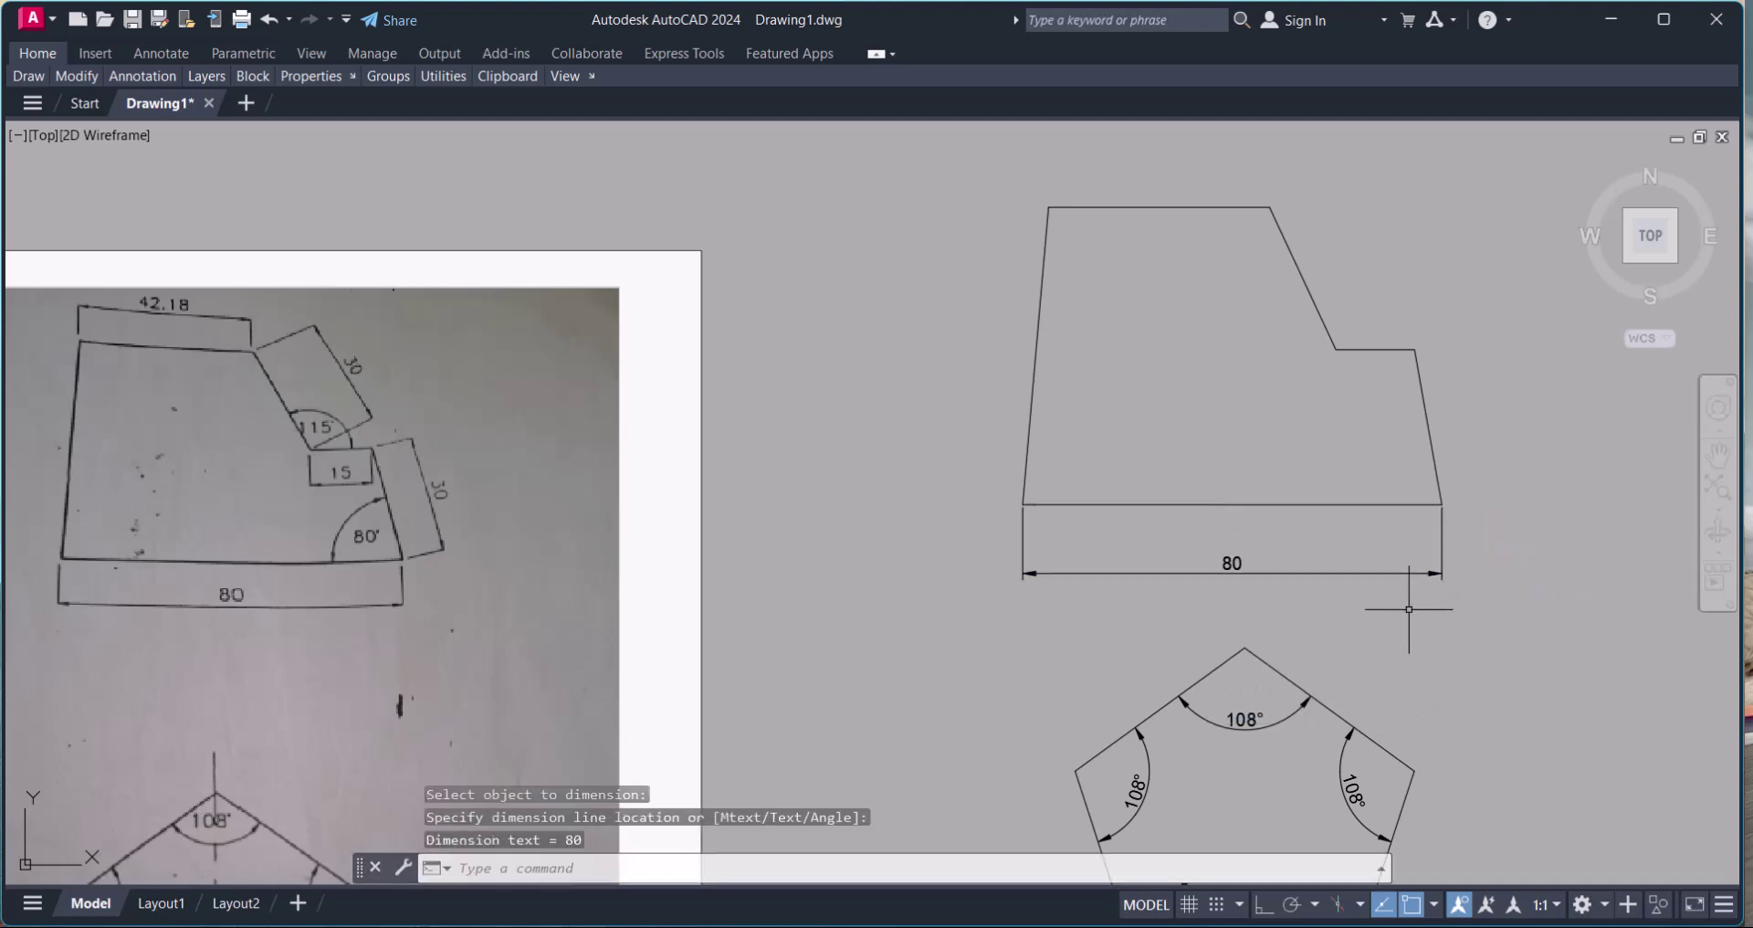
scroll(1502, 607, up, 2)
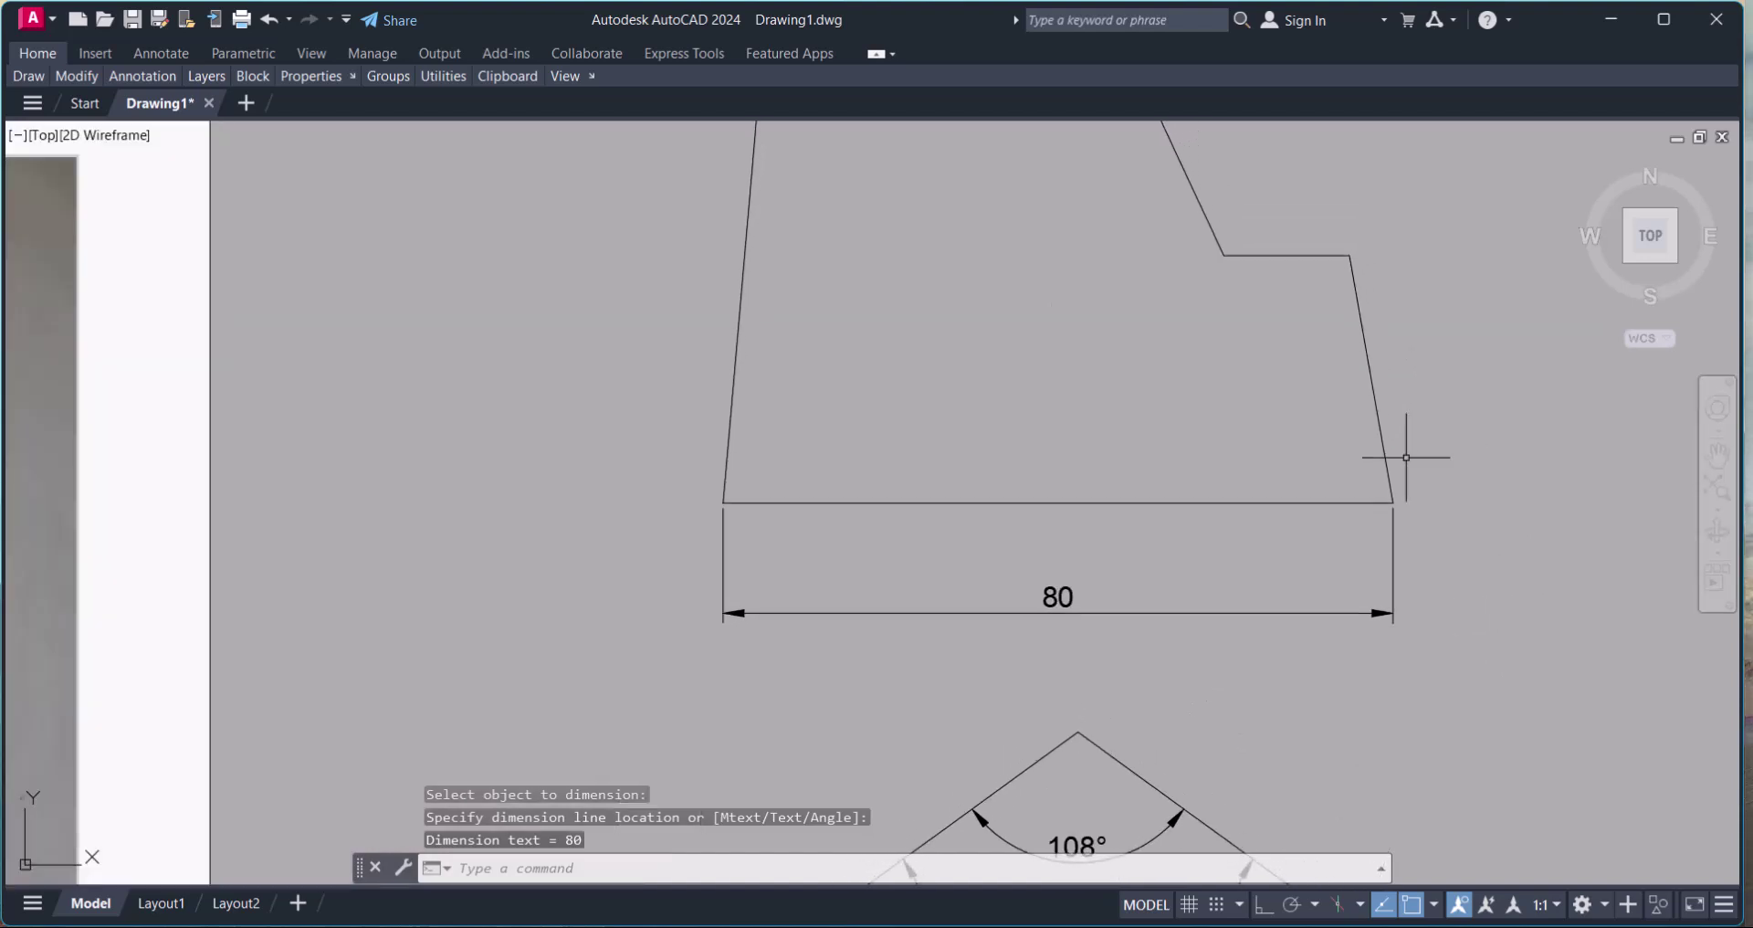
middle_drag(1382, 373, 1378, 407)
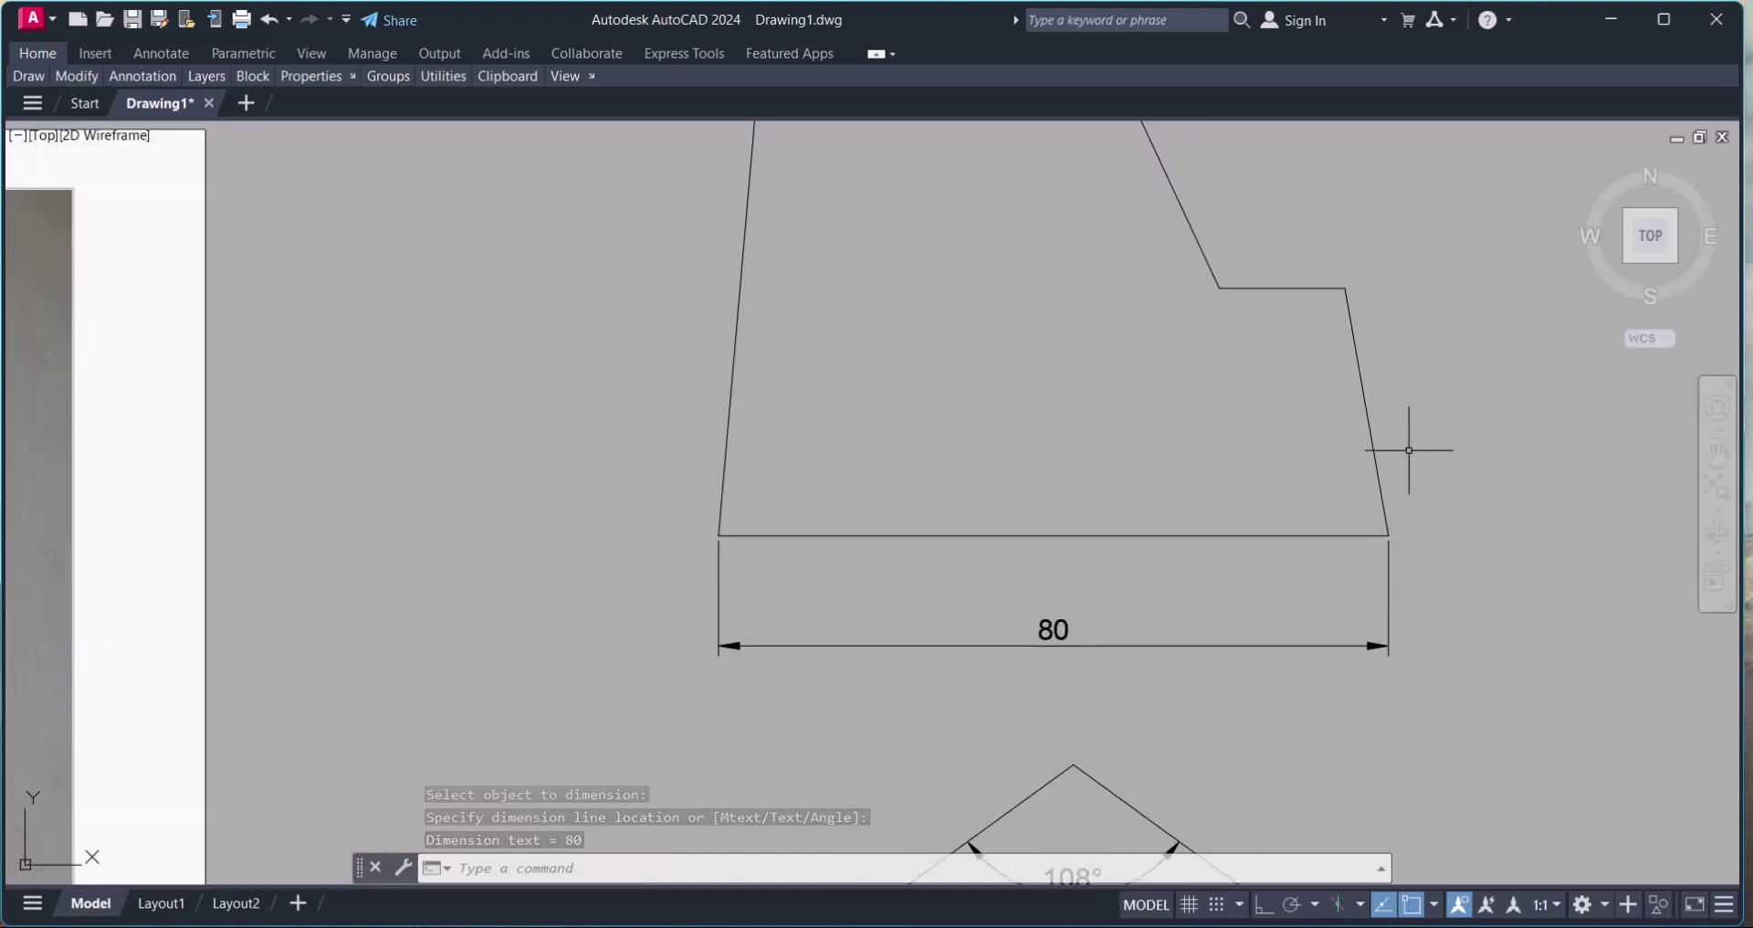
Add an aligned dimension to the outline's lower-right sloping edge and place it outside the outline
text(DIMAL)
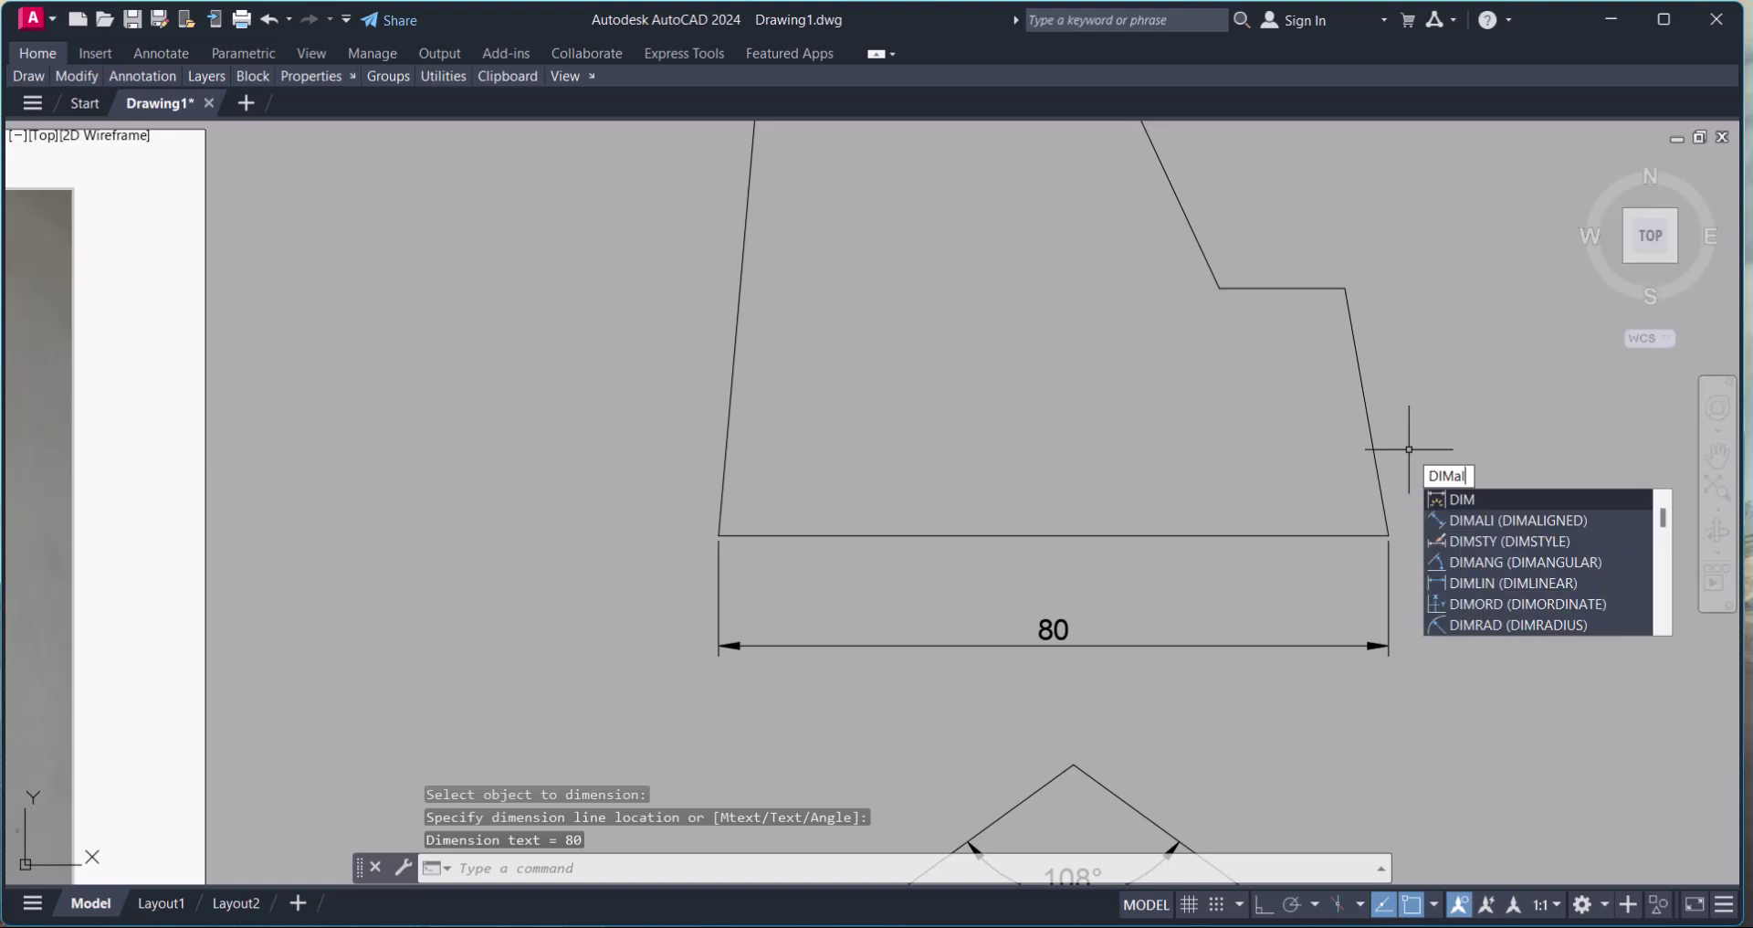
text(I)
key(Return)
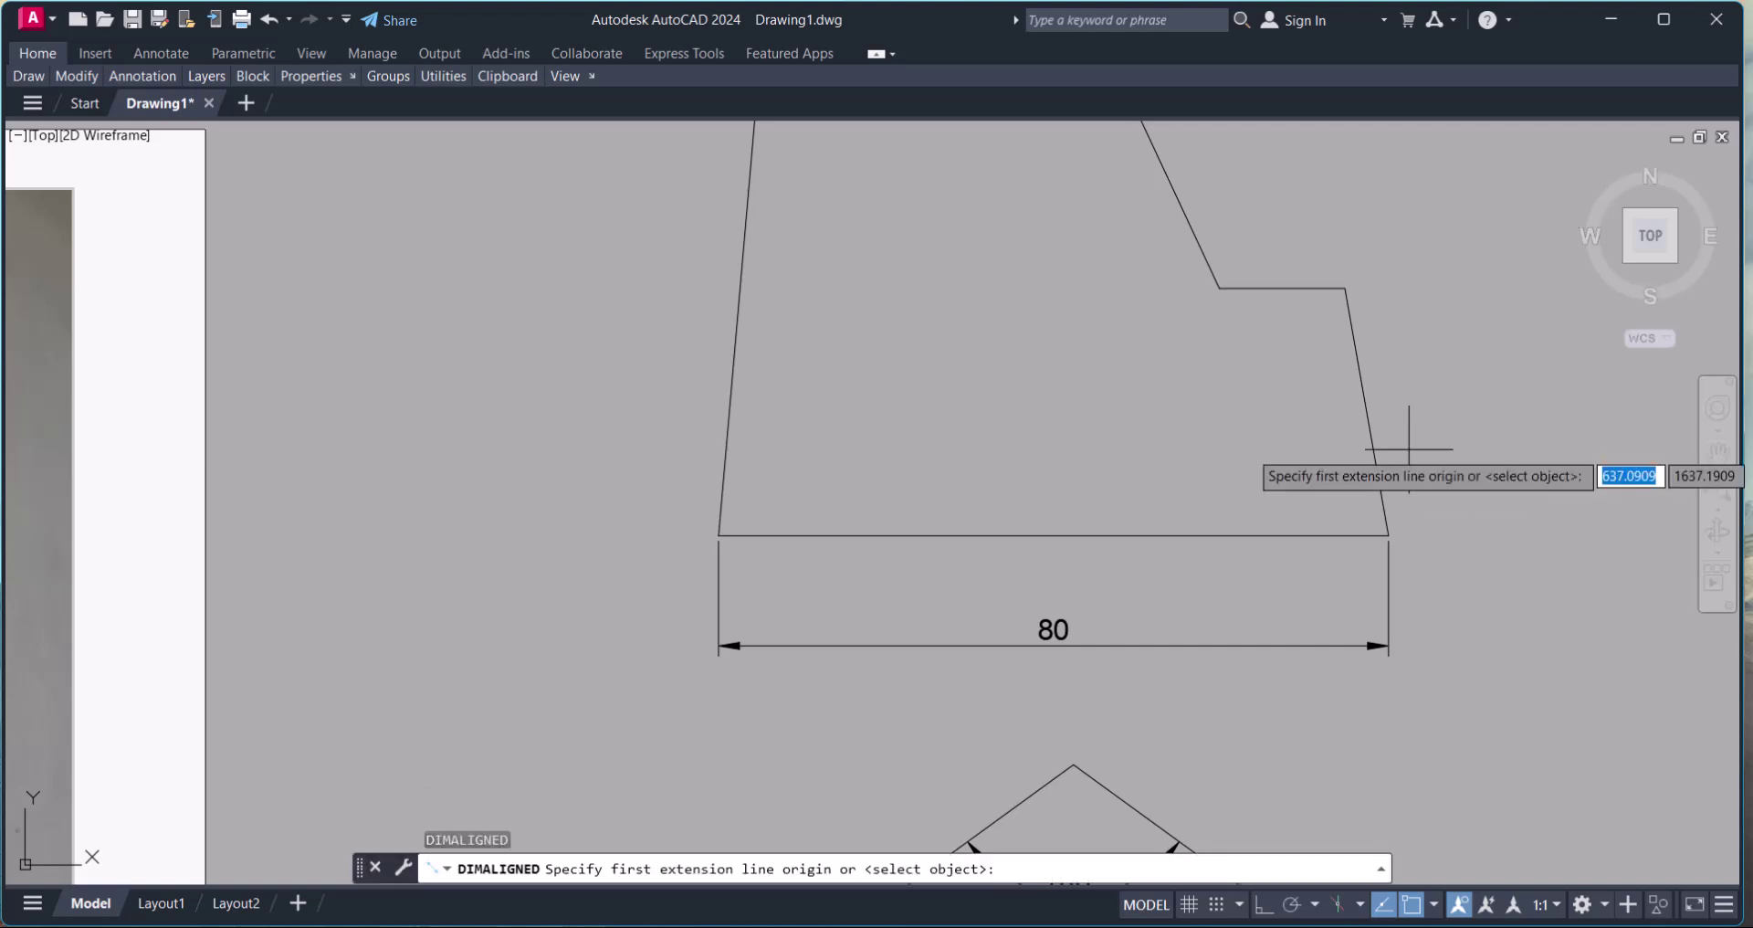
click(1388, 535)
click(1346, 289)
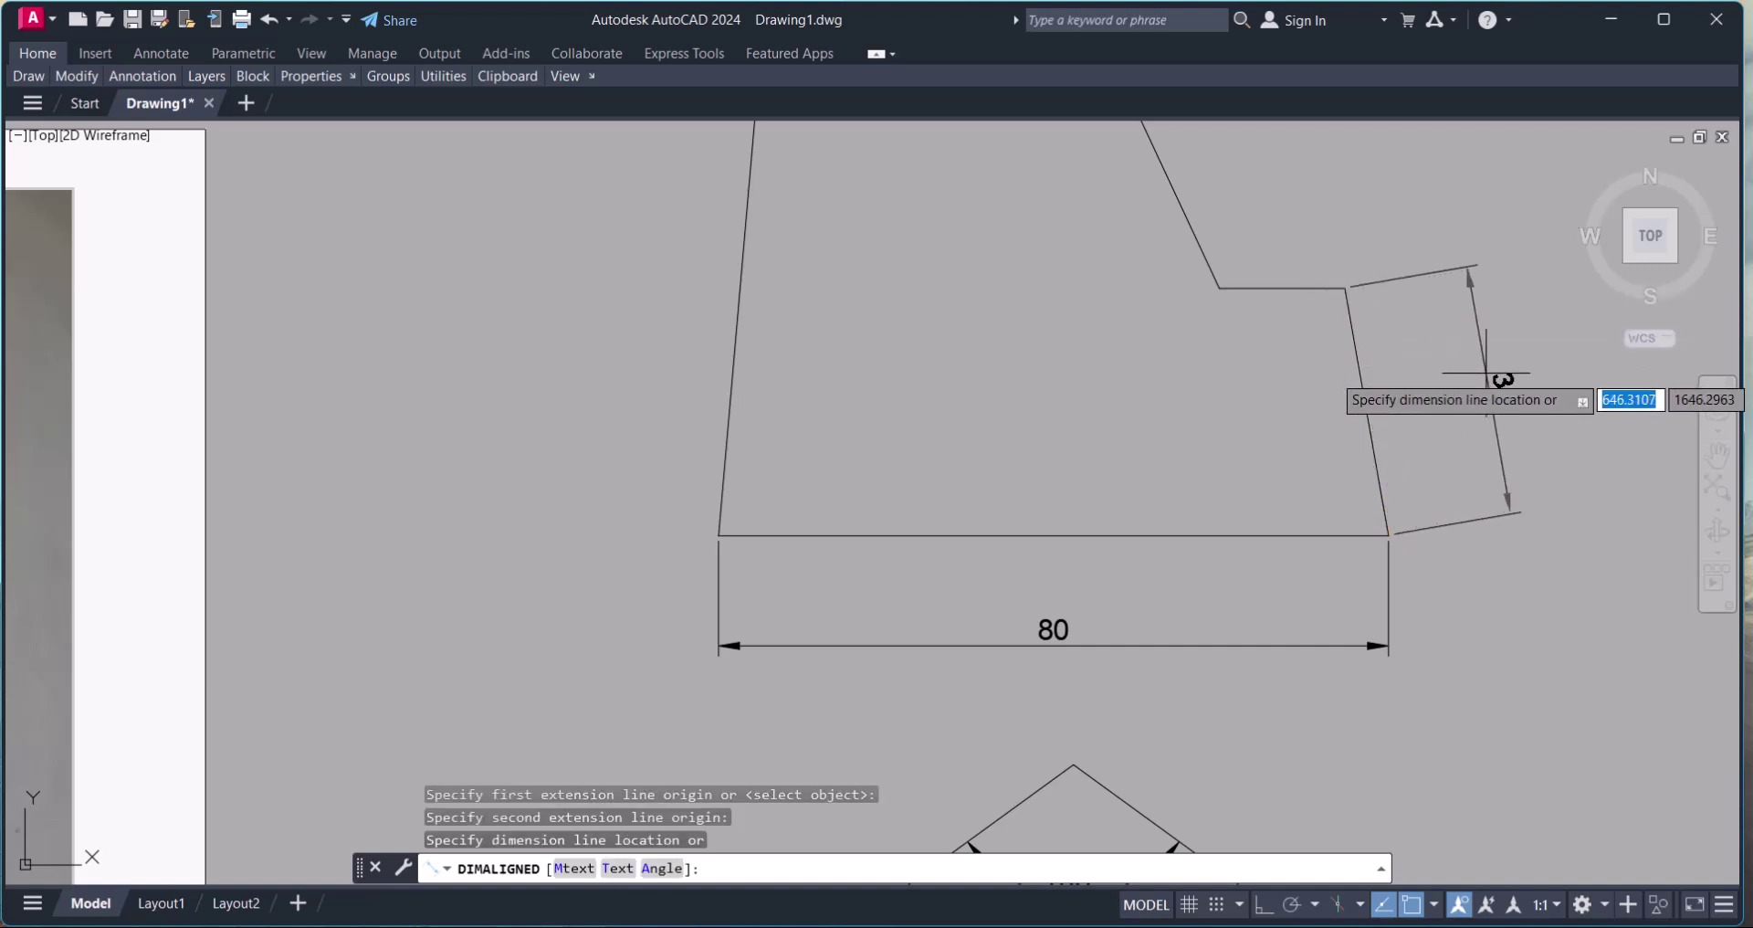
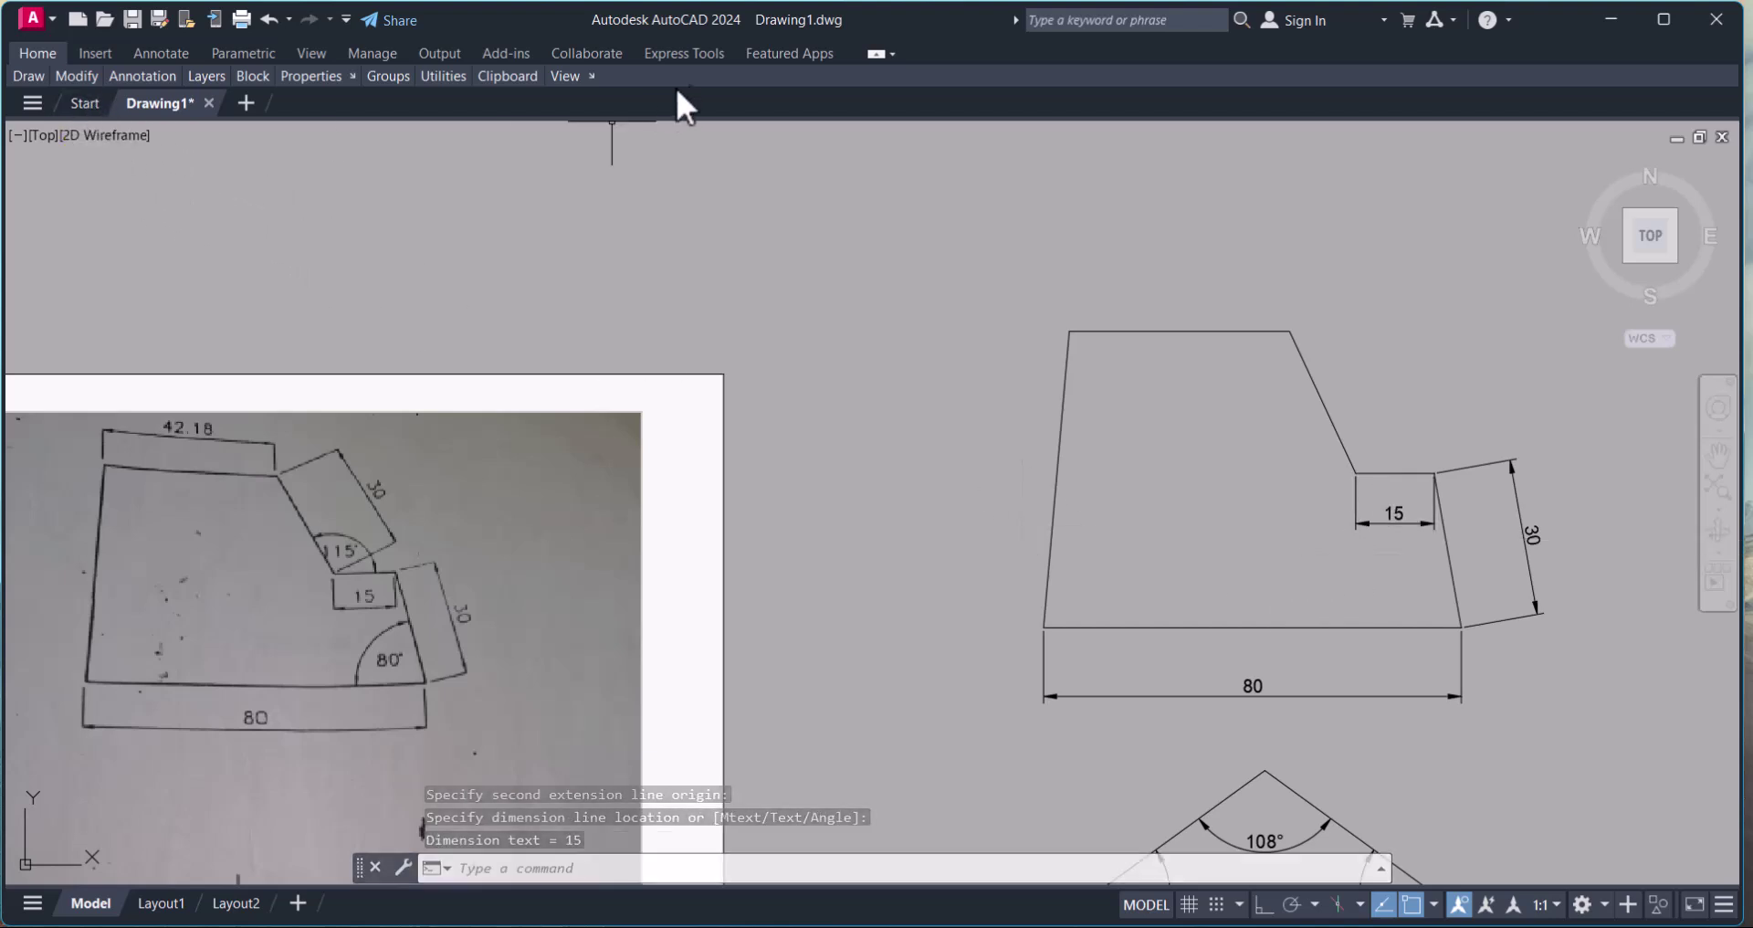
Restore the full ribbon and add a linear dimension to the outline's top edge, placed above it
click(876, 54)
click(875, 53)
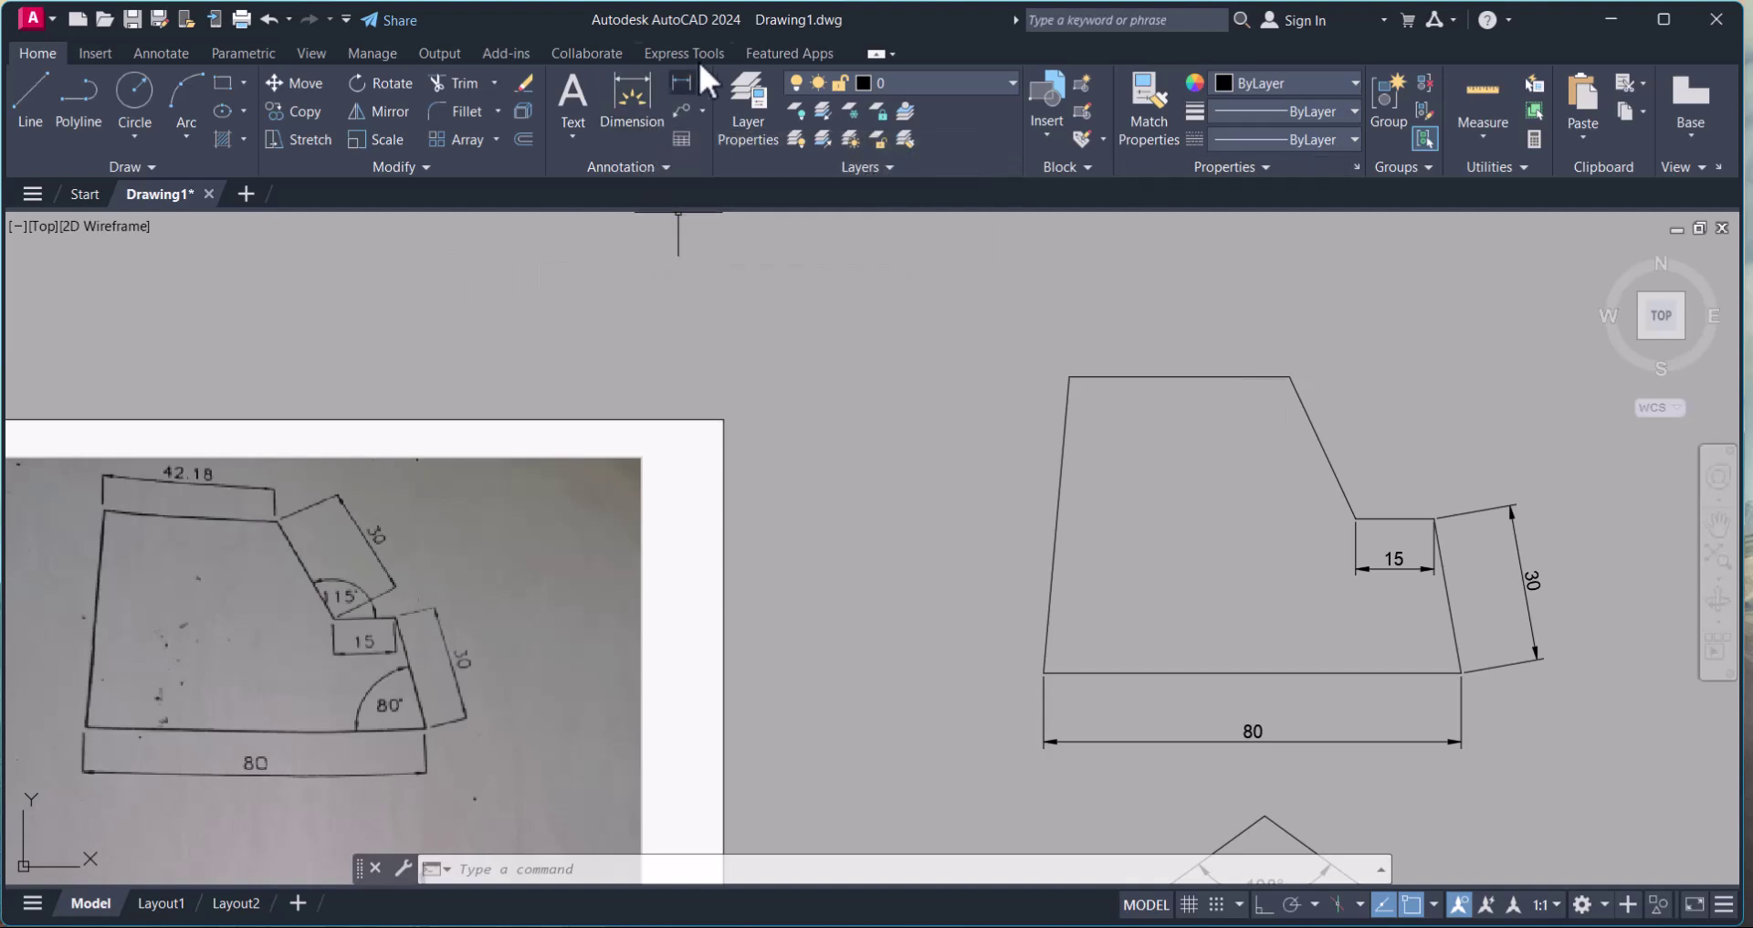
click(681, 85)
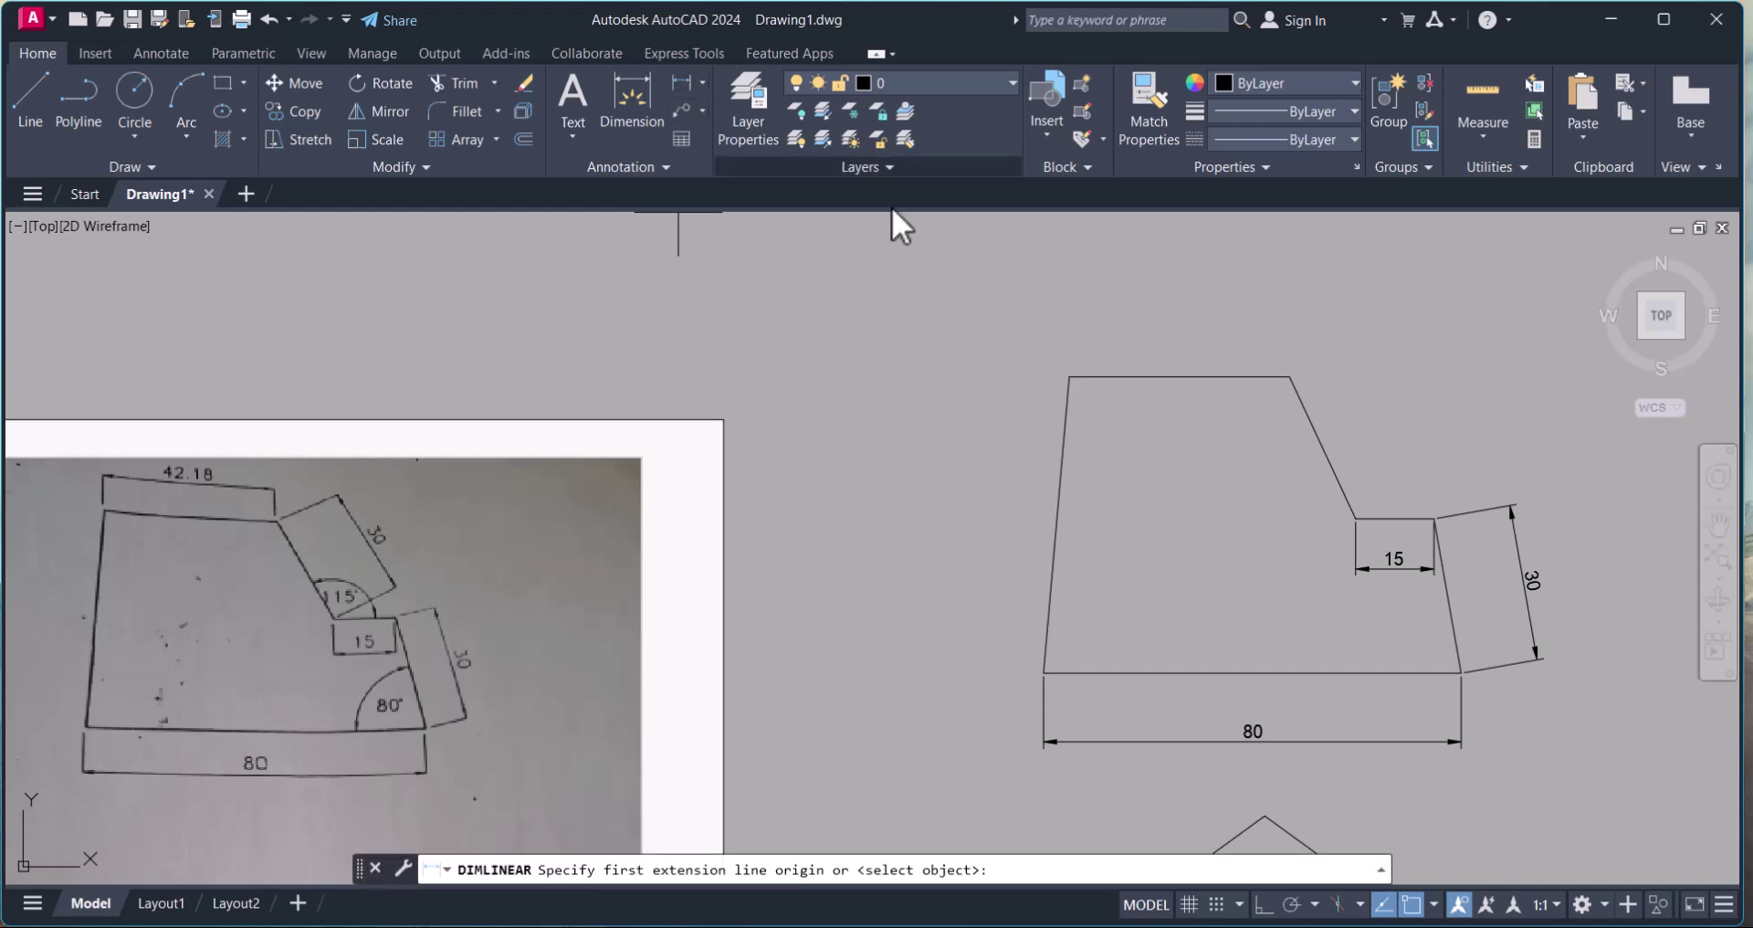
click(1068, 377)
click(1288, 377)
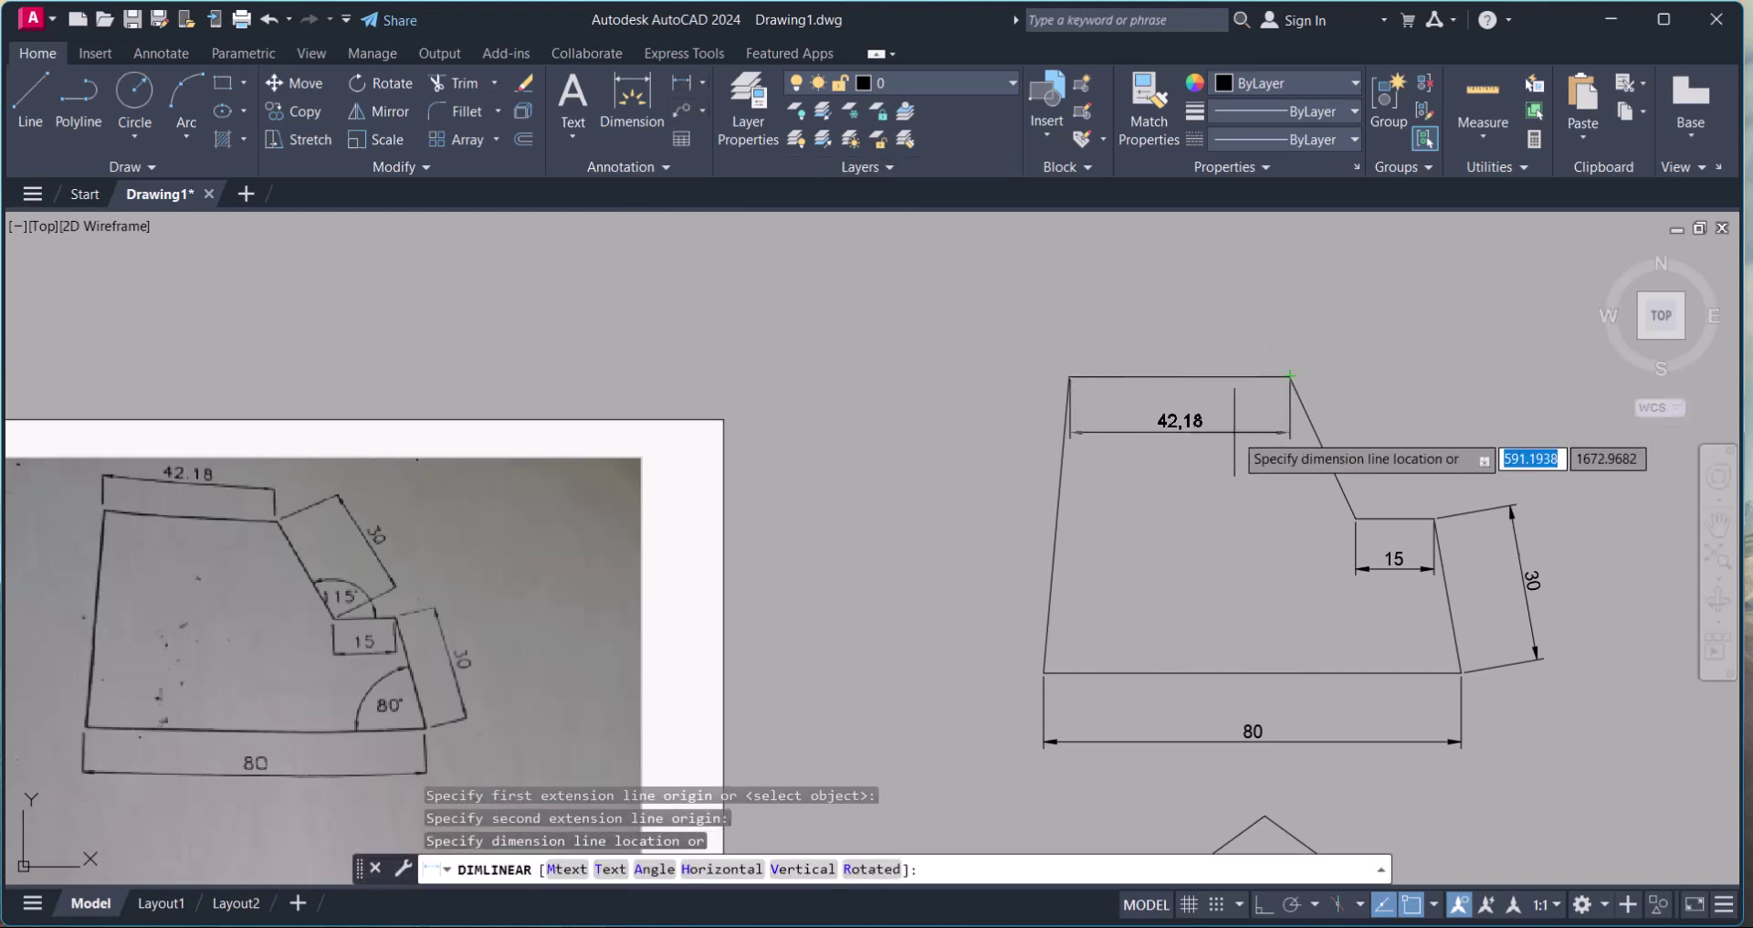
click(1224, 344)
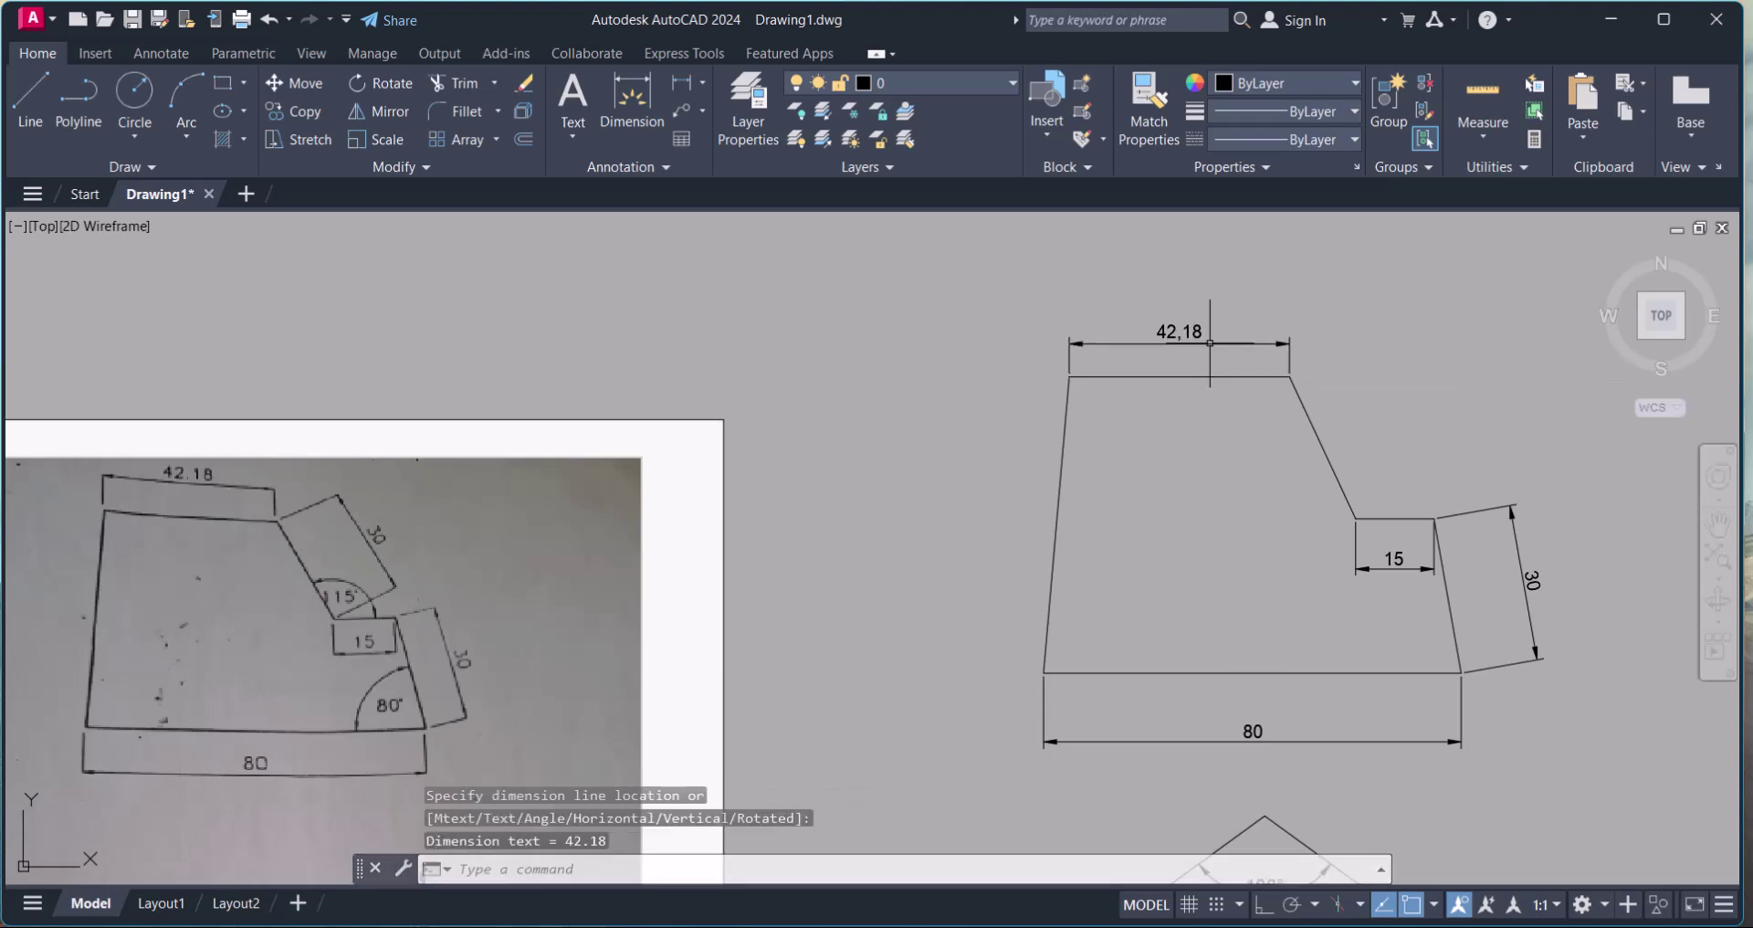
scroll(1252, 455, up, 3)
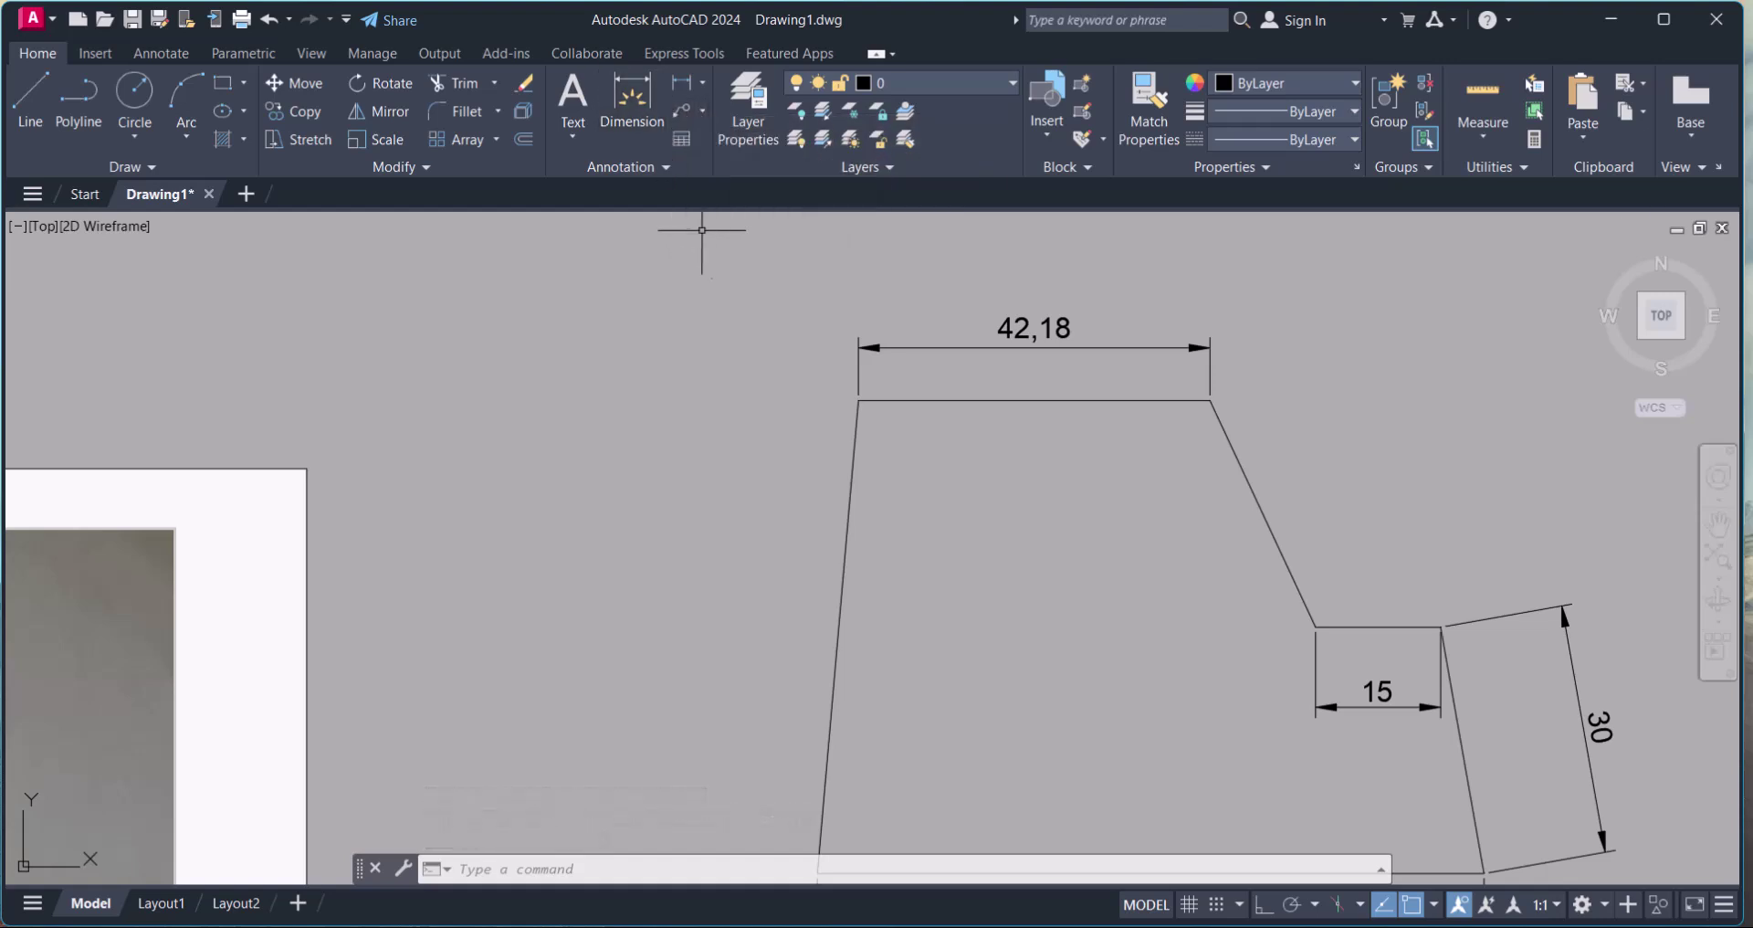
scroll(914, 400, down, 2)
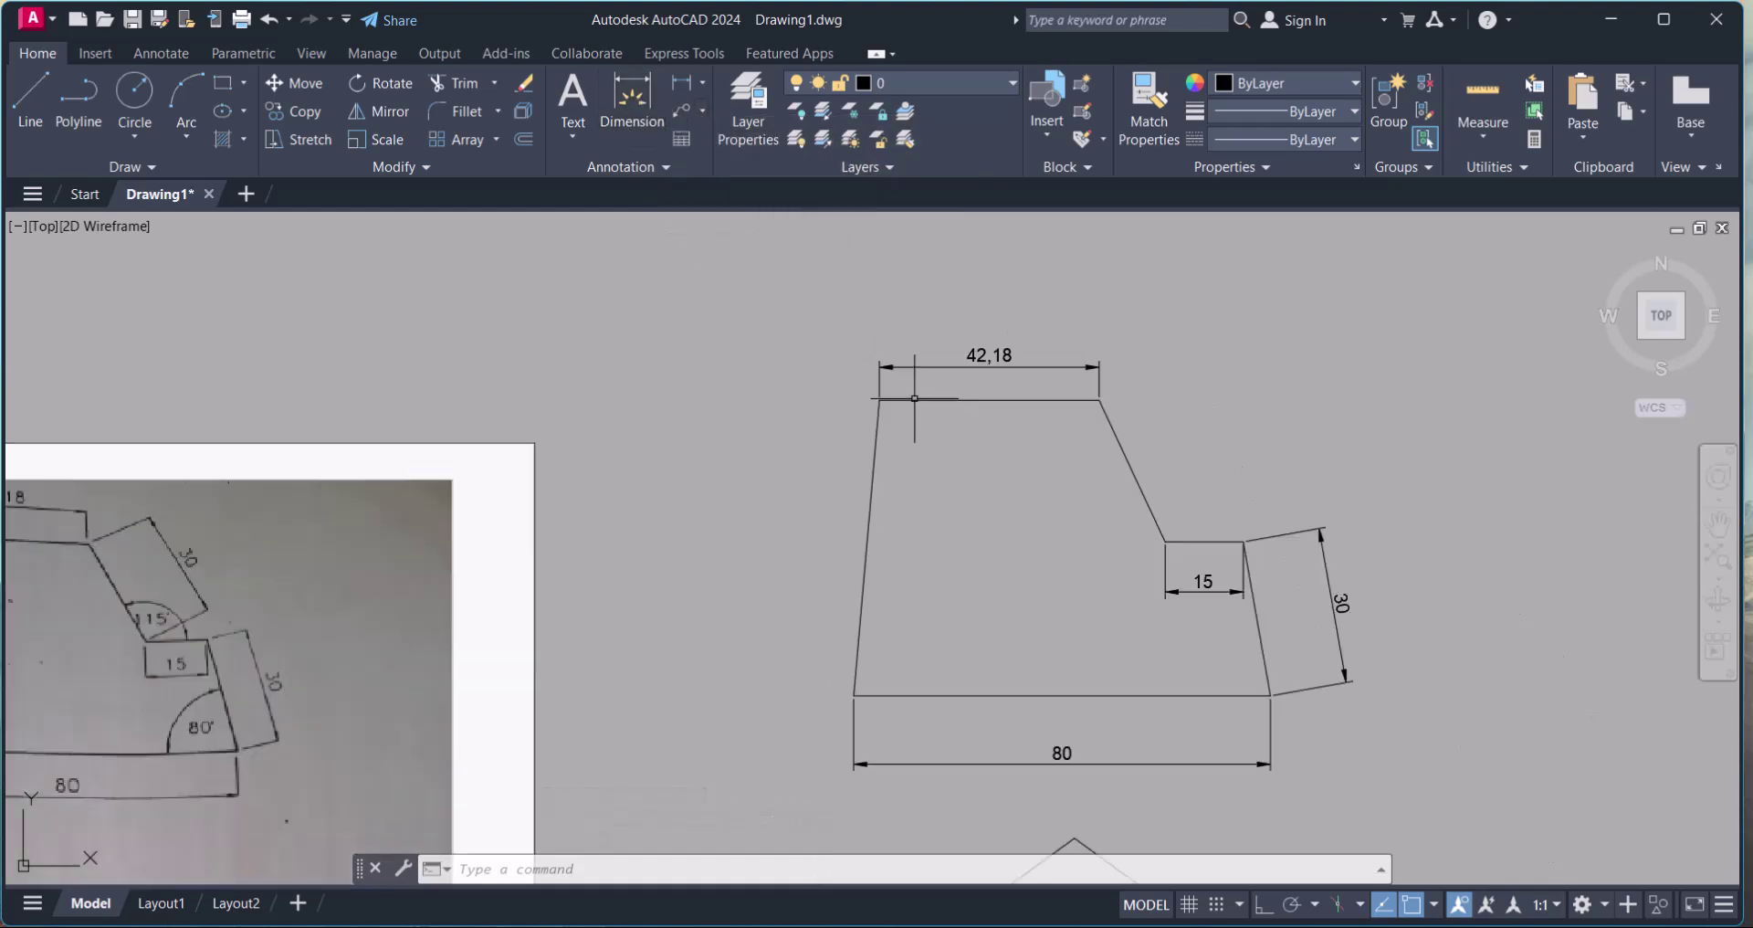
click(703, 109)
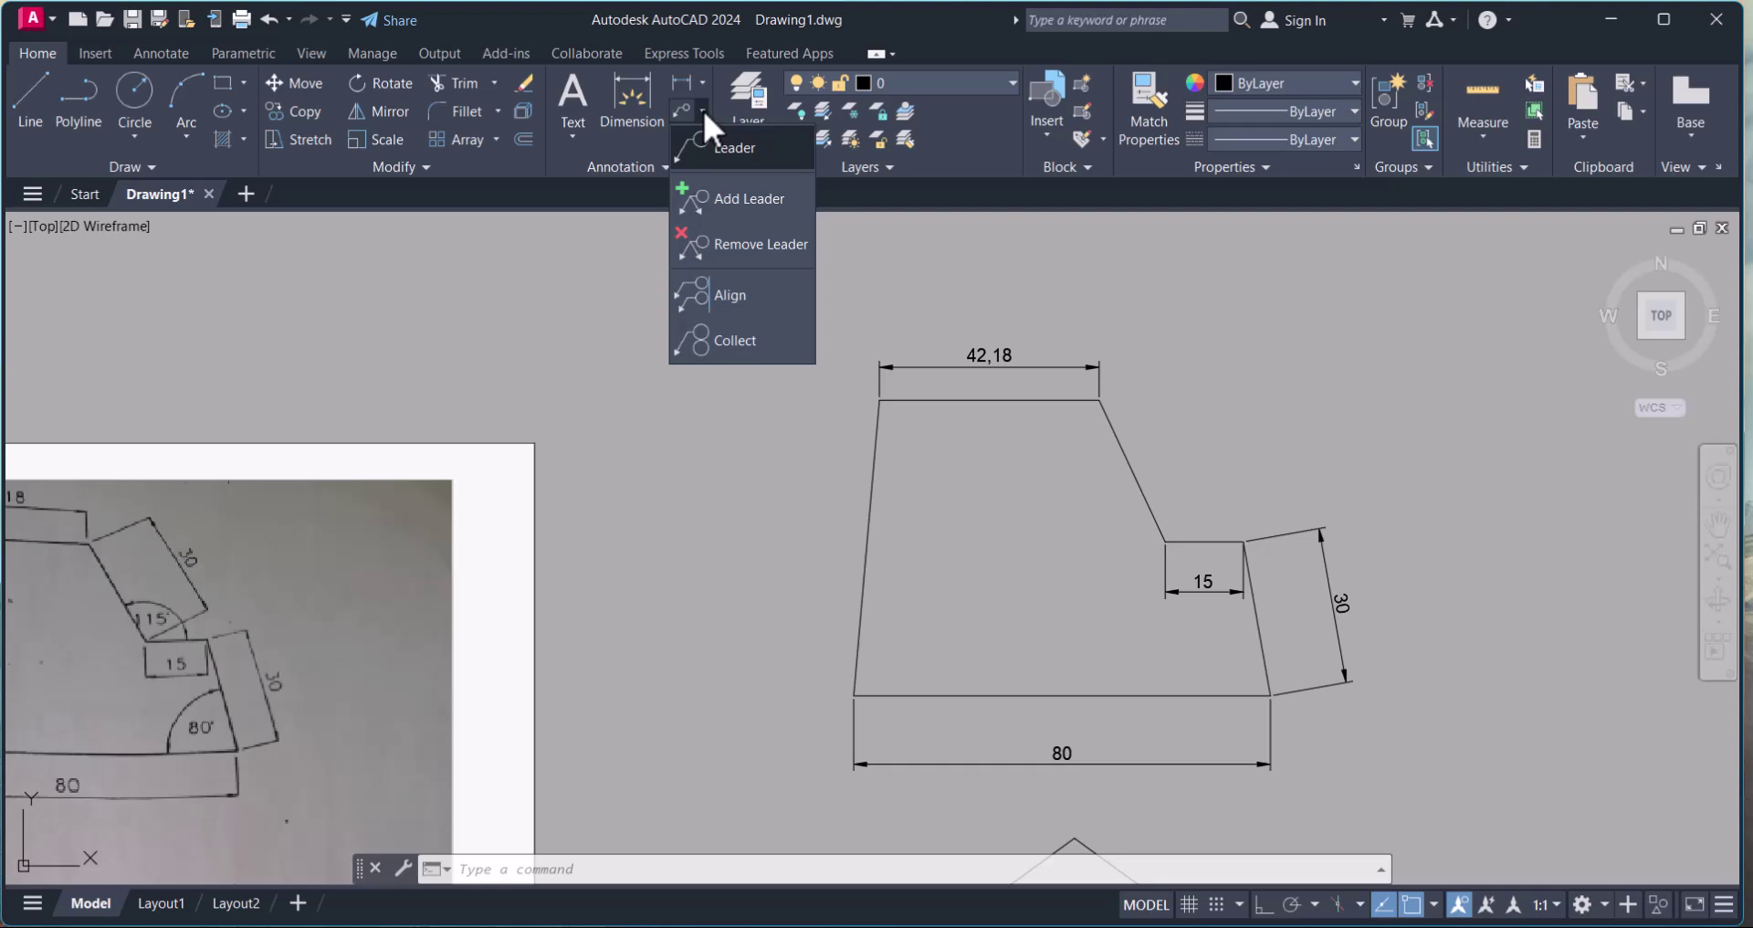
click(747, 294)
click(1112, 435)
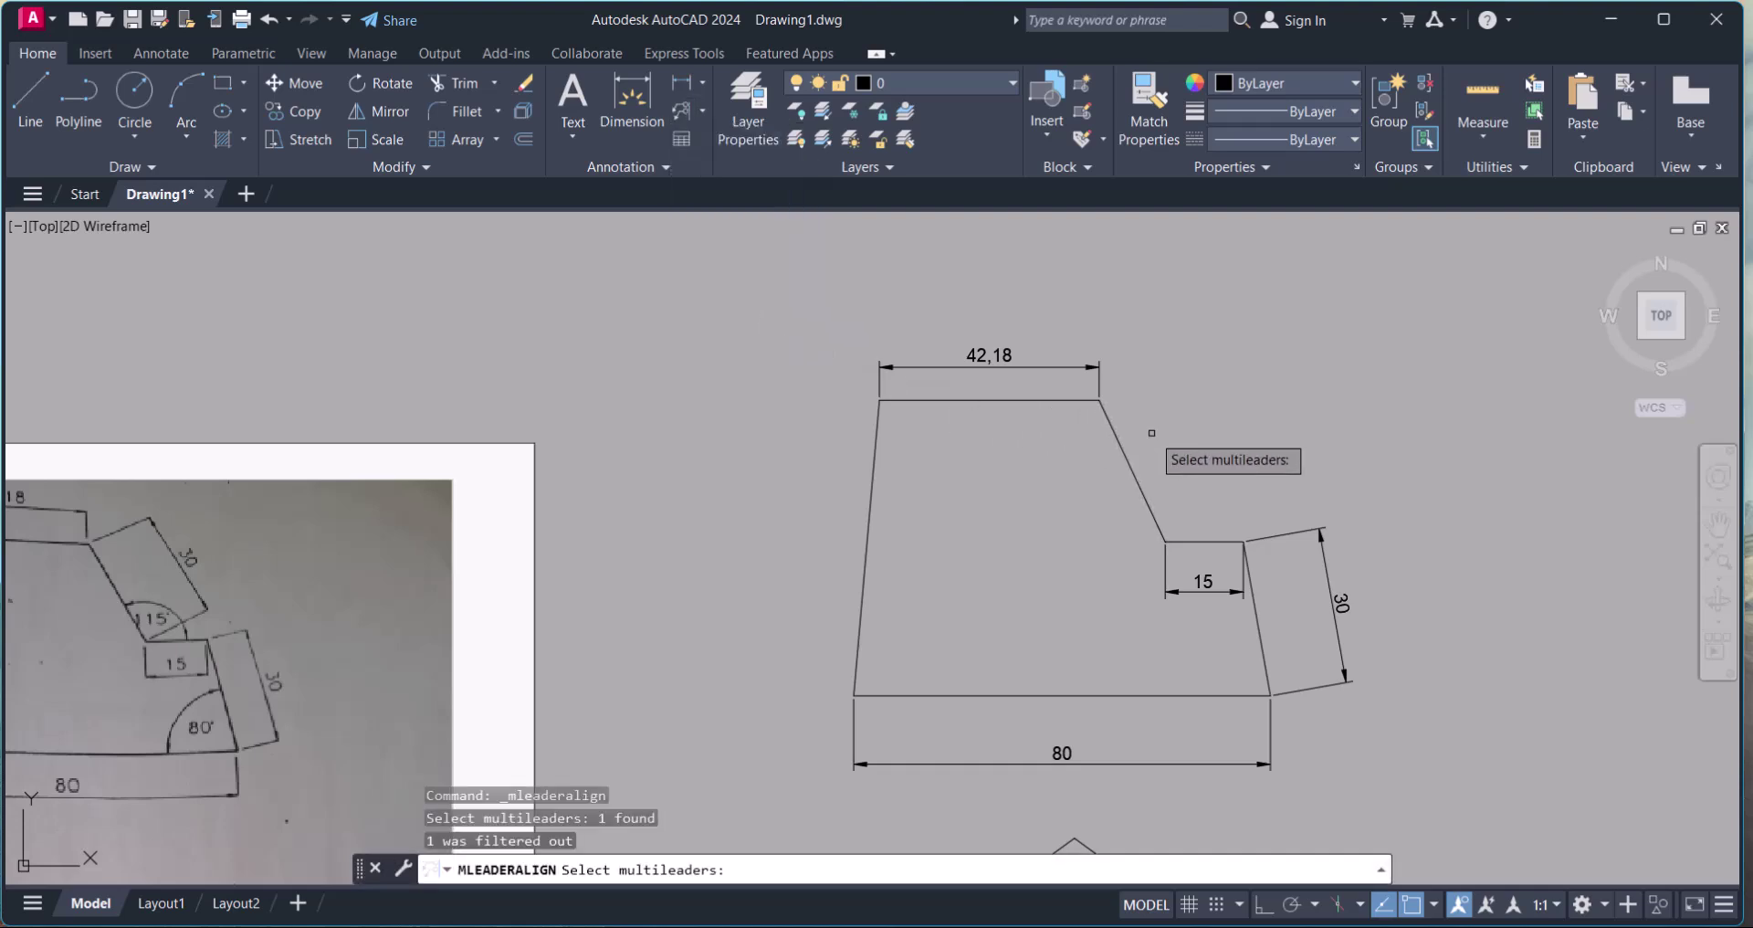
key(Escape)
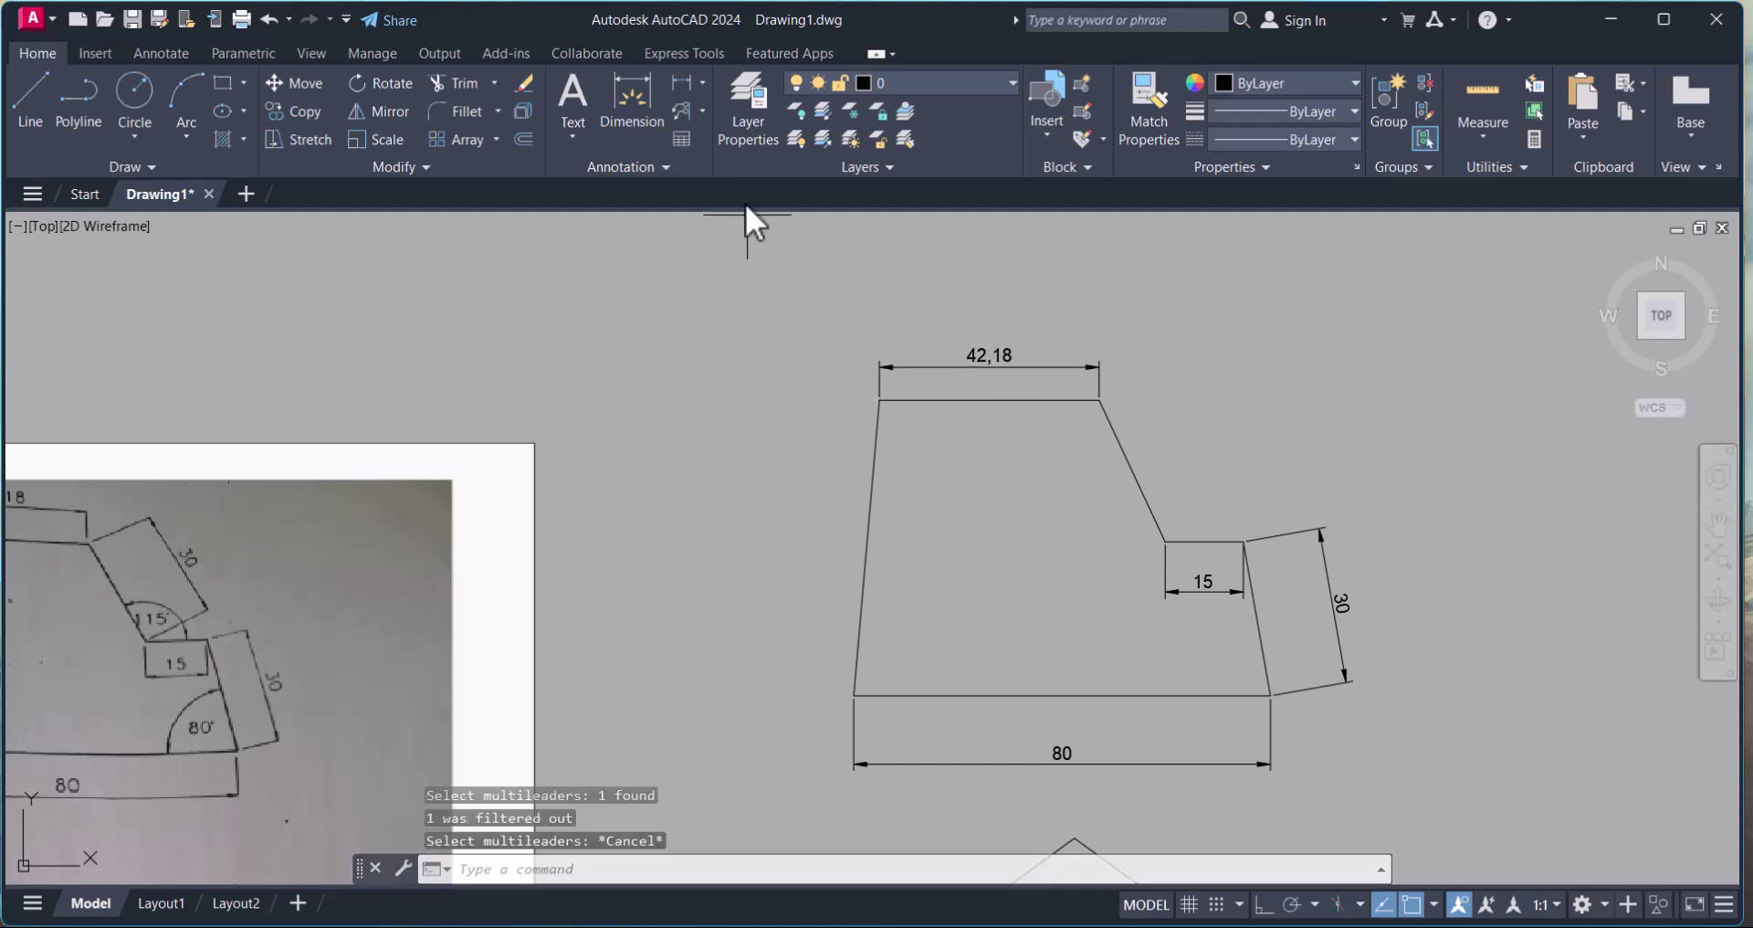
Add an aligned dimension to the sloping edge between the step and the top edge, placed outside the outline
click(672, 170)
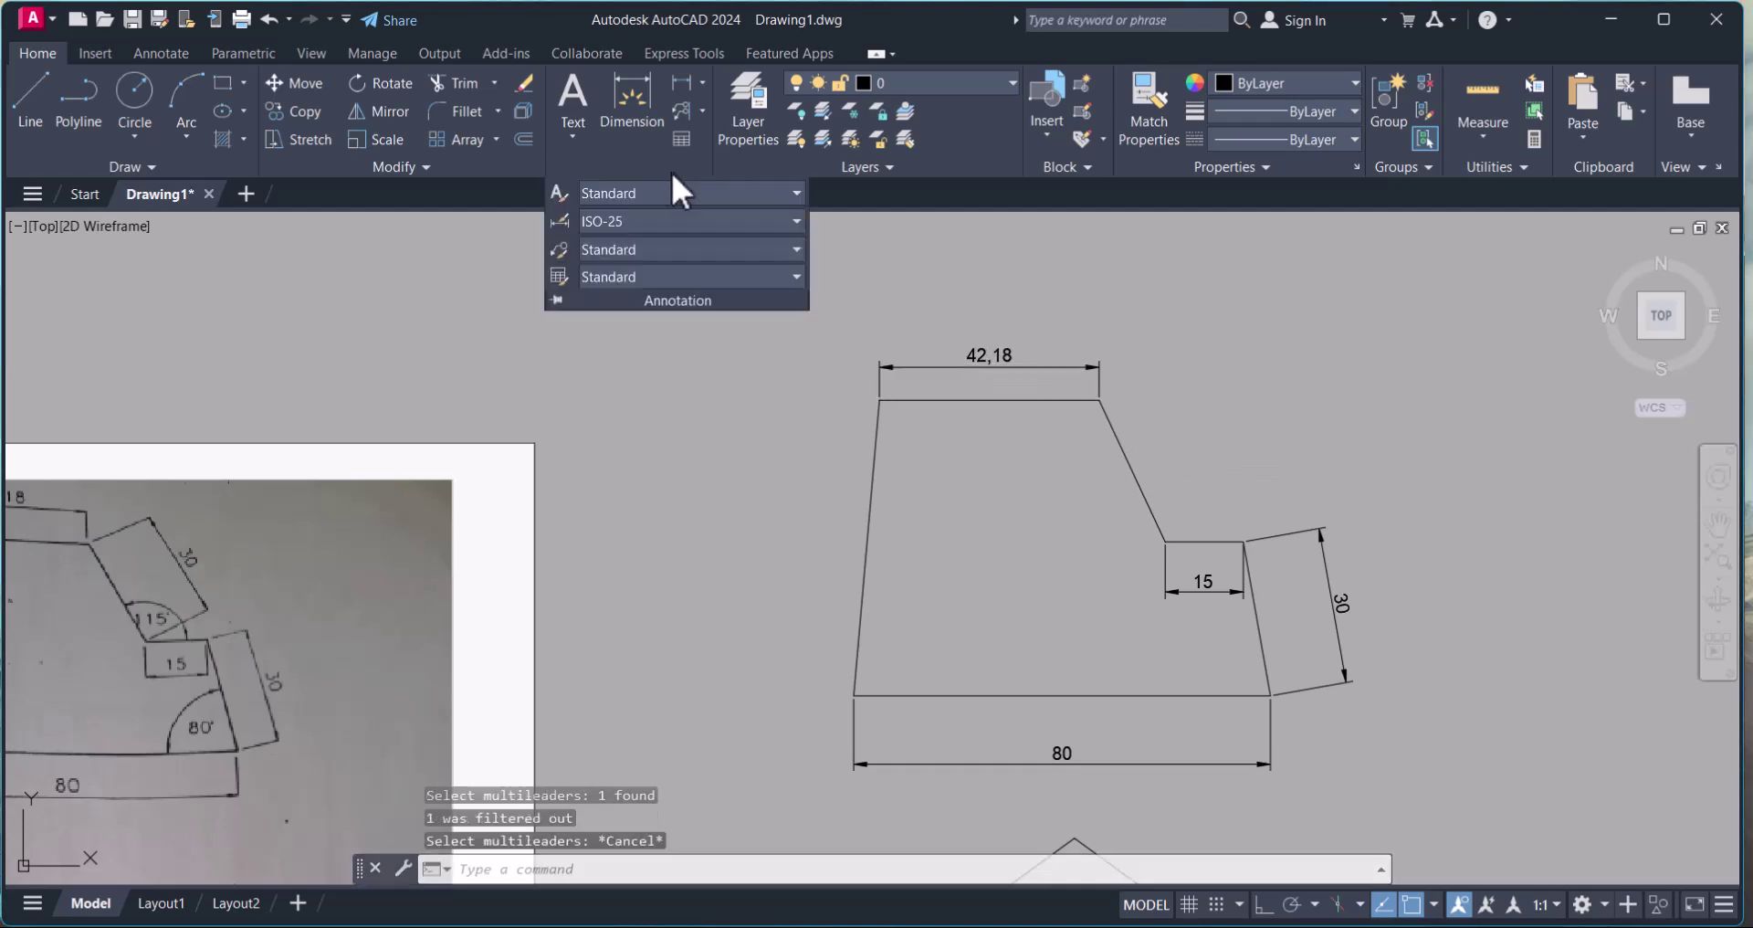
click(688, 81)
click(702, 81)
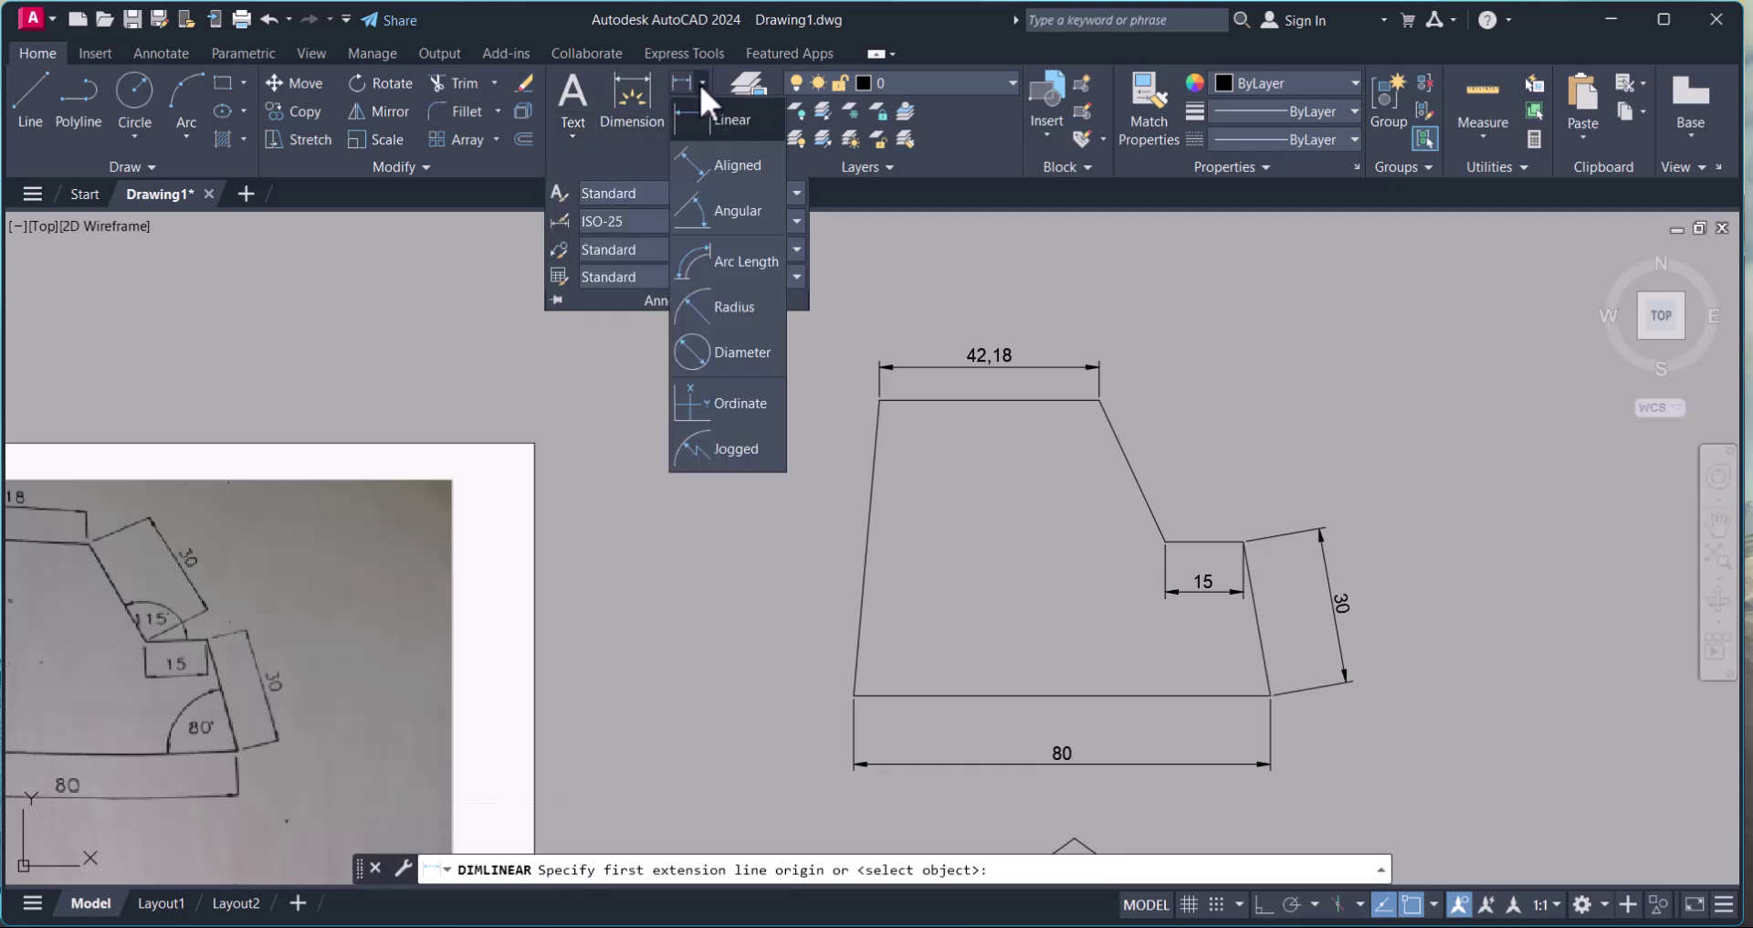
click(738, 166)
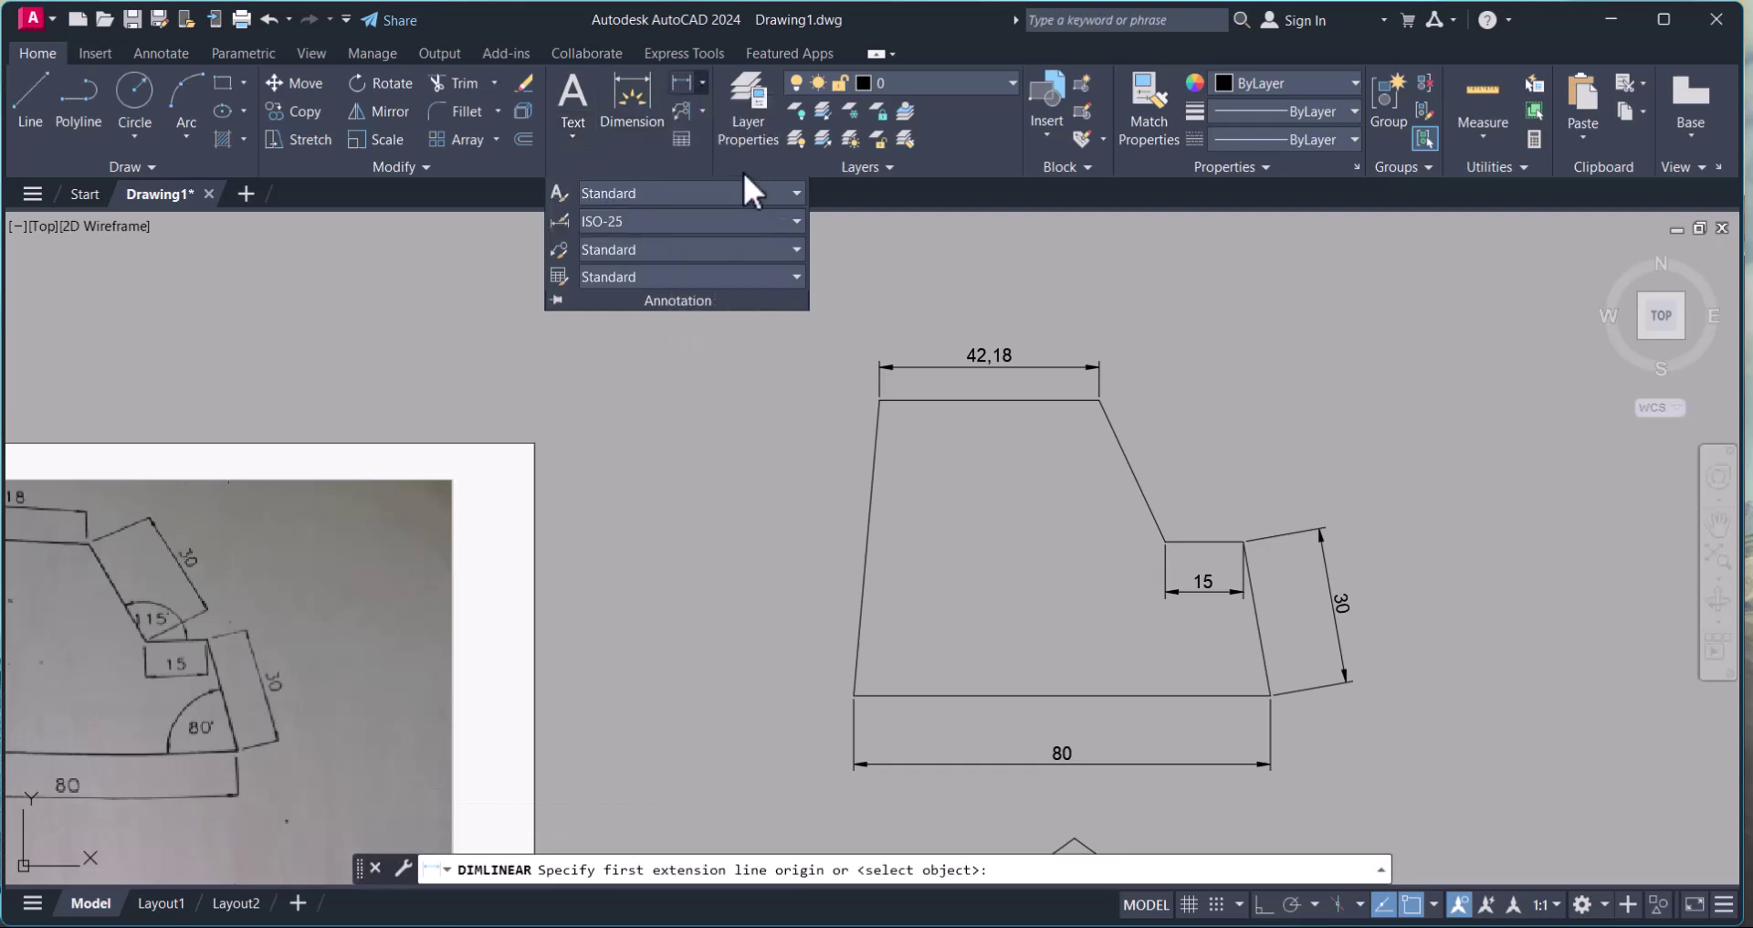
click(1164, 541)
click(1103, 396)
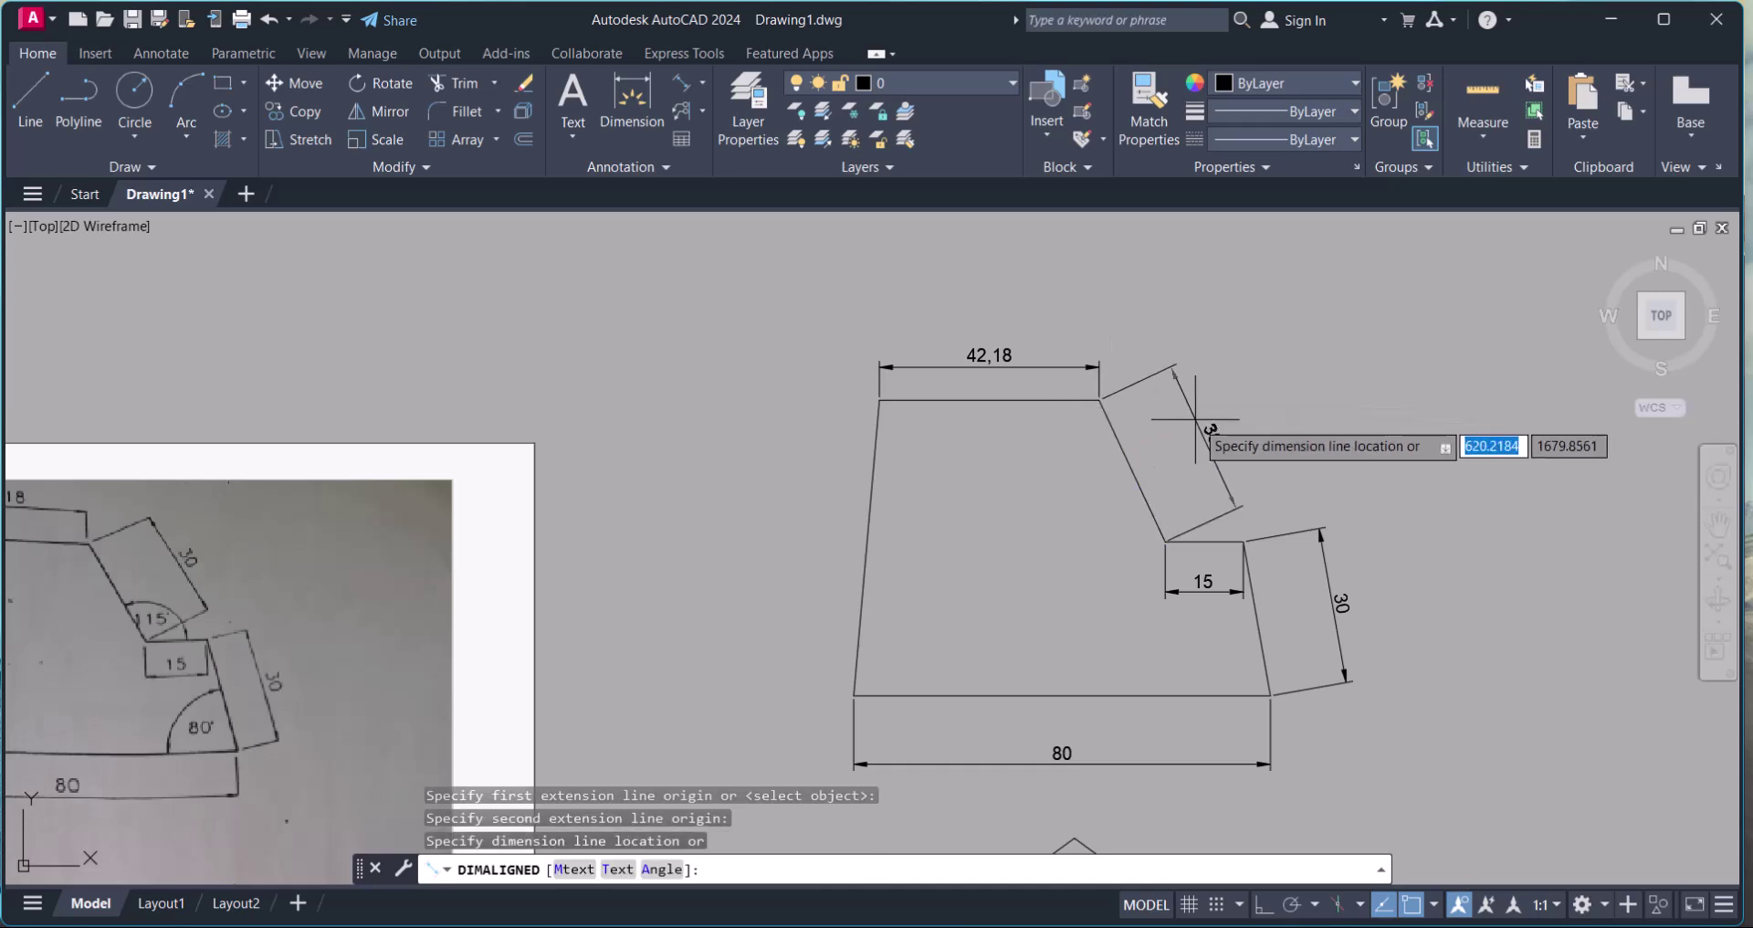
click(1197, 418)
Add an angular dimension between the short step edge and the upper sloping edge, with its arc outside the outline
mouse_move(803, 438)
middle_down()
mouse_move(857, 512)
mouse_move(884, 490)
middle_up()
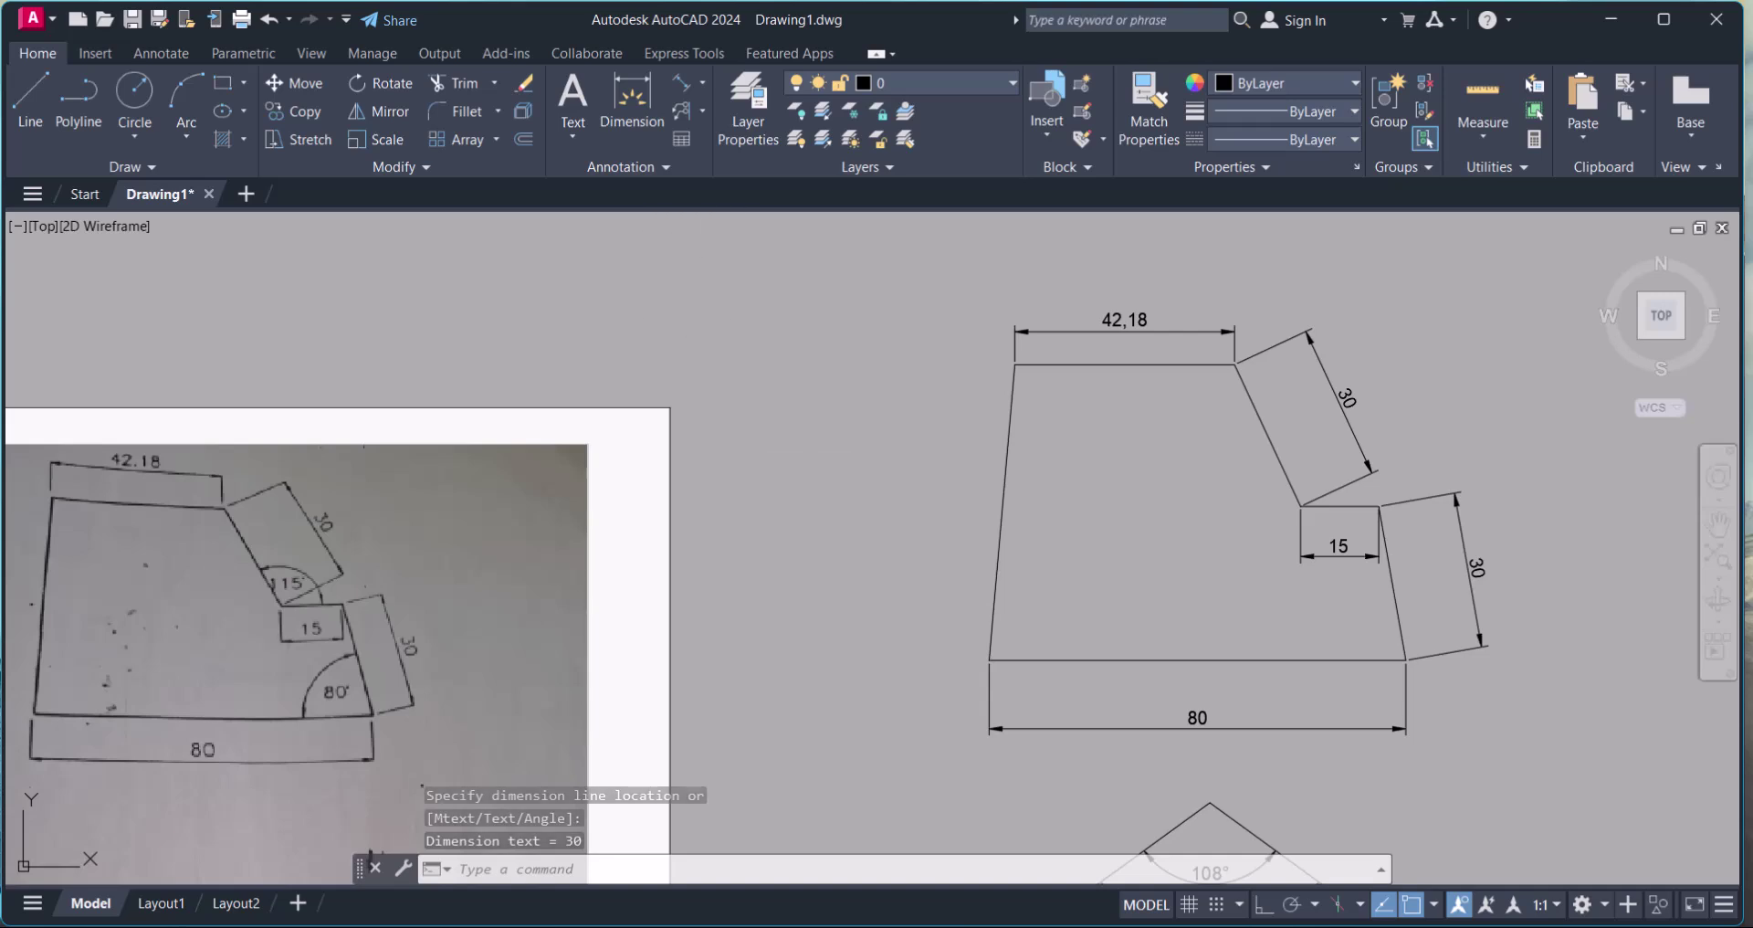
click(703, 82)
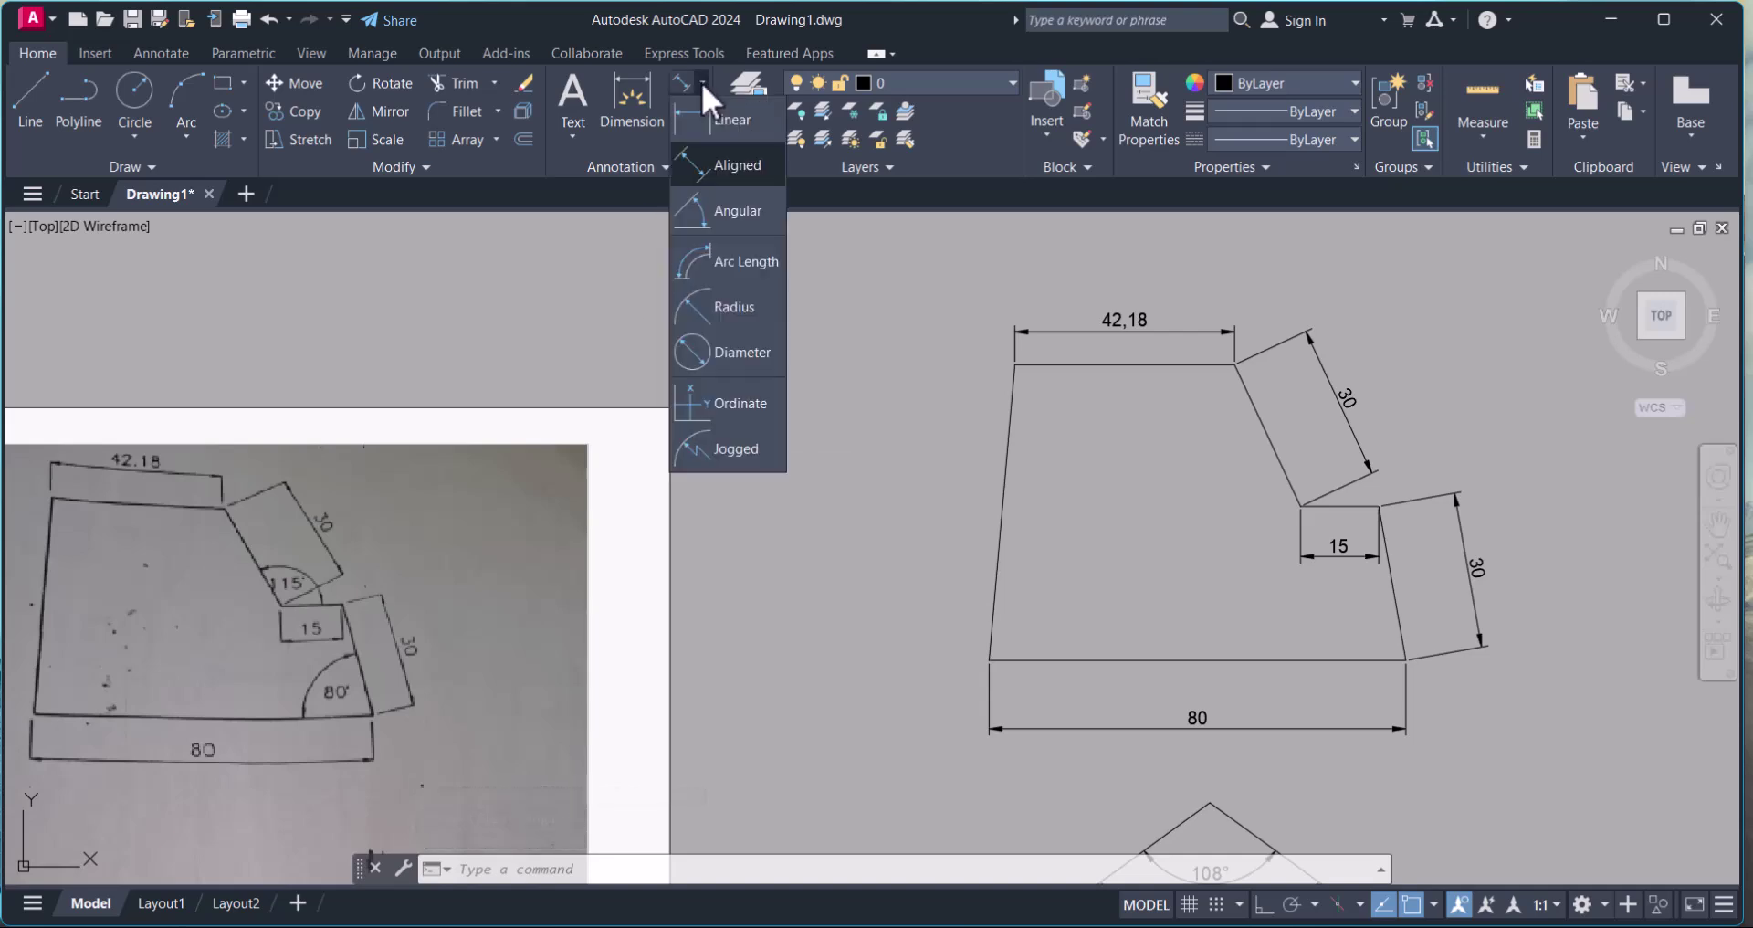
click(737, 210)
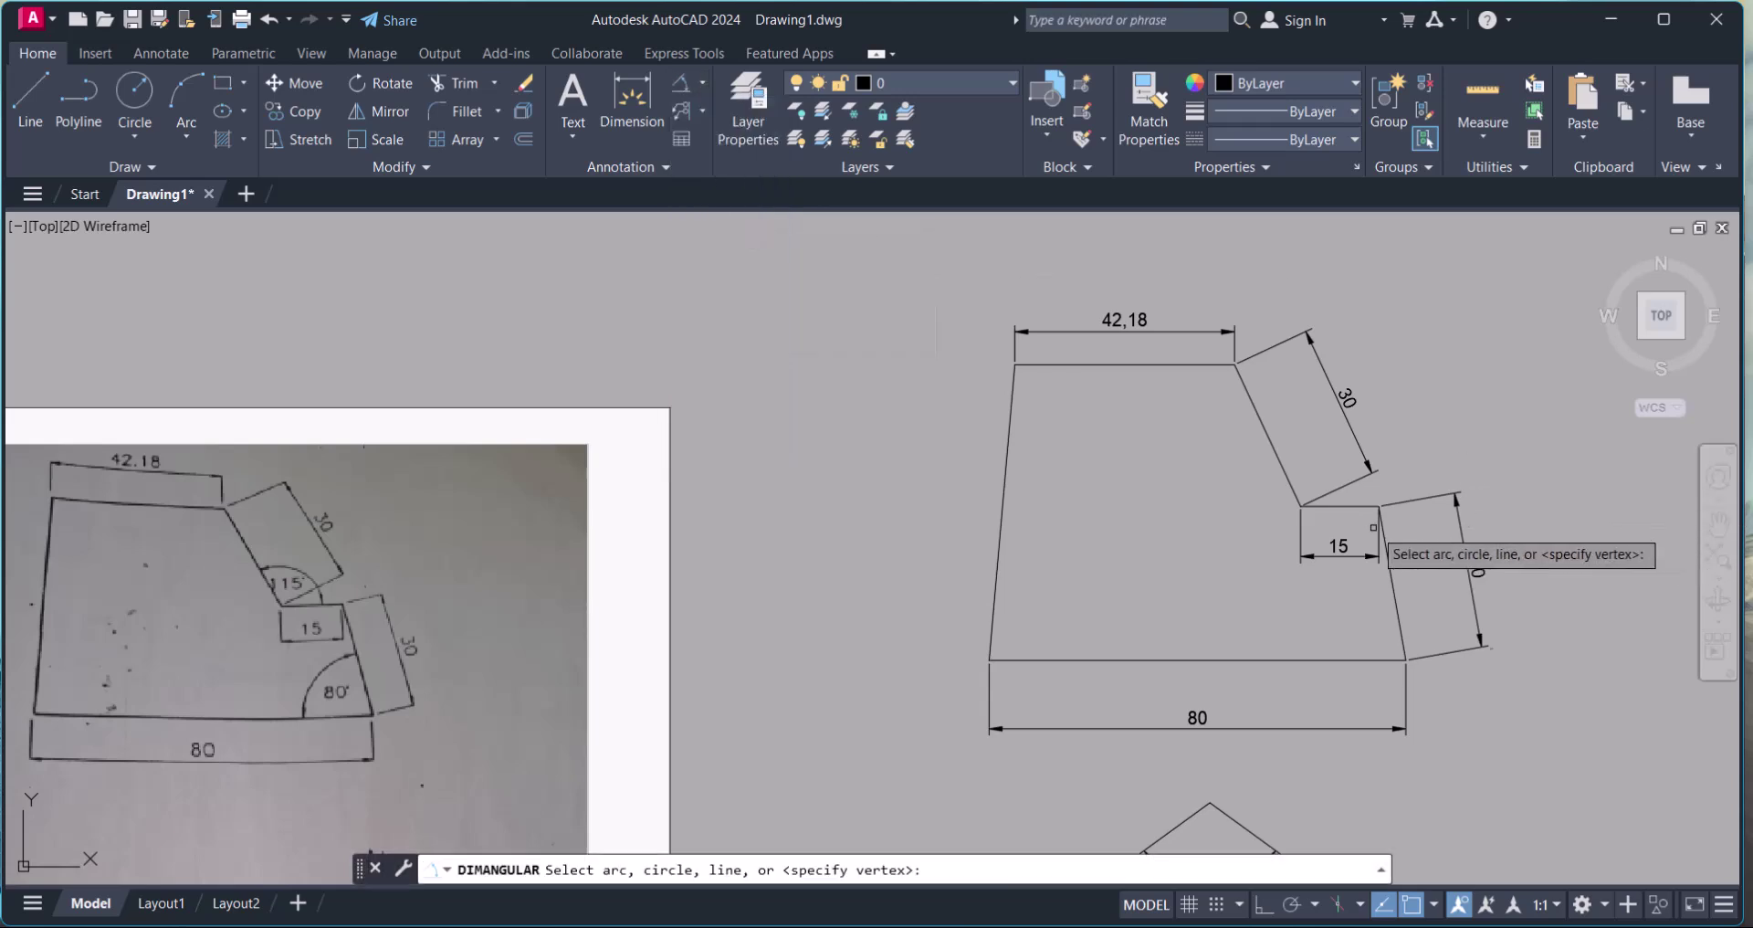
click(1333, 505)
click(1278, 456)
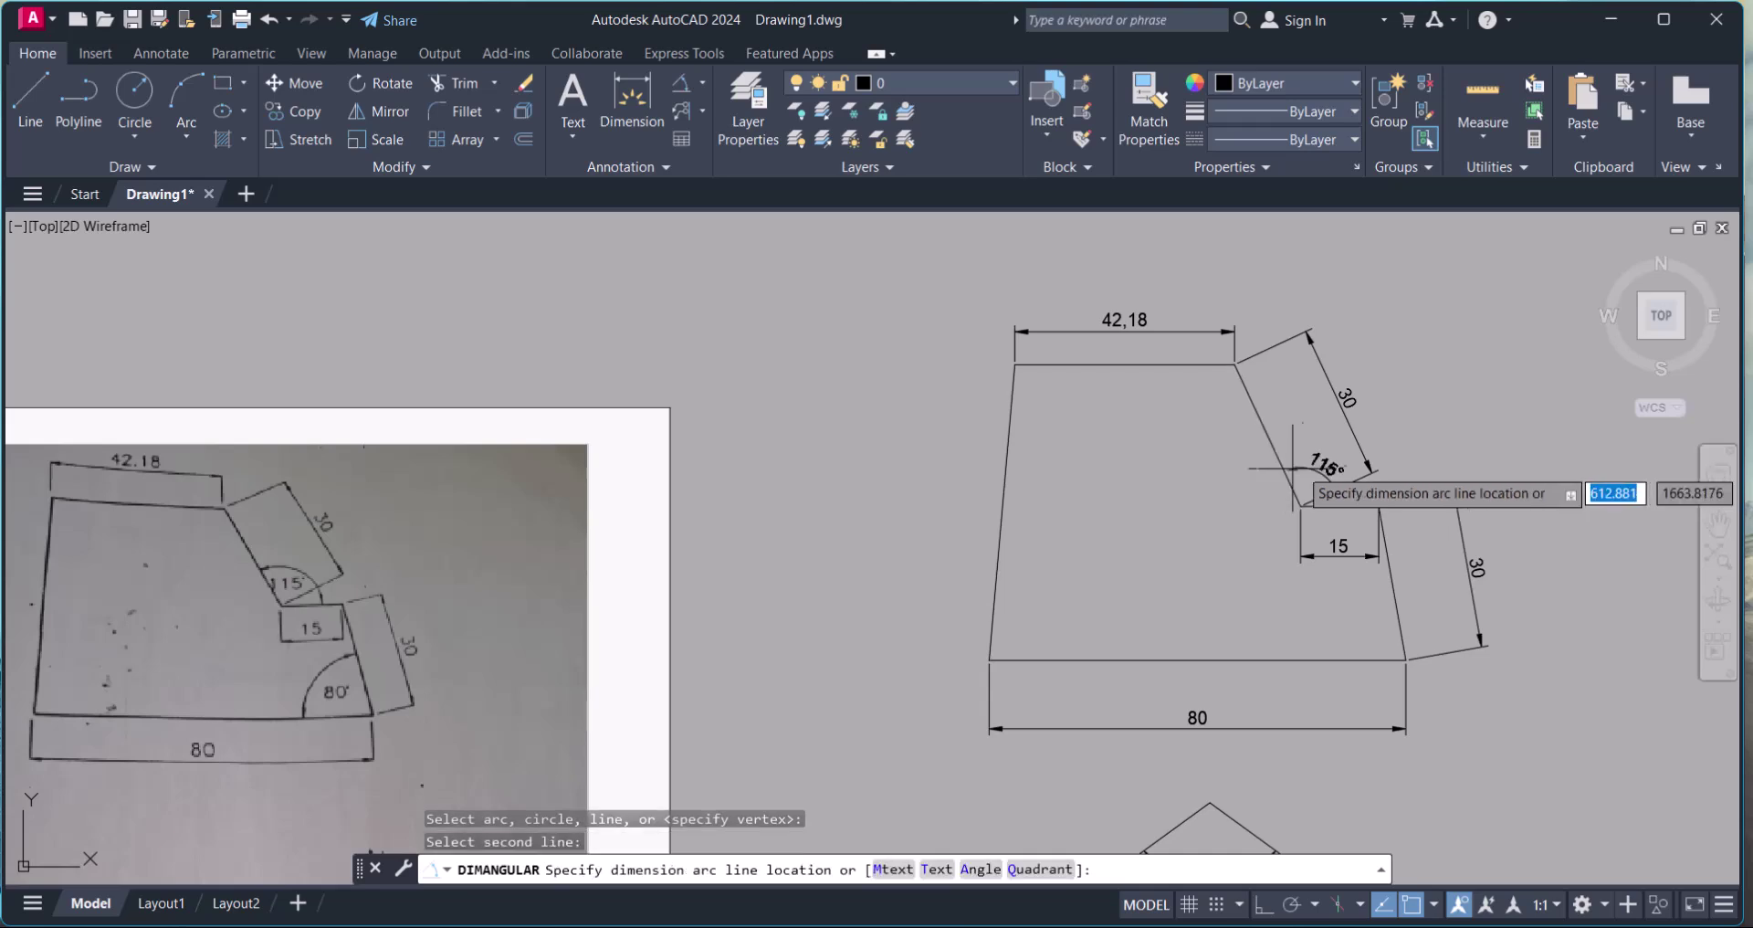
click(1317, 454)
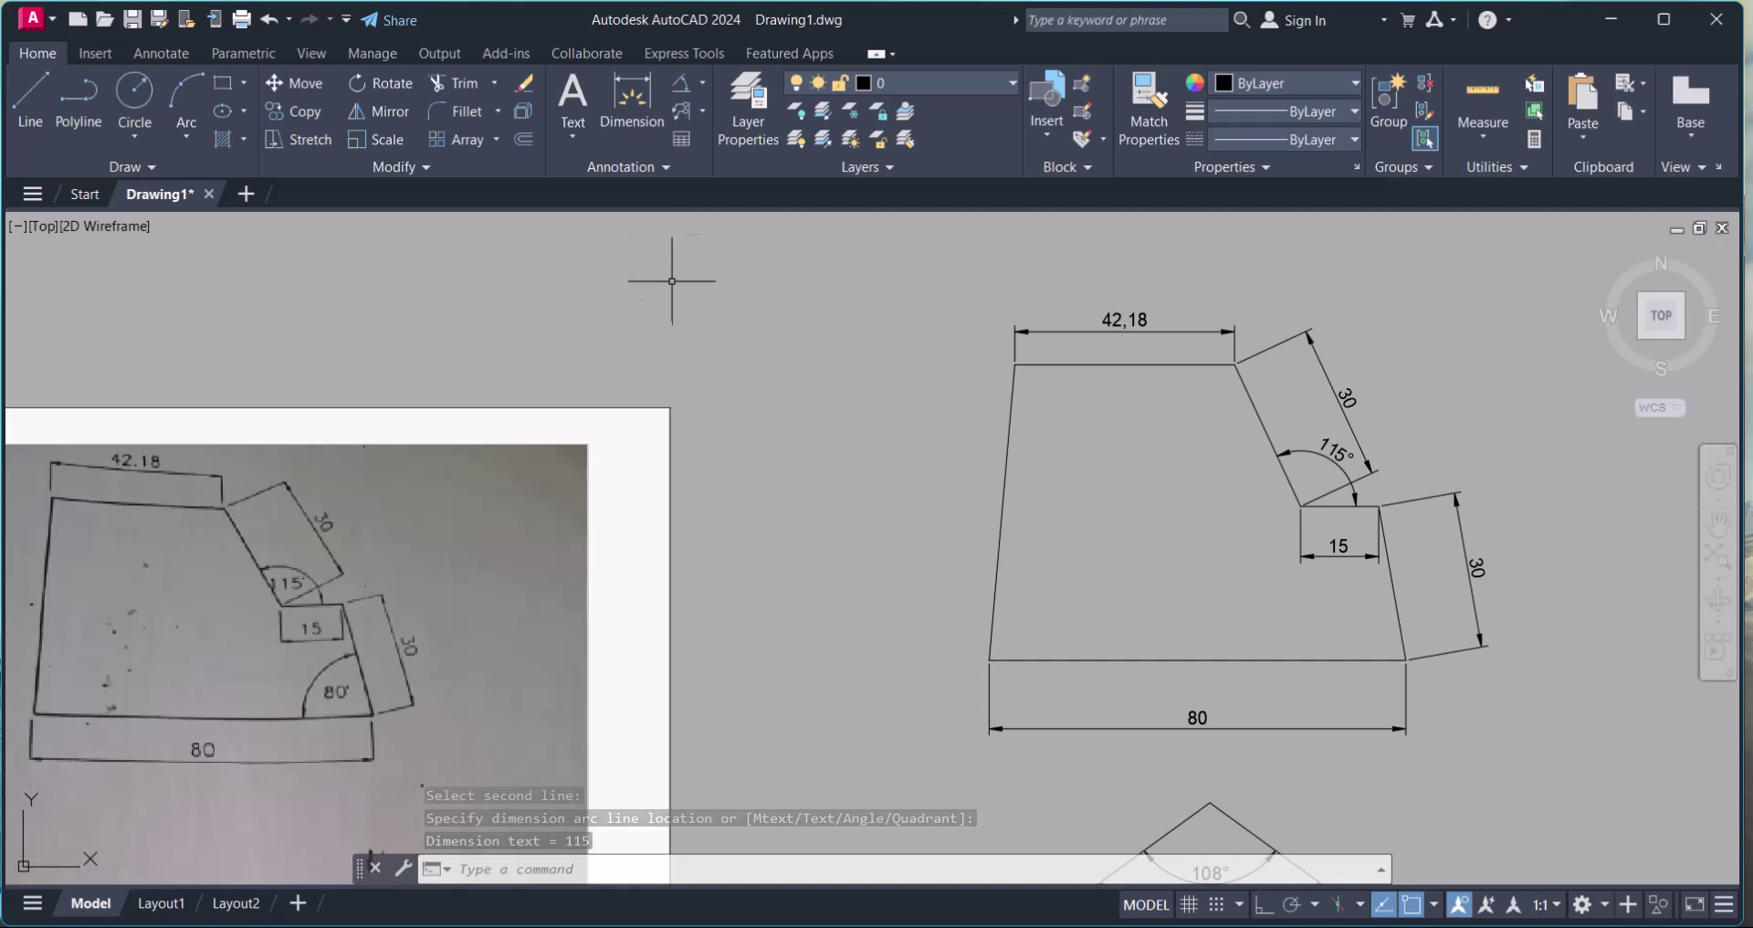
scroll(963, 419, down, 2)
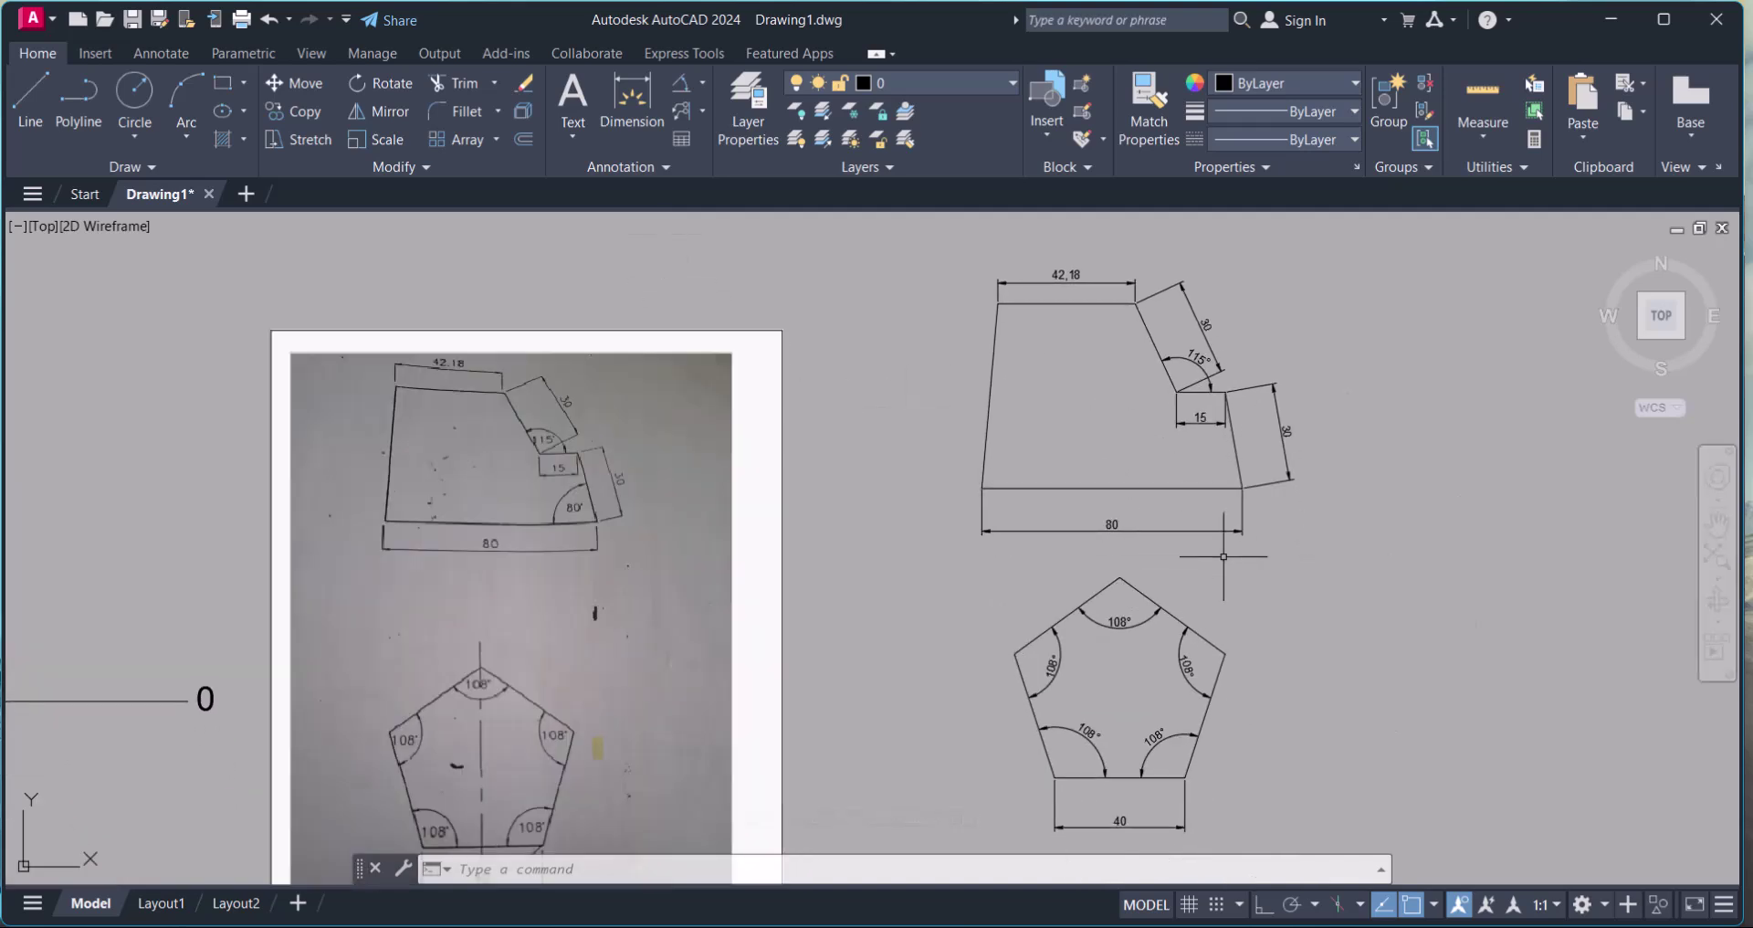
middle_drag(1224, 557, 1198, 540)
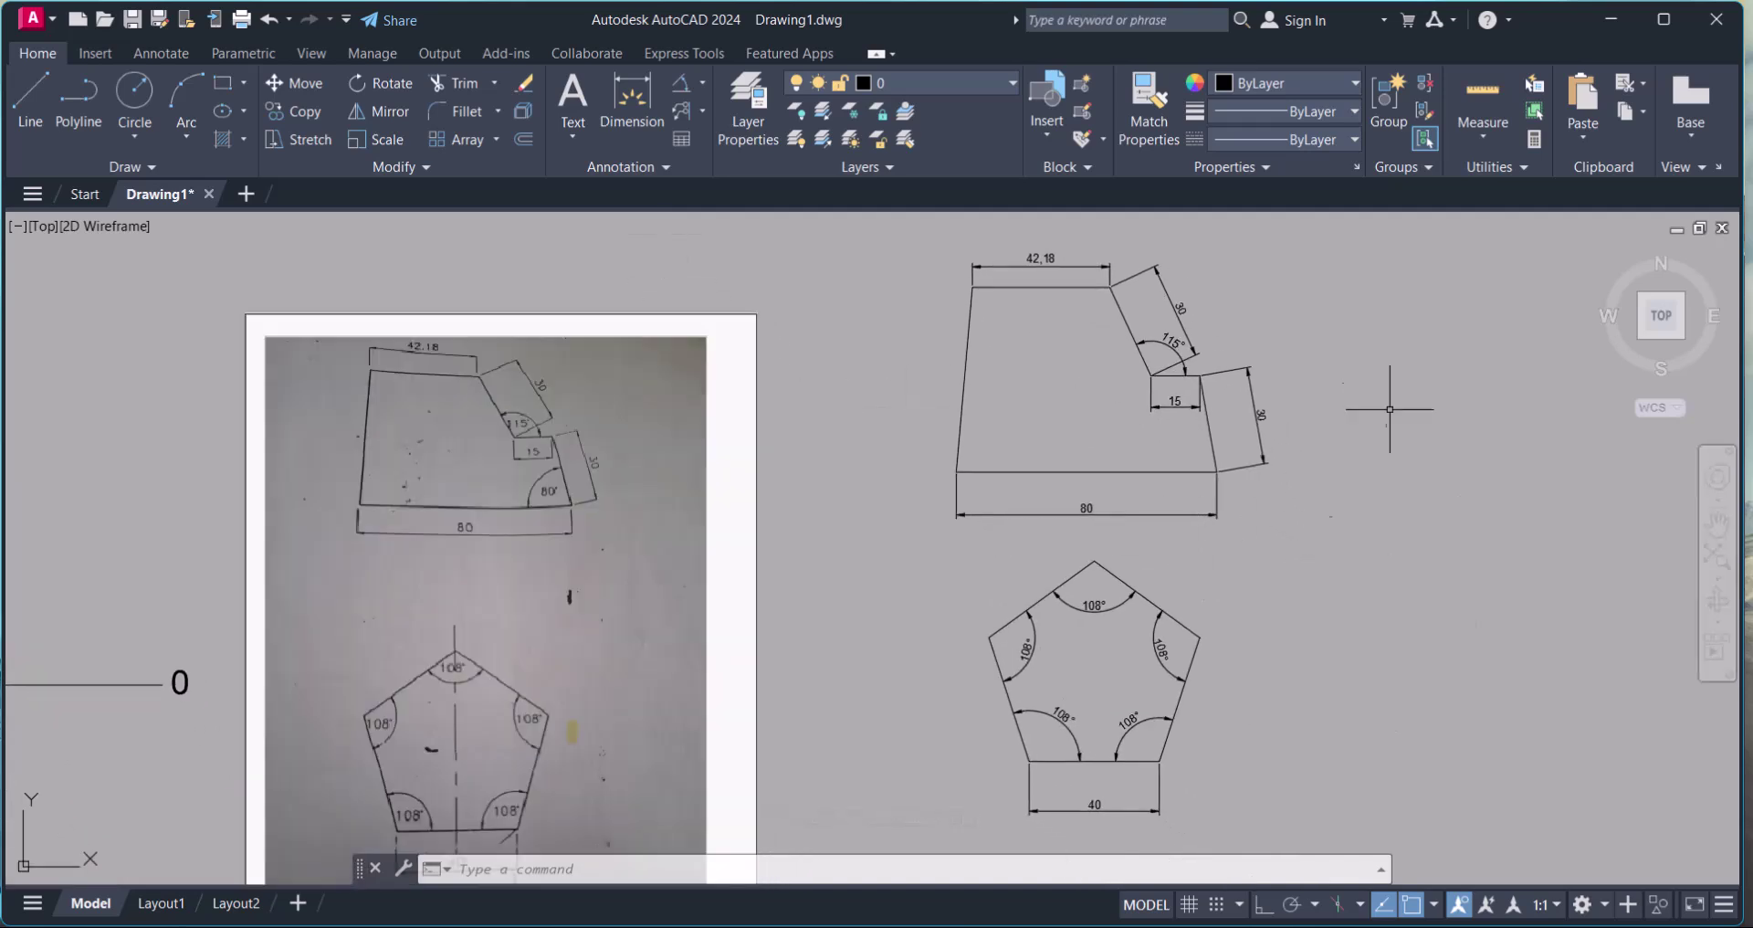